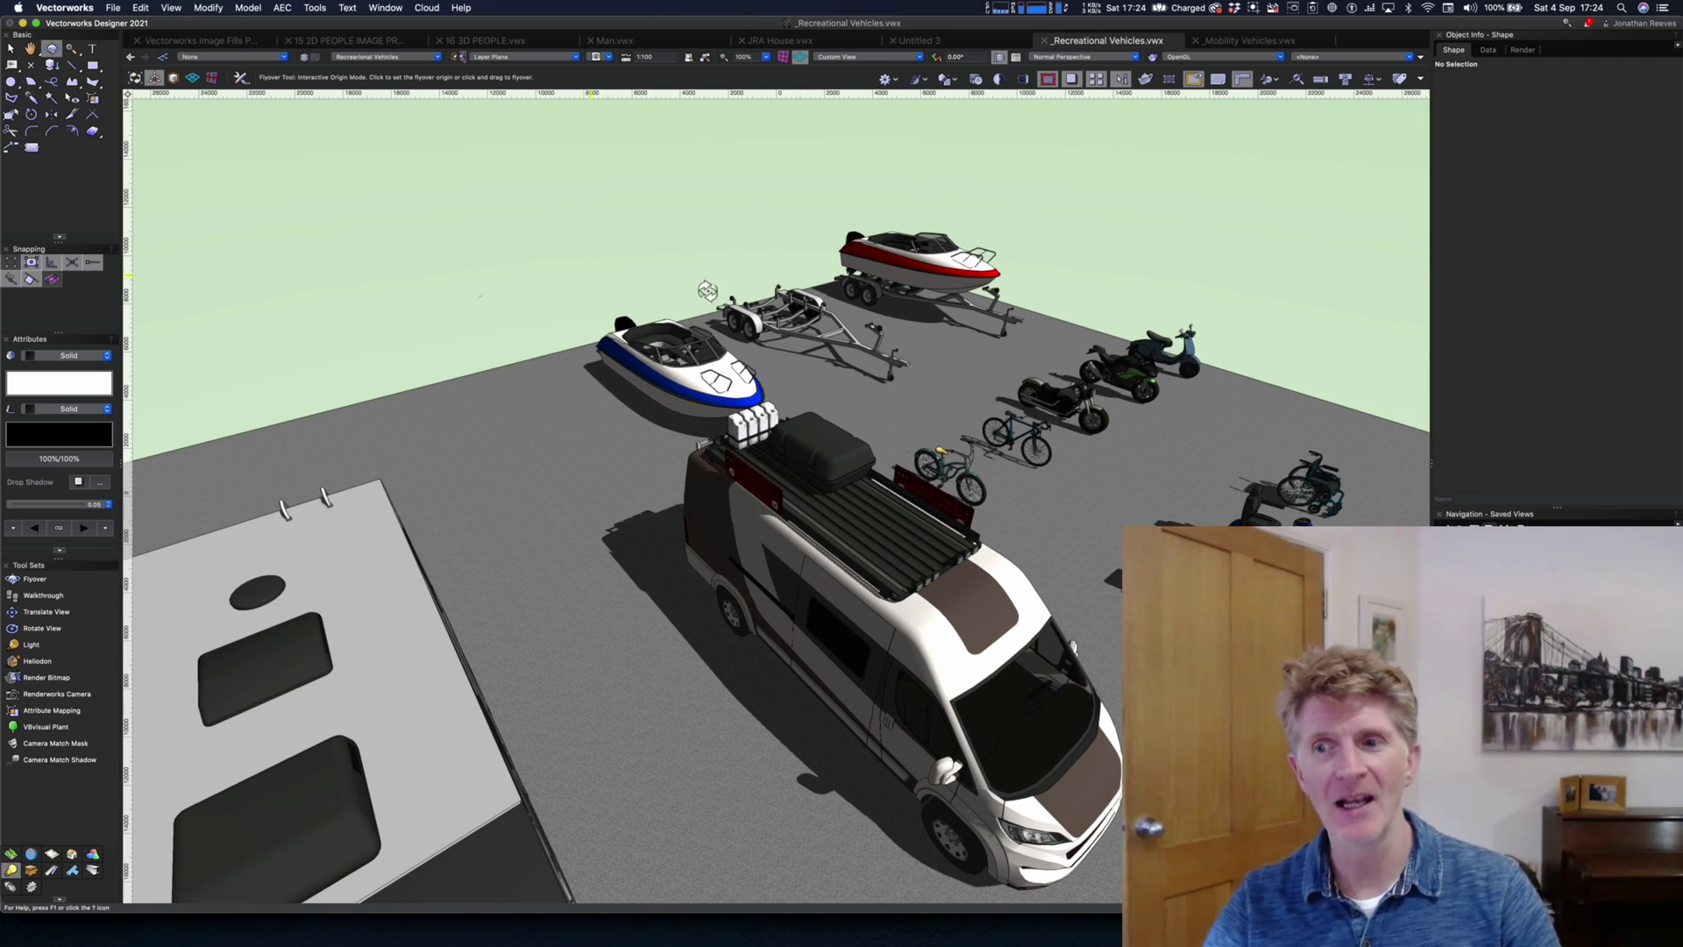
# Step: Leave the orbited Recreational Vehicles Flyover view and switch to the Twinmotion window showing the same vehicles
pyautogui.moveTo(1273, 939)
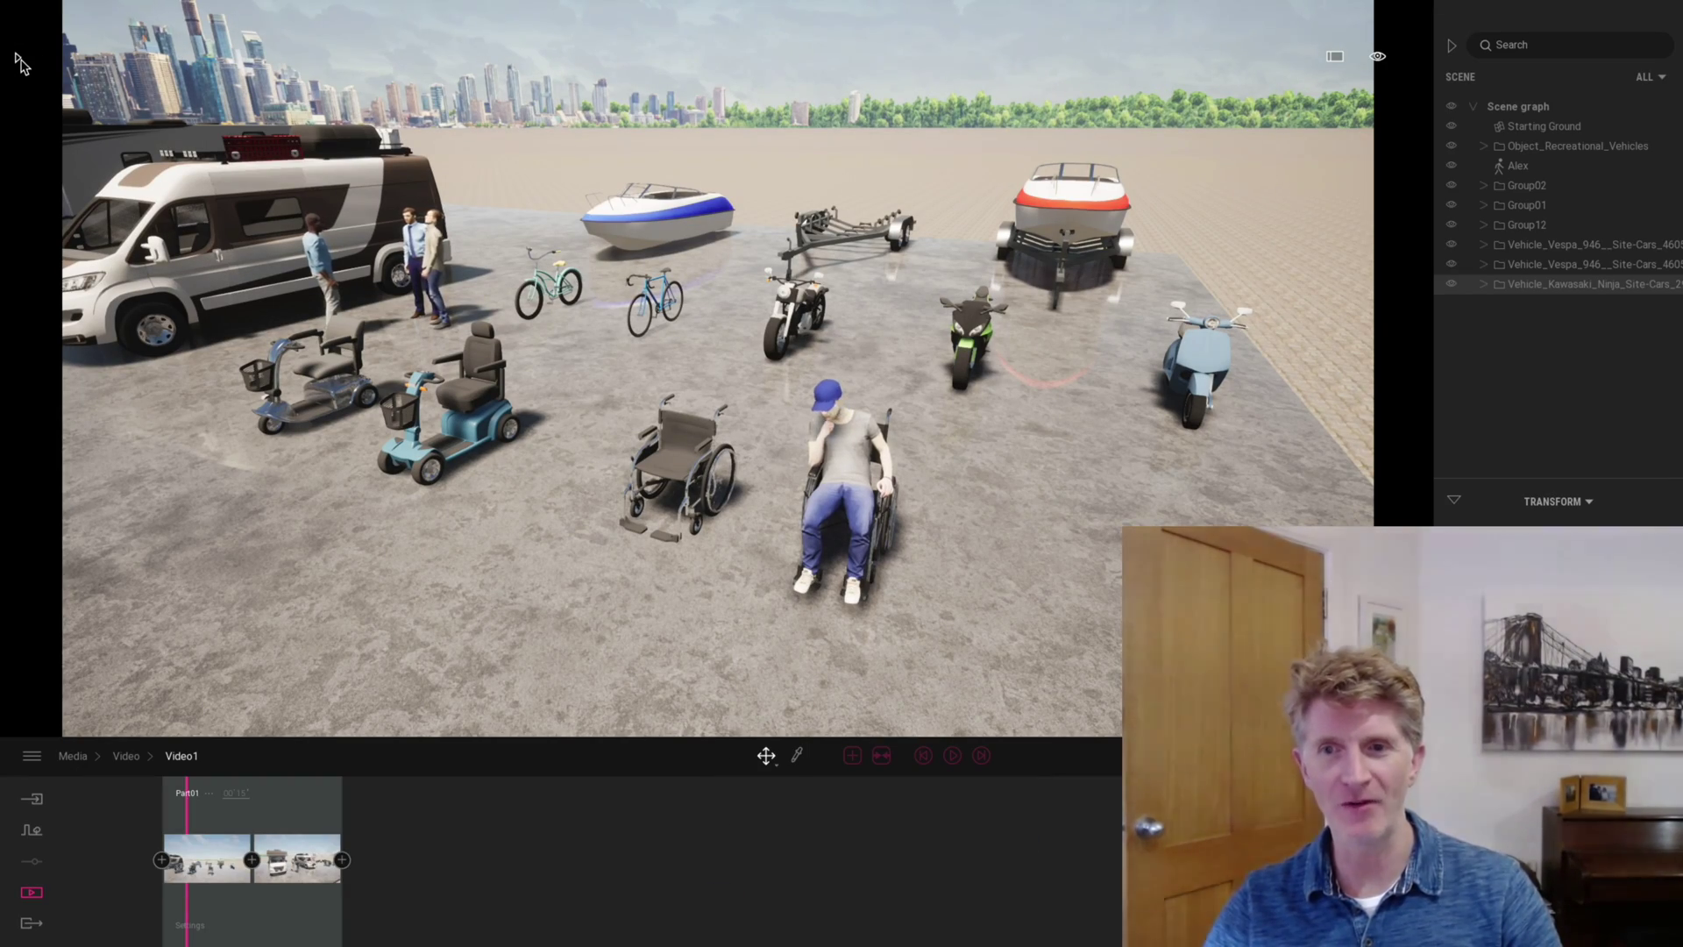
# Step: Open Twinmotion's library panel of vehicle assets
pyautogui.click(20, 63)
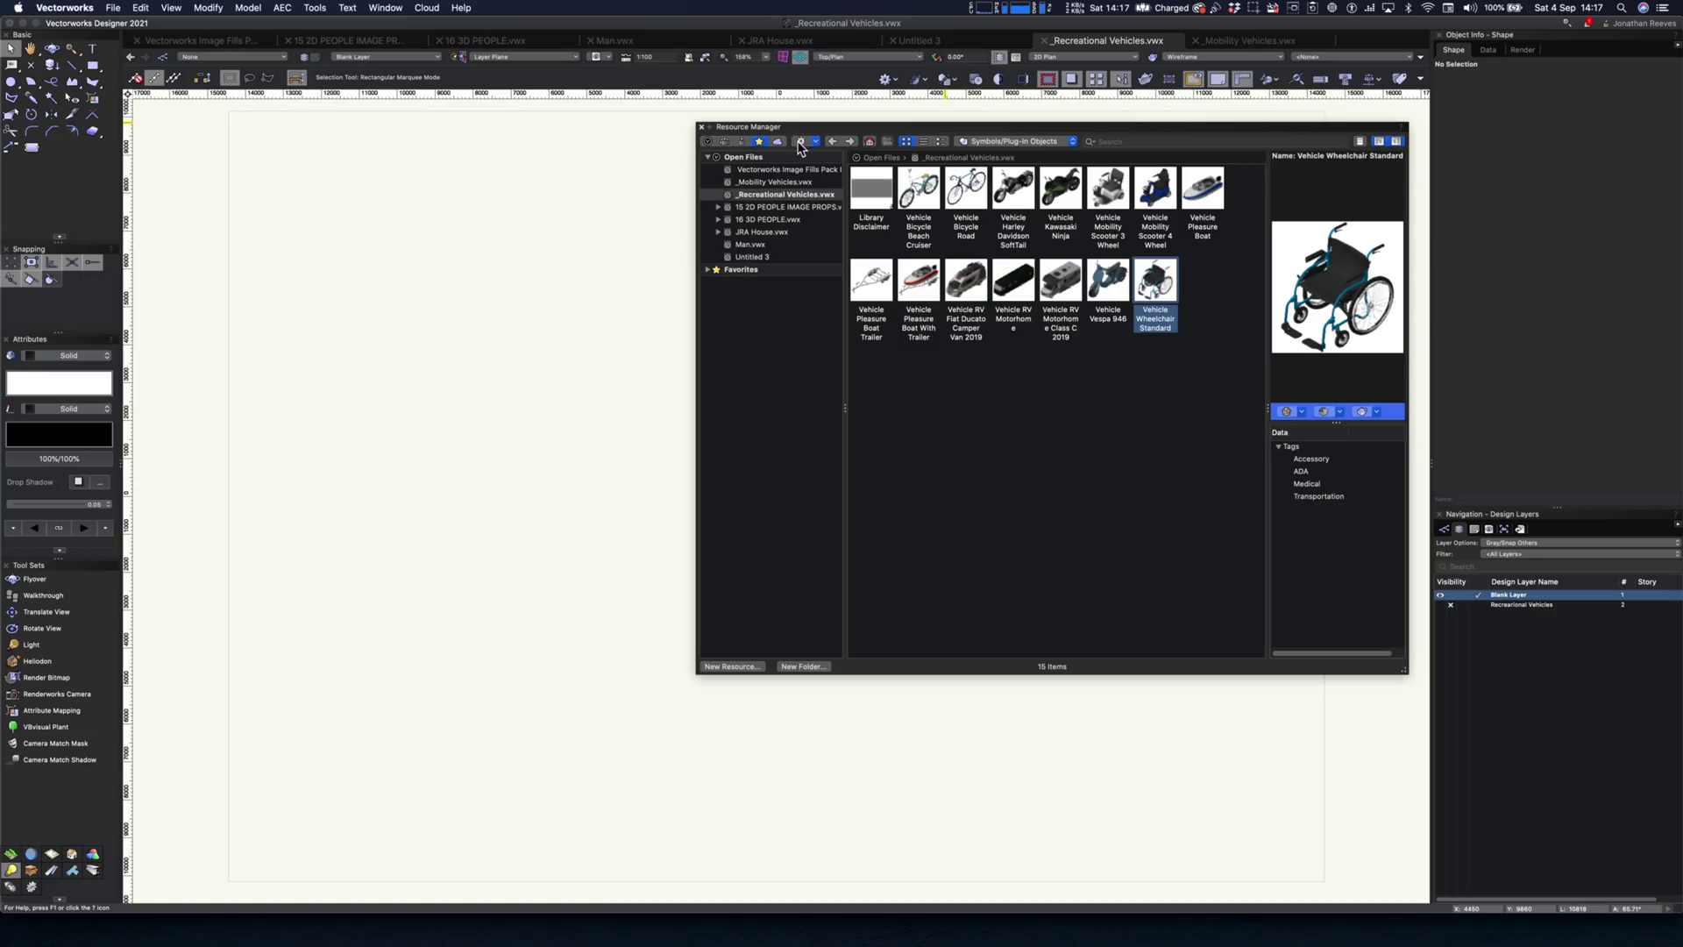
# Step: Preview the Bicycle Beach Cruiser, then widen the preview area and enlarge the Resource Manager
pyautogui.click(920, 209)
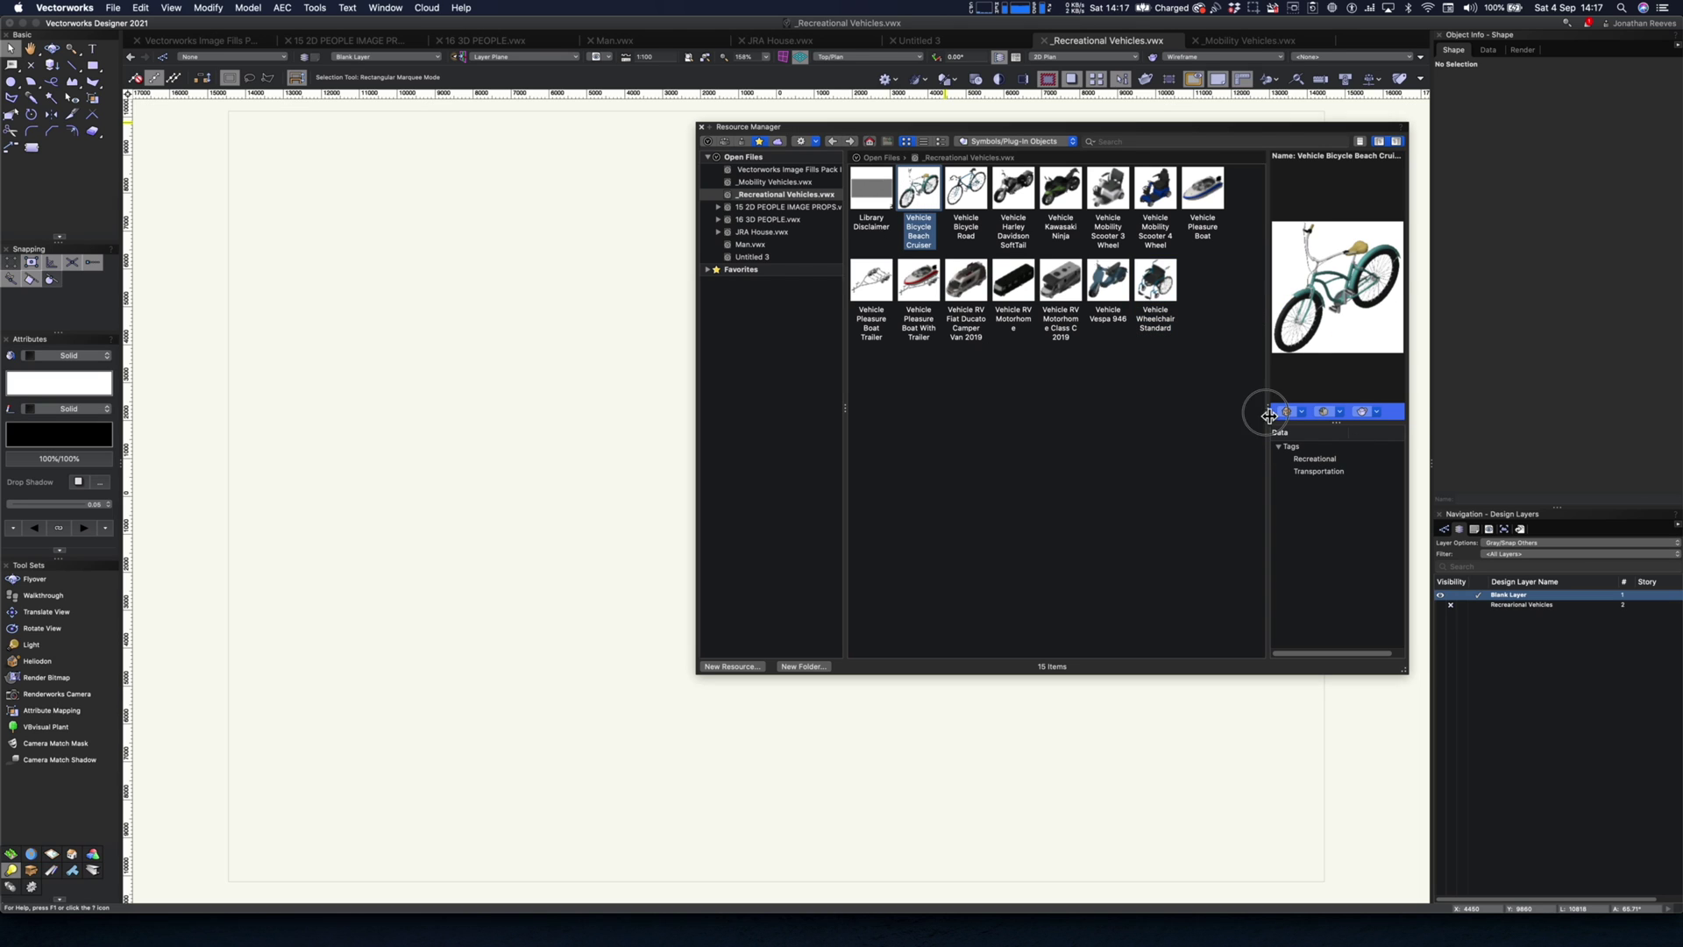
pyautogui.moveTo(1267, 409); pyautogui.dragTo(1218, 409)
pyautogui.moveTo(1407, 672); pyautogui.dragTo(1413, 737)
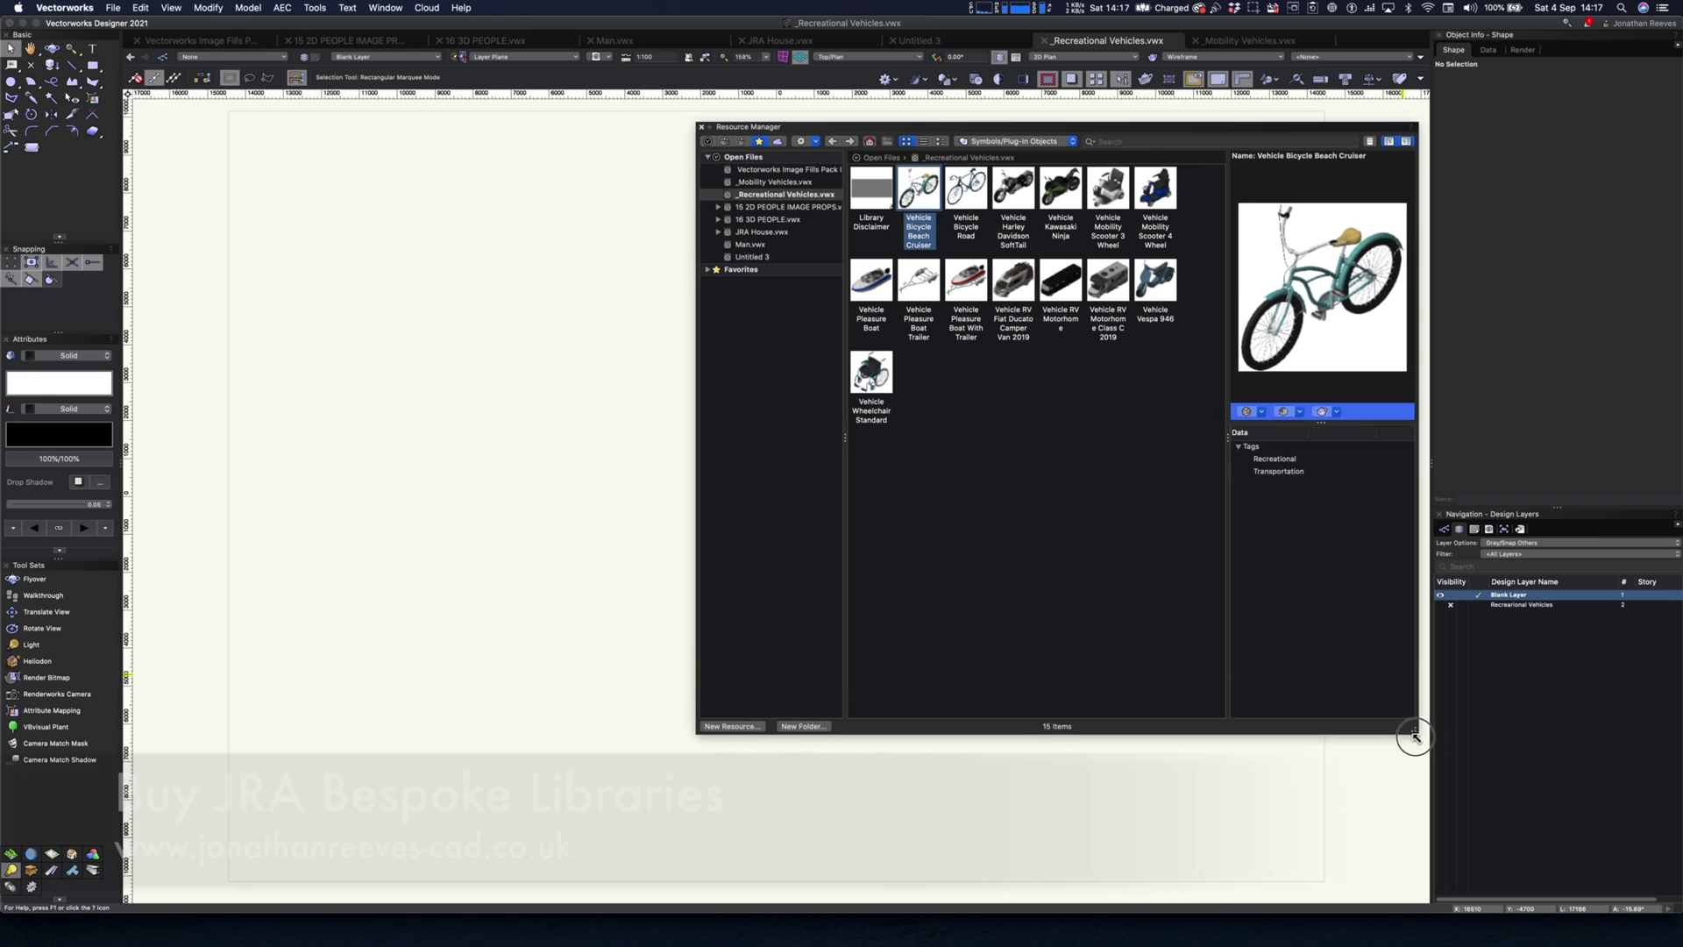
# Step: Preview Bicycle Road, Harley Davidson SoftTail, Mobility Scooter 3 Wheel and both RV Motorhomes, ending on Beach Cruiser
pyautogui.click(971, 207)
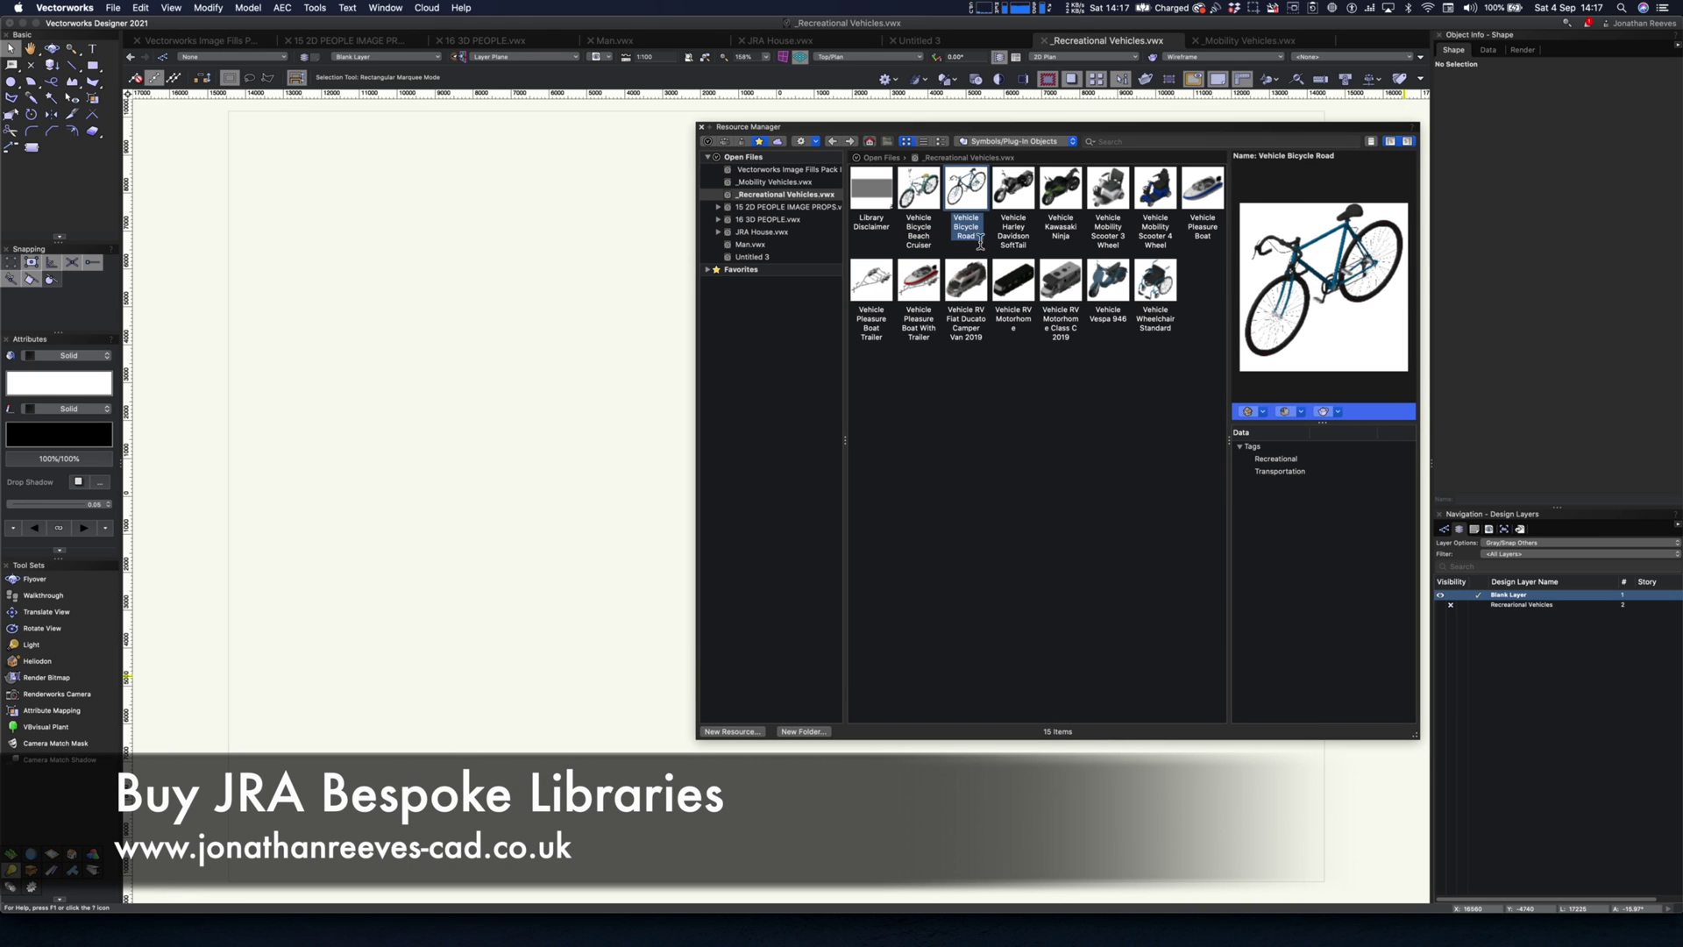
pyautogui.click(1027, 189)
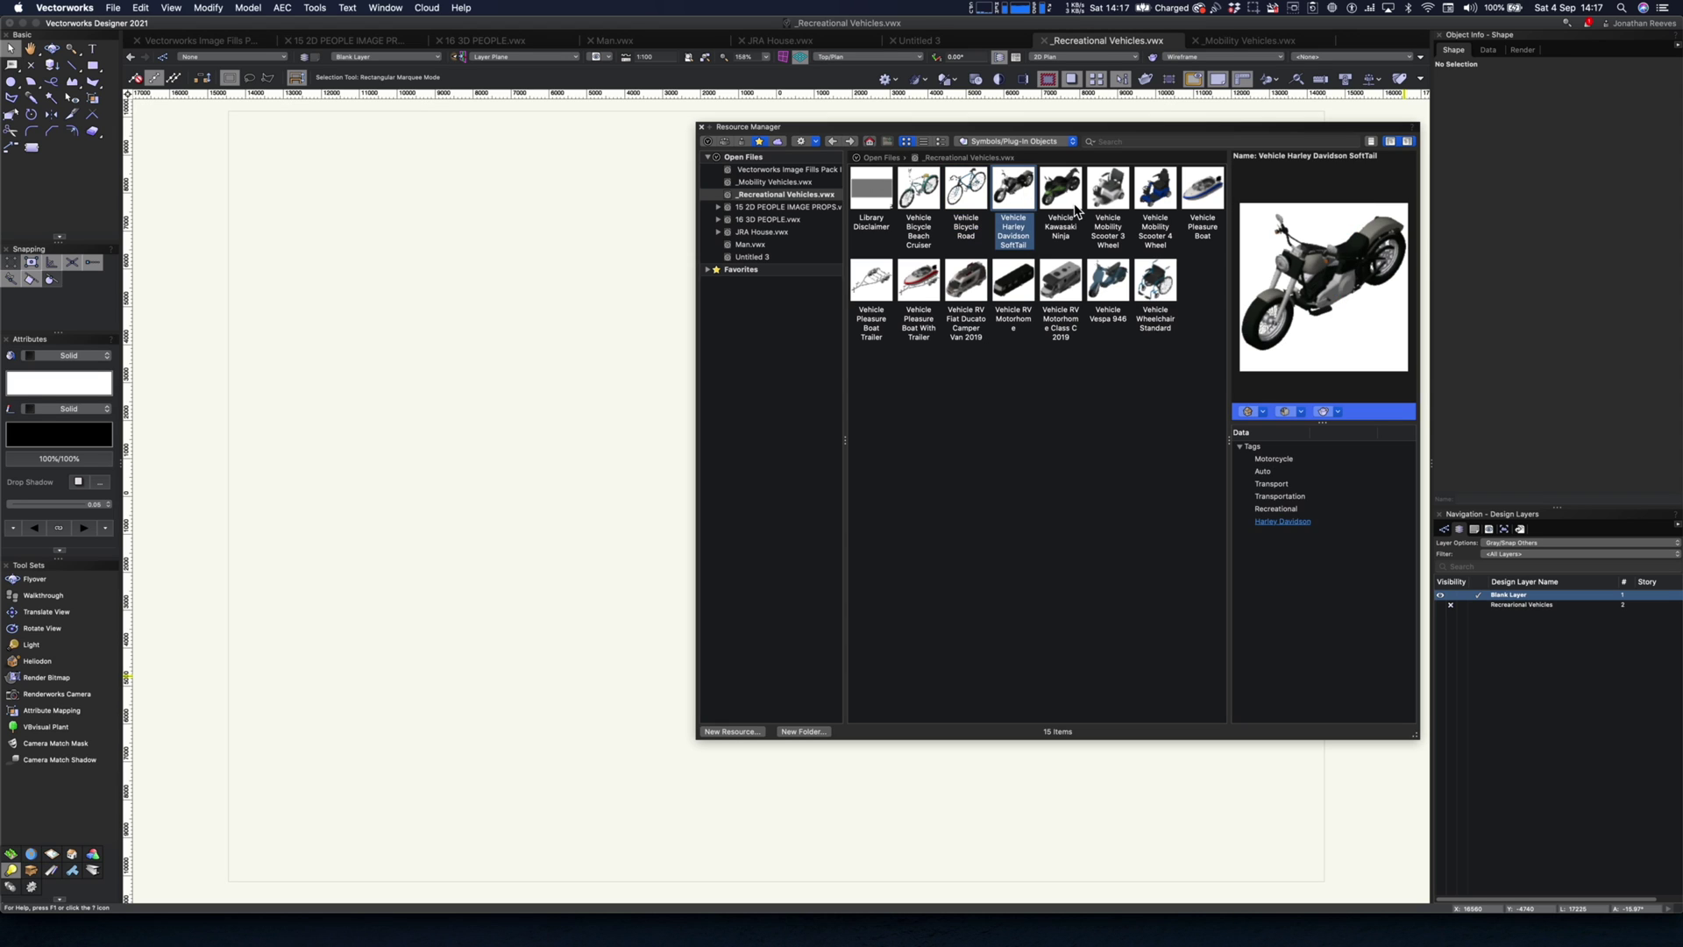
pyautogui.click(1120, 191)
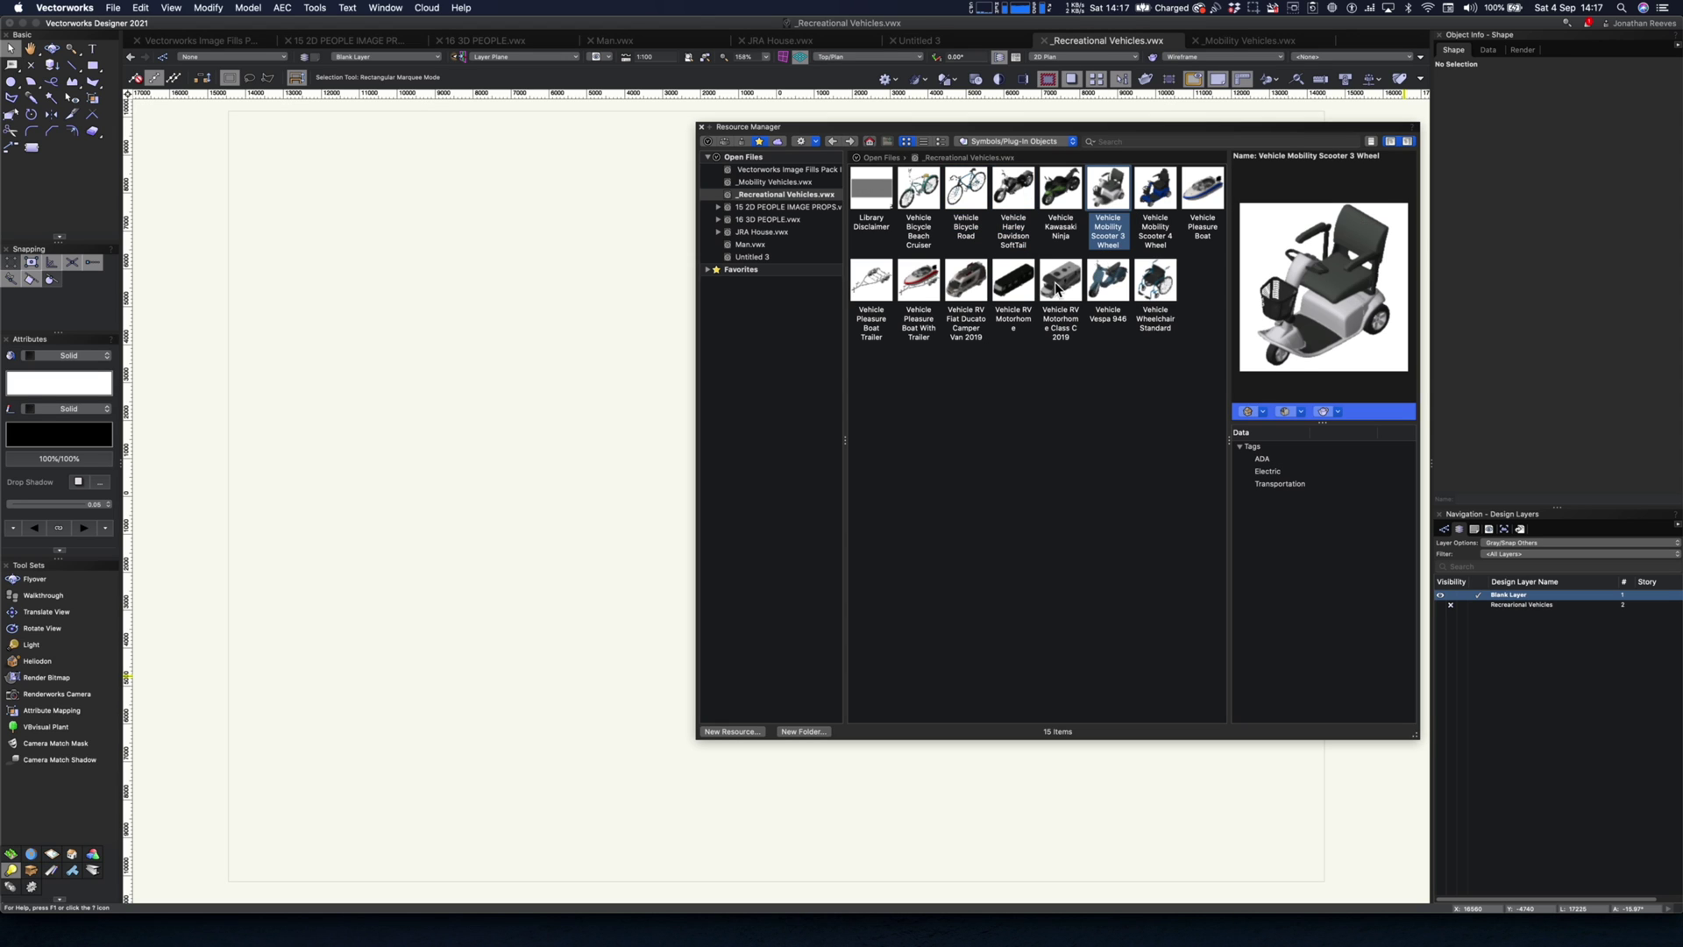
pyautogui.click(1017, 285)
pyautogui.click(1046, 287)
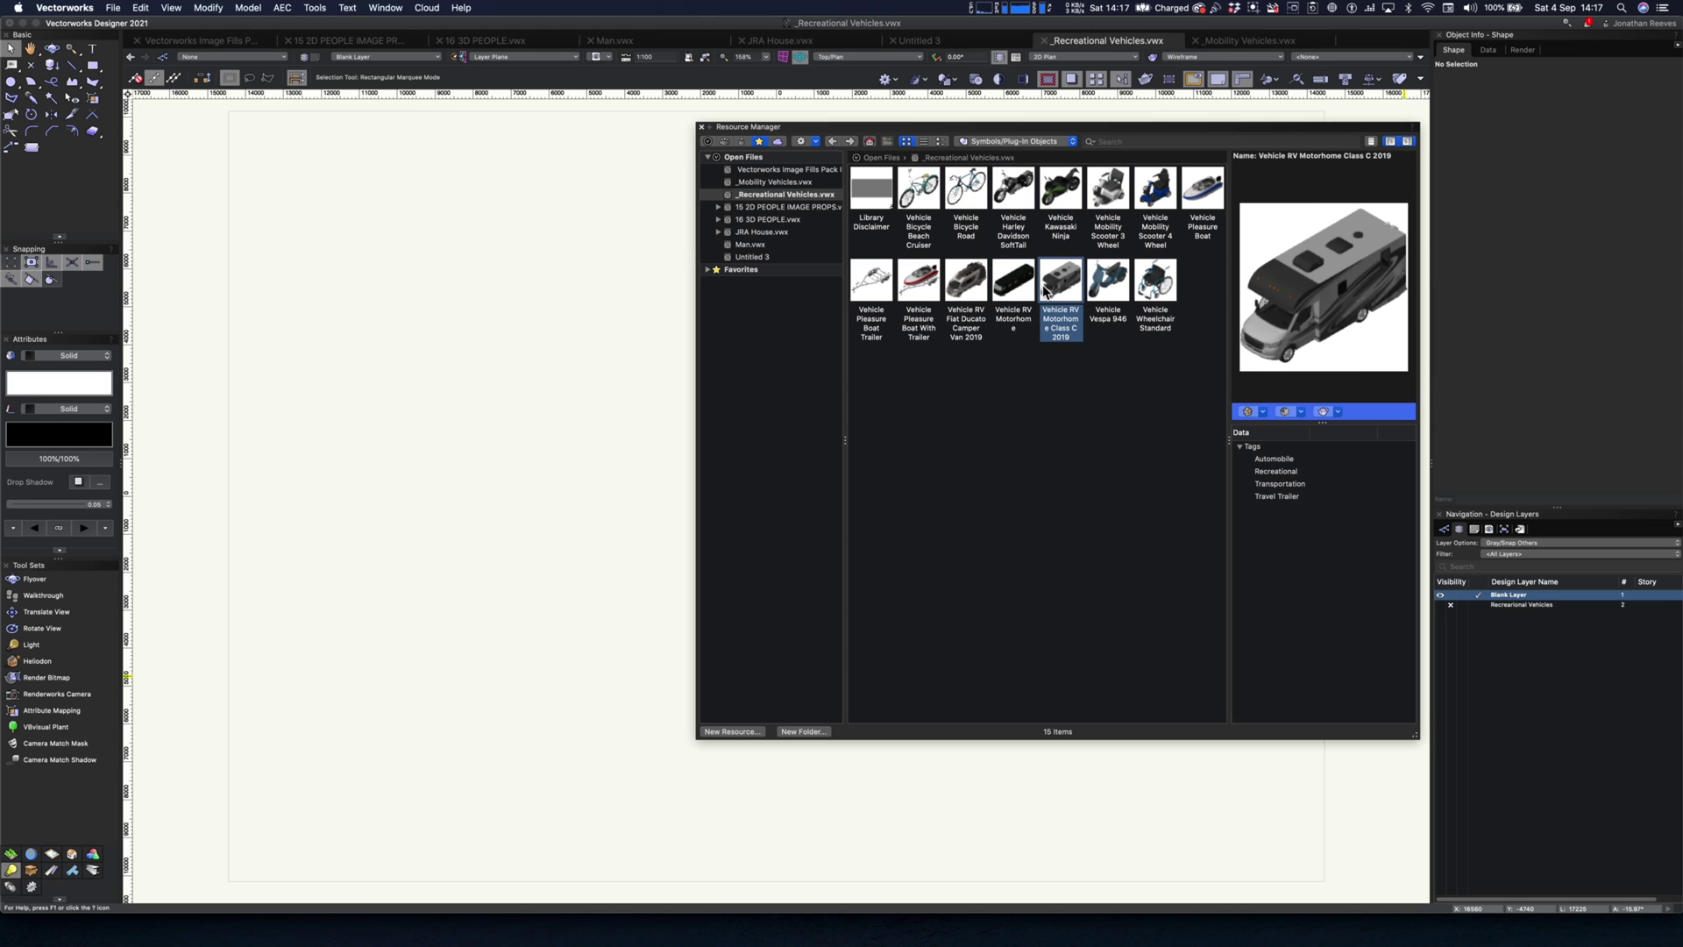
pyautogui.click(929, 215)
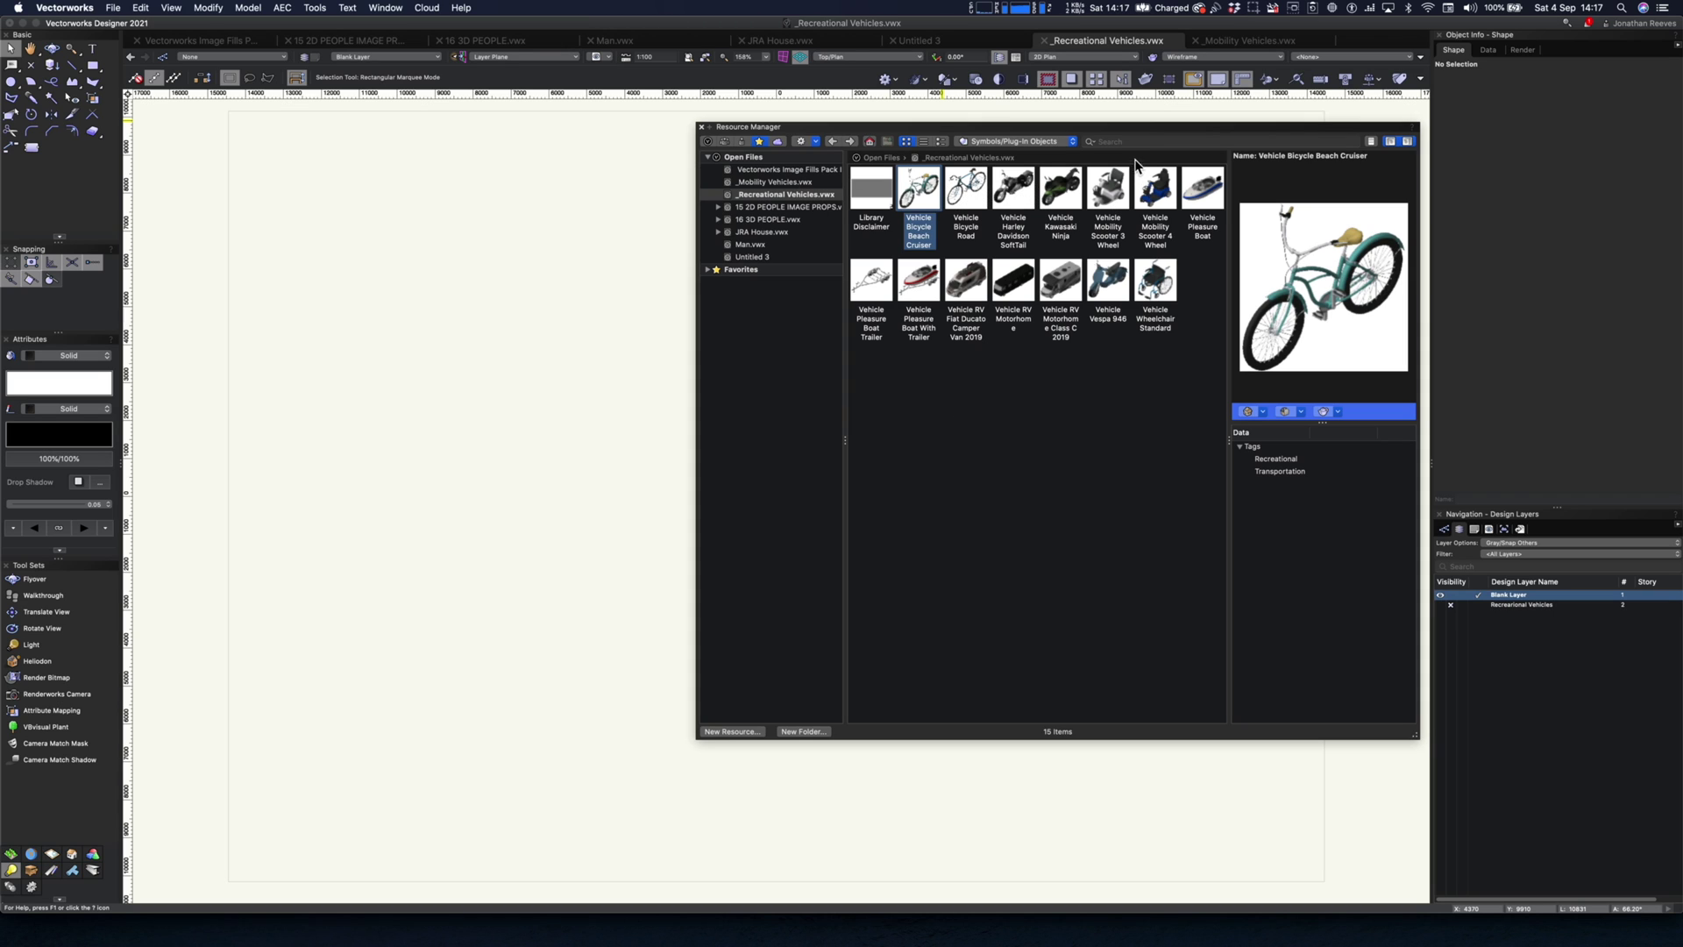
# Step: Search All Libraries for 'vehicle', getting 219 results, and preview the Kawasaki Ninja
pyautogui.rightClick(799, 200)
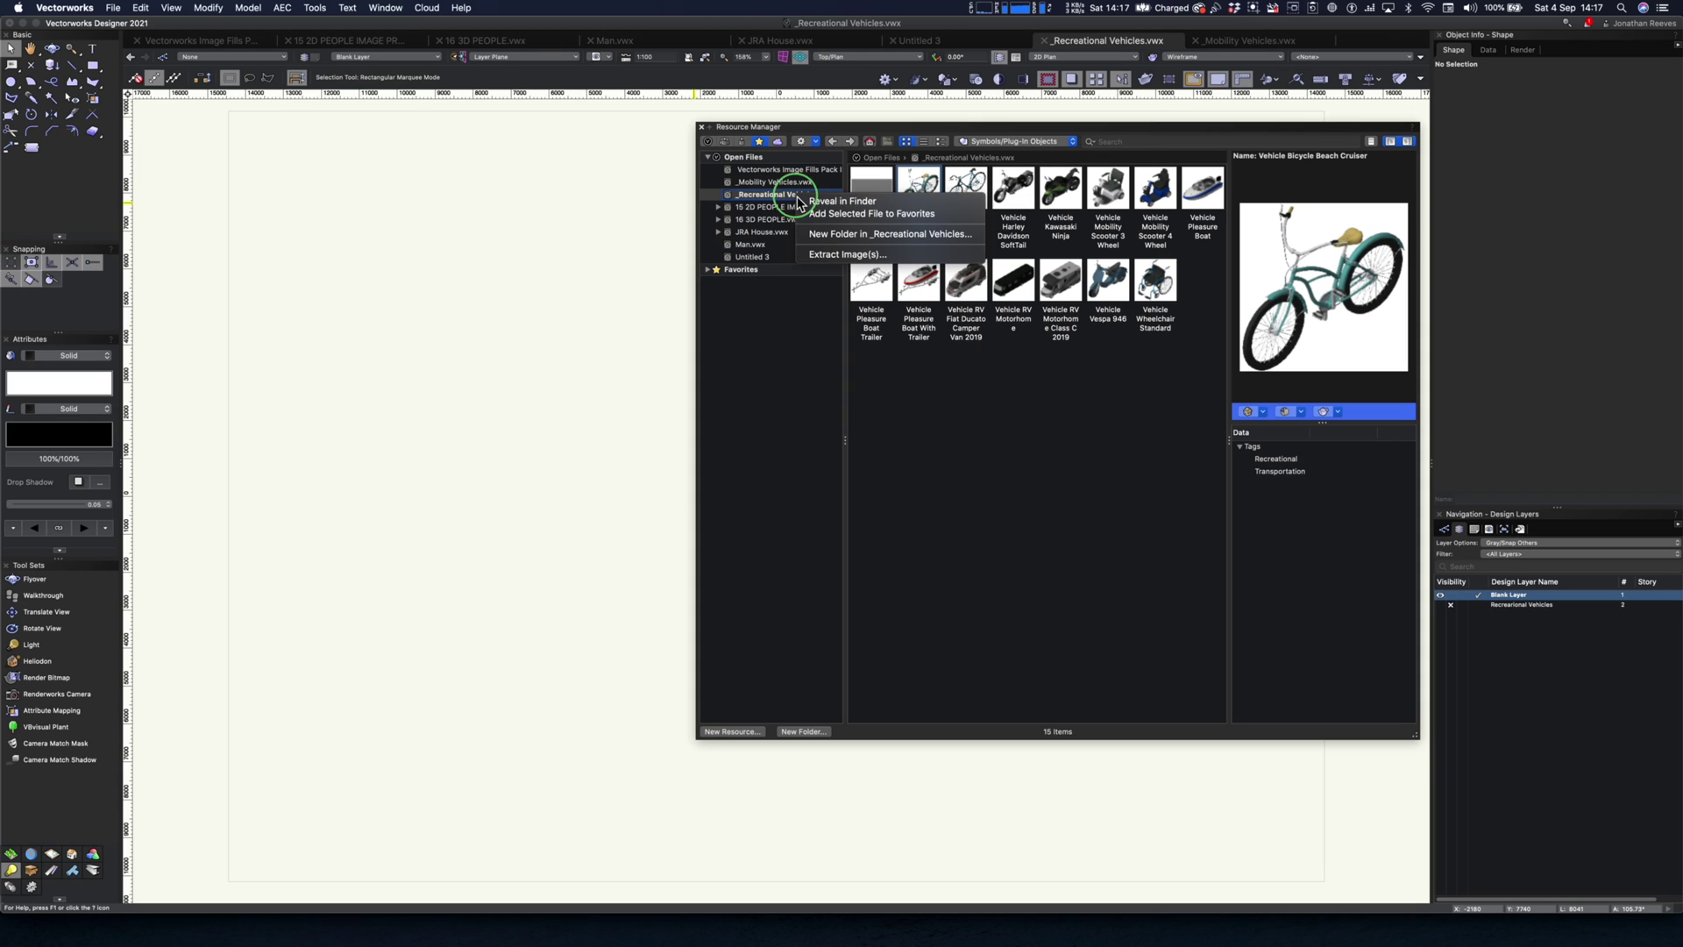
pyautogui.click(961, 380)
pyautogui.click(1118, 142)
pyautogui.write('vehicle')
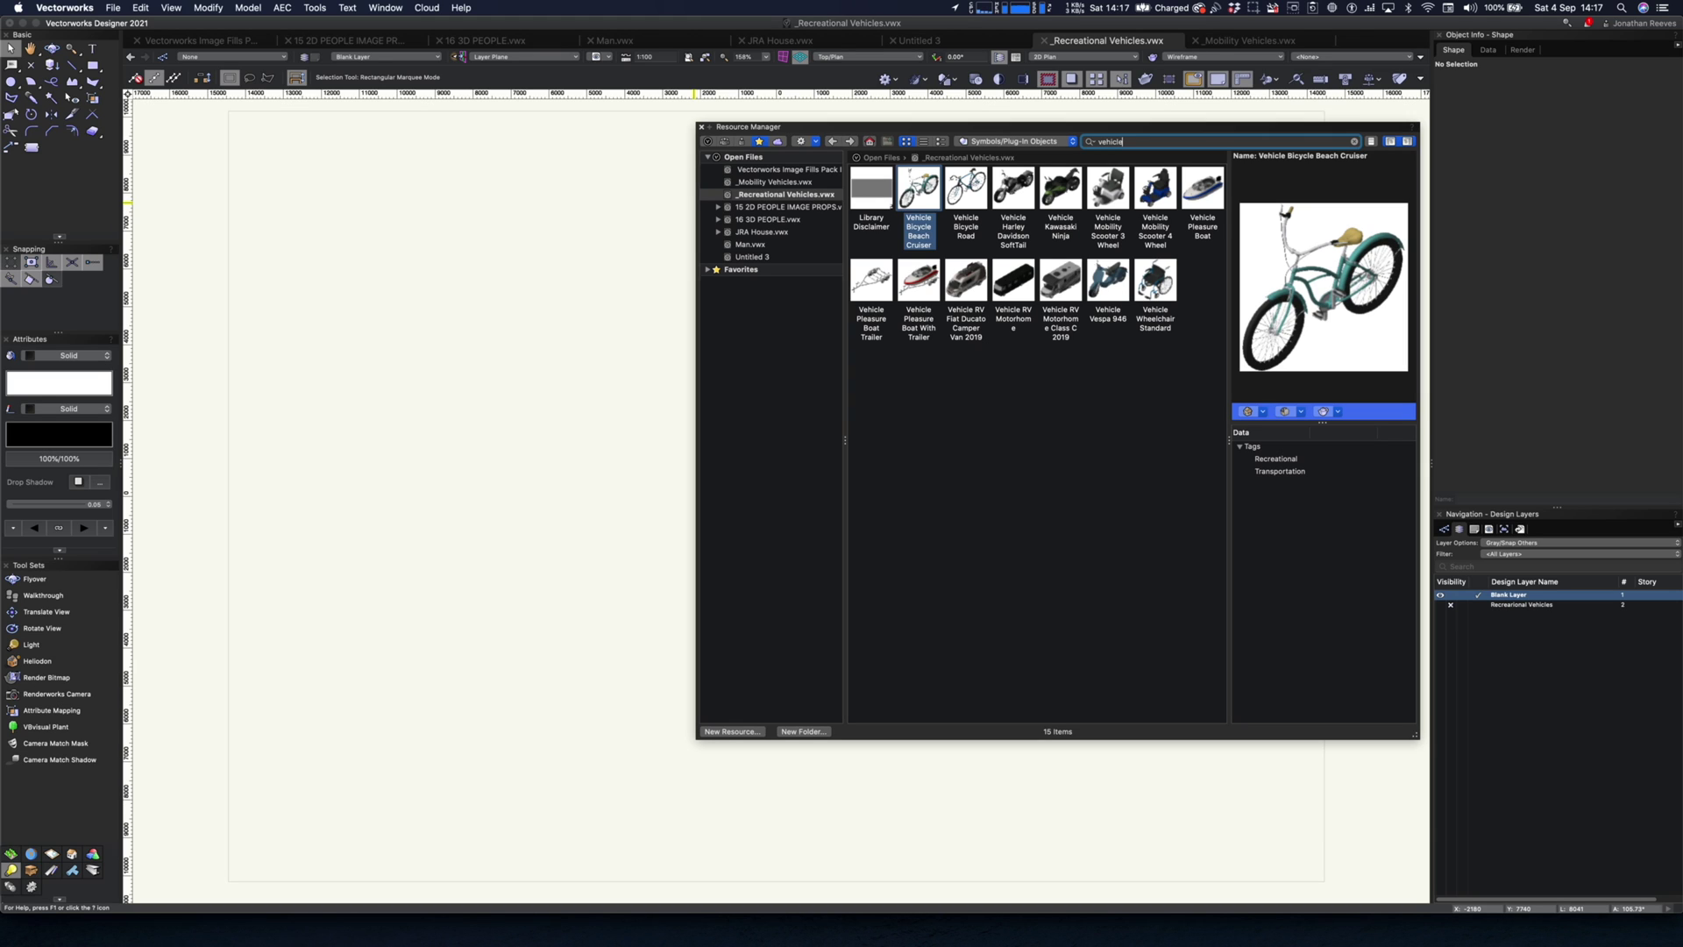
pyautogui.press('Return')
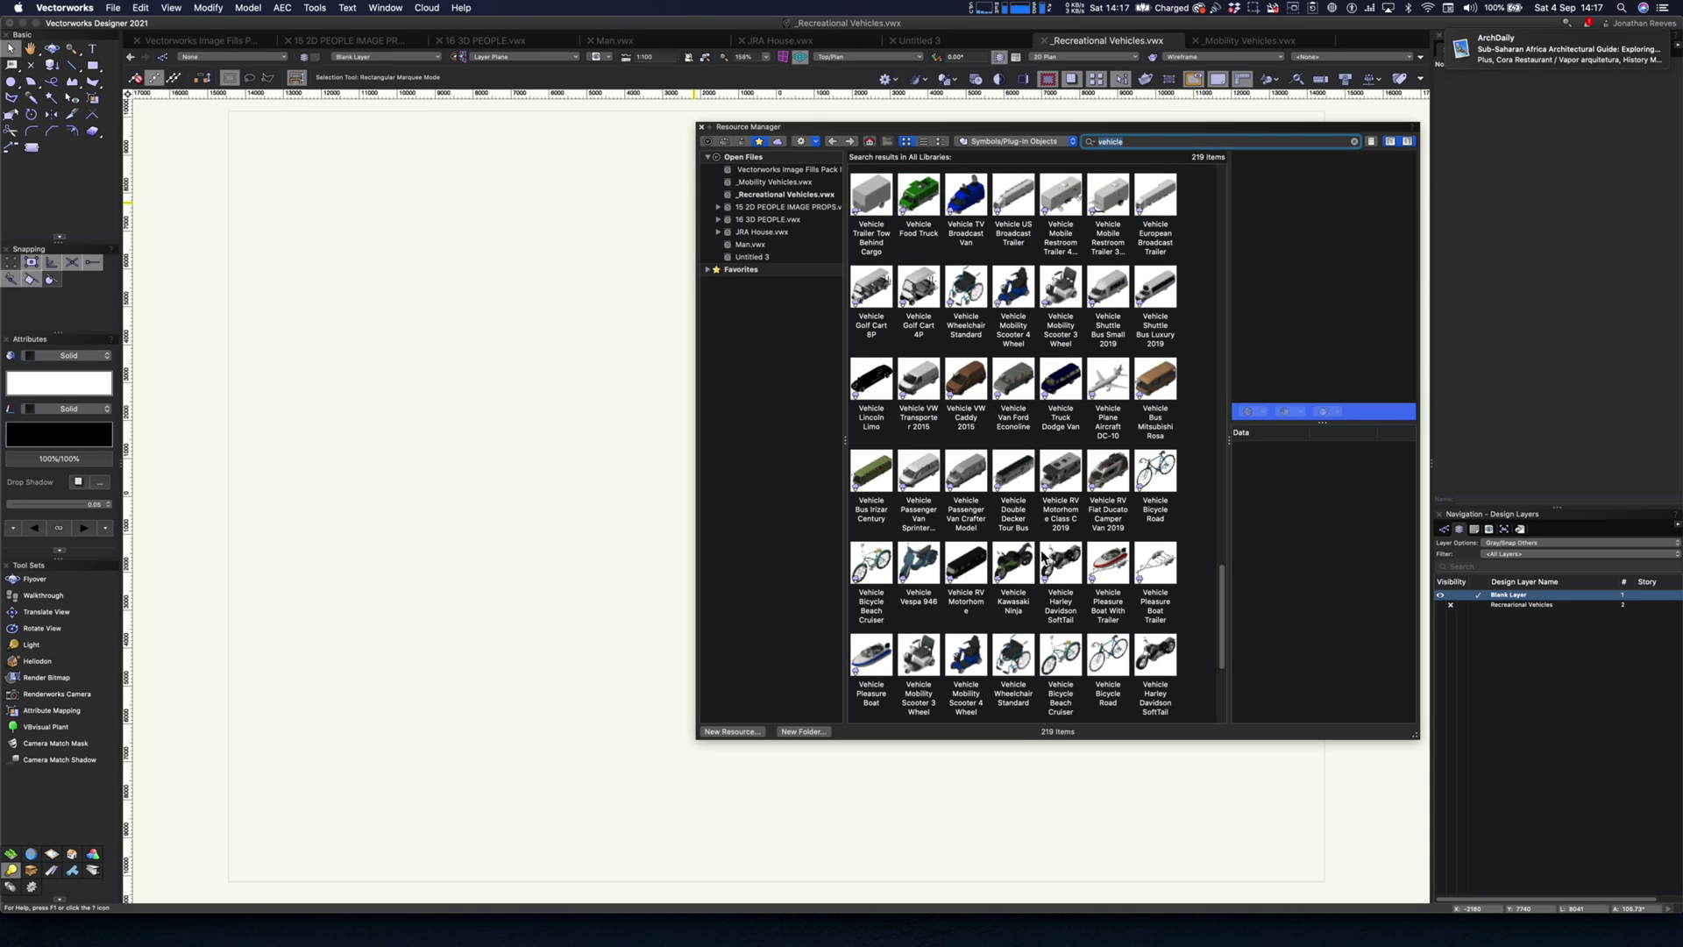
pyautogui.click(1014, 562)
# Step: Reveal the Kawasaki Ninja's library location and browse the European and North American cargo box truck libraries
pyautogui.rightClick(1015, 562)
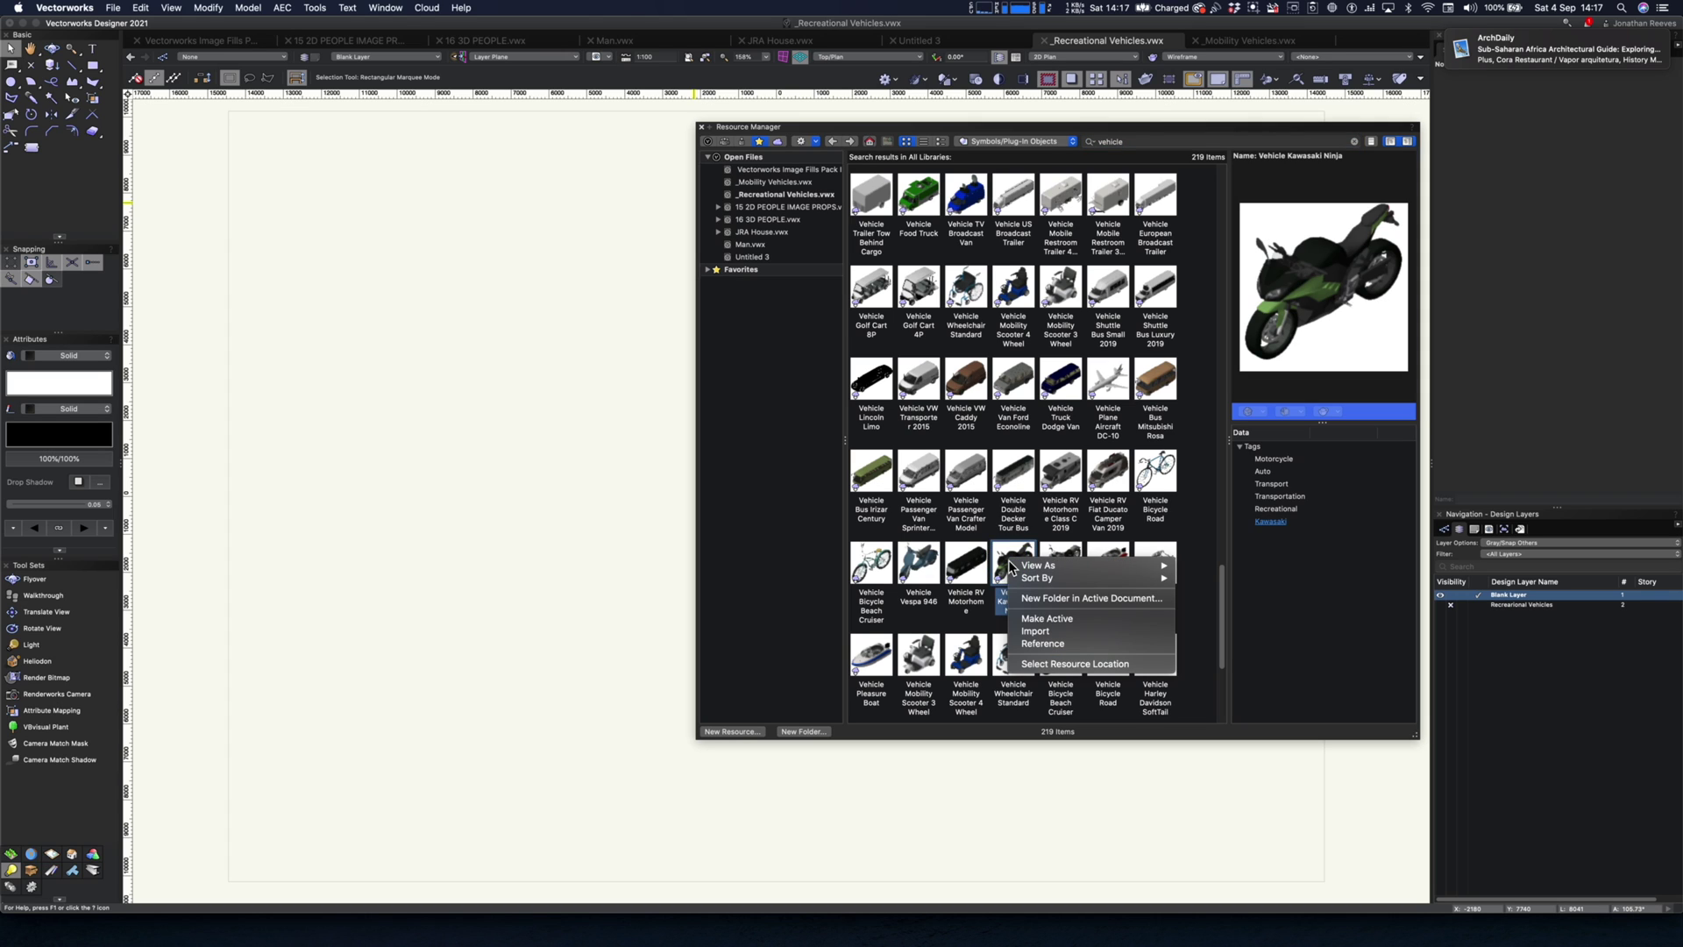
pyautogui.click(1060, 667)
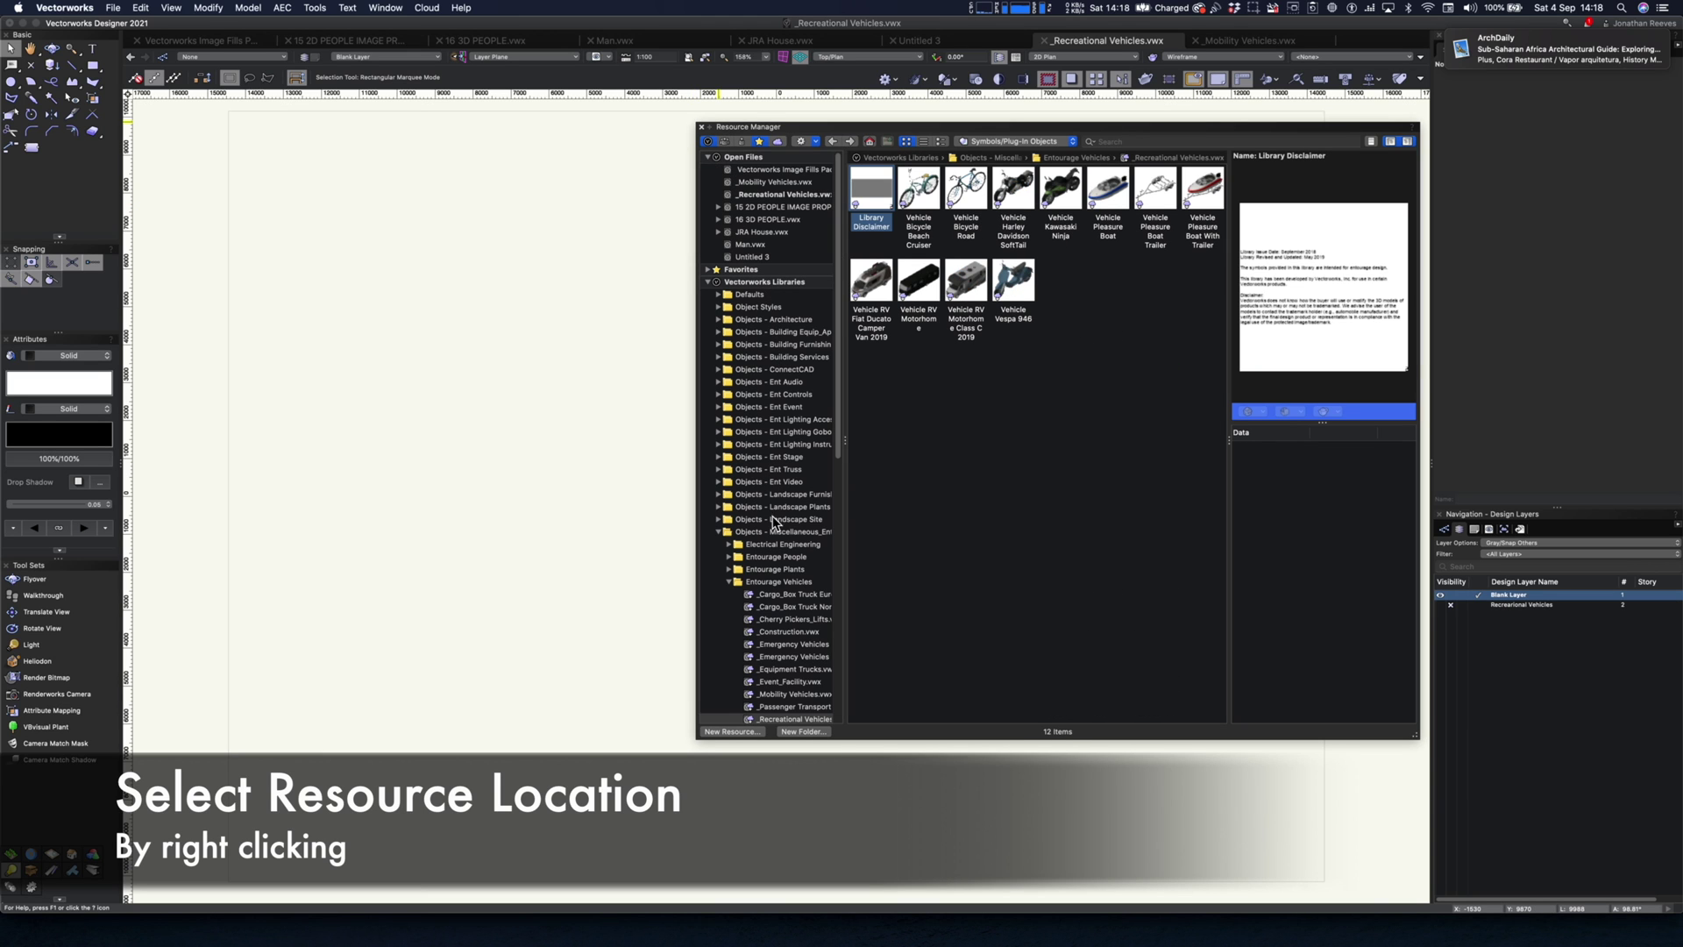
pyautogui.scroll(-5, 807, 526)
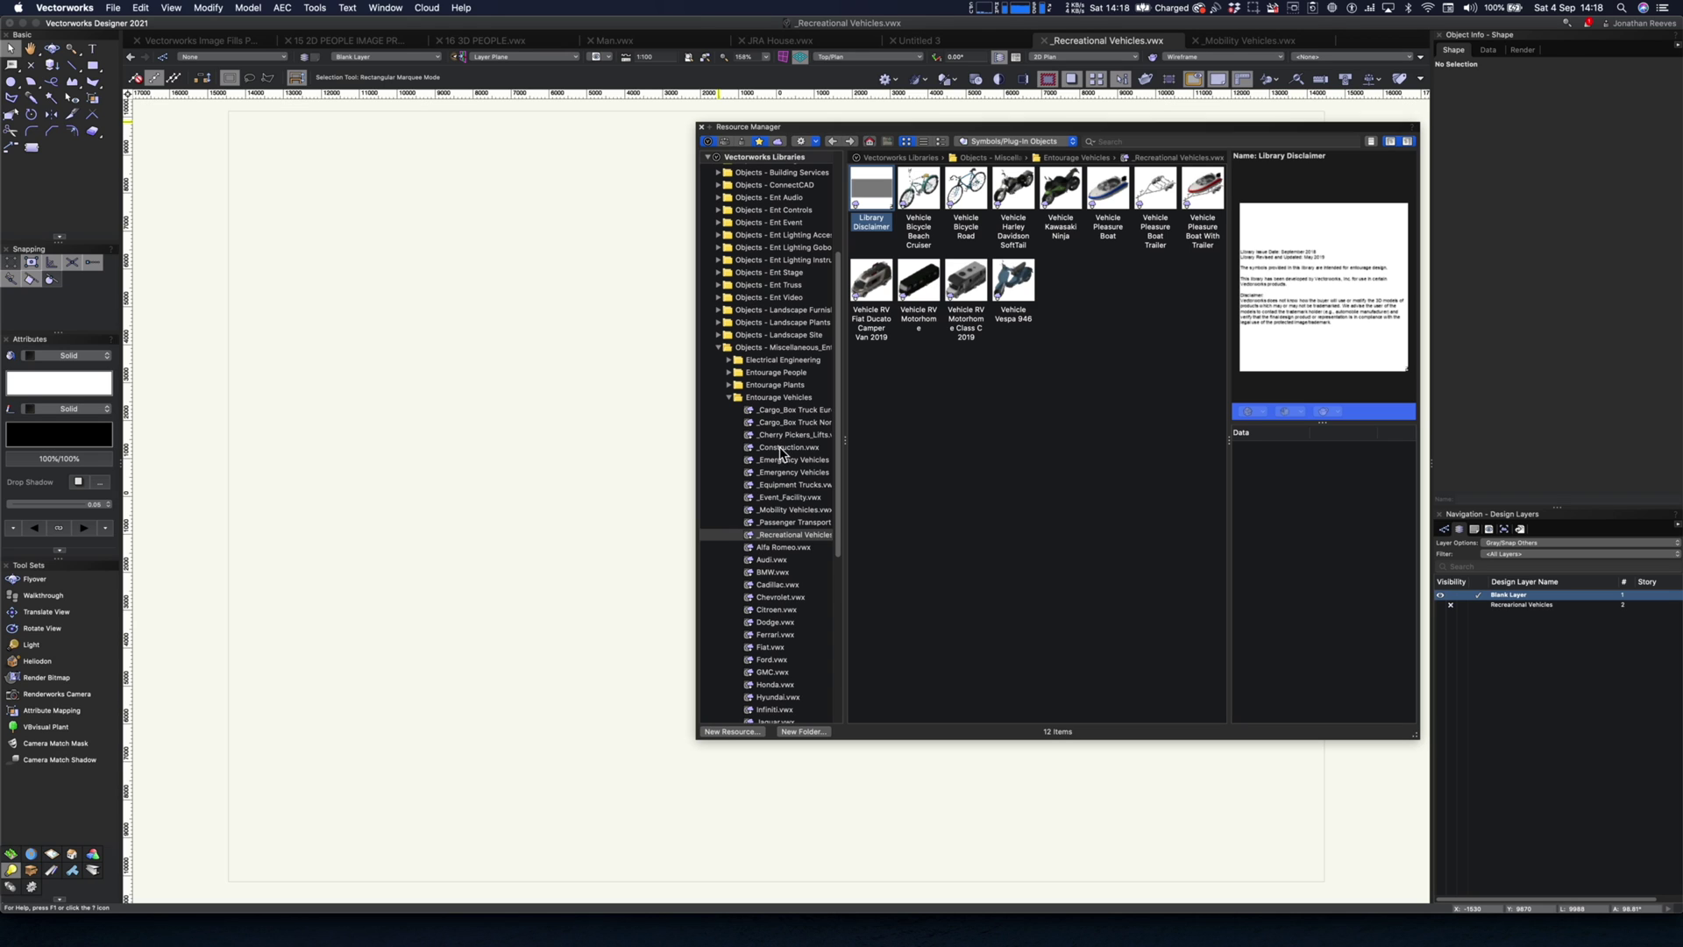
pyautogui.click(780, 412)
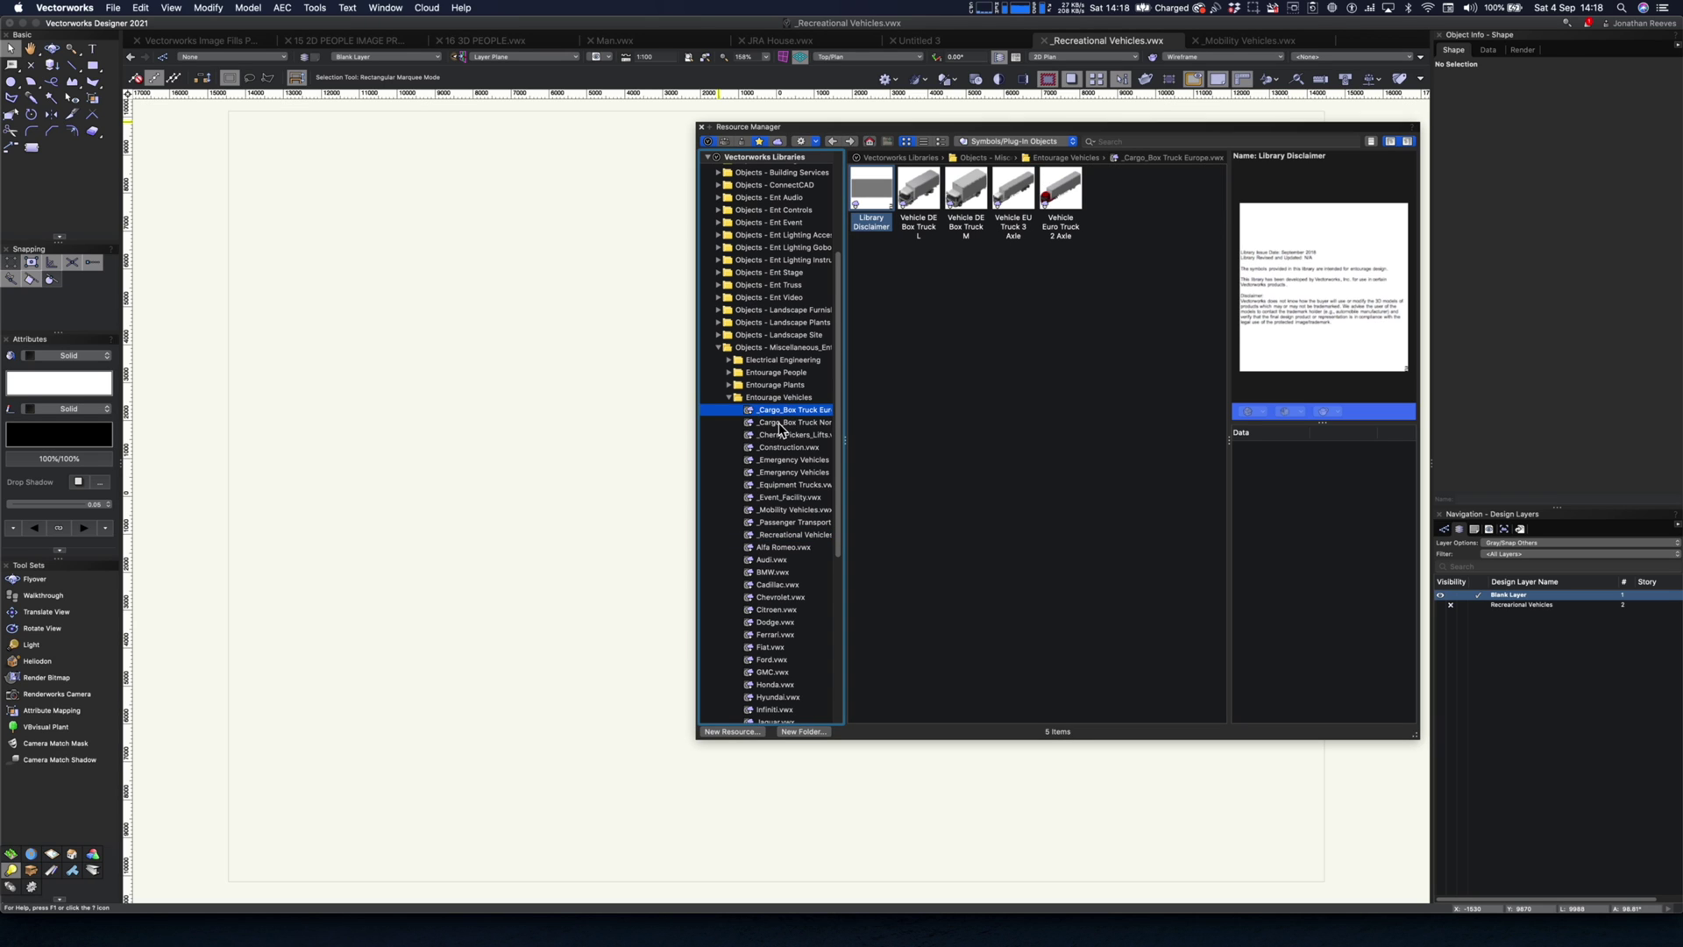
pyautogui.click(780, 423)
# Step: Step through cherry pickers, construction and emergency vehicle libraries, then open _Recreational Vehicles
pyautogui.press('Down')
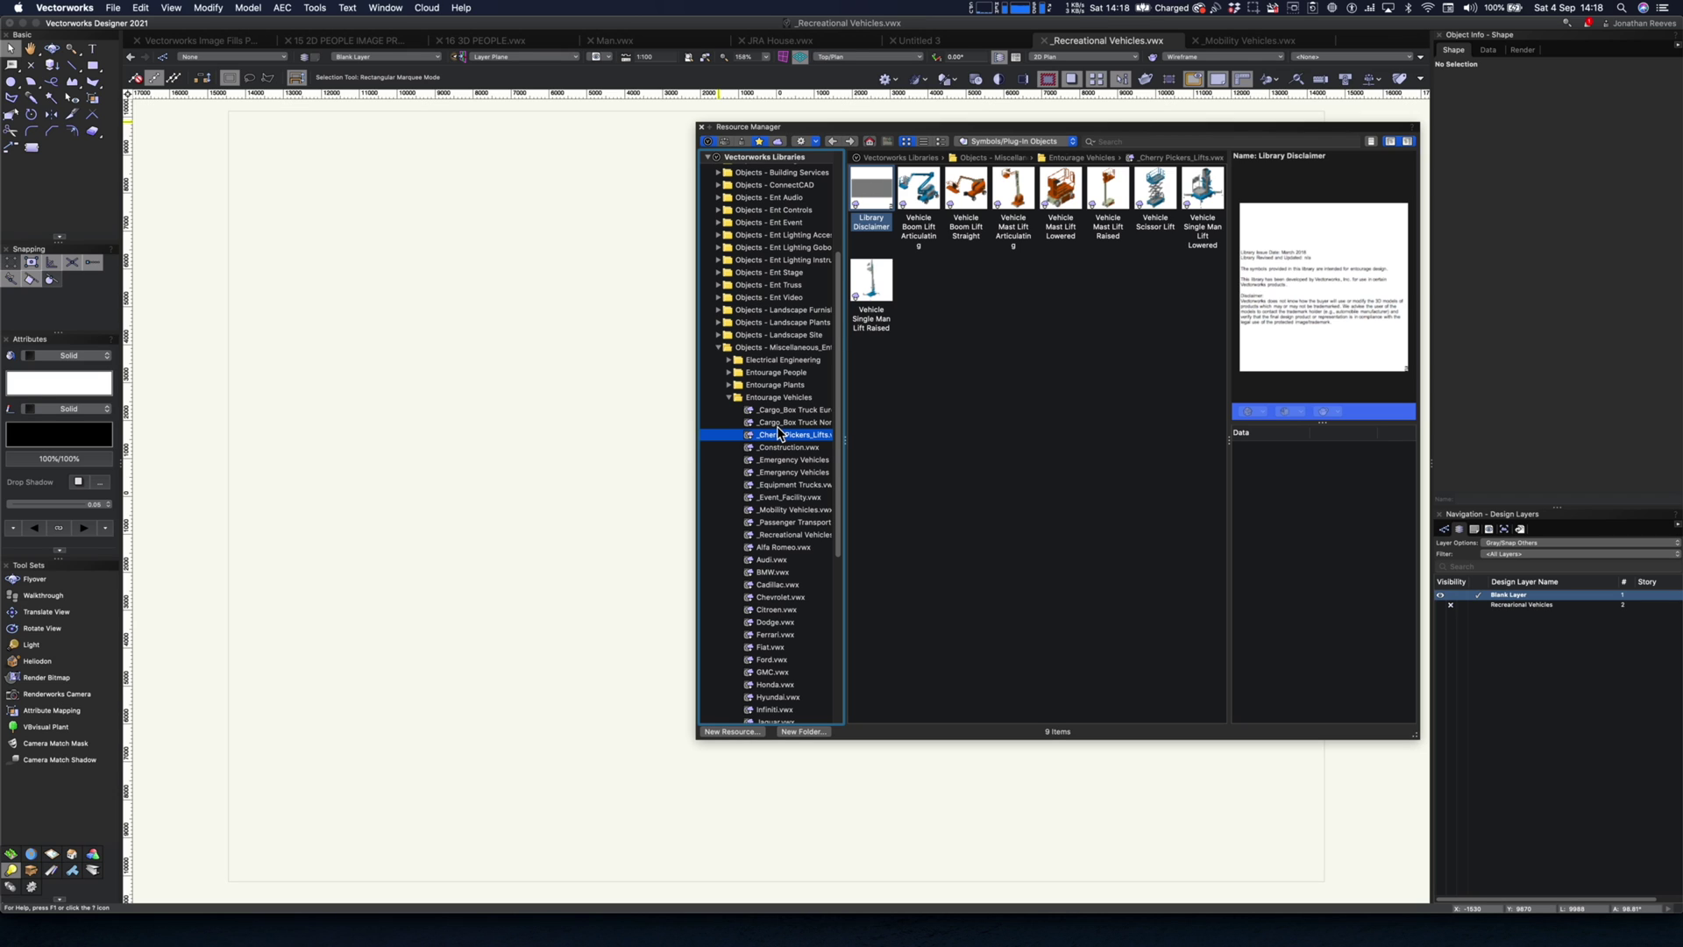
pyautogui.press('Down')
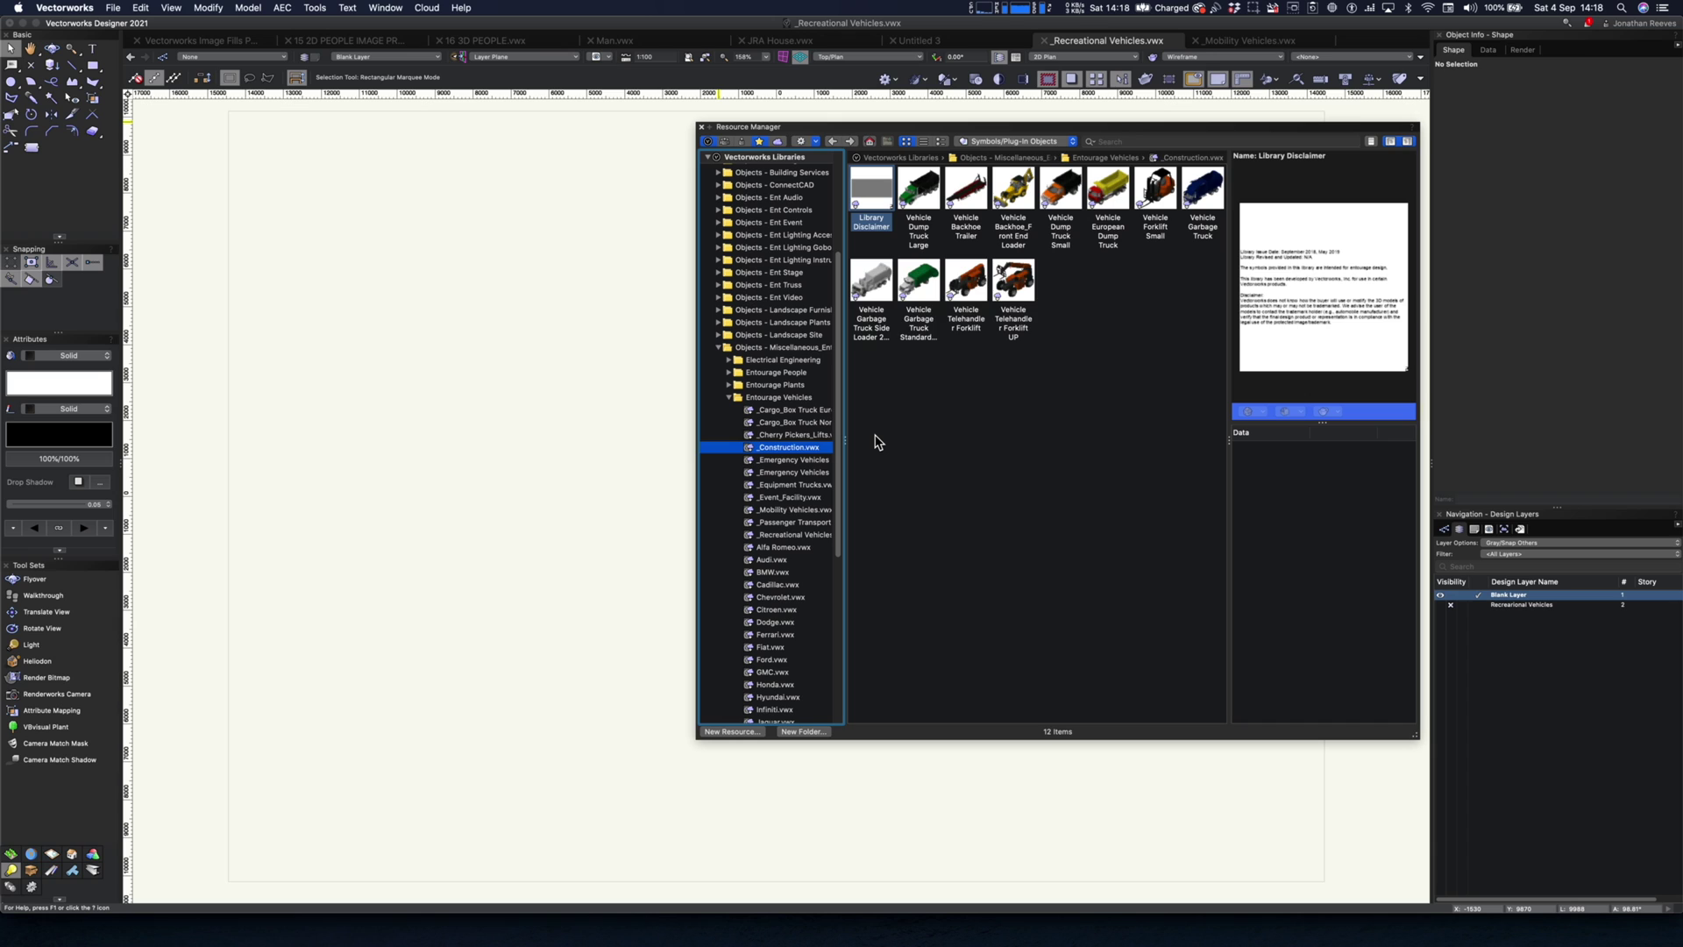
pyautogui.press('Down')
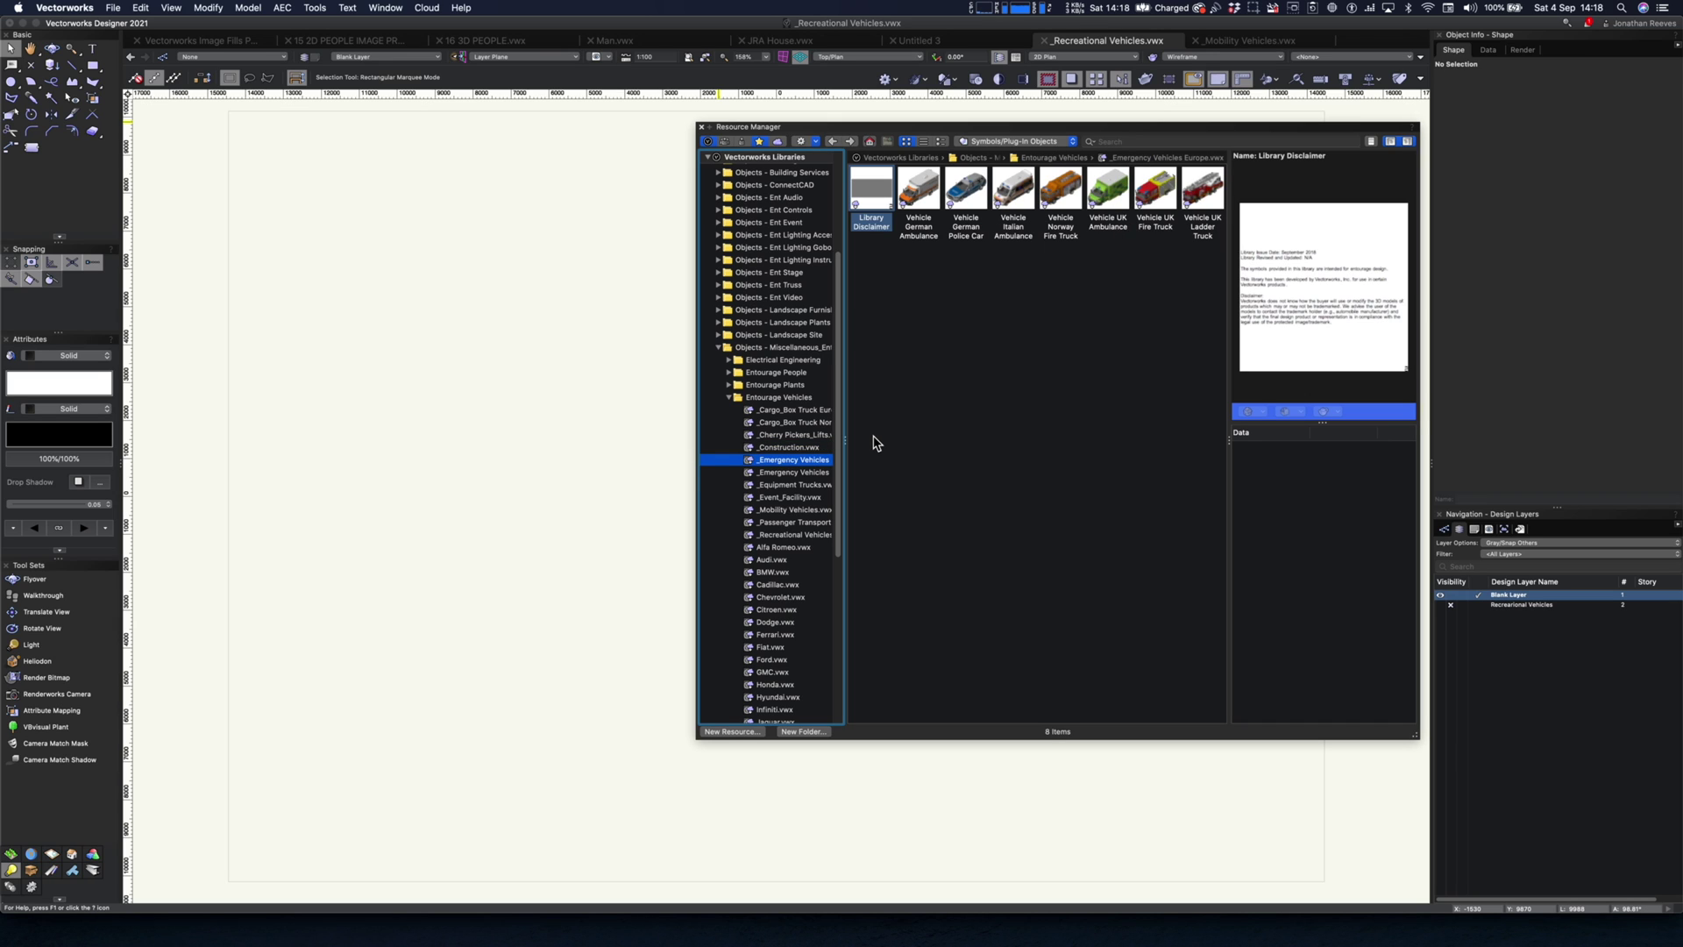
pyautogui.press('Down')
pyautogui.press('Down')
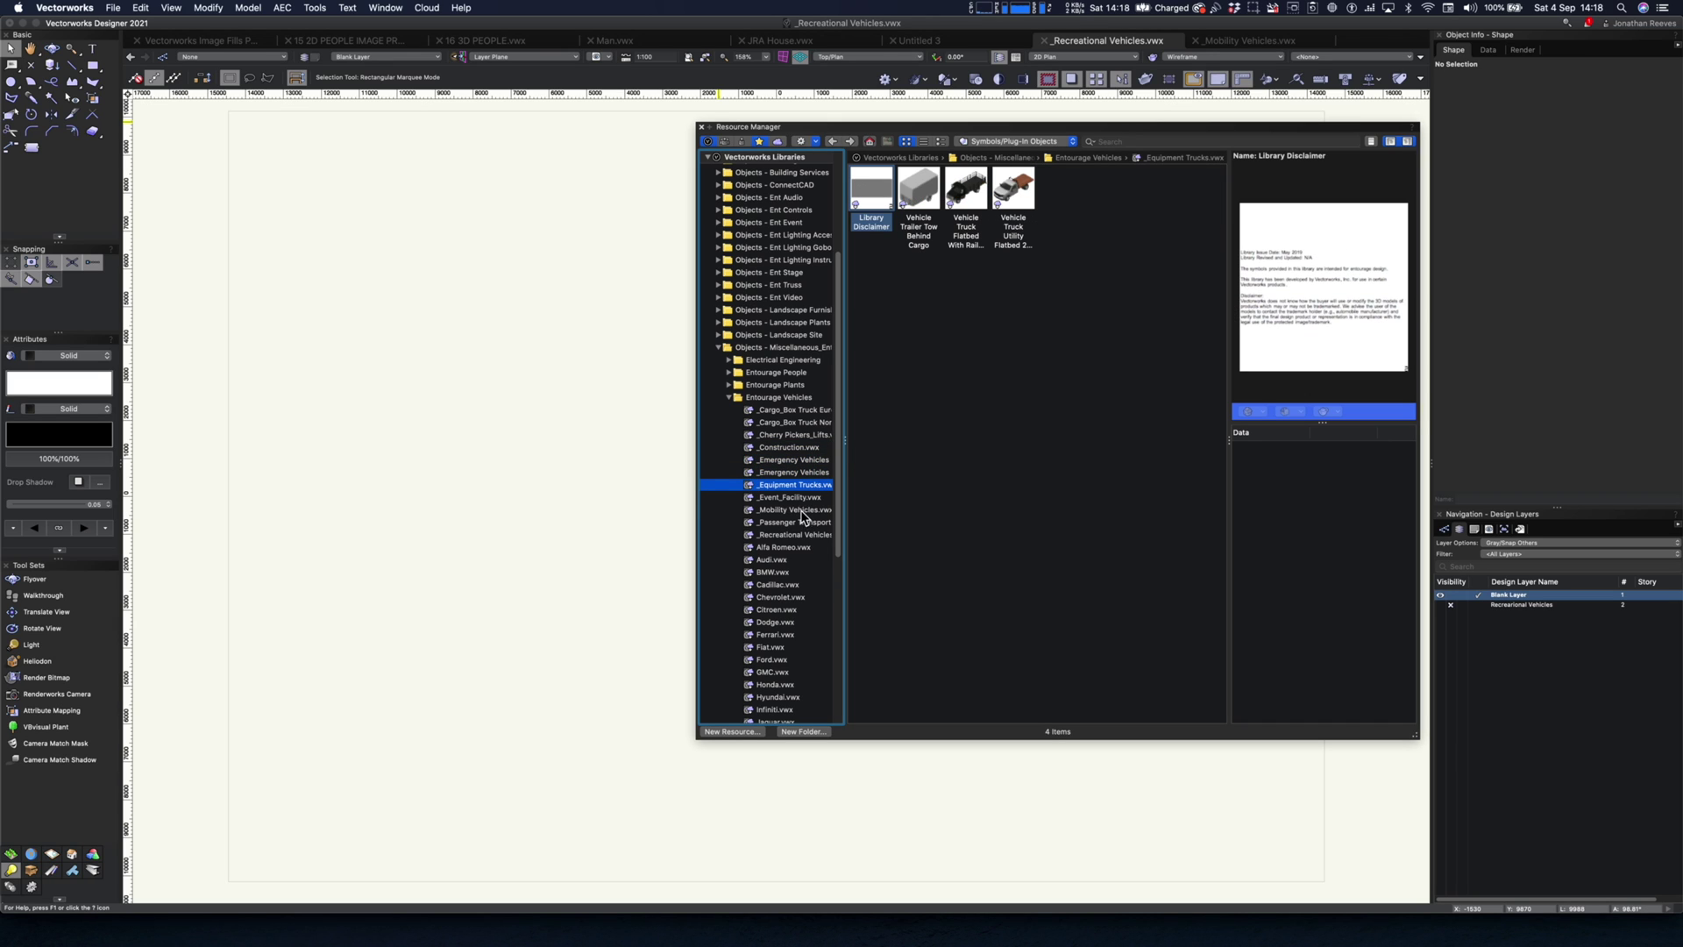
pyautogui.click(796, 534)
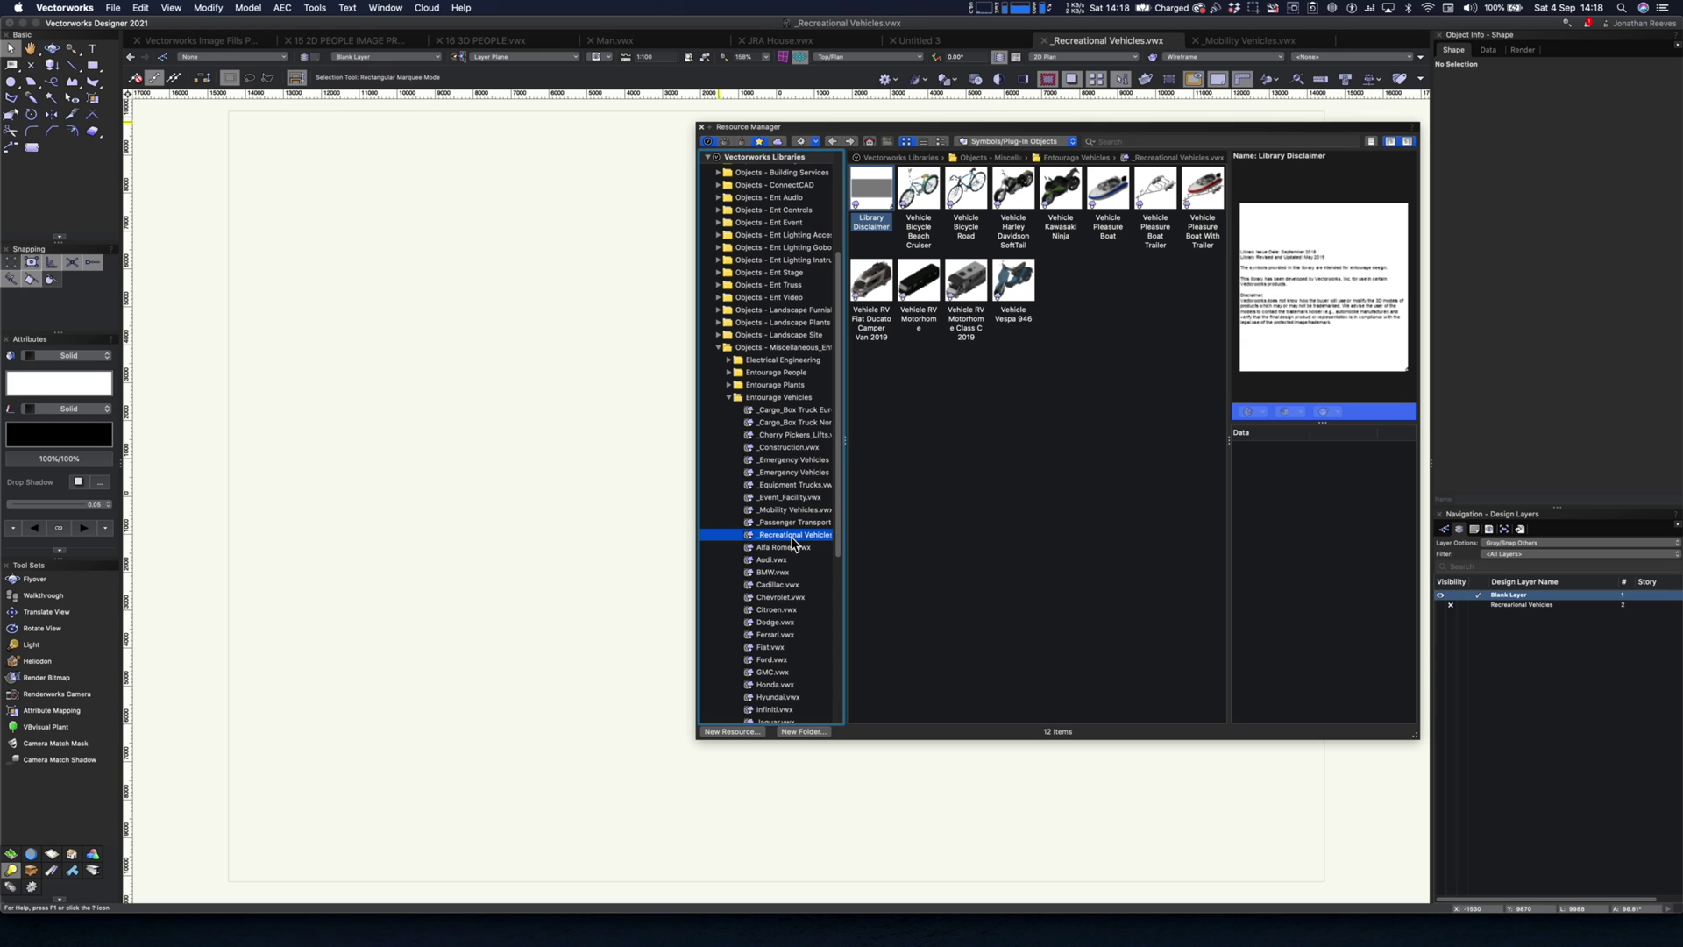
# Step: Download and install the 10.4 MB _Recreational Vehicles library, then show the open file's 15 symbols
pyautogui.rightClick(791, 540)
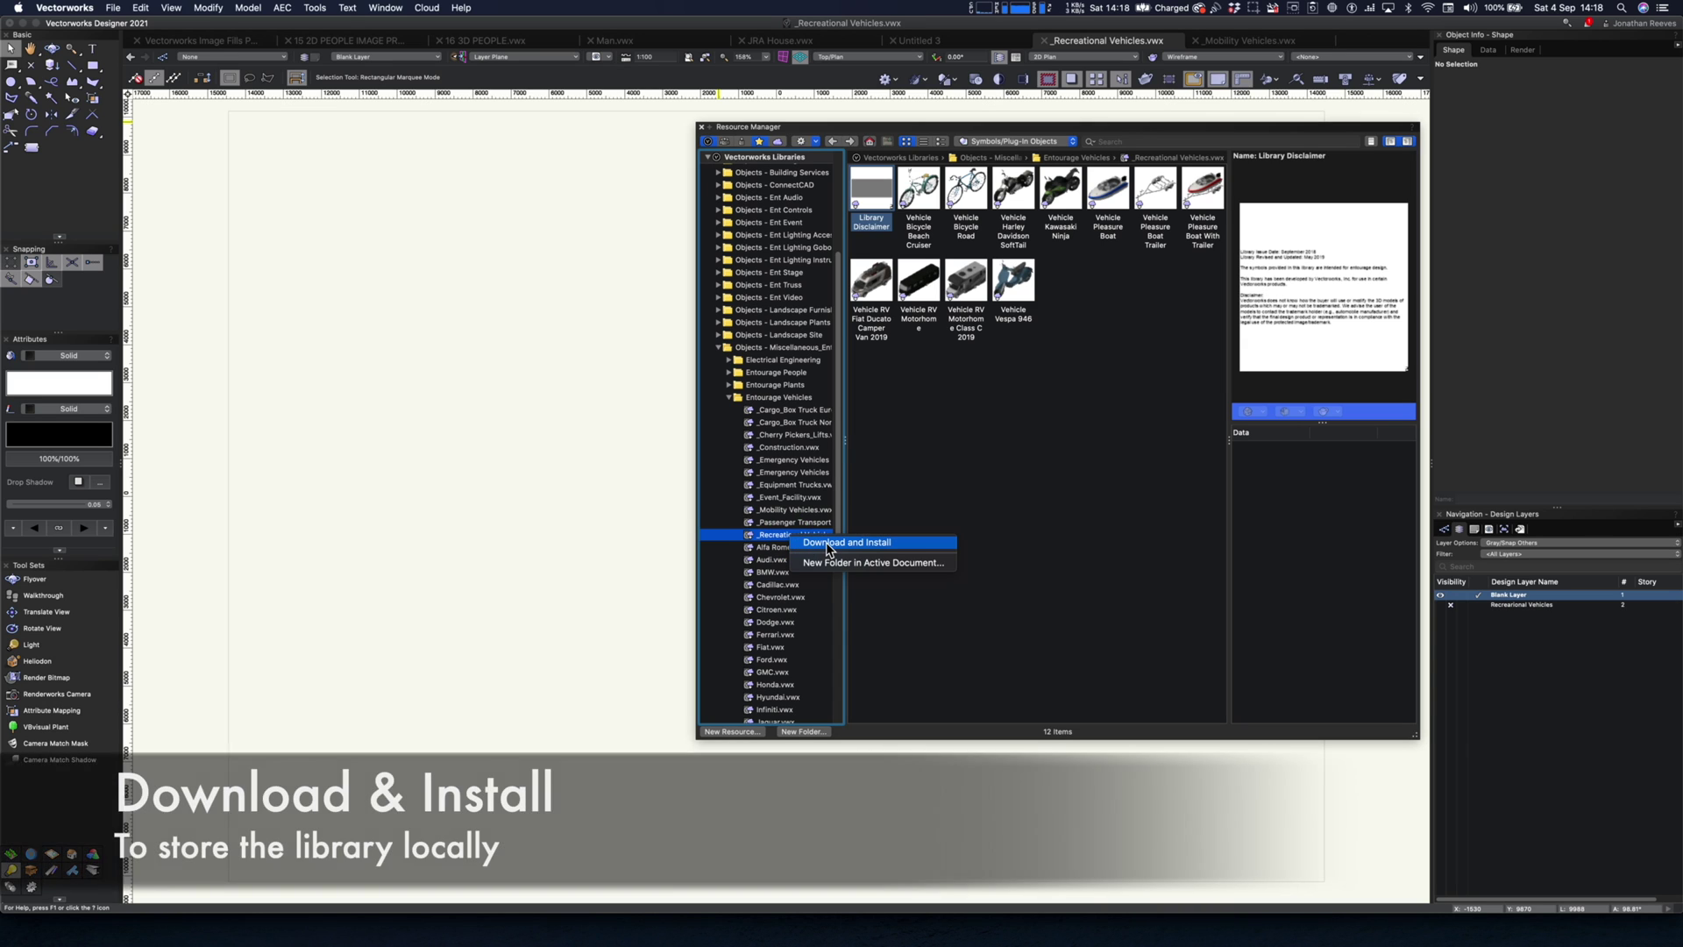
pyautogui.click(825, 541)
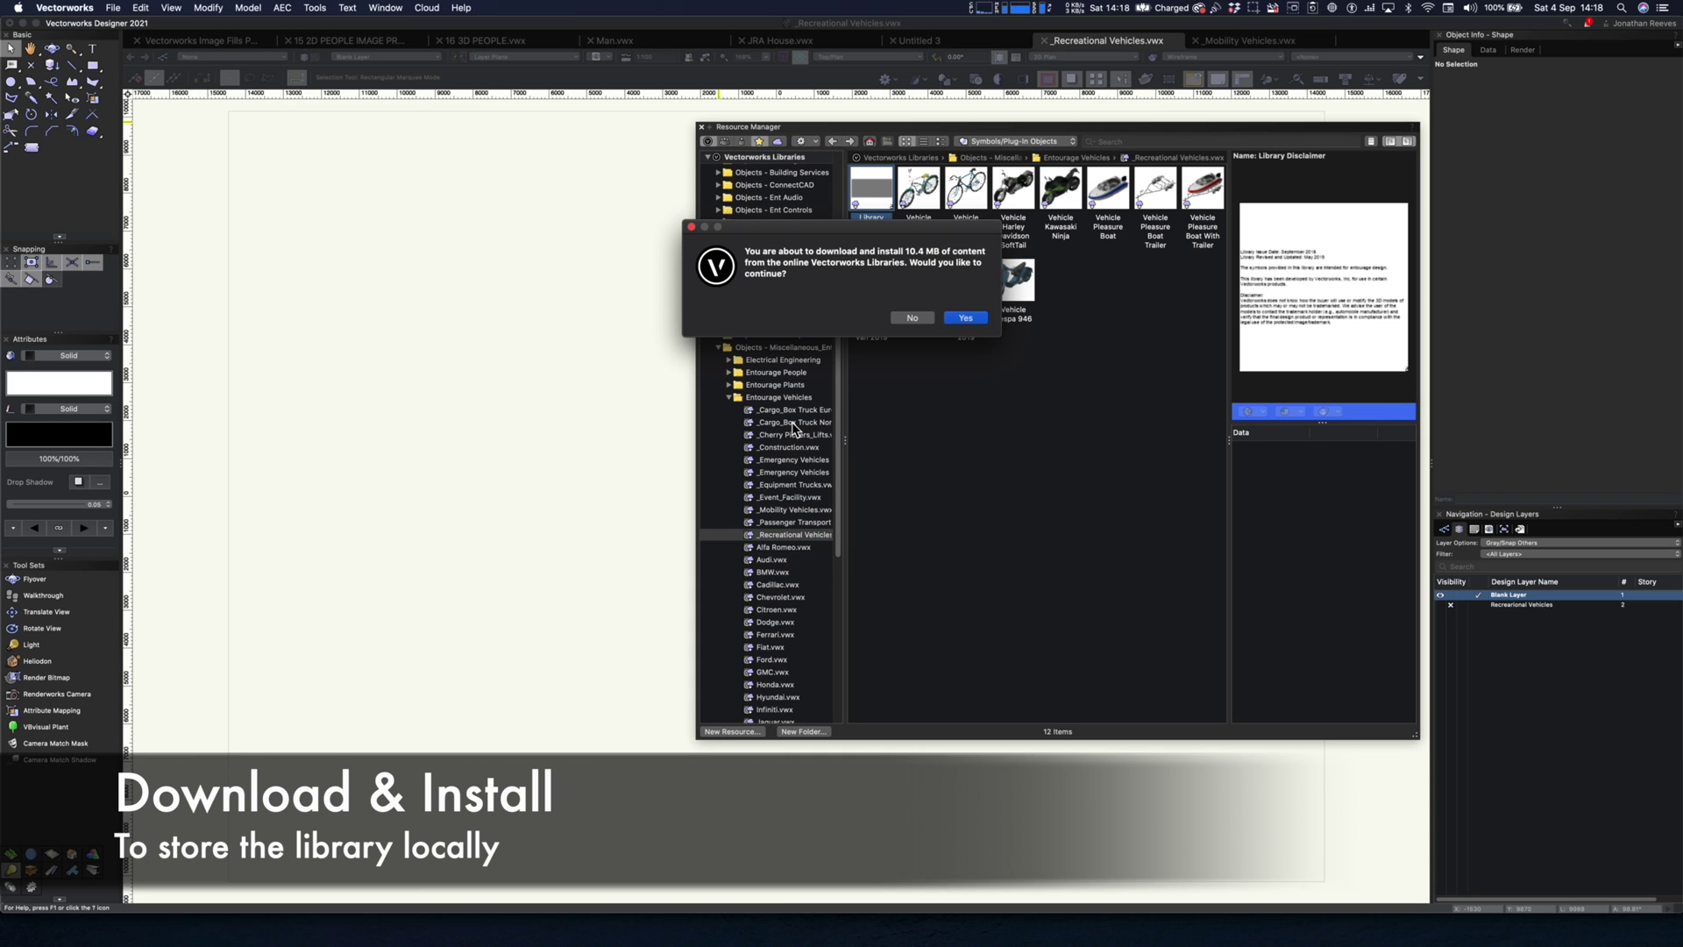
pyautogui.click(962, 318)
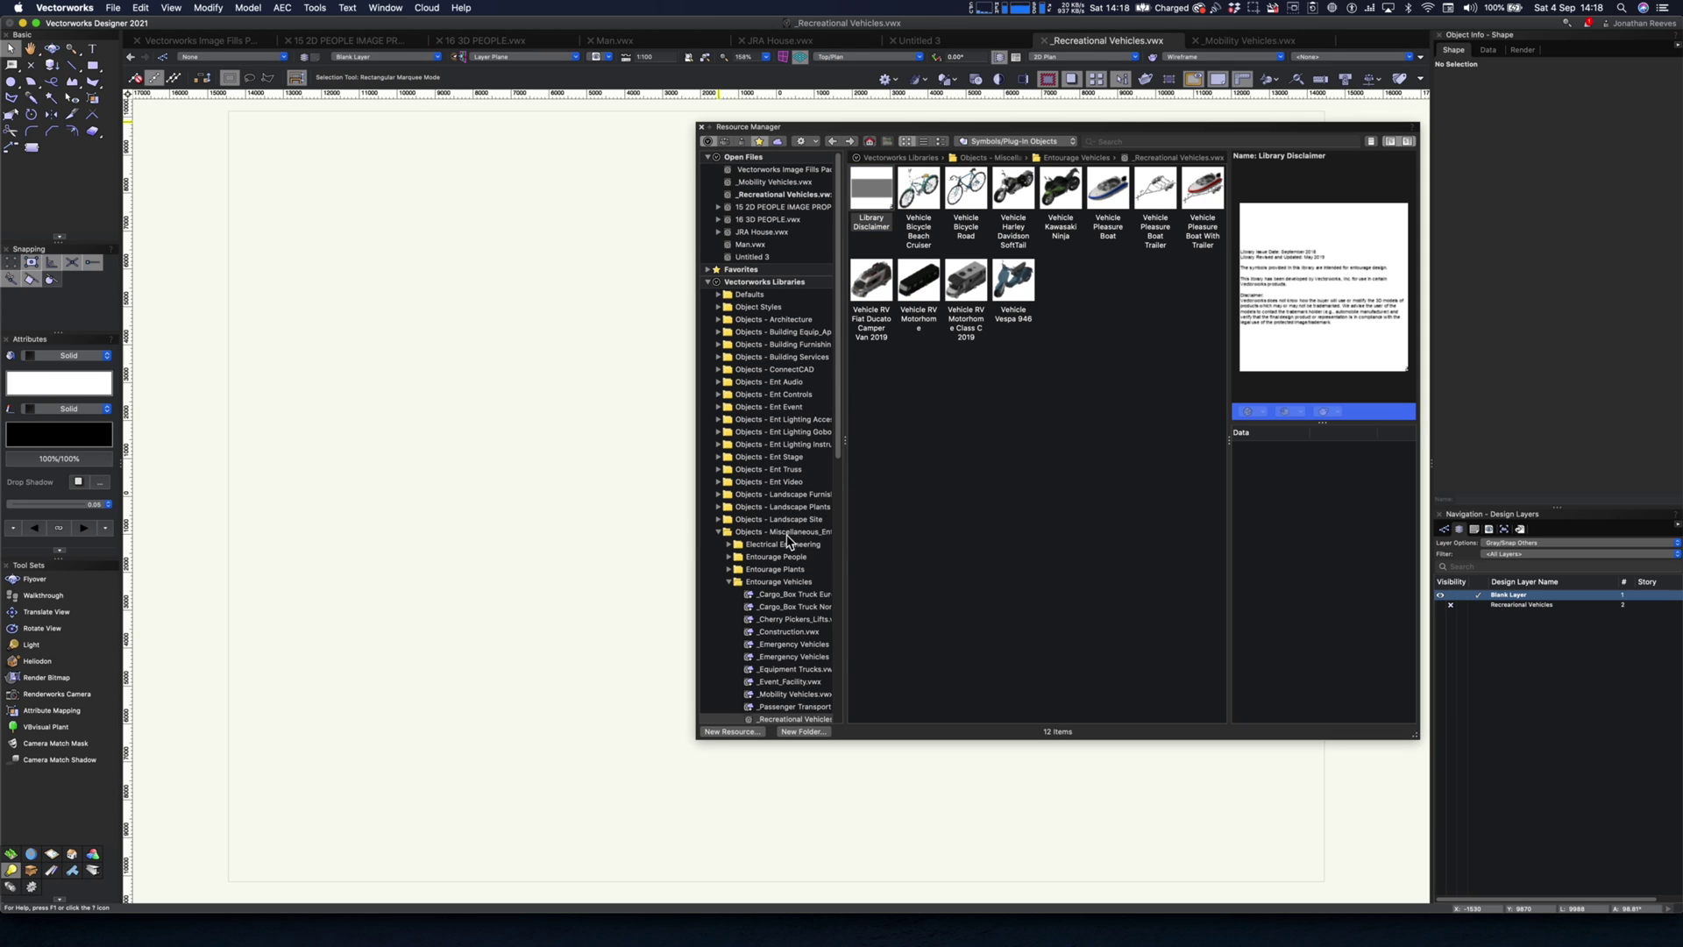
pyautogui.click(782, 194)
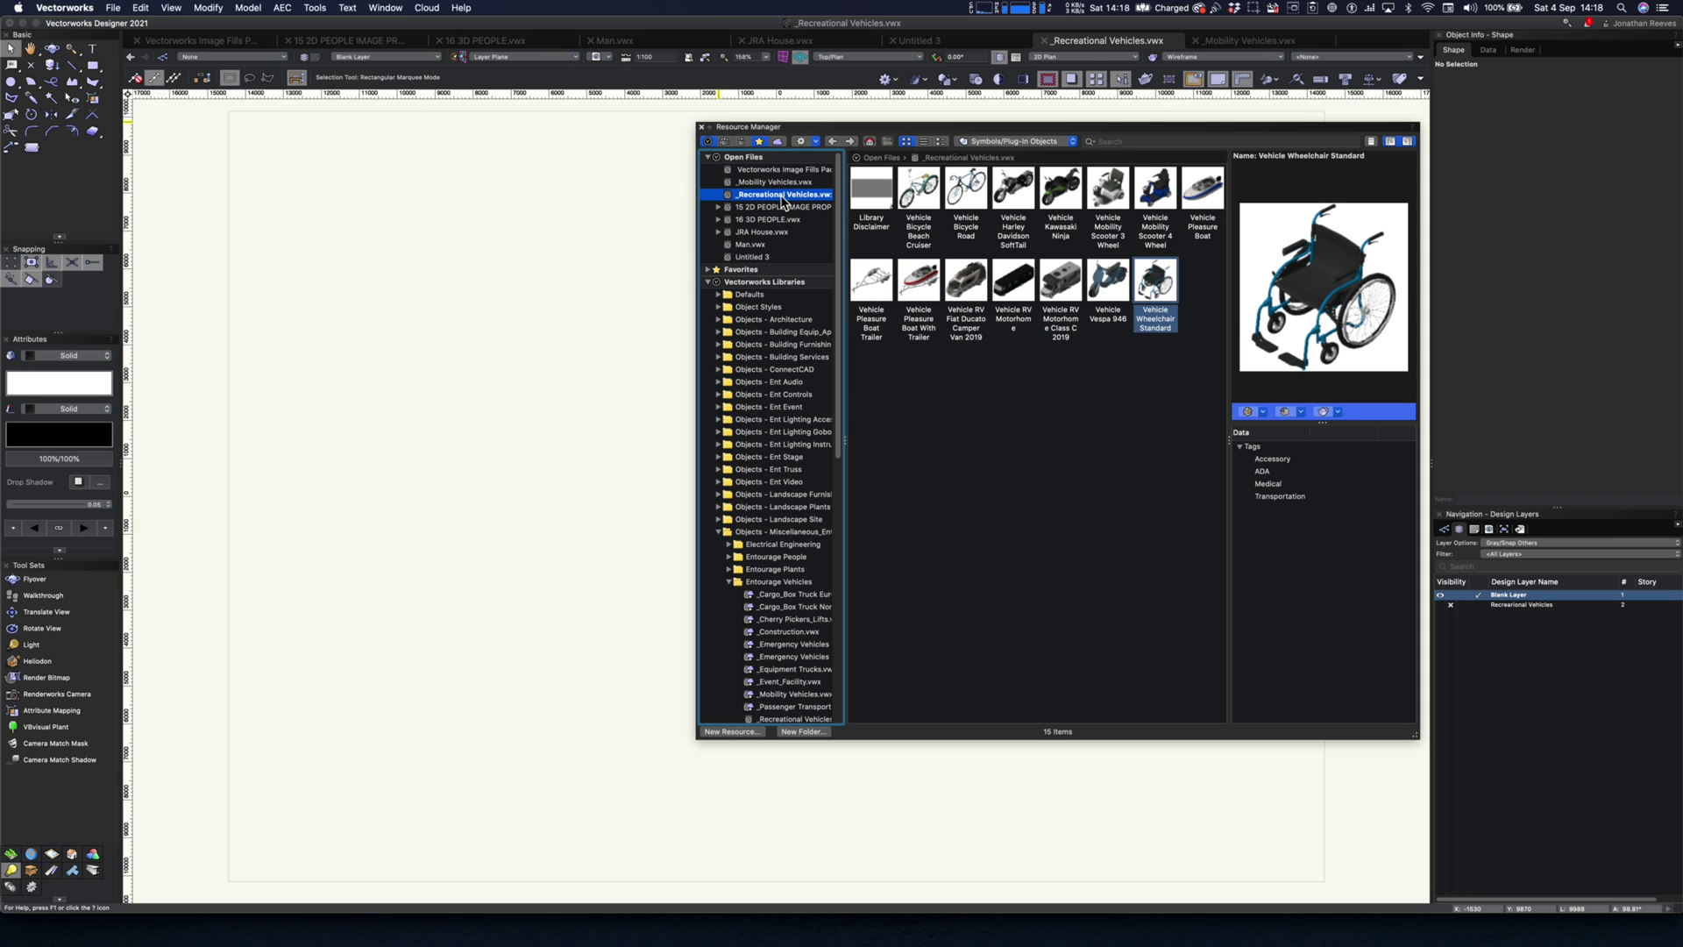
# Step: Place the Beach Cruiser, road bicycle, Harley Davidson SoftTail and Kawasaki Ninja on the 1:100 drawing
pyautogui.moveTo(783, 126); pyautogui.dragTo(958, 129)
pyautogui.click(1077, 203)
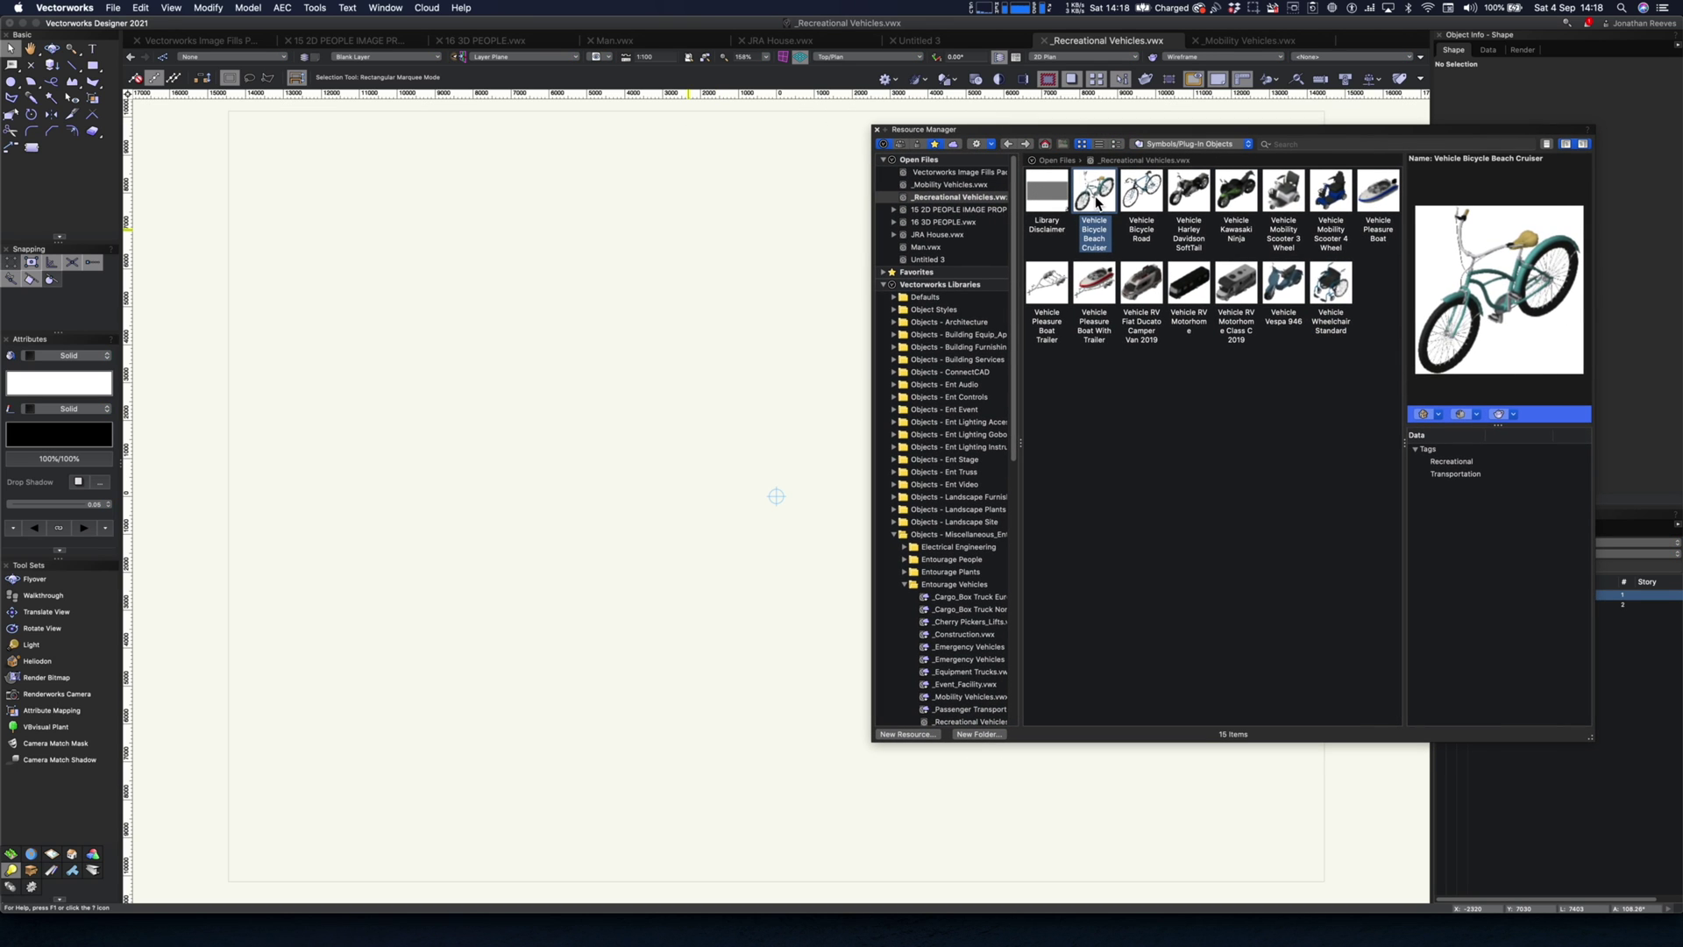
pyautogui.moveTo(1097, 203)
pyautogui.mouseDown()
pyautogui.moveTo(526, 346)
pyautogui.moveTo(418, 357)
pyautogui.mouseUp()
pyautogui.moveTo(1141, 199)
pyautogui.mouseDown()
pyautogui.moveTo(608, 289)
pyautogui.moveTo(510, 324)
pyautogui.mouseUp()
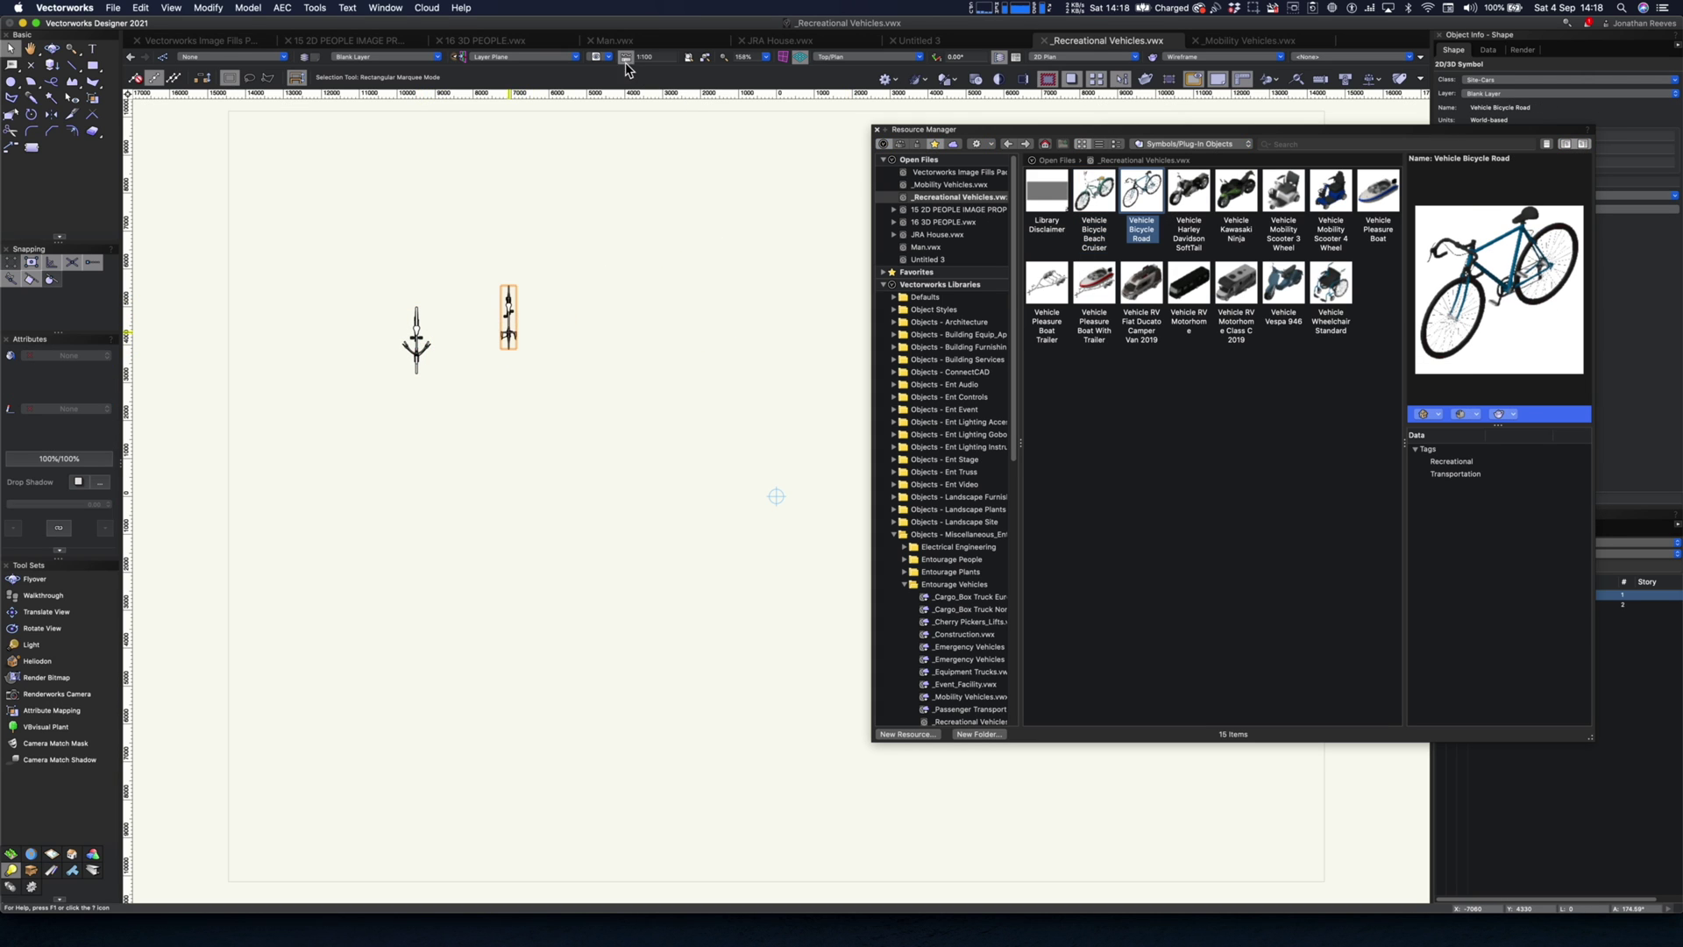
pyautogui.click(626, 58)
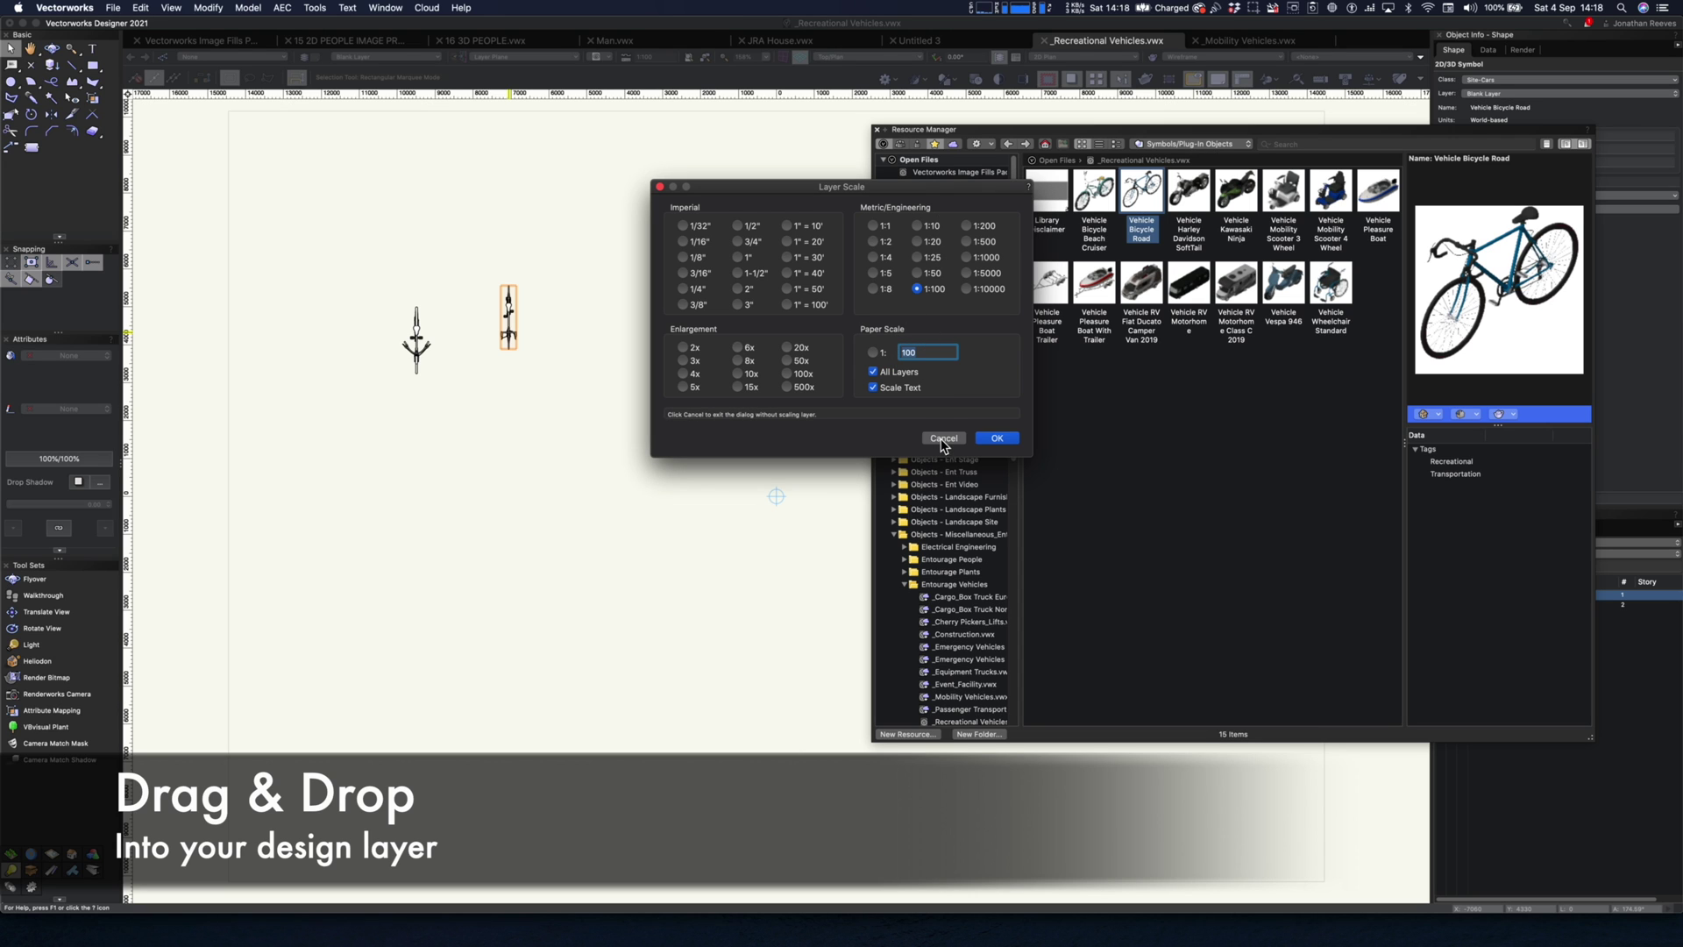
pyautogui.click(943, 437)
pyautogui.moveTo(1196, 204)
pyautogui.mouseDown()
pyautogui.moveTo(544, 307)
pyautogui.moveTo(591, 333)
pyautogui.mouseUp()
pyautogui.moveTo(1250, 200)
pyautogui.mouseDown()
pyautogui.moveTo(645, 331)
pyautogui.moveTo(849, 316)
pyautogui.moveTo(743, 326)
pyautogui.mouseUp()
# Step: Add the four-wheel mobility scooter, Vespa 946 and standard wheelchair, moving the Vespa right after the motorcycles
pyautogui.moveTo(1330, 200); pyautogui.dragTo(834, 317)
pyautogui.moveTo(1001, 136); pyautogui.dragTo(1171, 187)
pyautogui.moveTo(1453, 333); pyautogui.dragTo(920, 331)
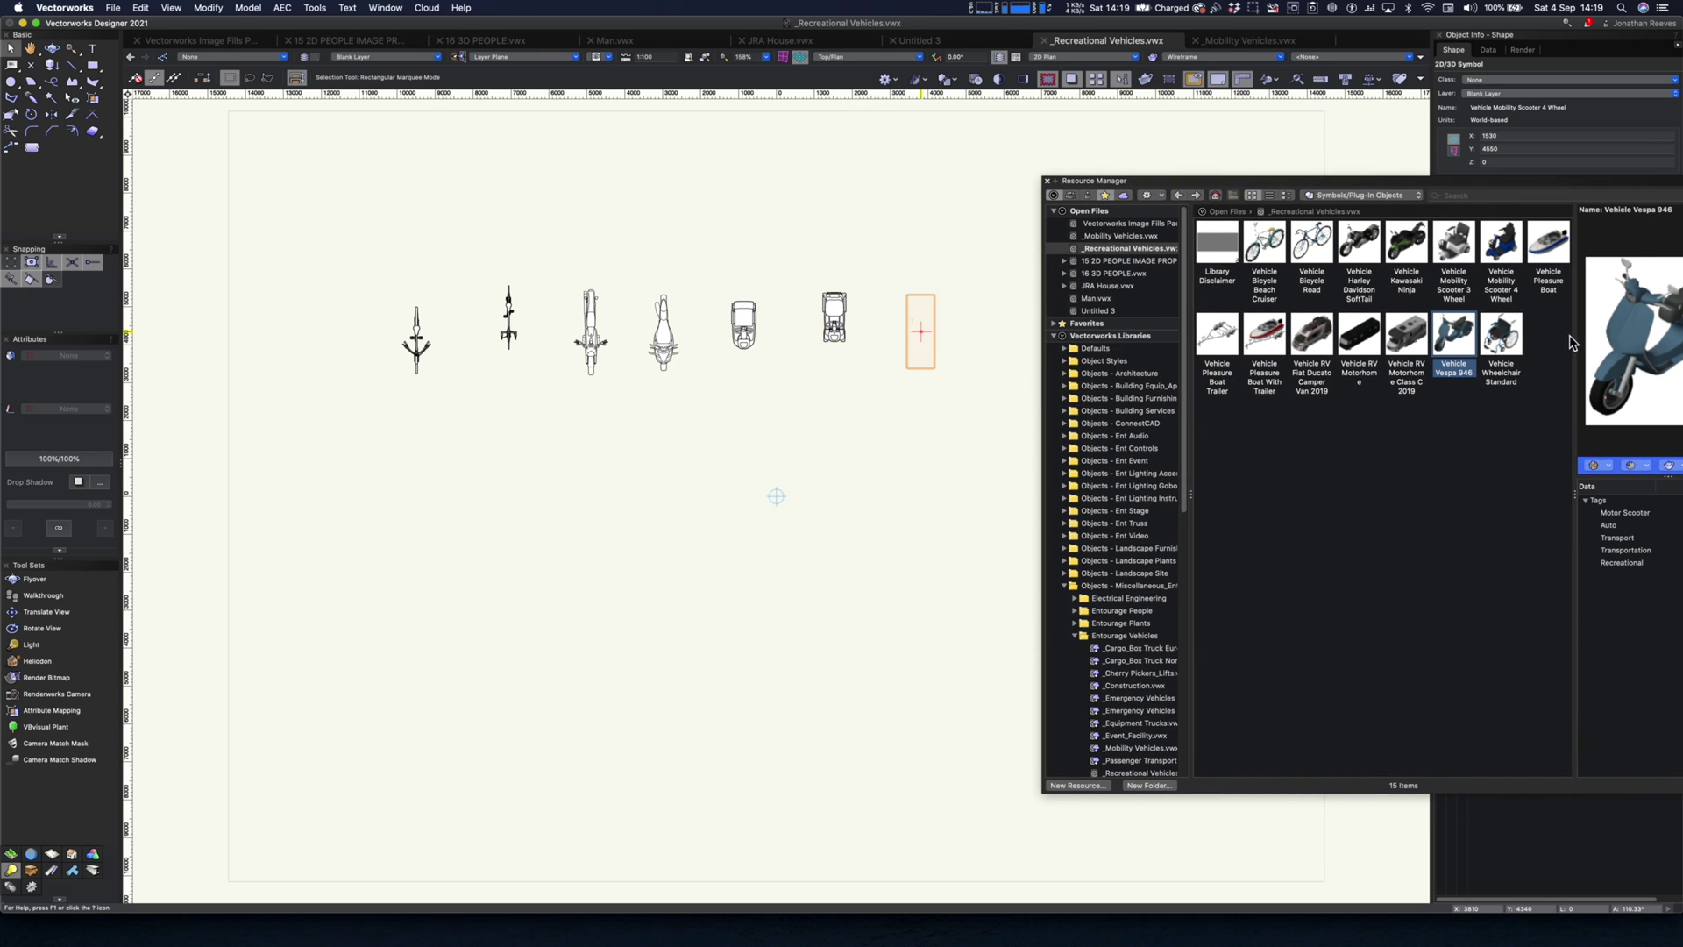
pyautogui.moveTo(1500, 338)
pyautogui.mouseDown()
pyautogui.moveTo(1033, 365)
pyautogui.moveTo(1008, 331)
pyautogui.mouseUp()
pyautogui.moveTo(846, 325); pyautogui.dragTo(966, 323)
pyautogui.moveTo(747, 321); pyautogui.dragTo(872, 323)
pyautogui.moveTo(921, 332); pyautogui.dragTo(739, 332)
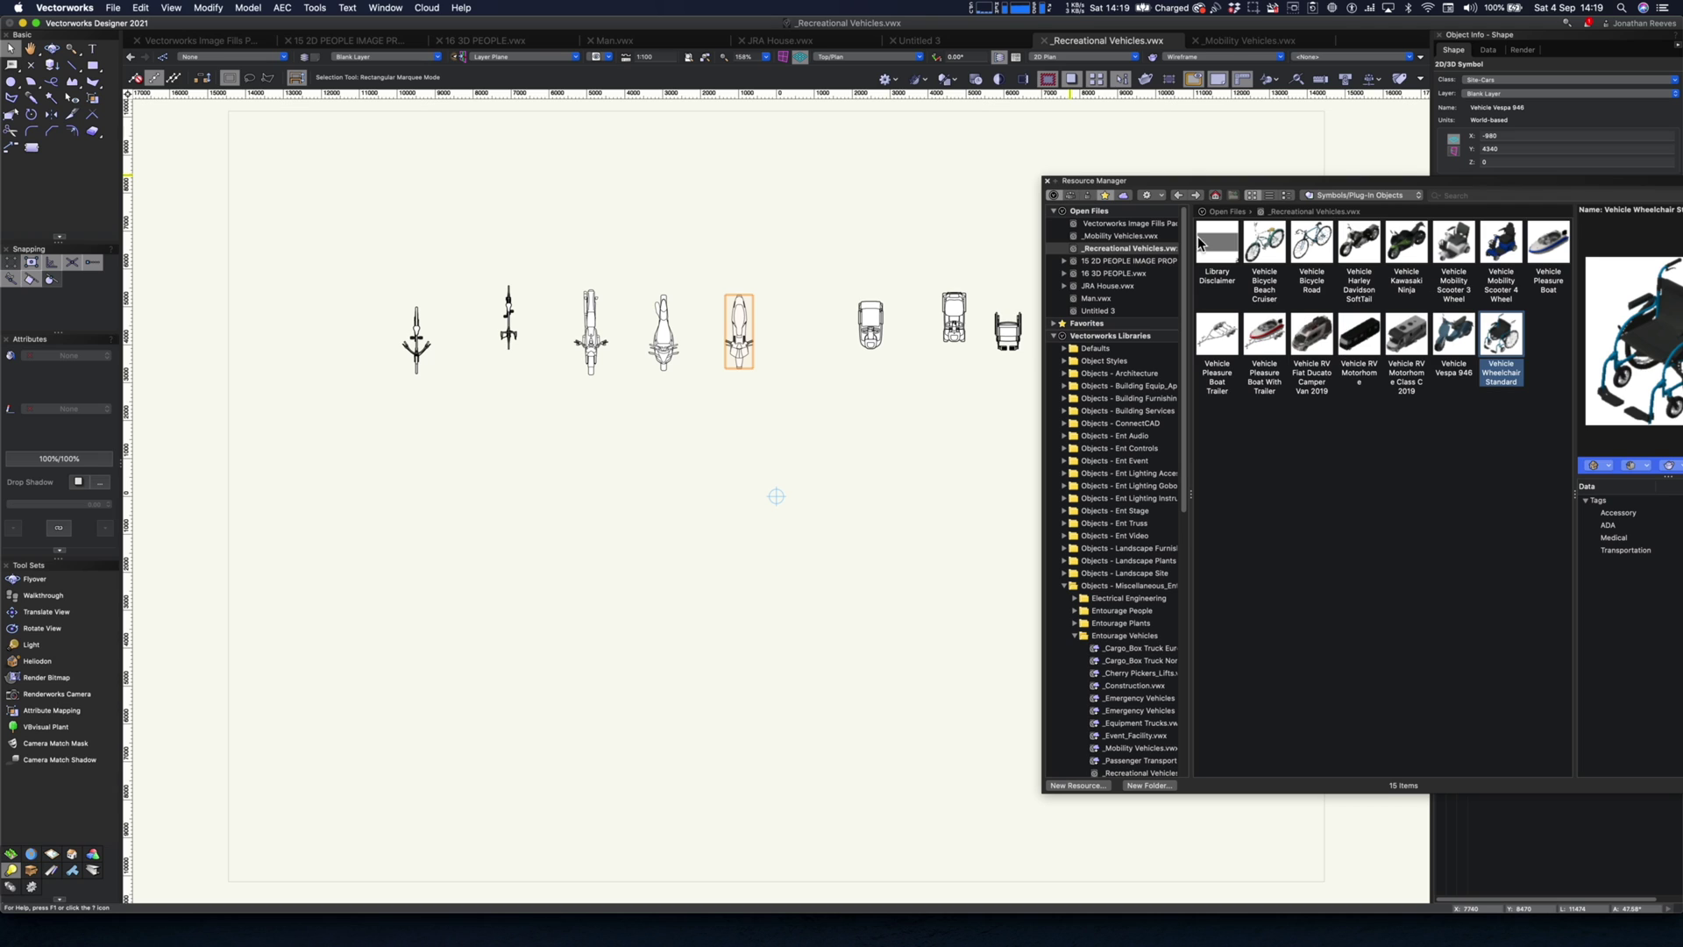
# Step: Close the Resource Manager and inspect the Vespa and green sport bike in shaded Right Isometric view
pyautogui.click(1047, 182)
pyautogui.click(770, 331)
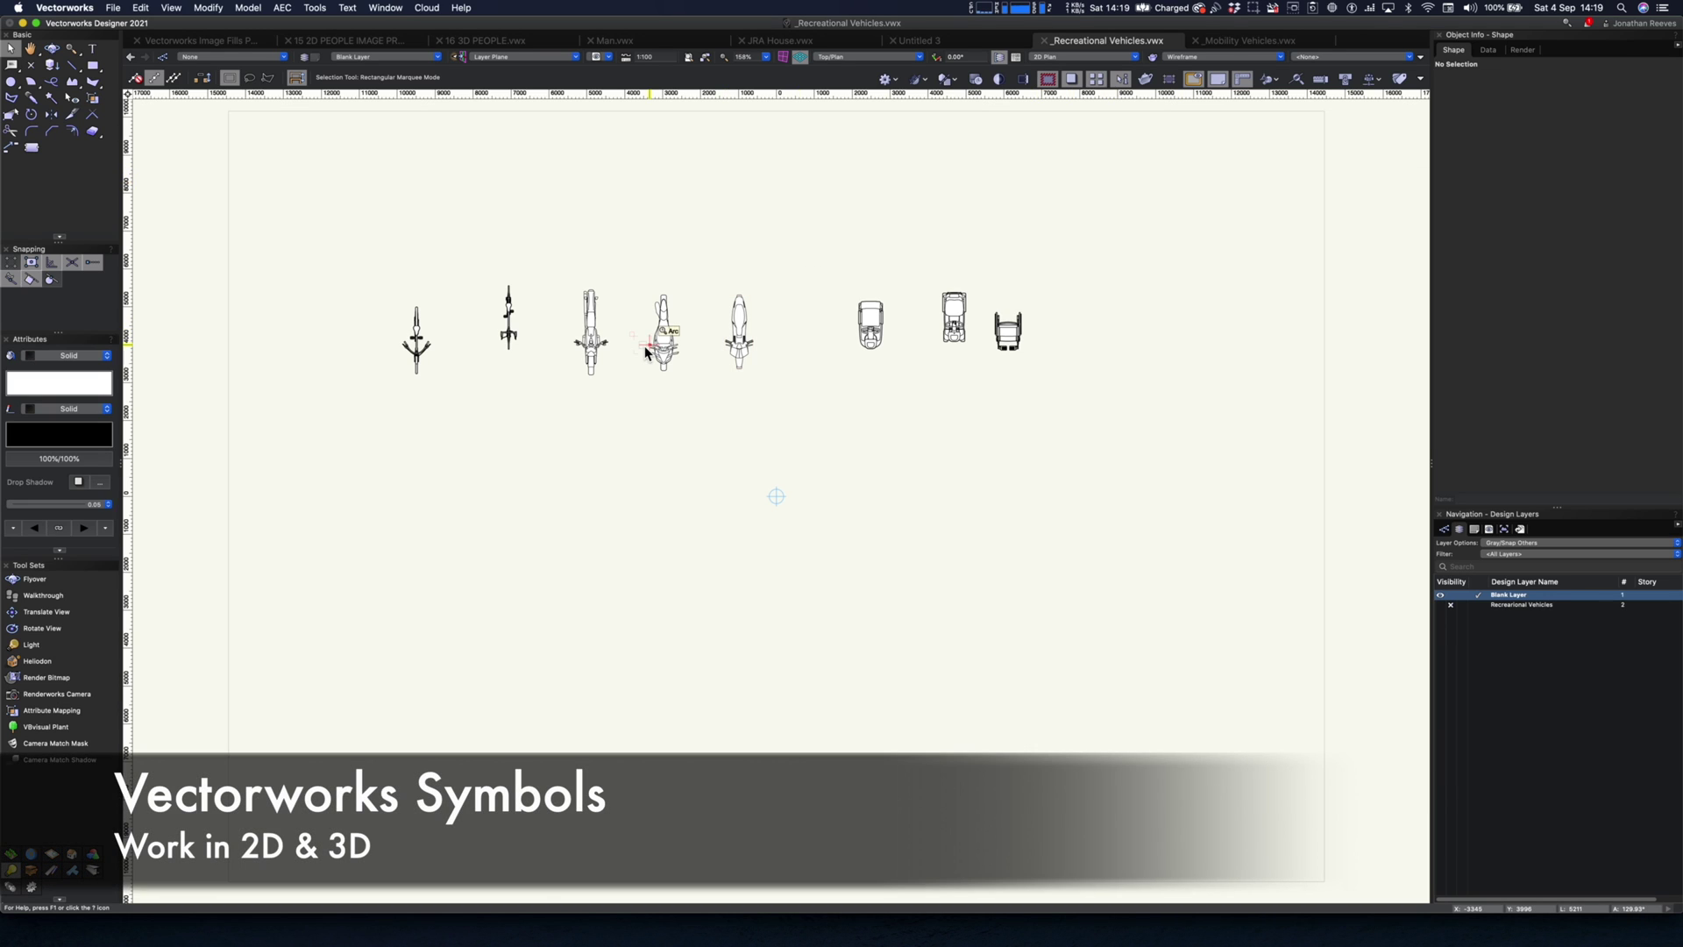
pyautogui.scroll(4, 666, 345)
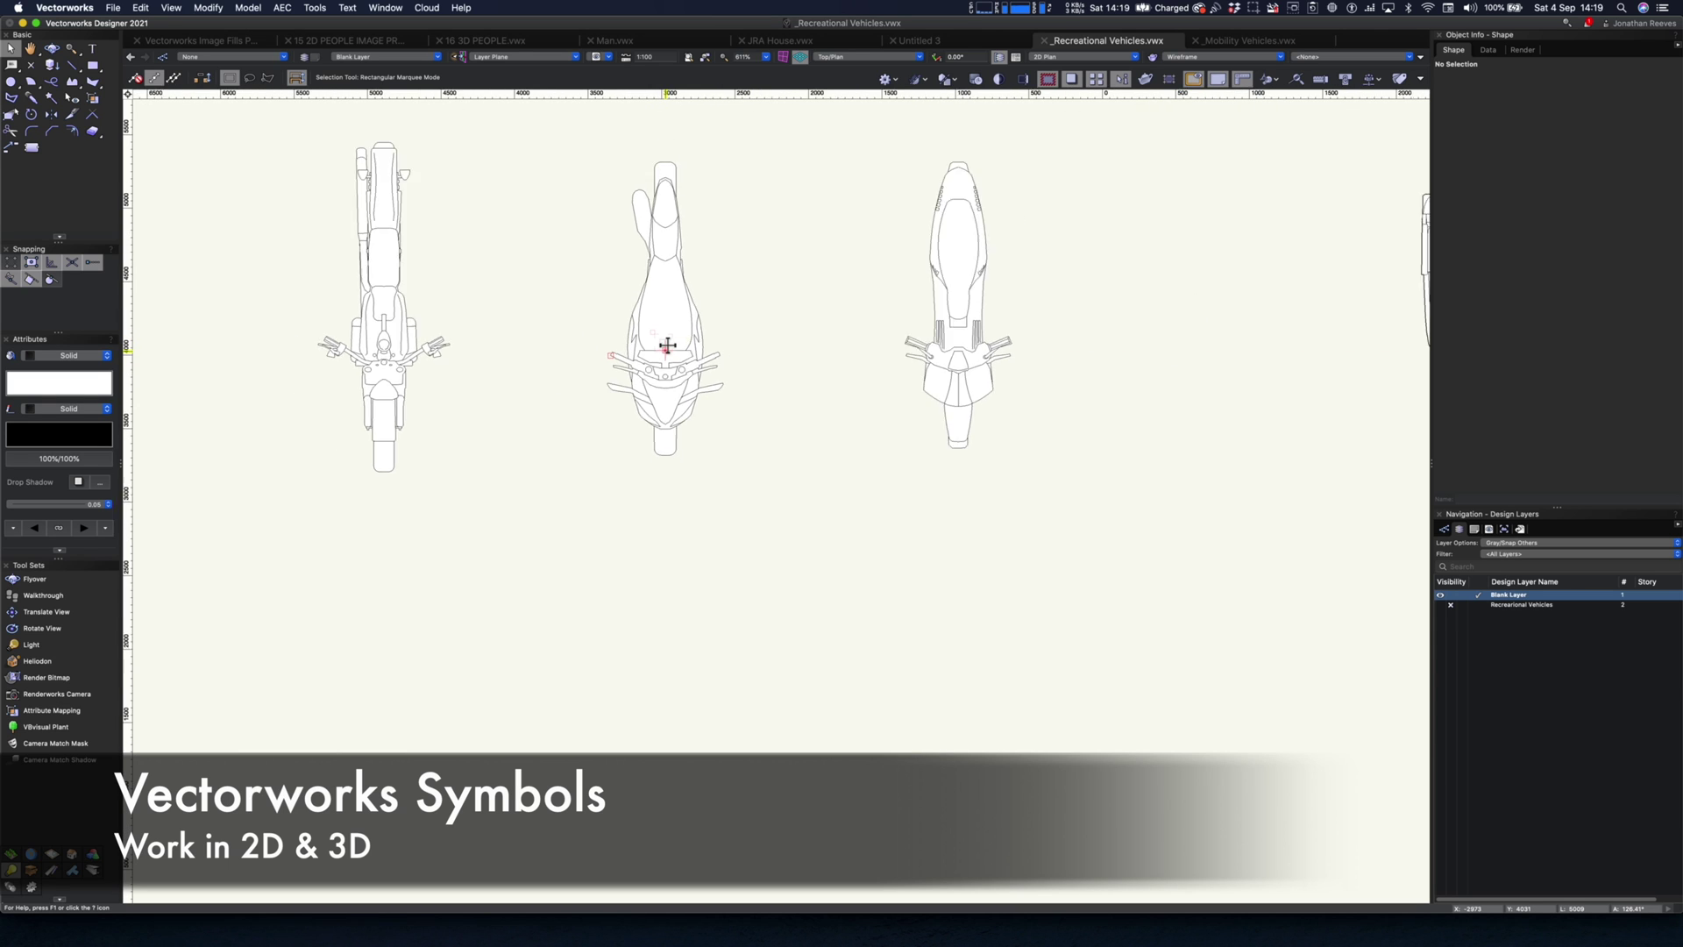
pyautogui.scroll(-3, 667, 346)
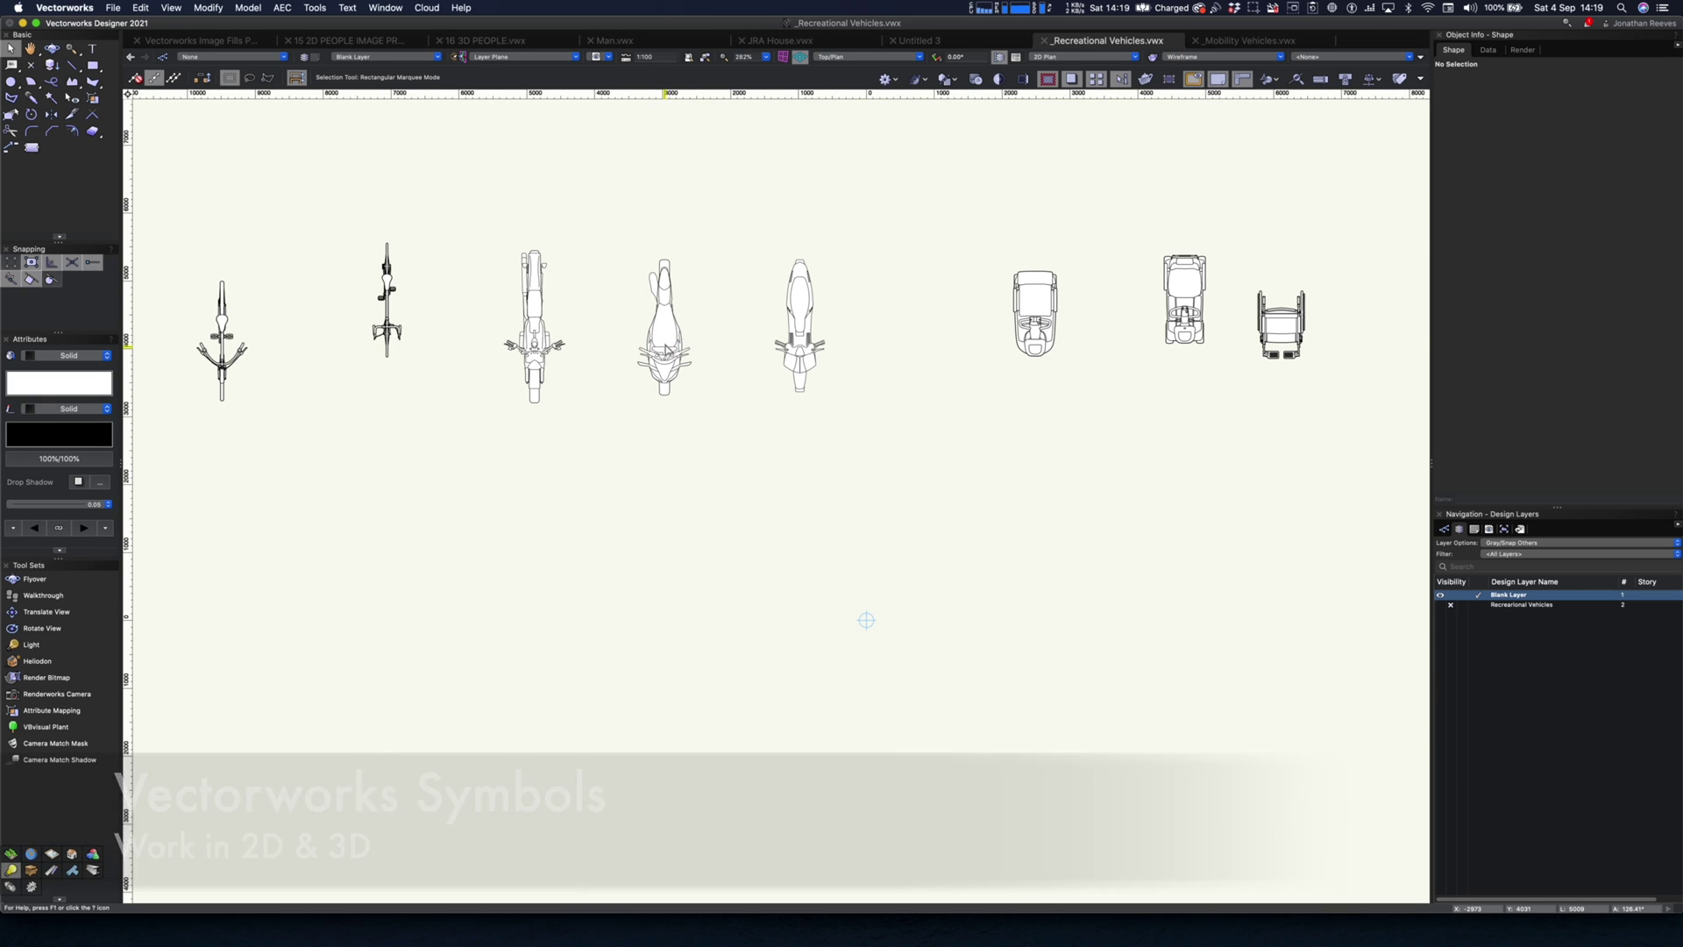
pyautogui.press('KP_3')
pyautogui.press('c')
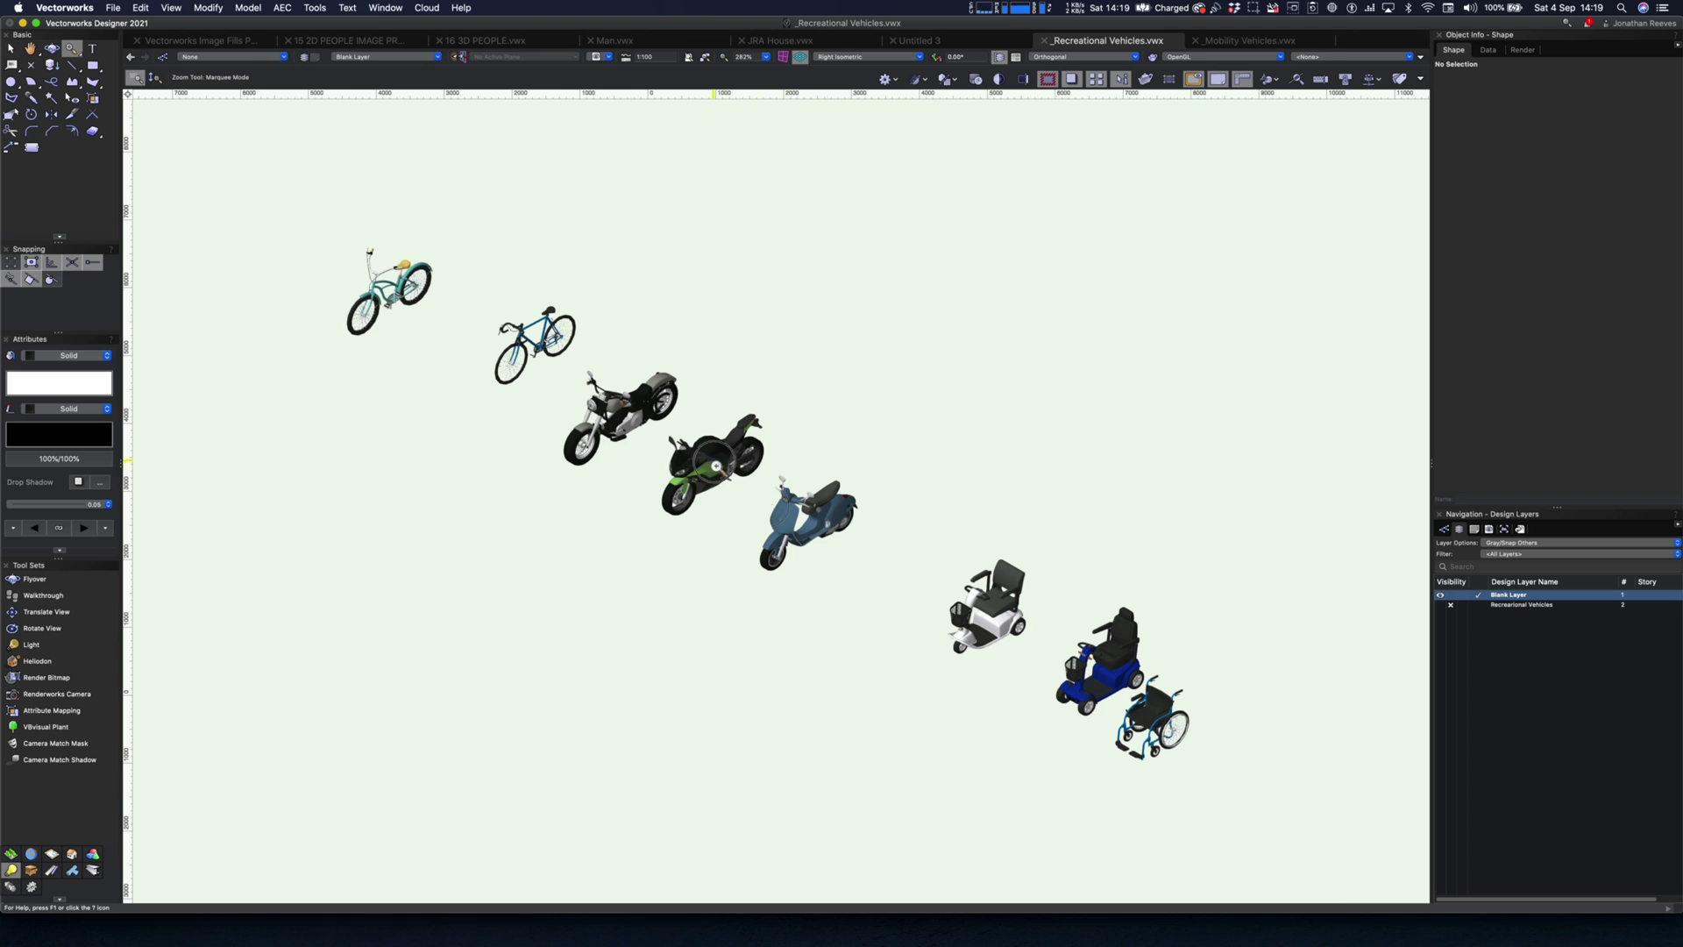
pyautogui.moveTo(694, 442); pyautogui.dragTo(891, 599)
pyautogui.scroll(-6, 889, 598)
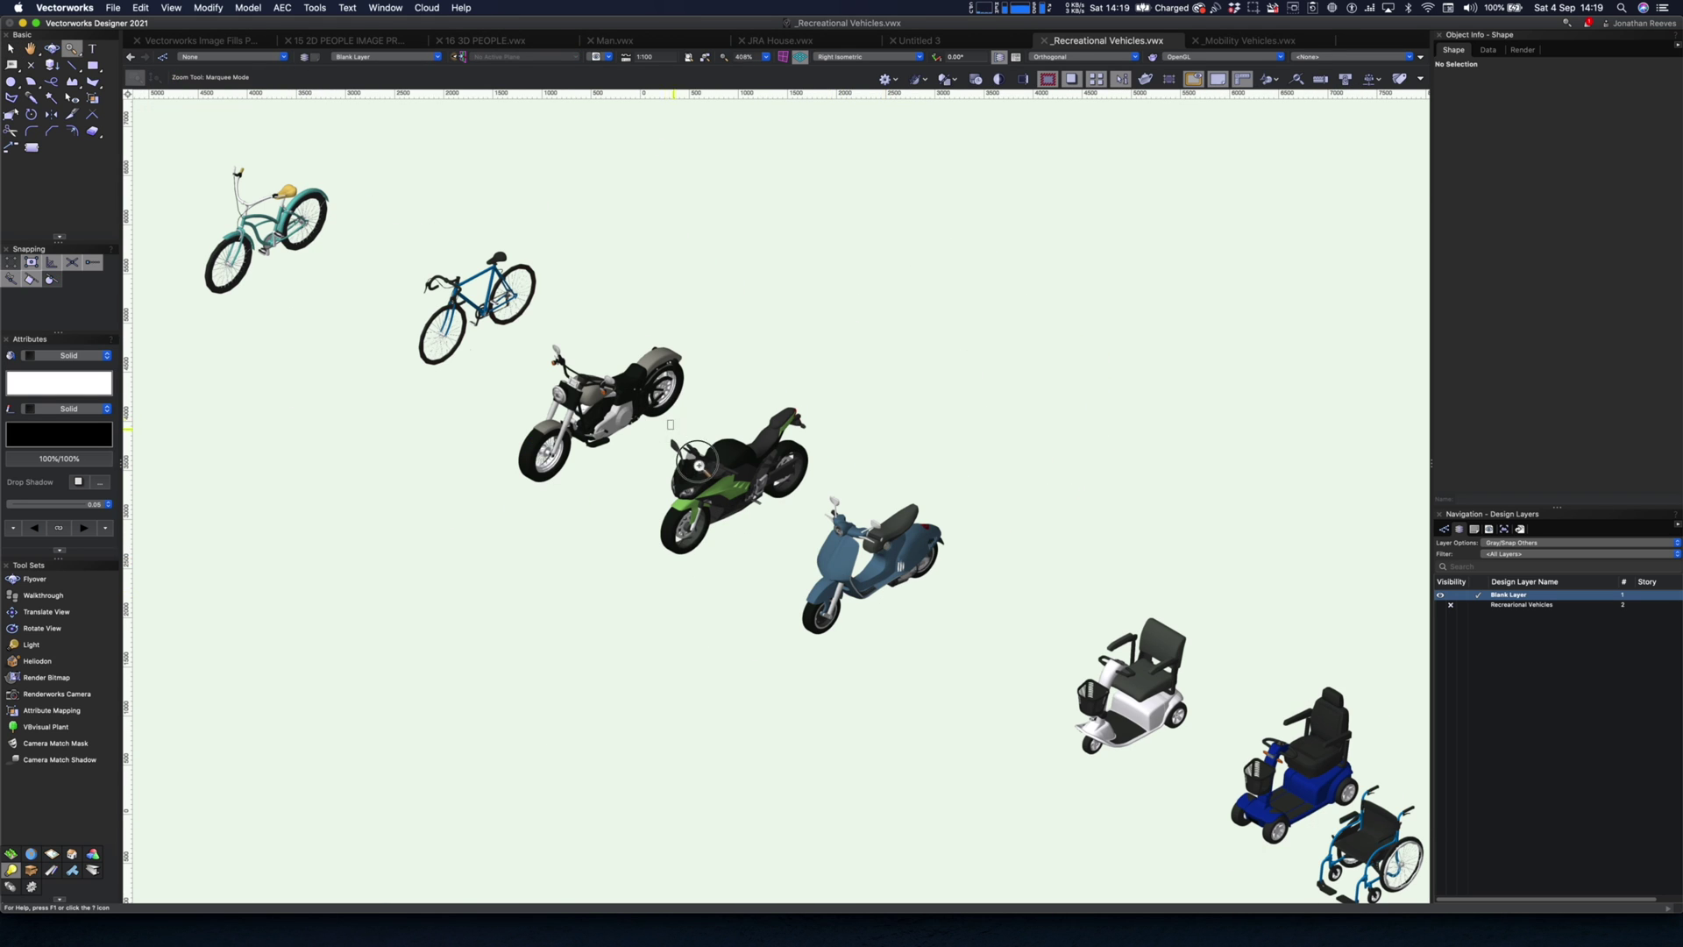
pyautogui.moveTo(668, 422); pyautogui.dragTo(794, 555)
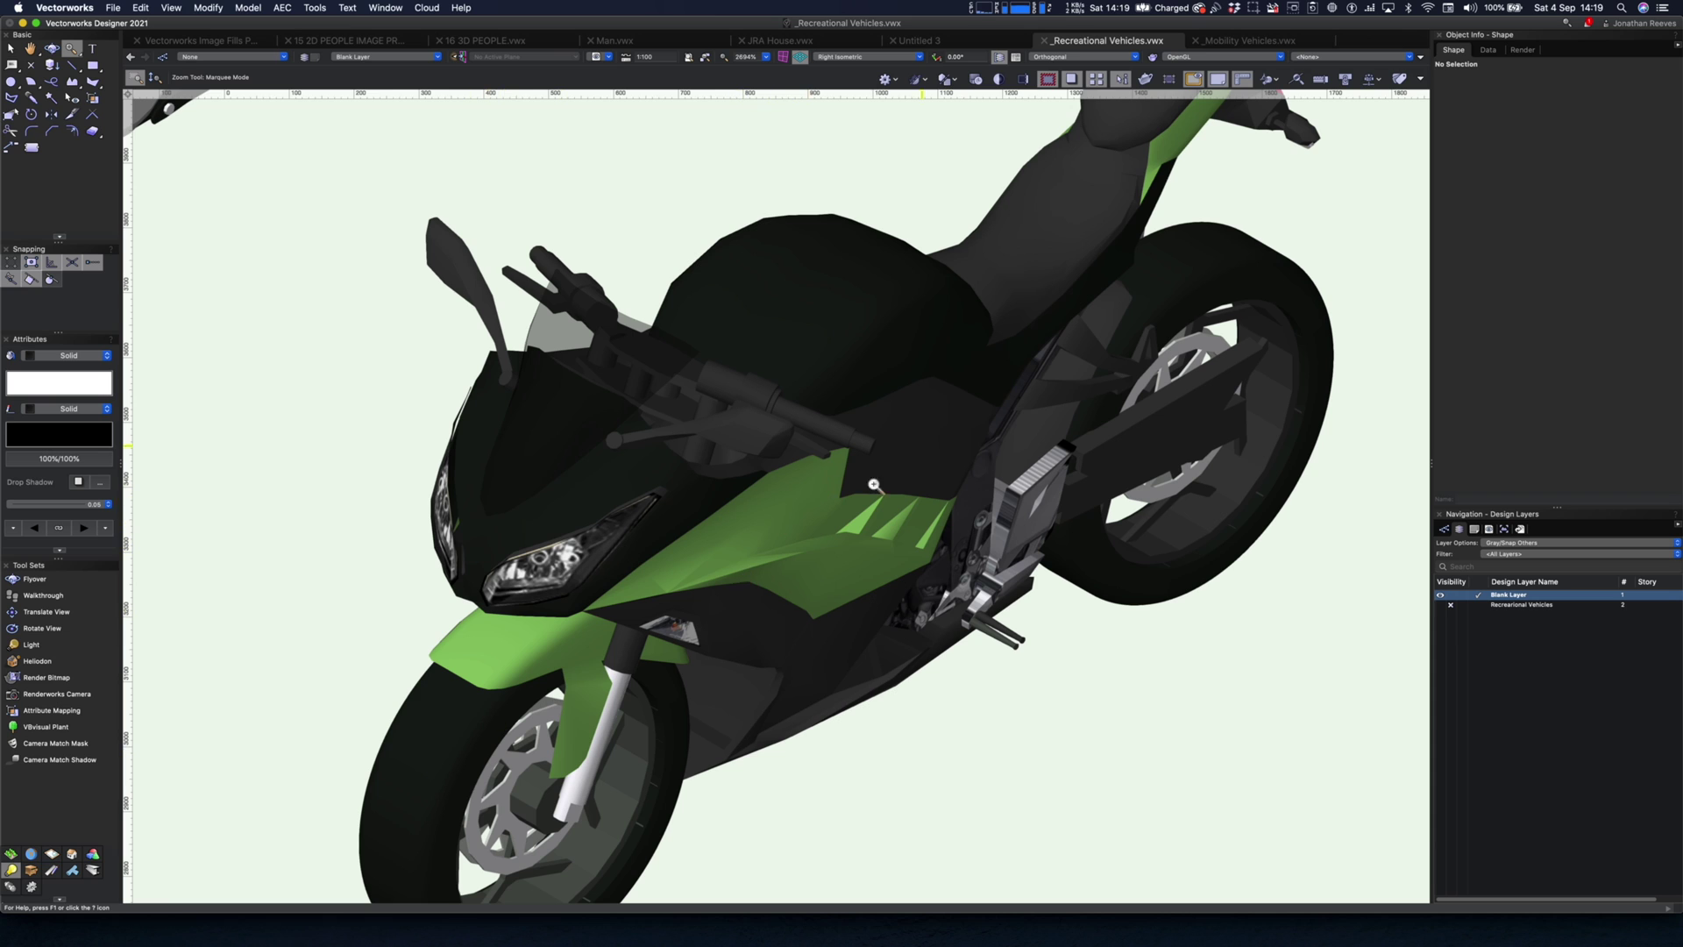
pyautogui.scroll(-4, 825, 512)
# Step: Return to Top/Plan, fit the page to the window, and select all eight vehicles
pyautogui.press('x')
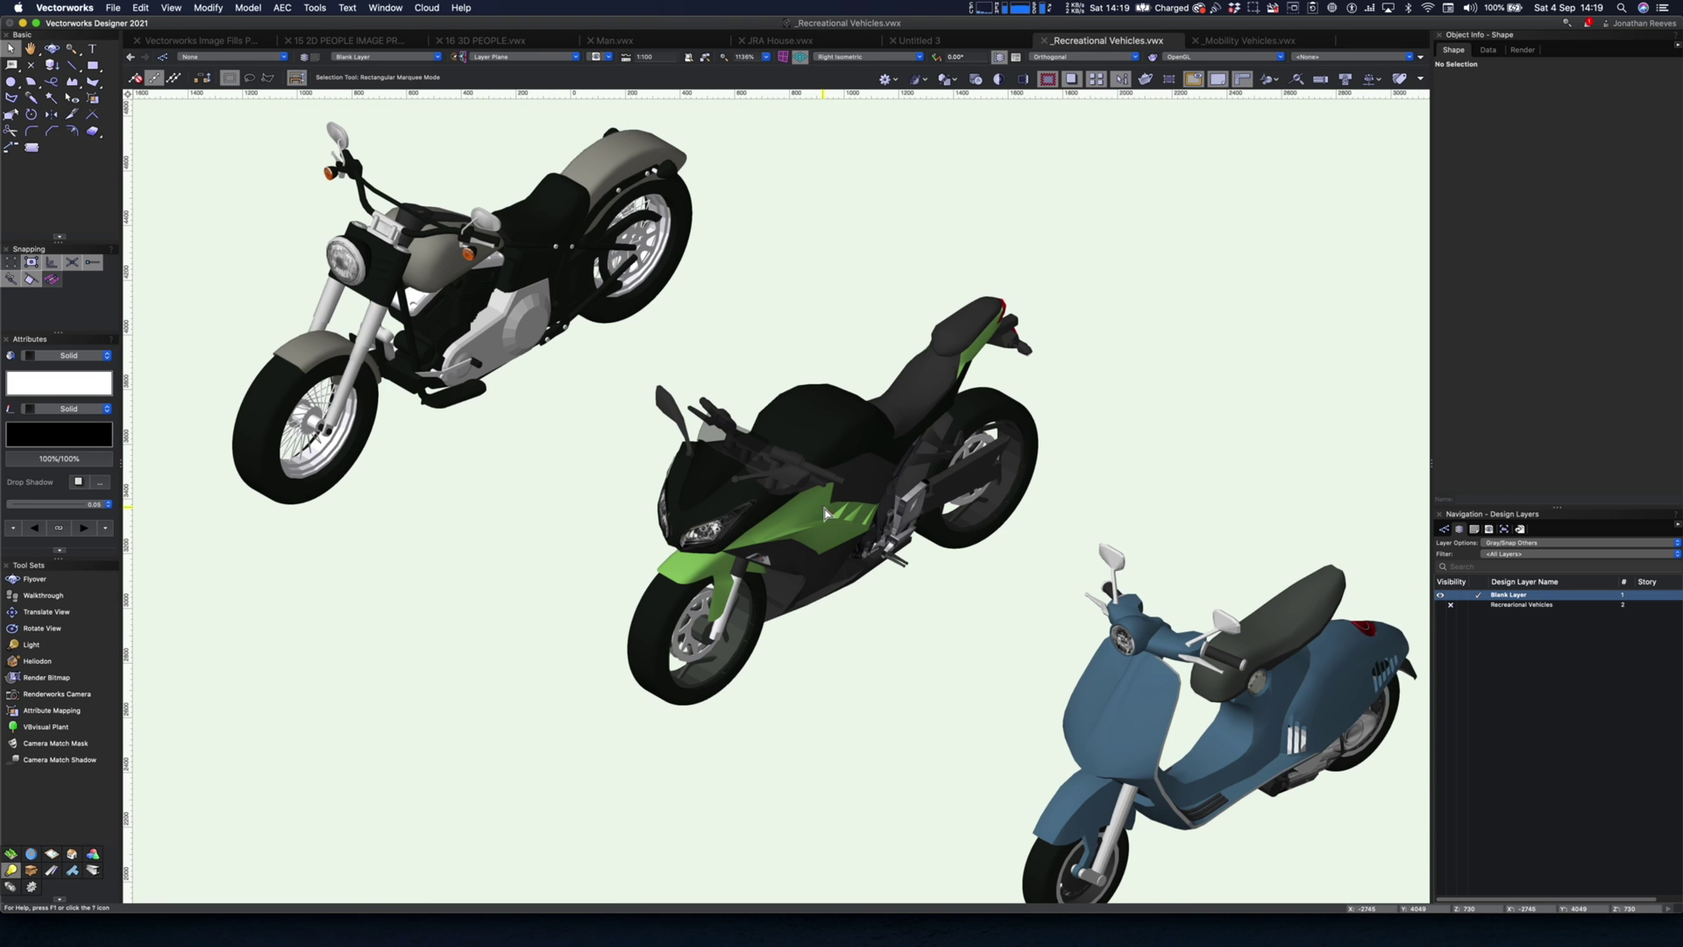
pyautogui.press('F5')
pyautogui.press('super+6')
pyautogui.moveTo(377, 251); pyautogui.dragTo(1076, 436)
# Step: Align the eight vehicles by their bottoms with even spacing and move the row lower
pyautogui.rightClick(739, 317)
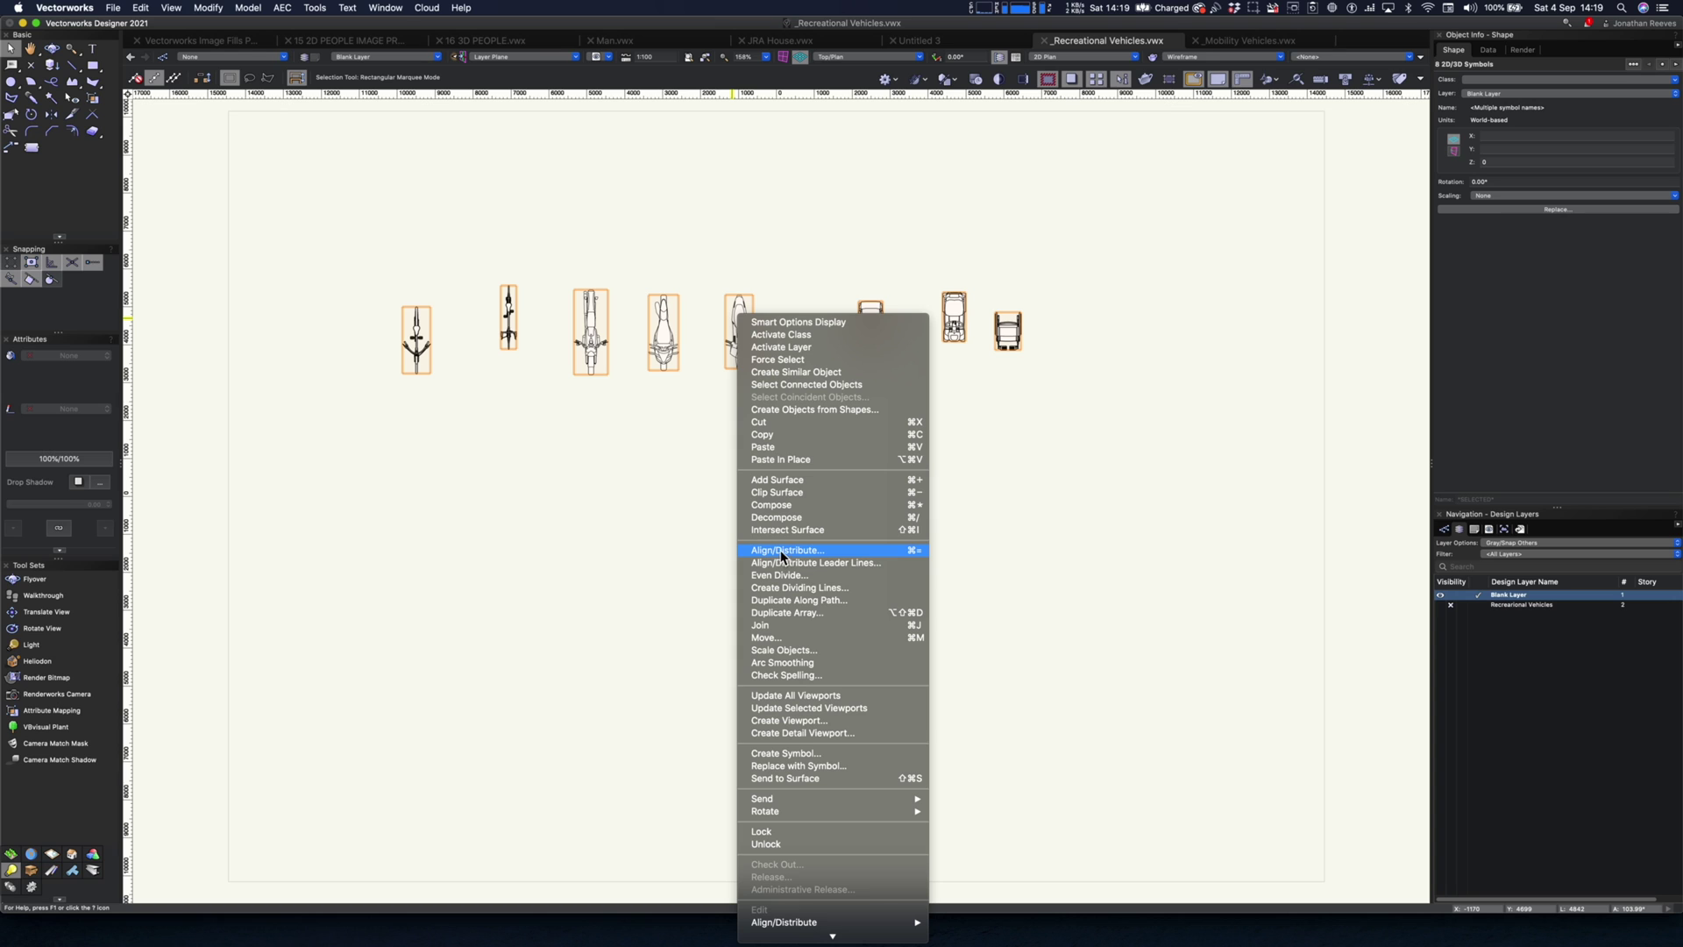
pyautogui.click(837, 553)
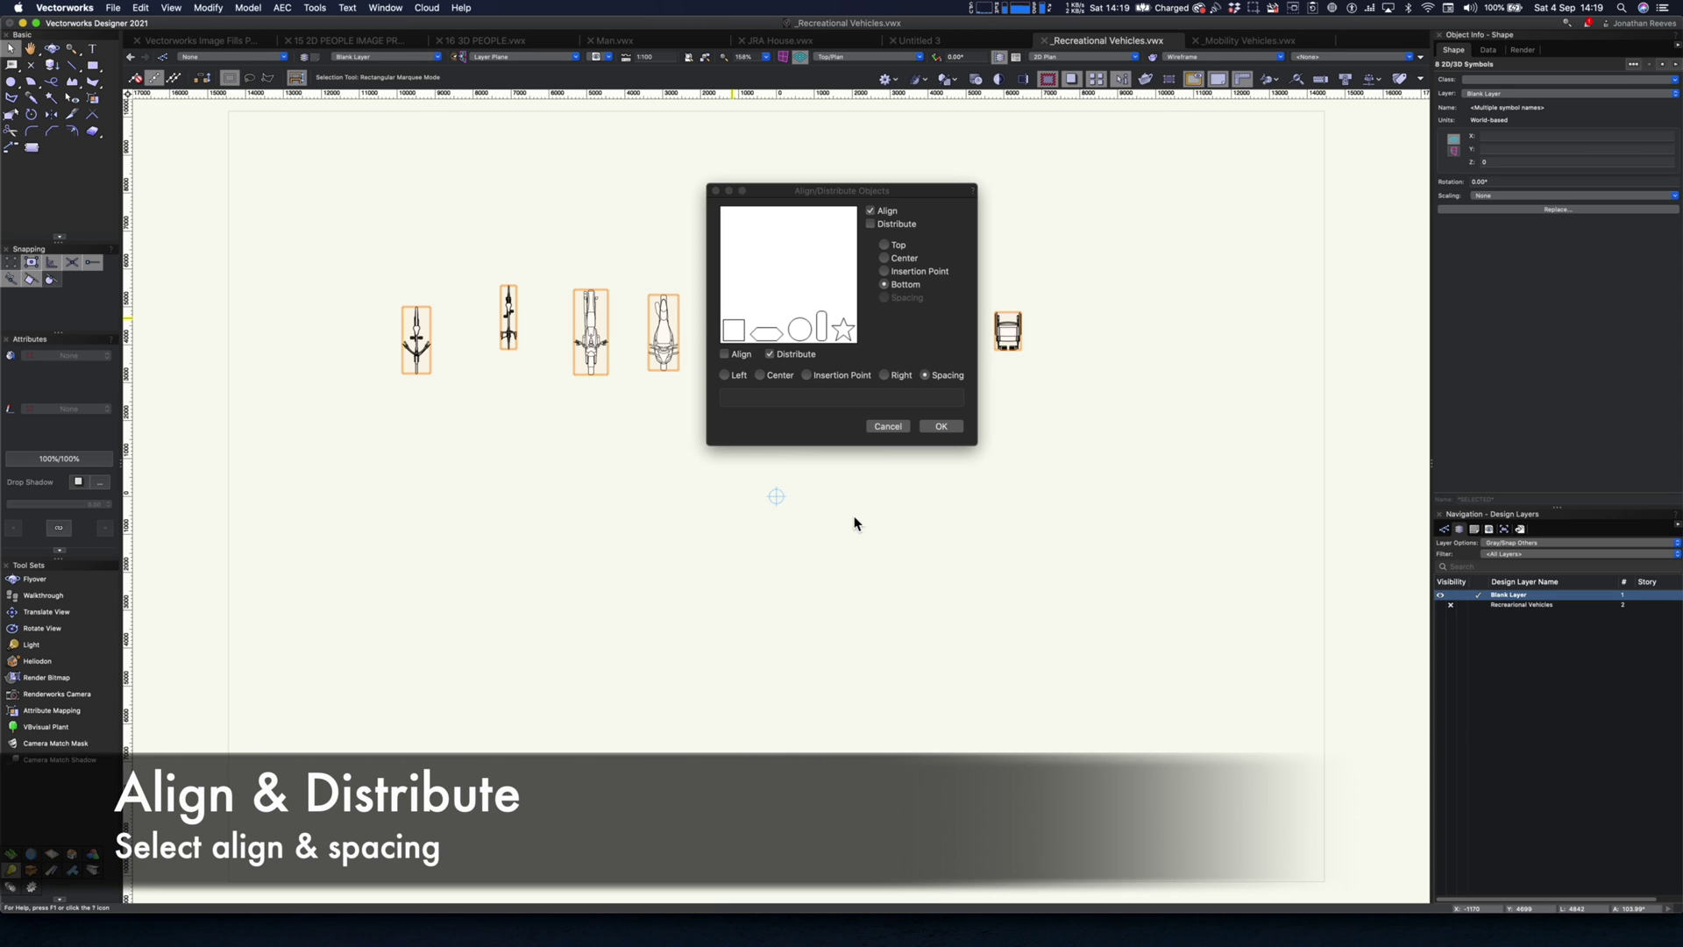
pyautogui.click(941, 426)
pyautogui.moveTo(751, 338); pyautogui.dragTo(771, 585)
# Step: Show the vehicle row in Right Isometric with OpenGL rendering and zoom in on it
pyautogui.press('3')
pyautogui.press('super+shift+g')
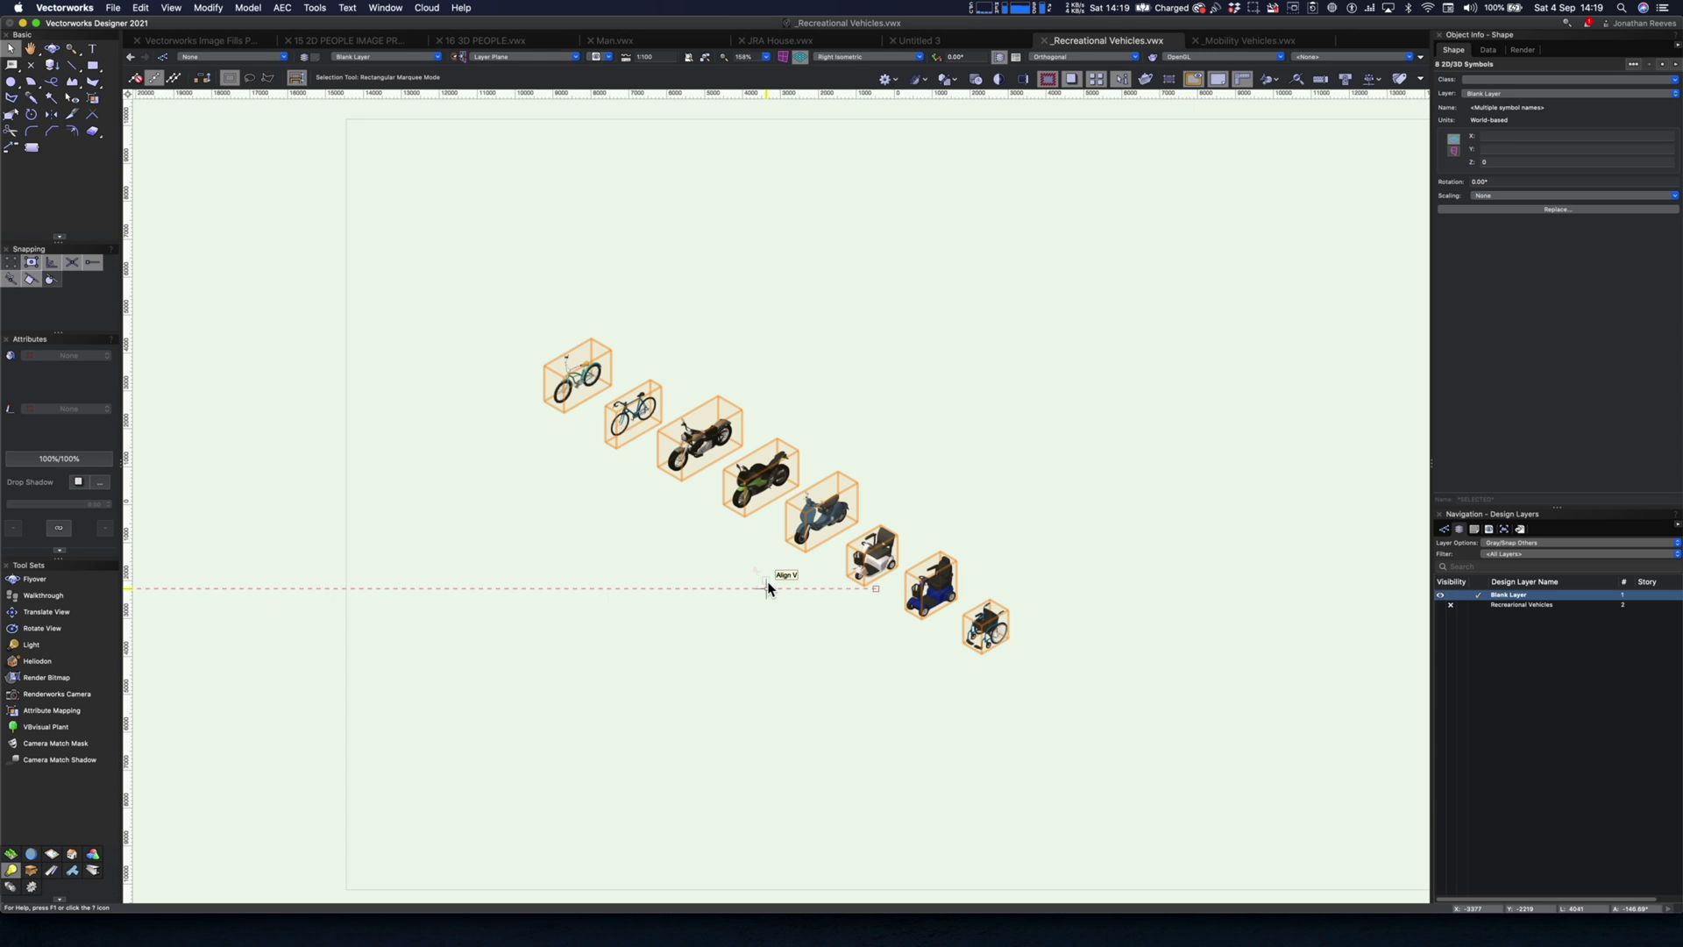
pyautogui.moveTo(536, 295); pyautogui.dragTo(819, 529)
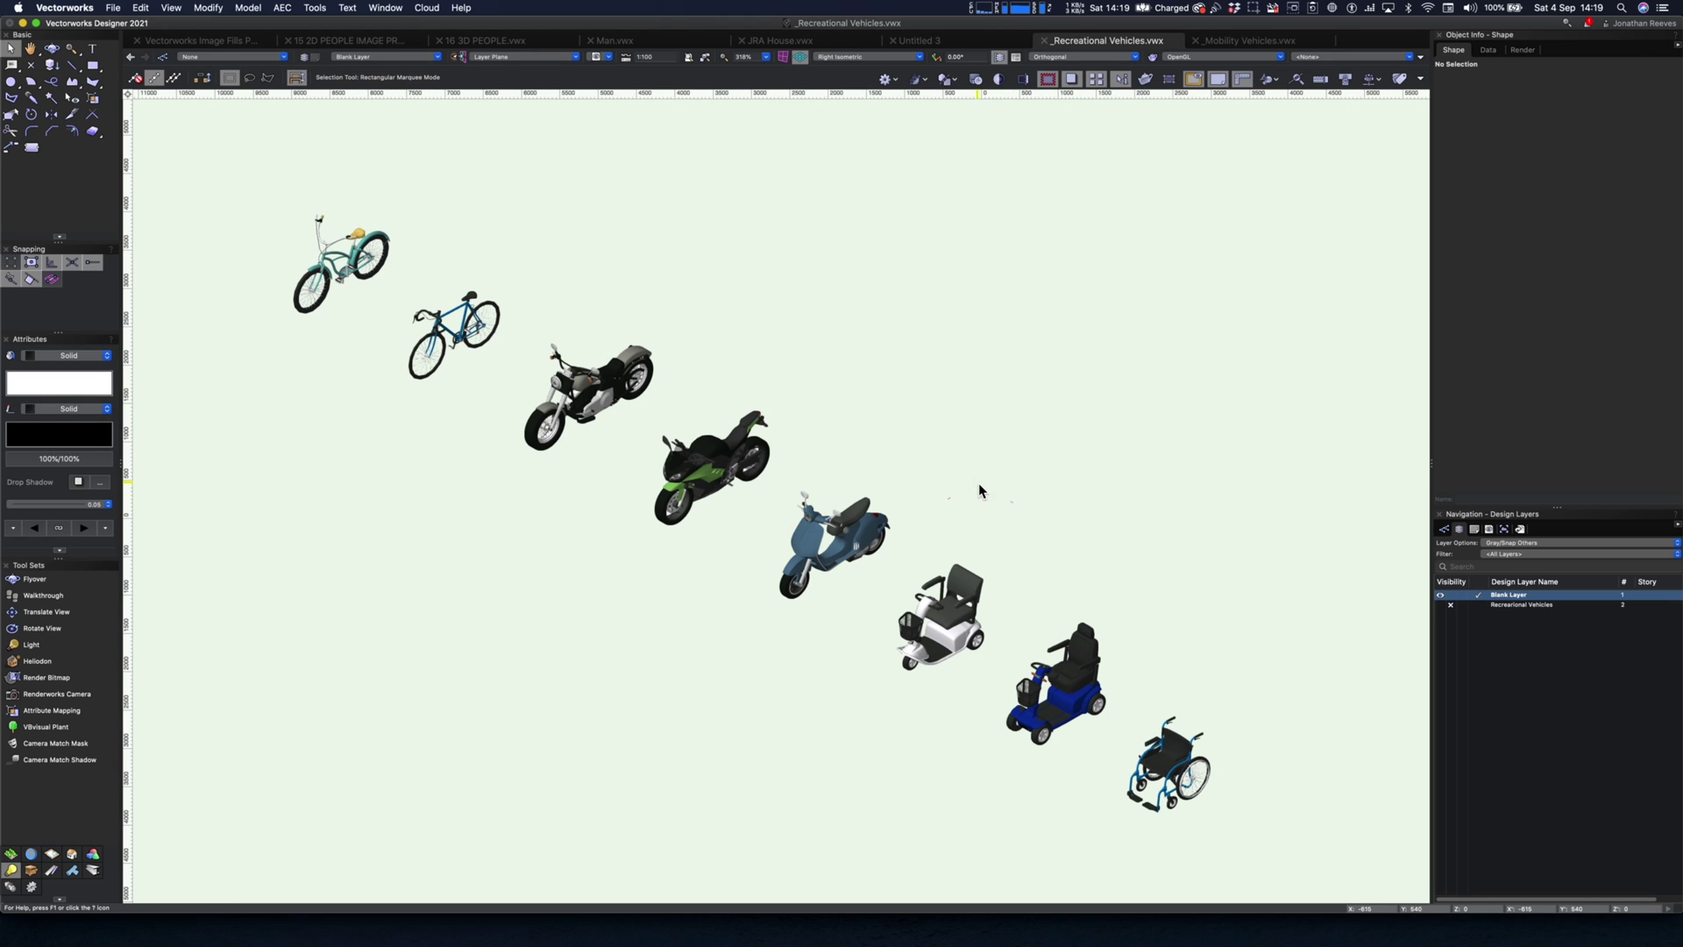
pyautogui.press('super+r')
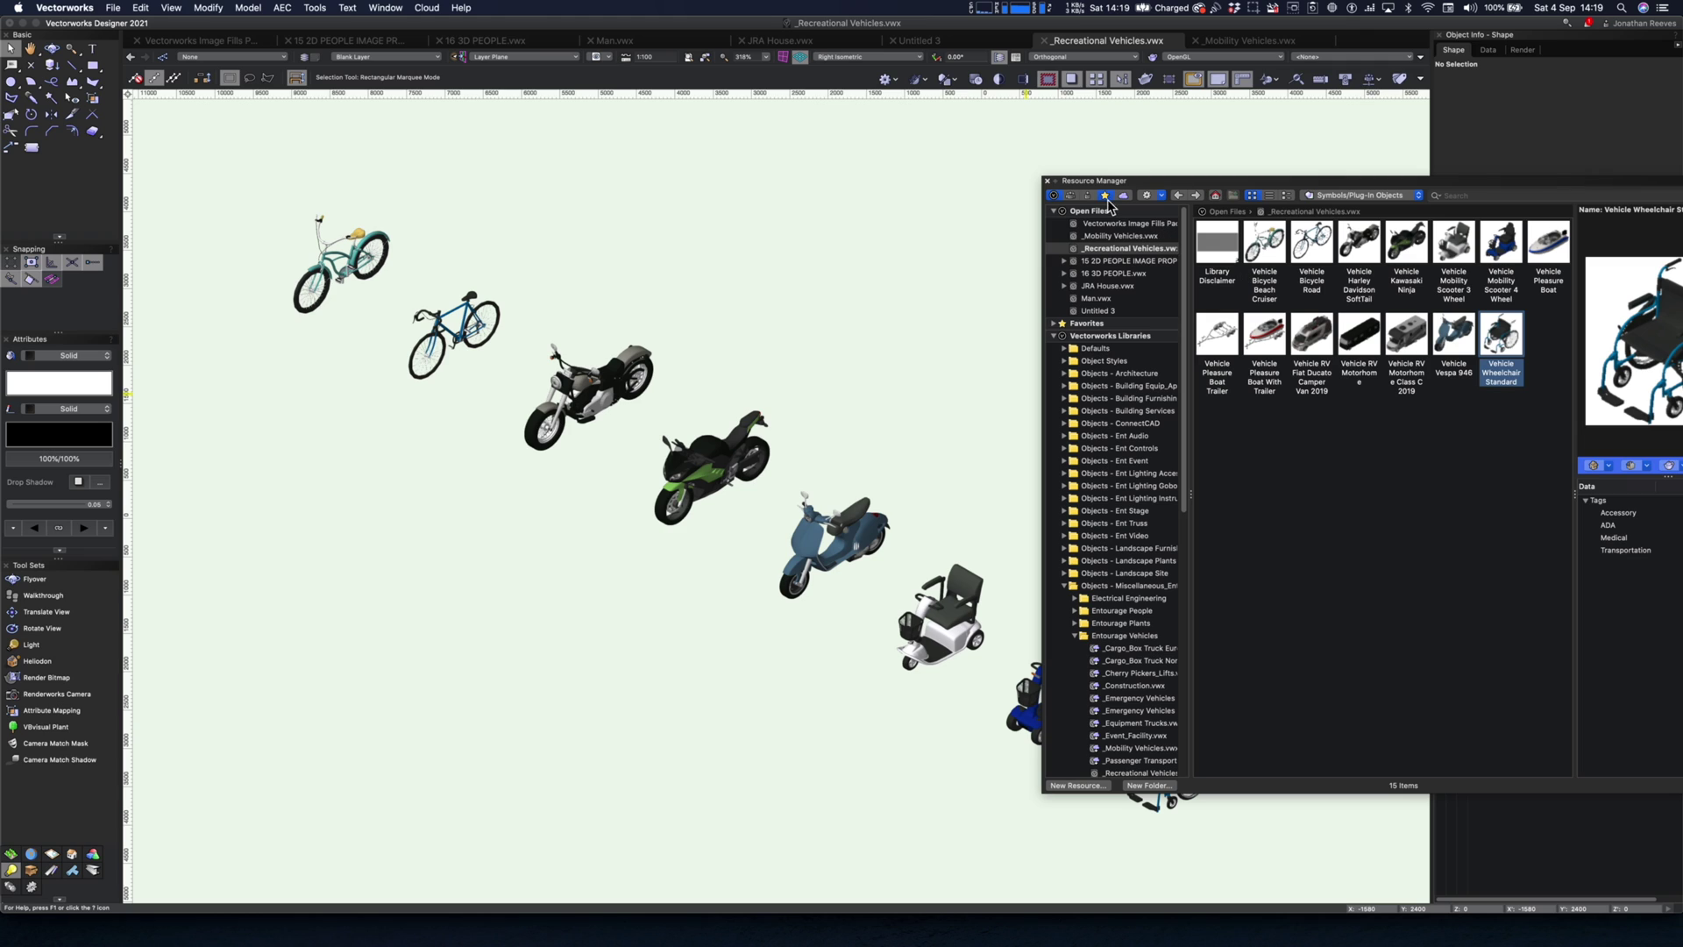
pyautogui.click(1048, 182)
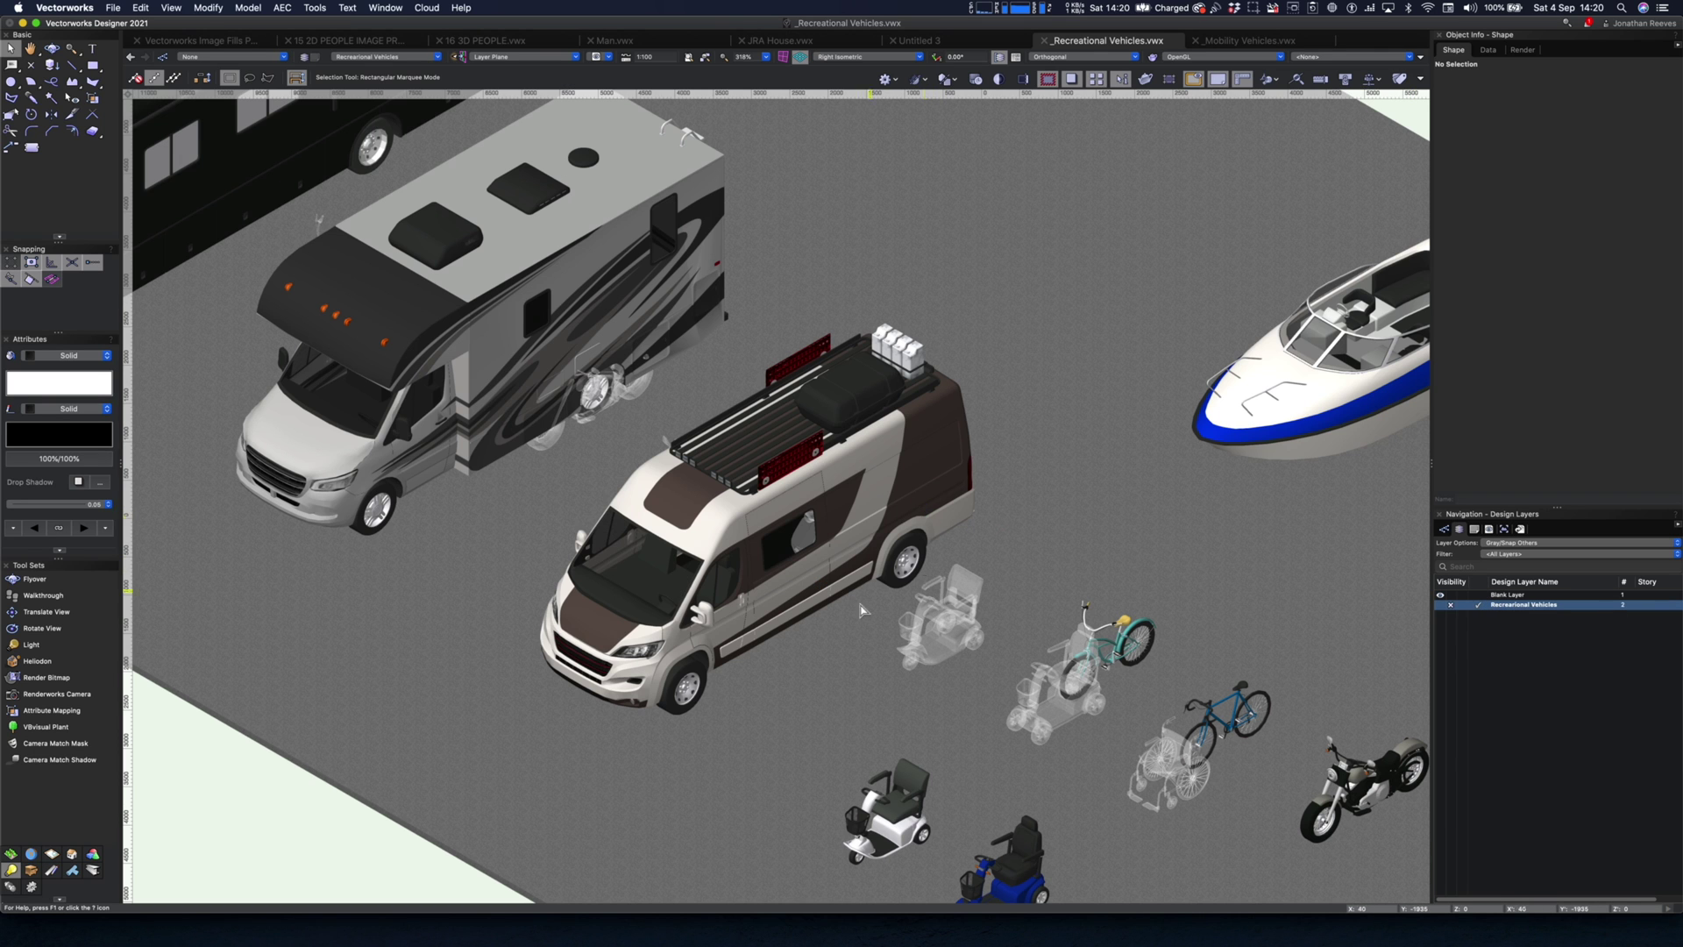
# Step: Hide the Blank Layer in the Navigation palette and fit the page to show the Recreational Vehicles layer
pyautogui.click(1516, 544)
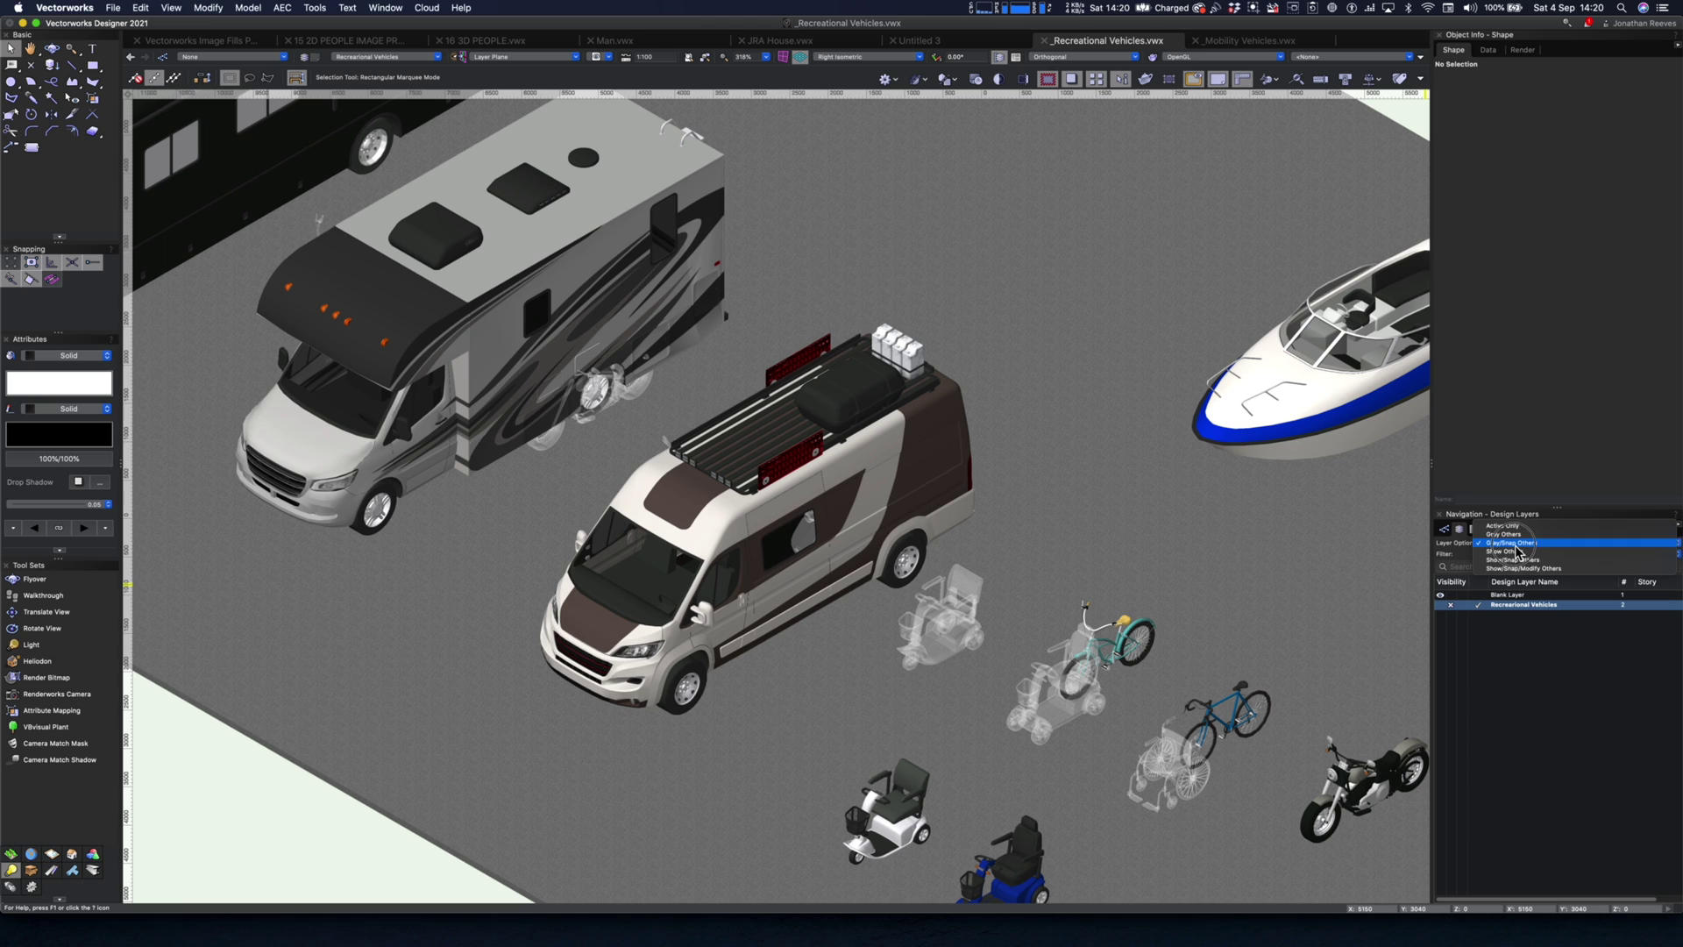
pyautogui.click(1456, 605)
pyautogui.click(1450, 596)
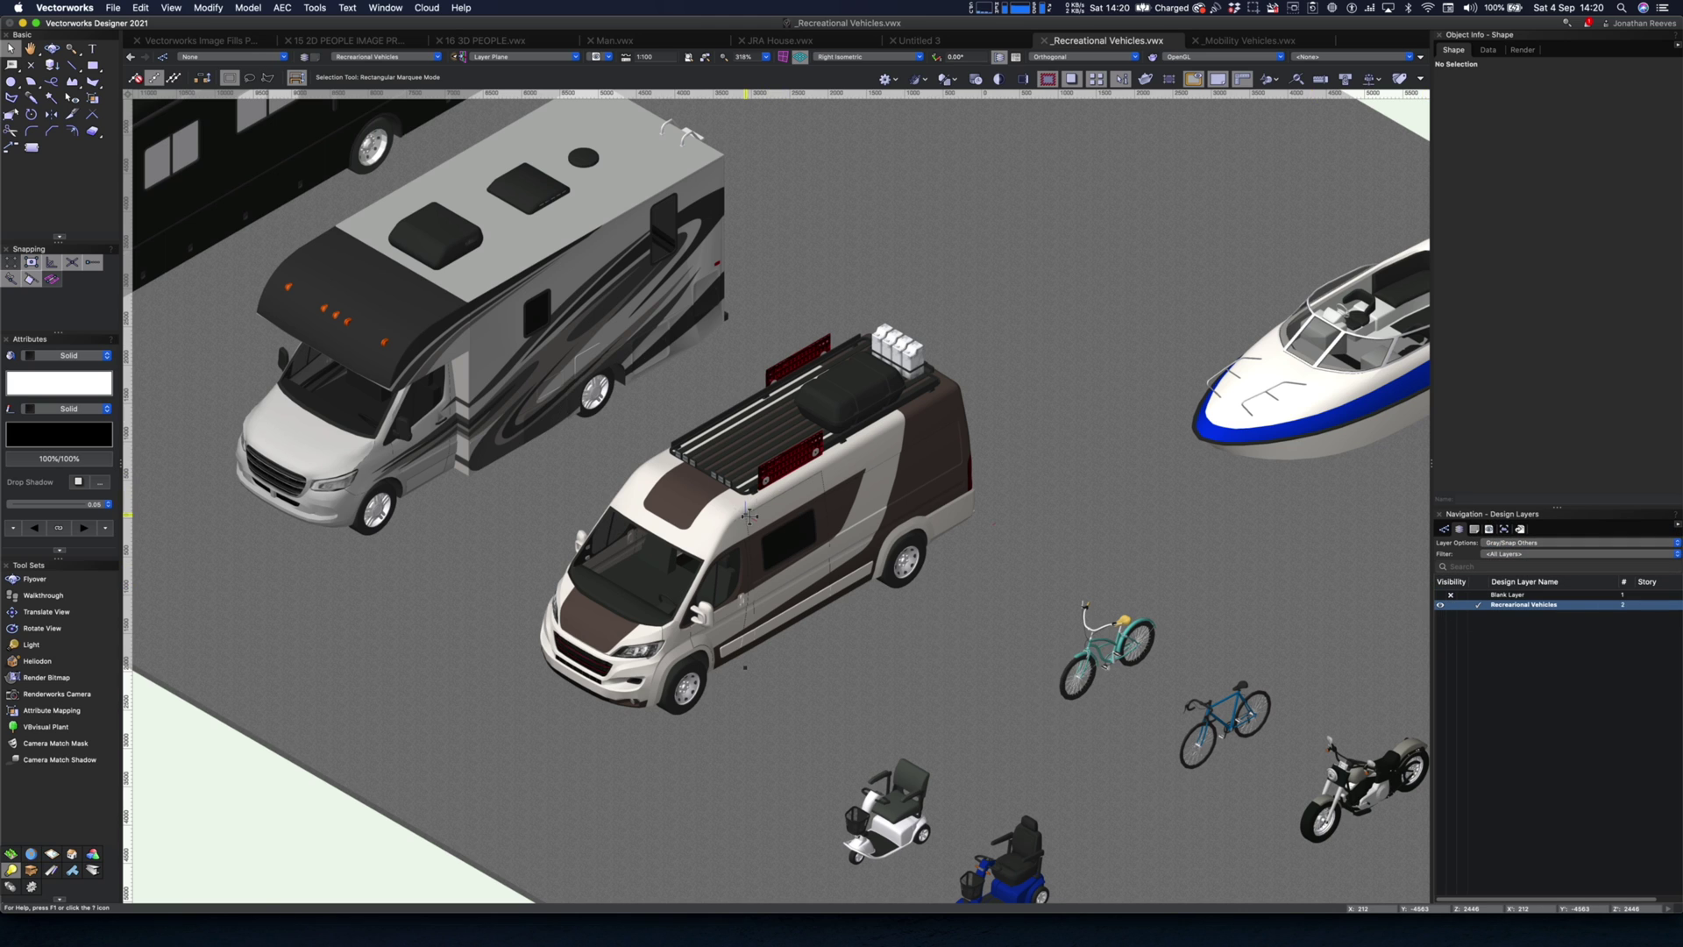
pyautogui.press('super+5')
# Step: Marquee-zoom onto the parked vehicles, pan to the bikes and zoom close on the blue road bicycle
pyautogui.press('c')
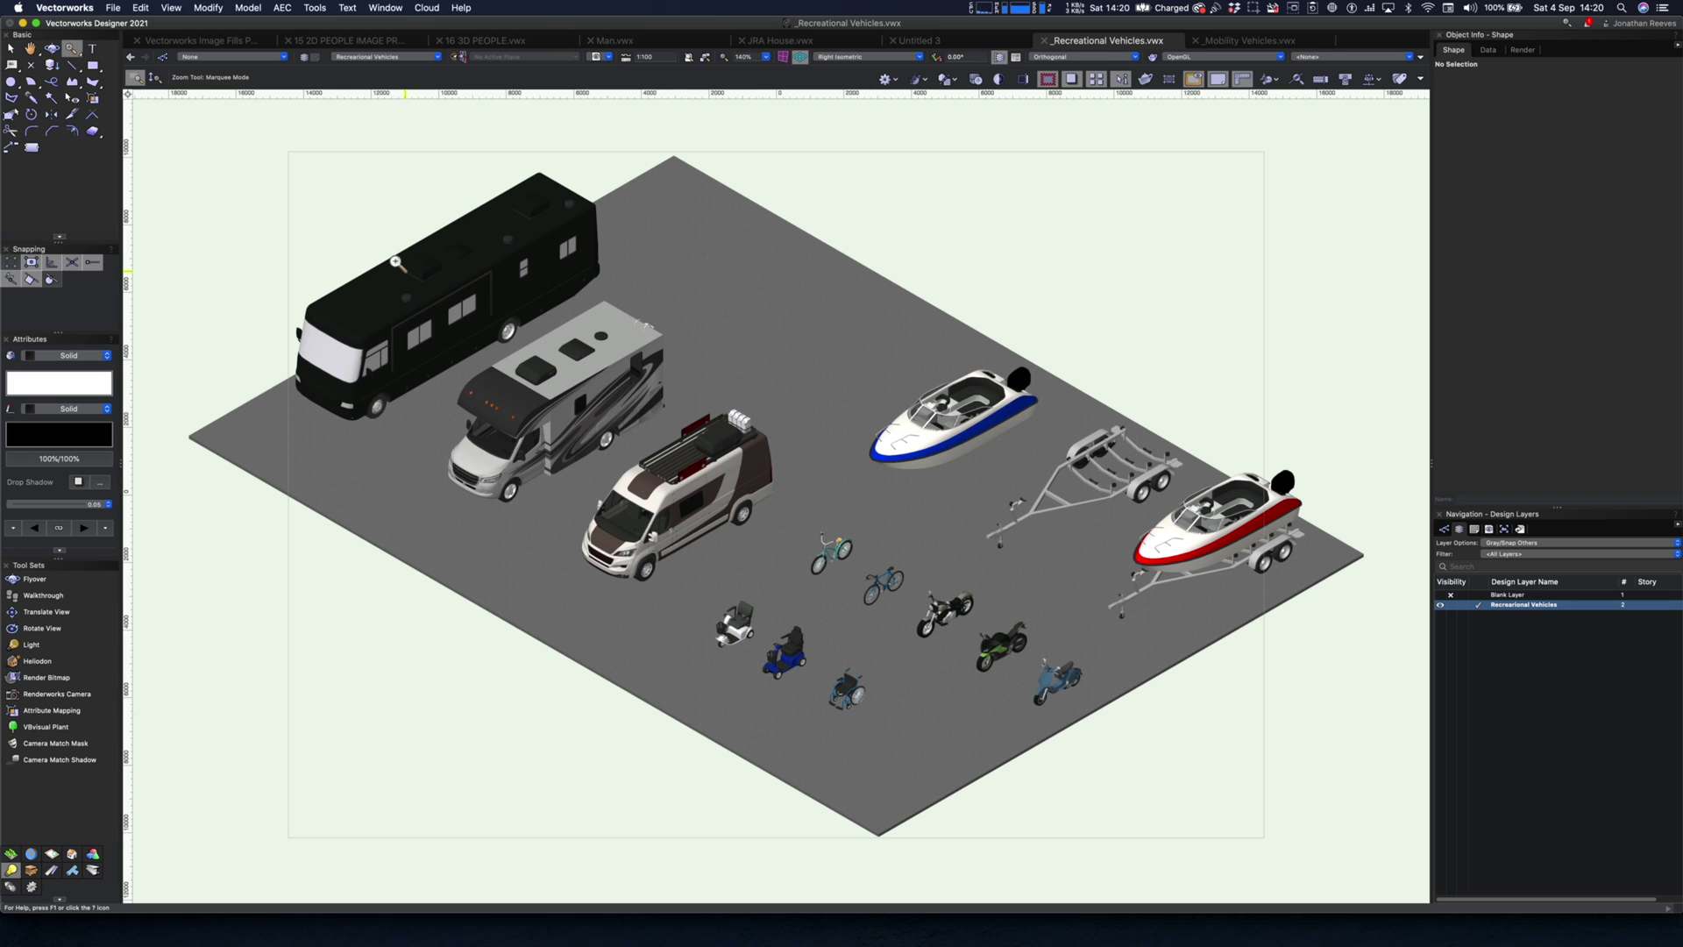
pyautogui.moveTo(629, 419); pyautogui.dragTo(940, 716)
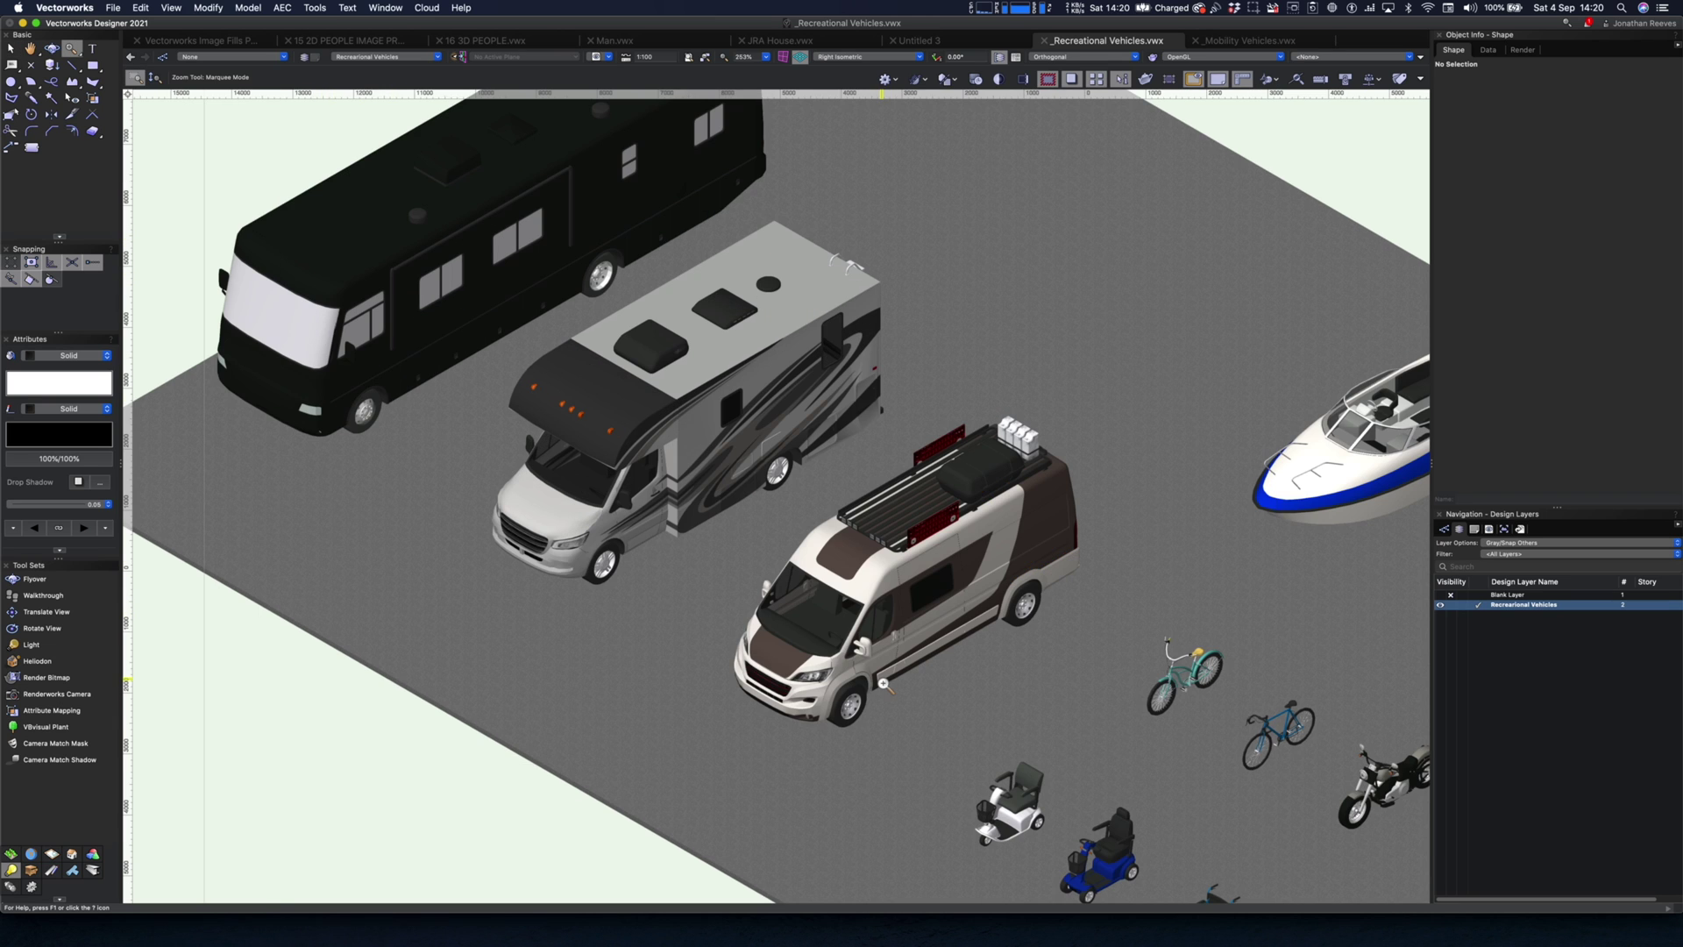
pyautogui.moveTo(1302, 745); pyautogui.dragTo(720, 414)
pyautogui.moveTo(676, 363); pyautogui.dragTo(790, 428)
pyautogui.press('x')
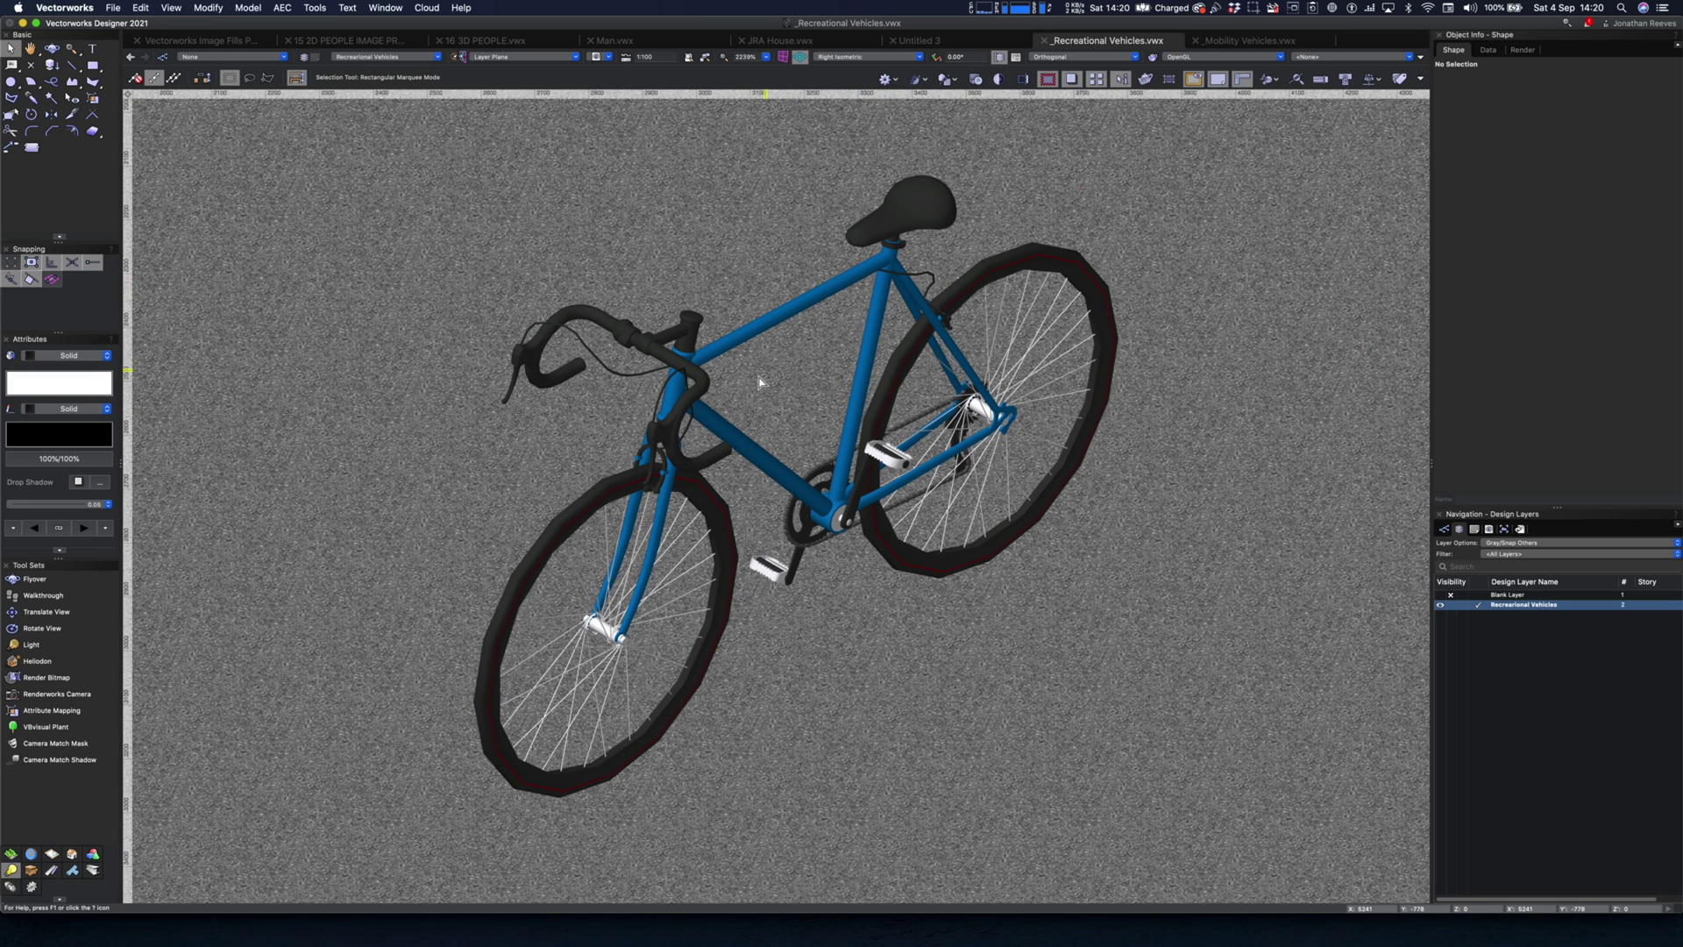
# Step: Set OpenGL rendering to High detail with model edges drawn and High-quality shadows
pyautogui.click(1196, 58)
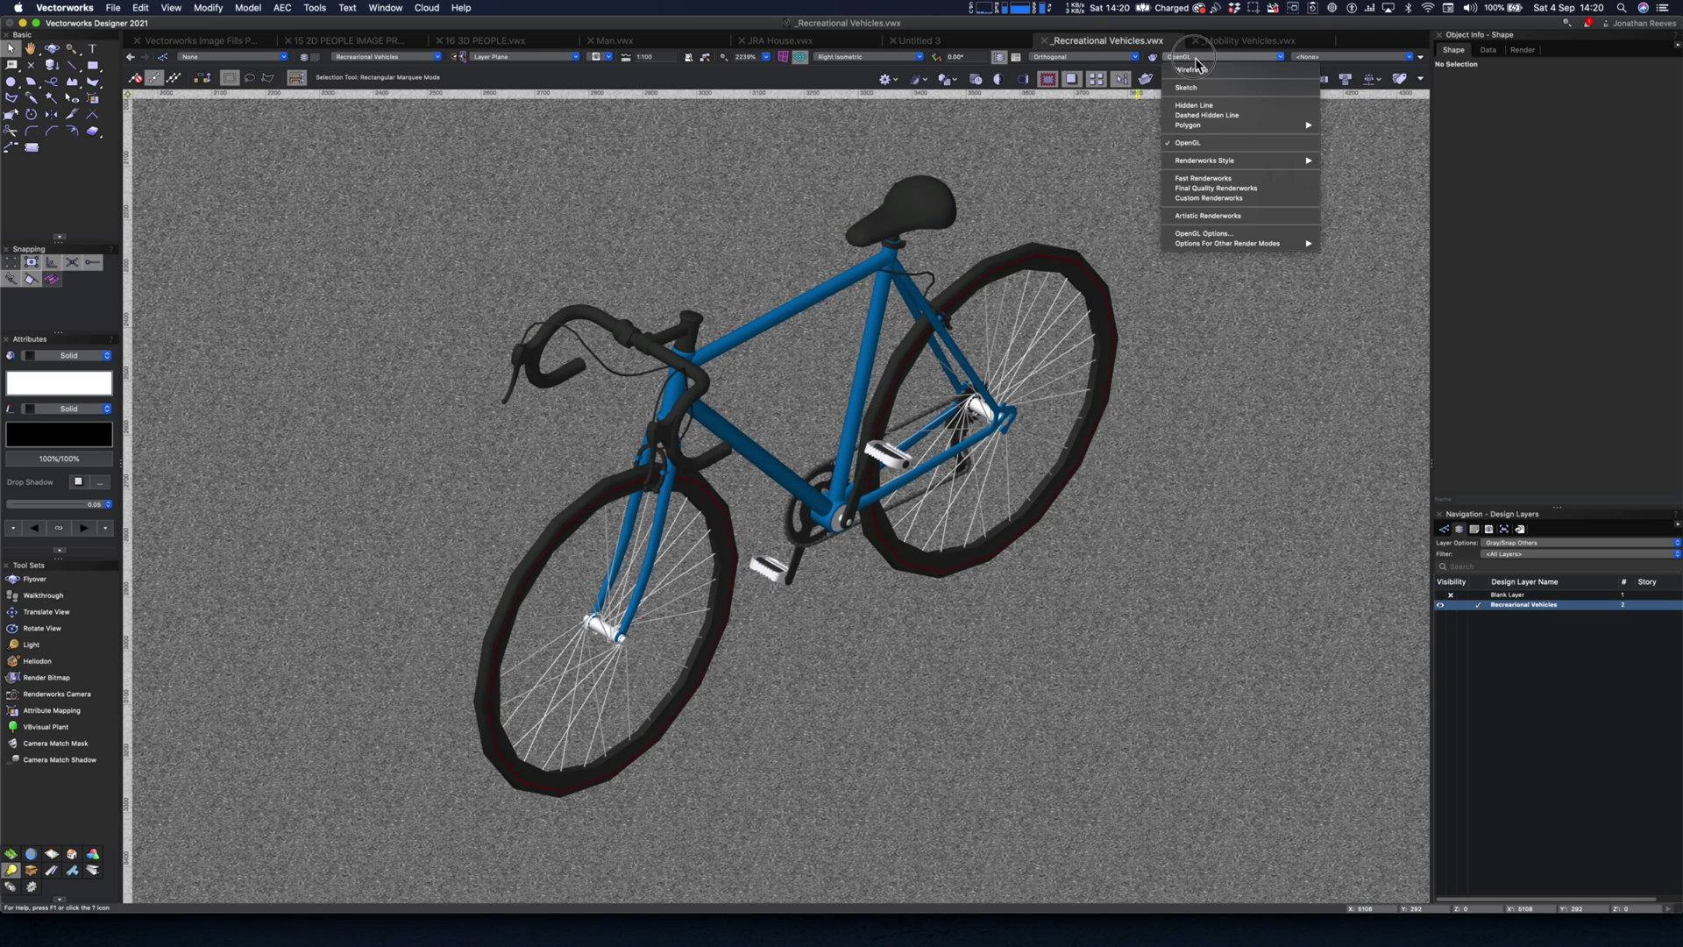
pyautogui.click(1193, 234)
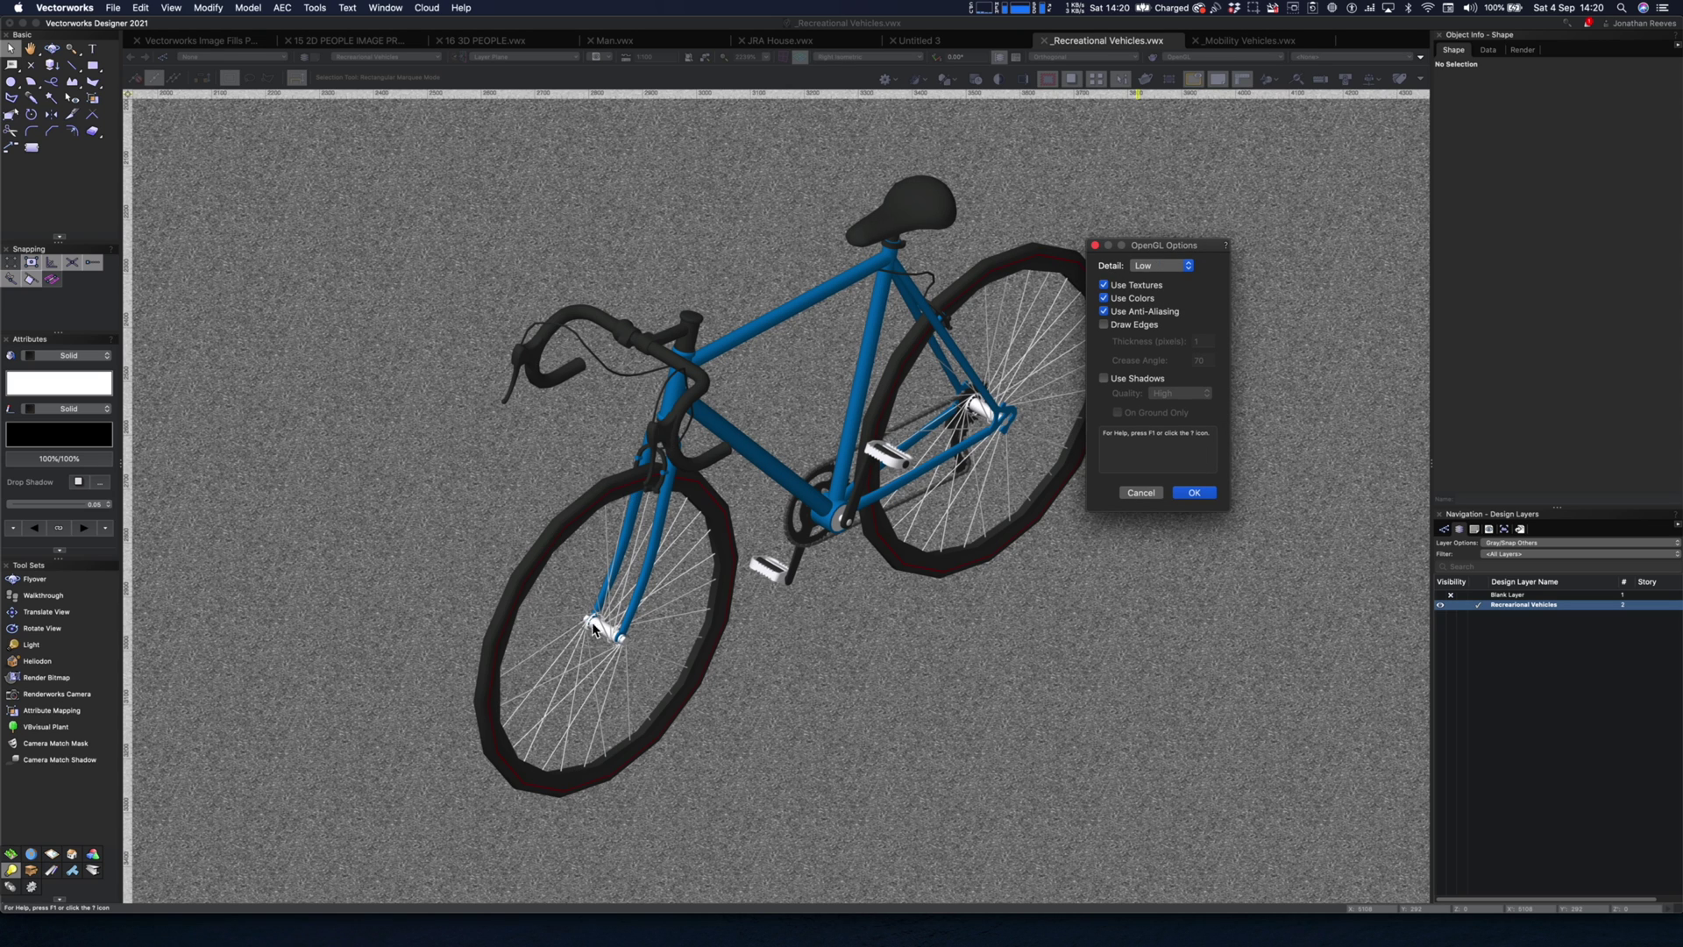
pyautogui.click(1158, 266)
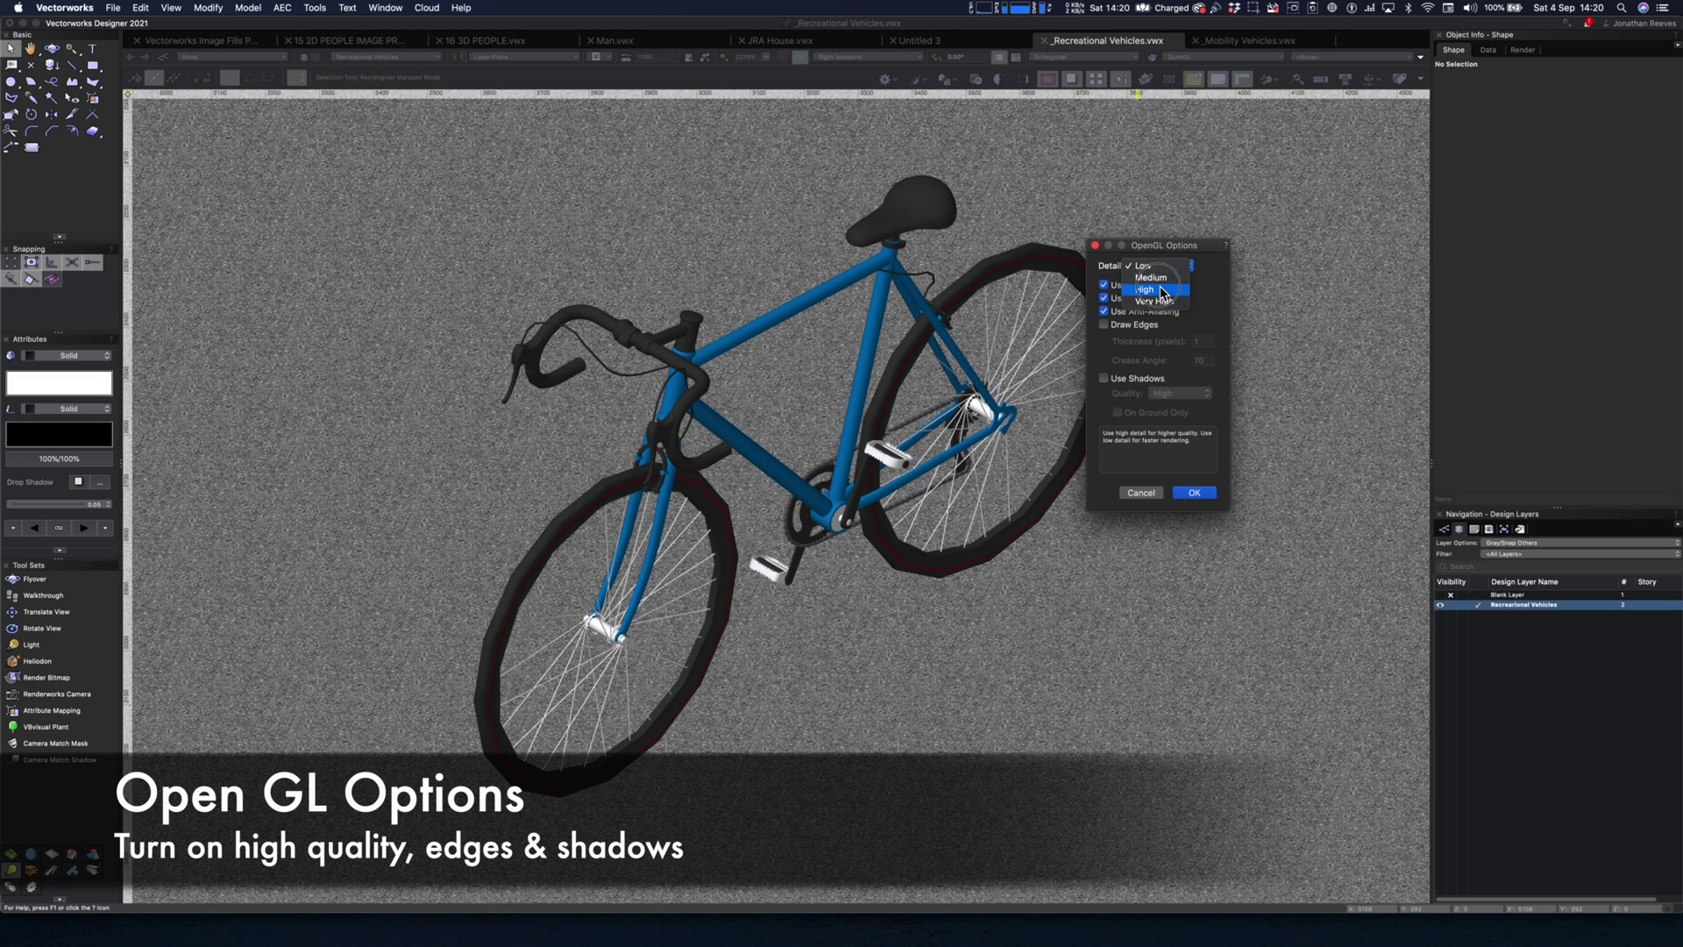
pyautogui.click(1163, 308)
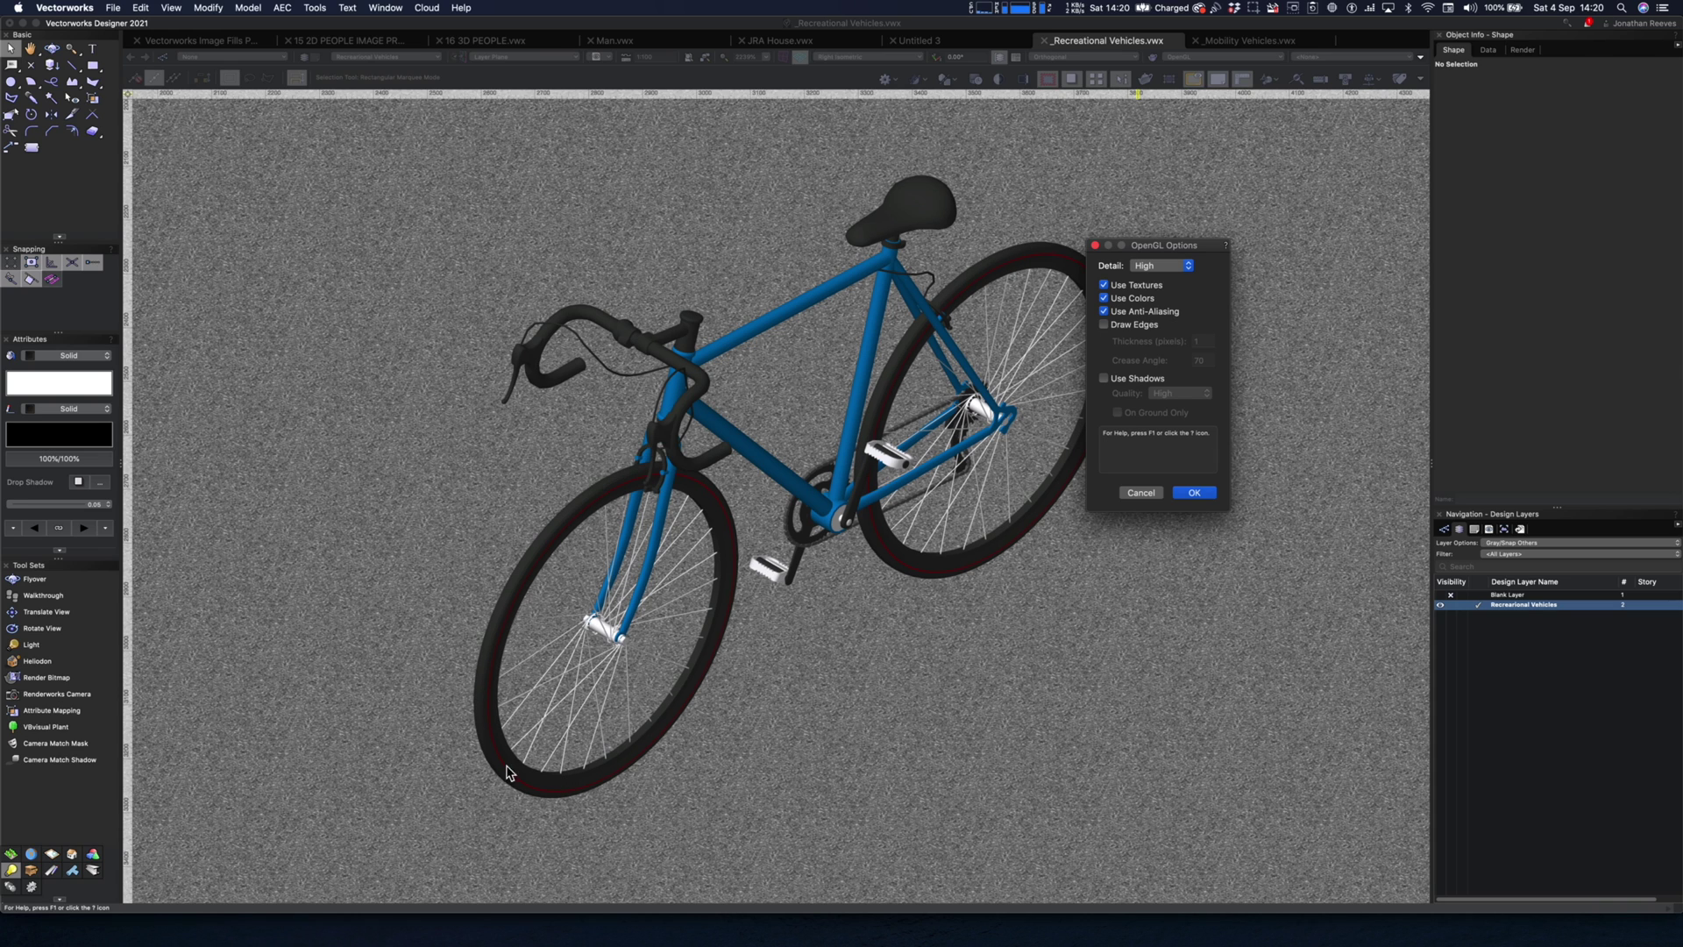
pyautogui.click(1105, 325)
pyautogui.click(1104, 325)
pyautogui.click(1104, 325)
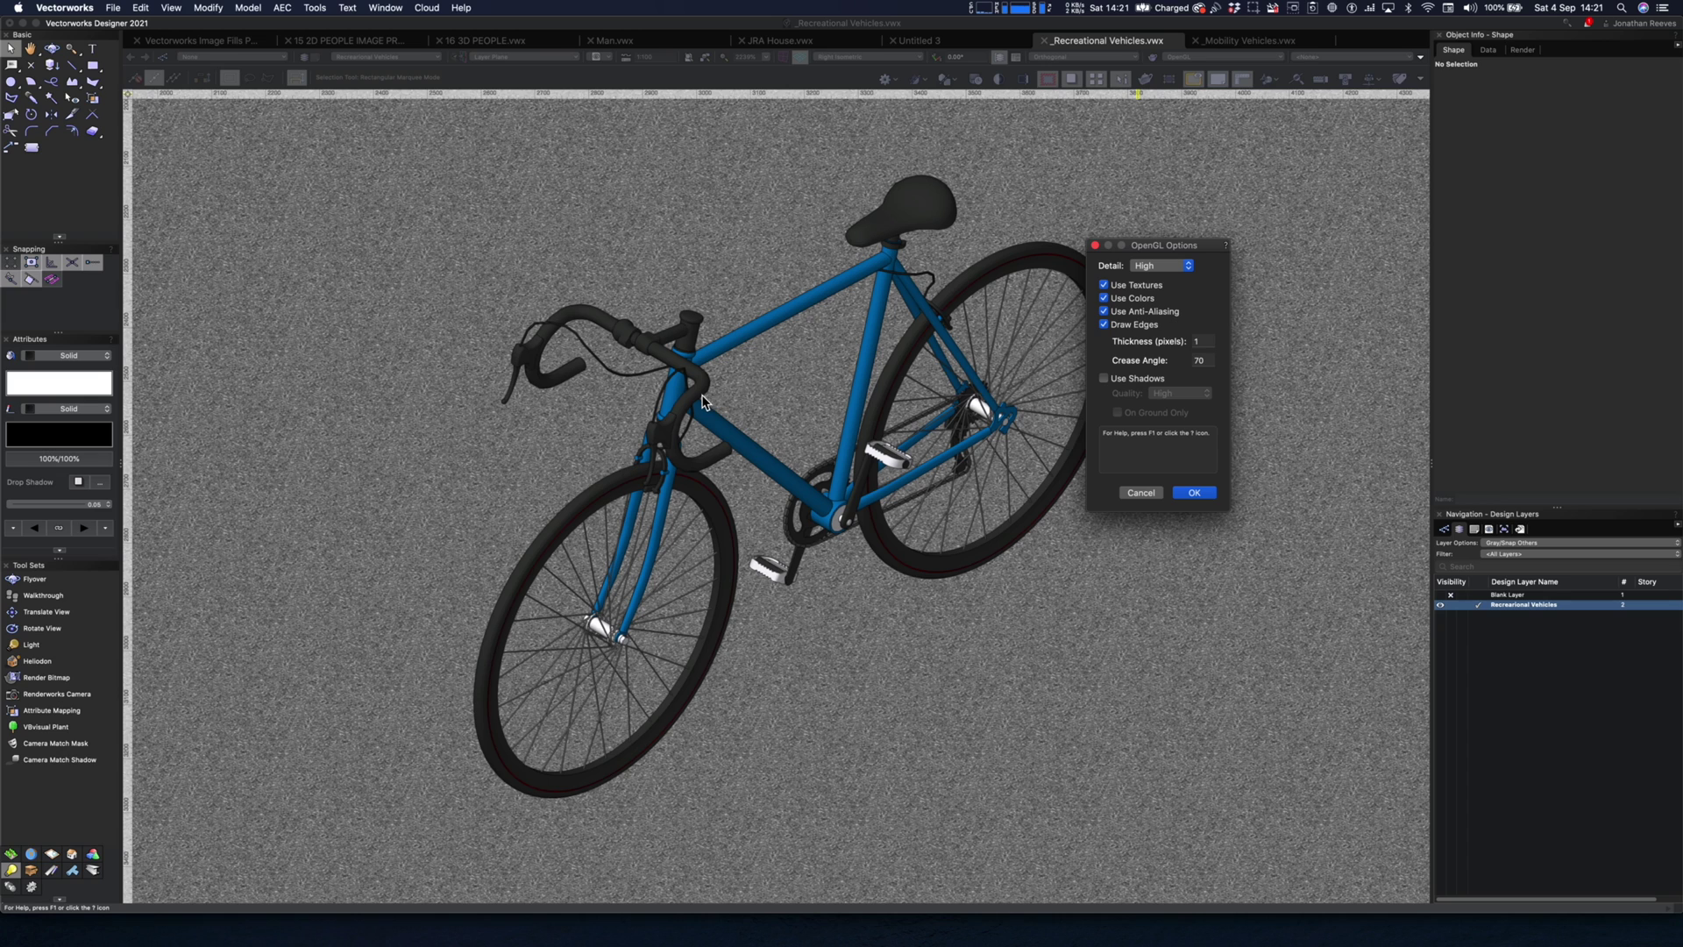
pyautogui.click(1104, 379)
pyautogui.click(1178, 396)
pyautogui.click(1179, 395)
pyautogui.click(1191, 492)
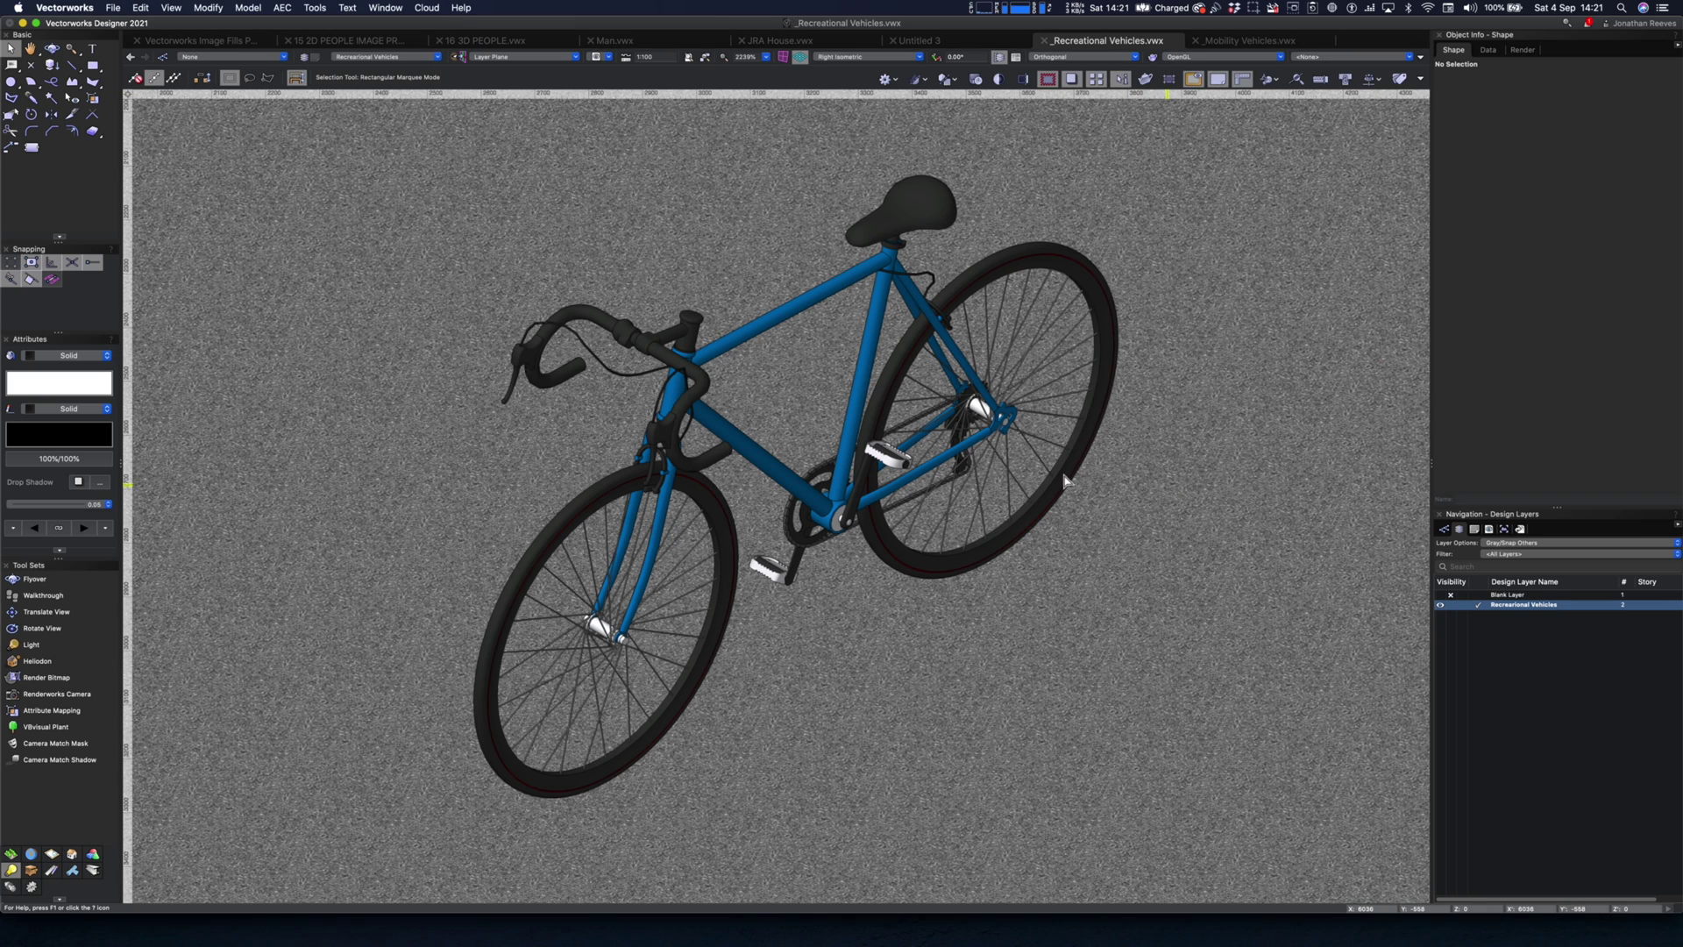
# Step: Zoom in on the bikes and scooters to check the rendering, then fit all vehicles back in view
pyautogui.press('super+6')
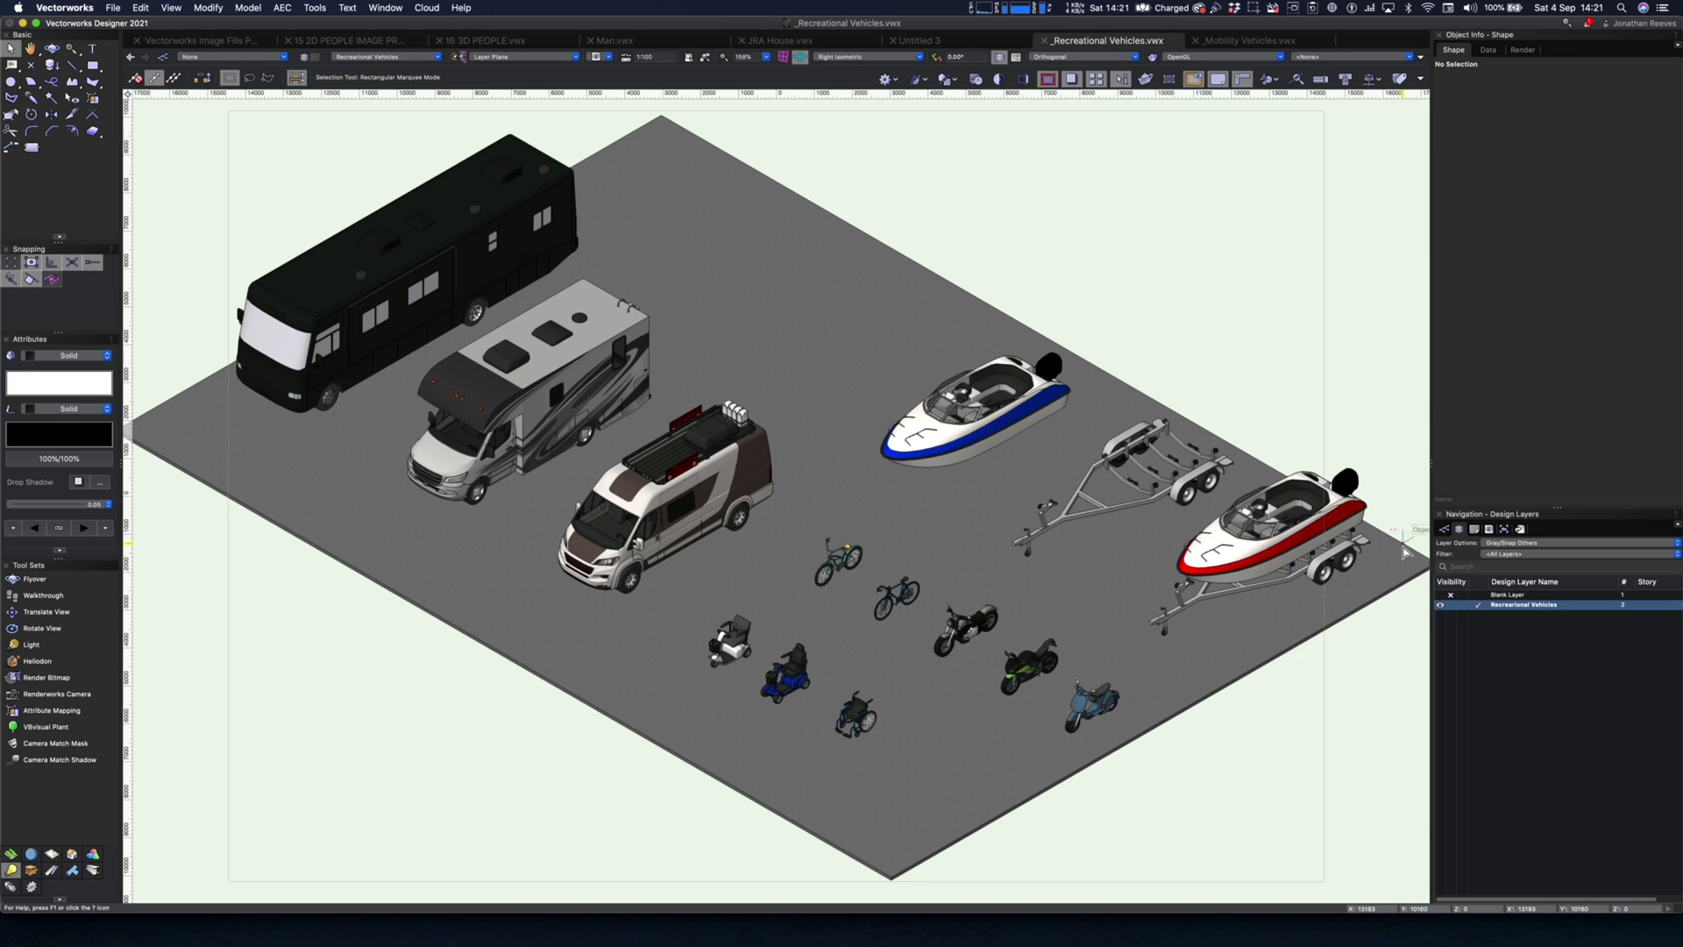
pyautogui.press('c')
pyautogui.moveTo(738, 517); pyautogui.dragTo(1125, 775)
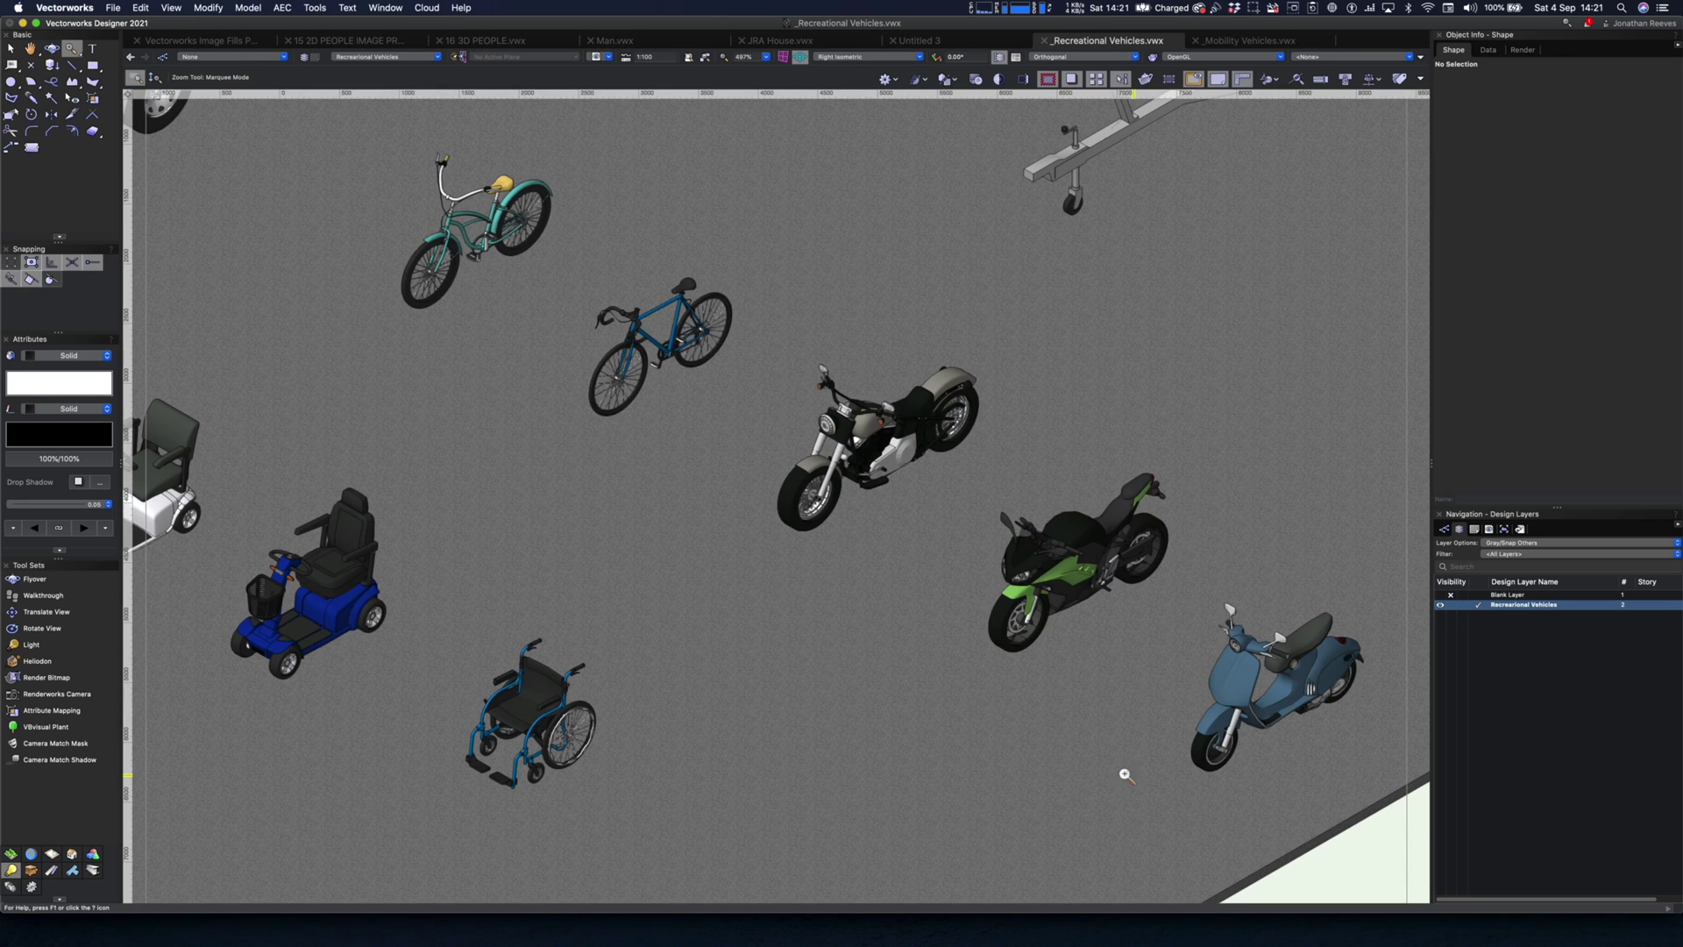
pyautogui.press('super+6')
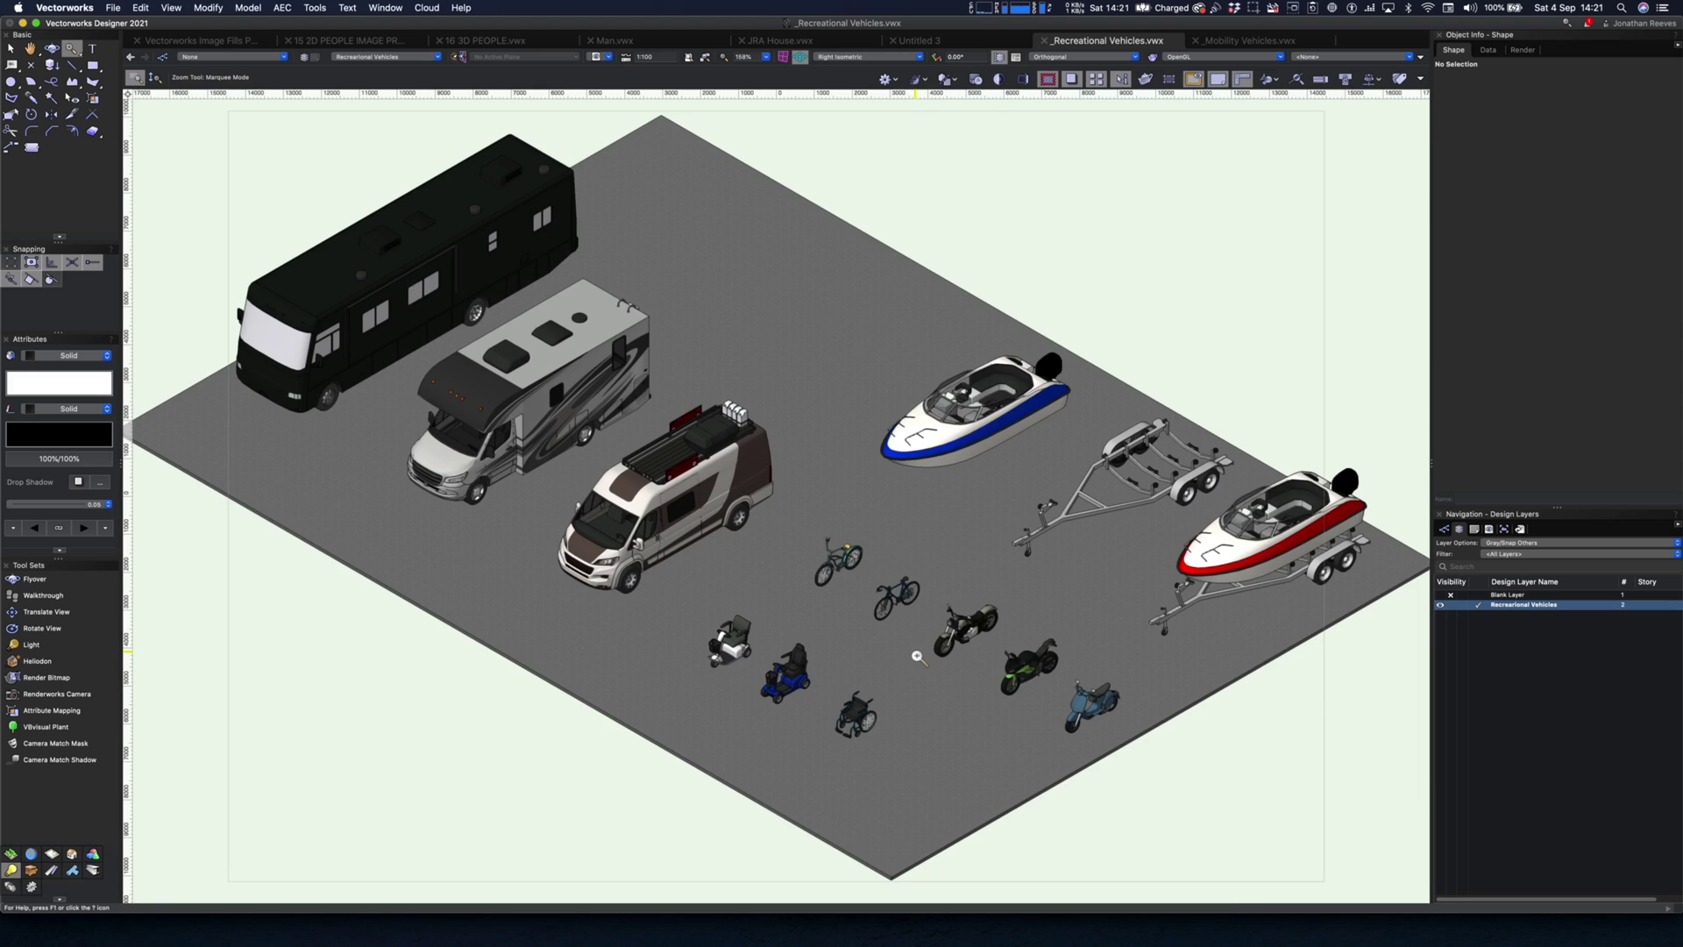
pyautogui.press('x')
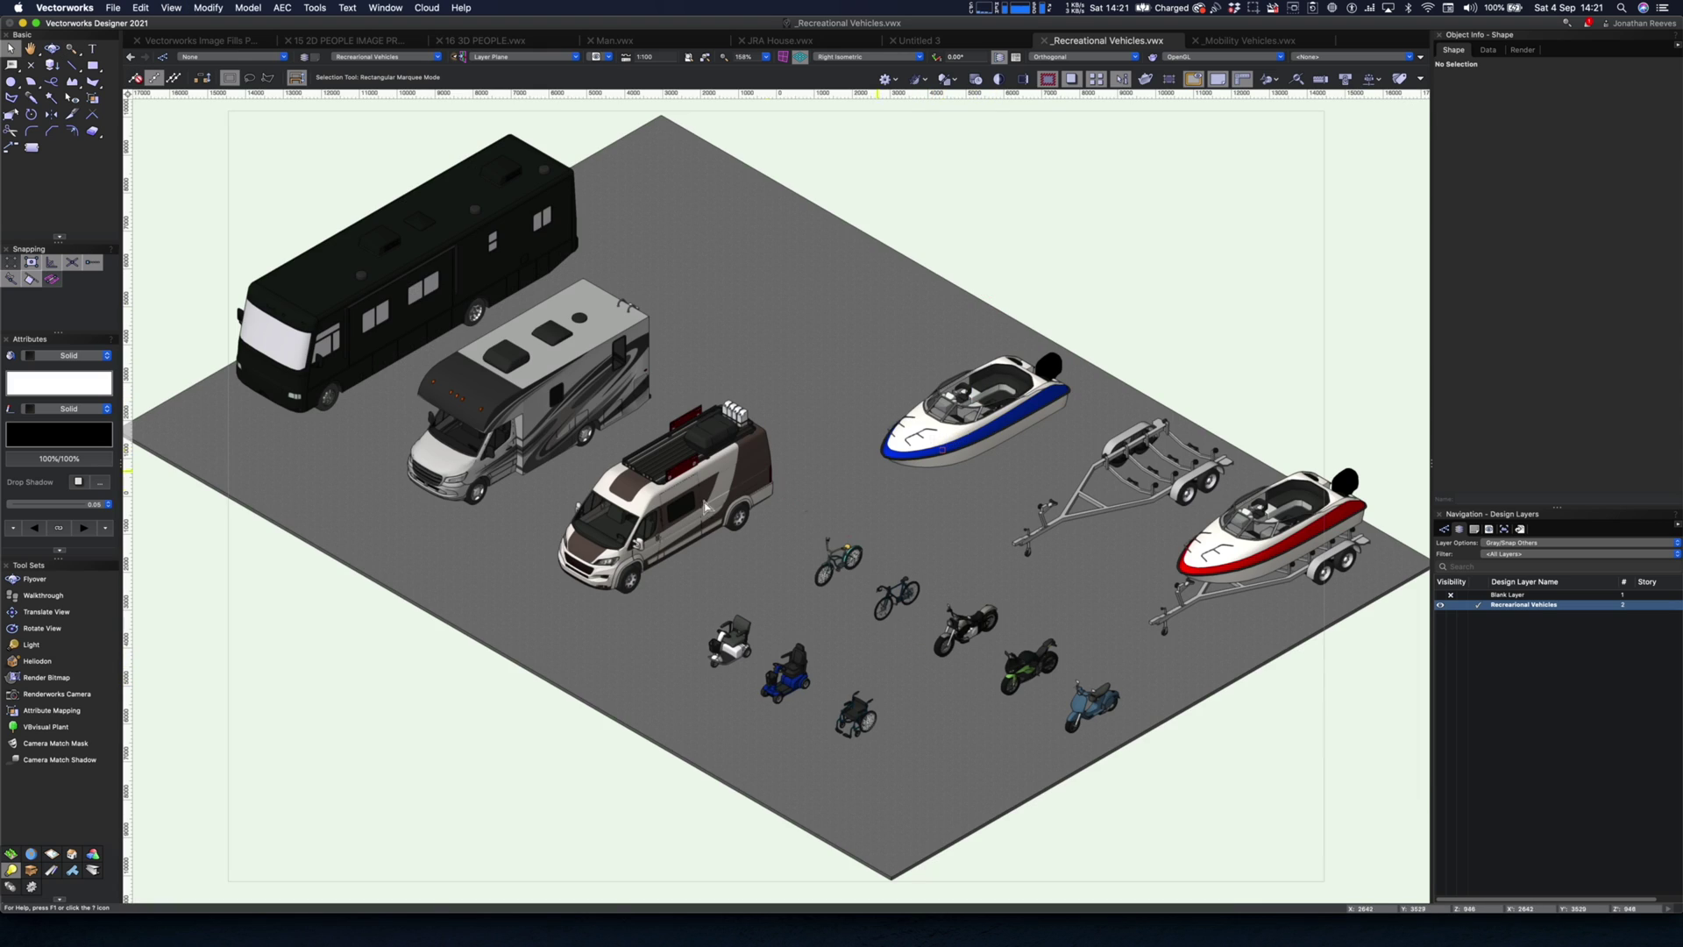
# Step: Place a Heliodon at the front of the ground and accept its London location settings
pyautogui.click(53, 663)
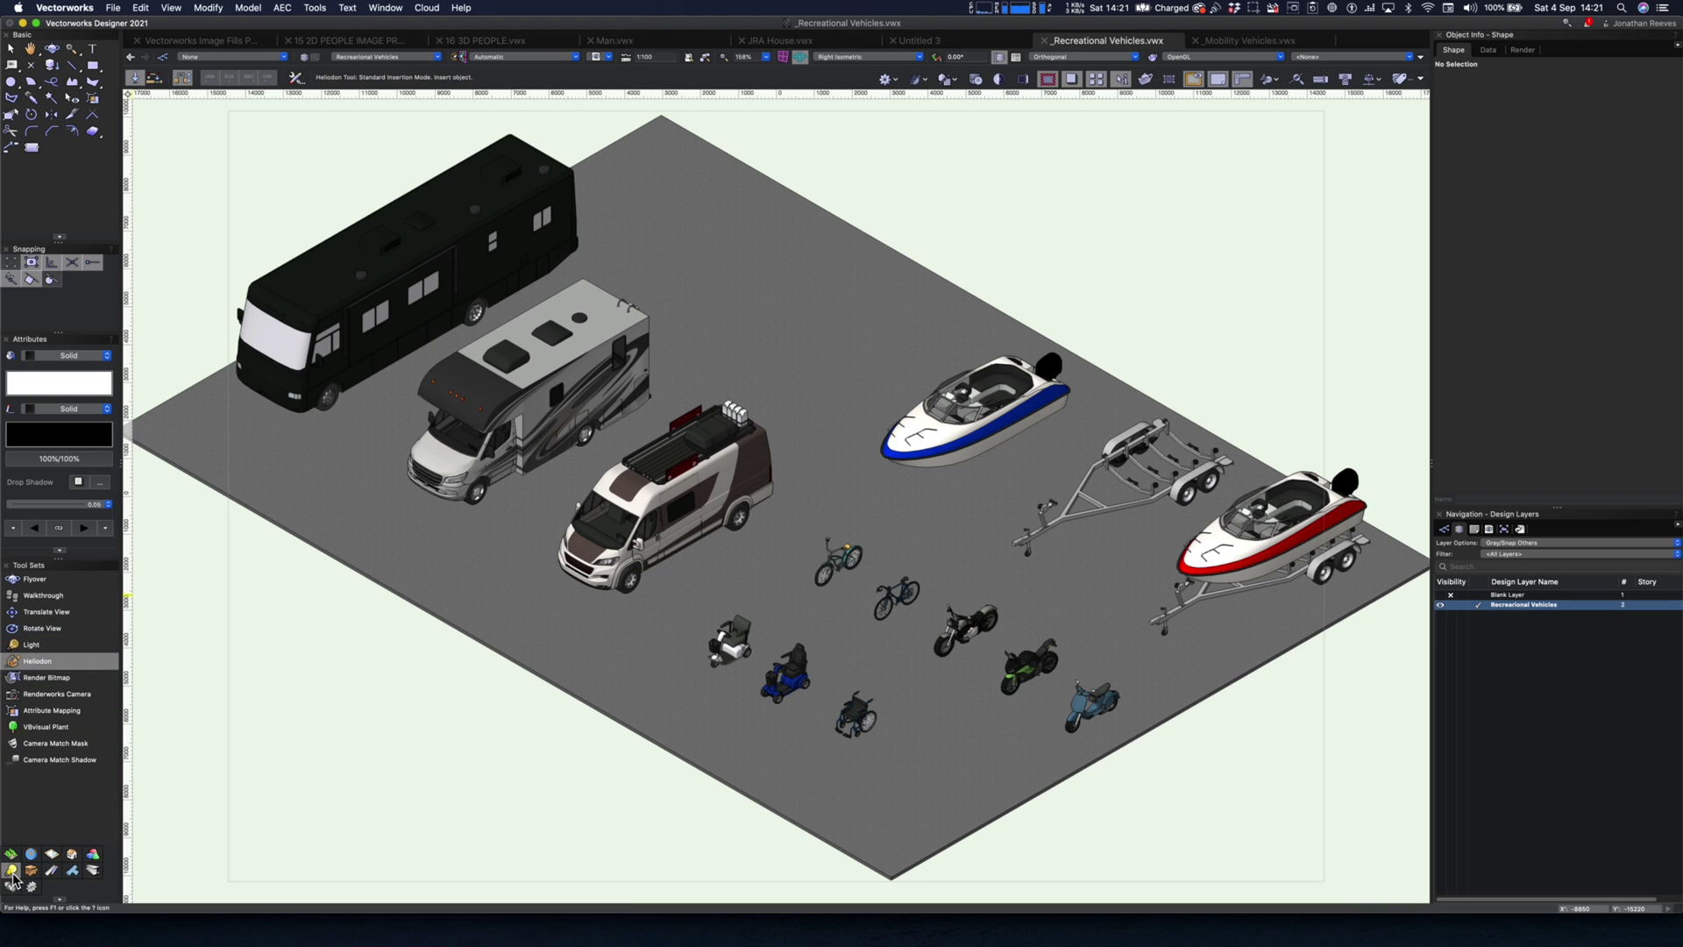
pyautogui.click(565, 727)
pyautogui.click(565, 733)
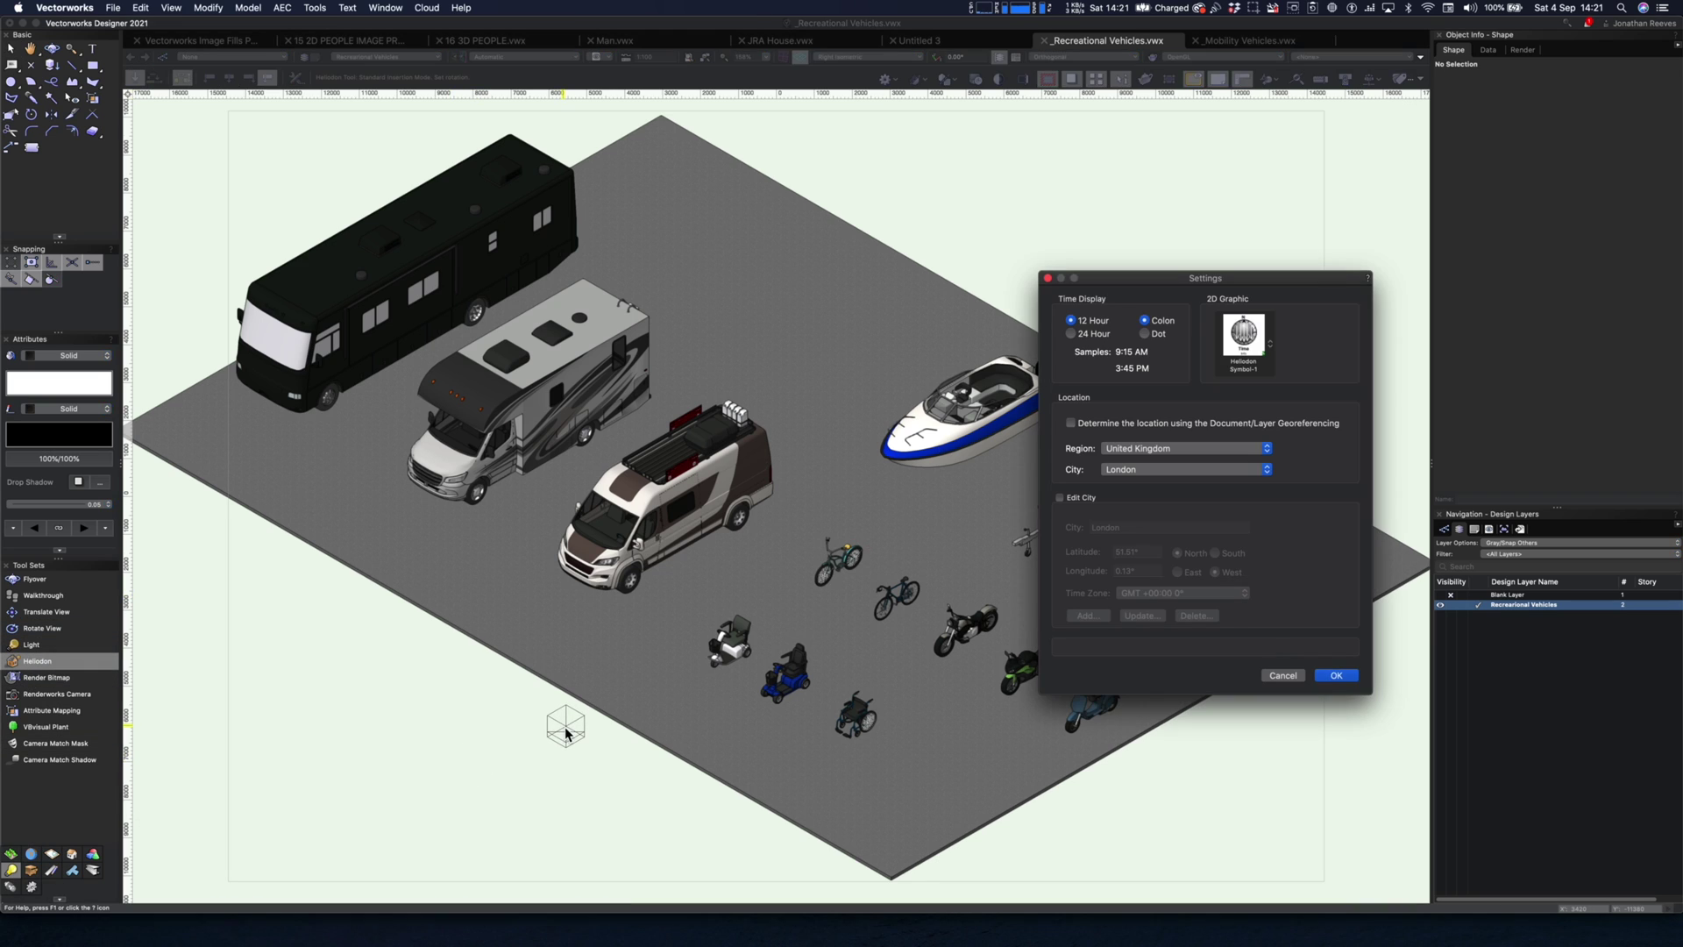
pyautogui.click(1335, 675)
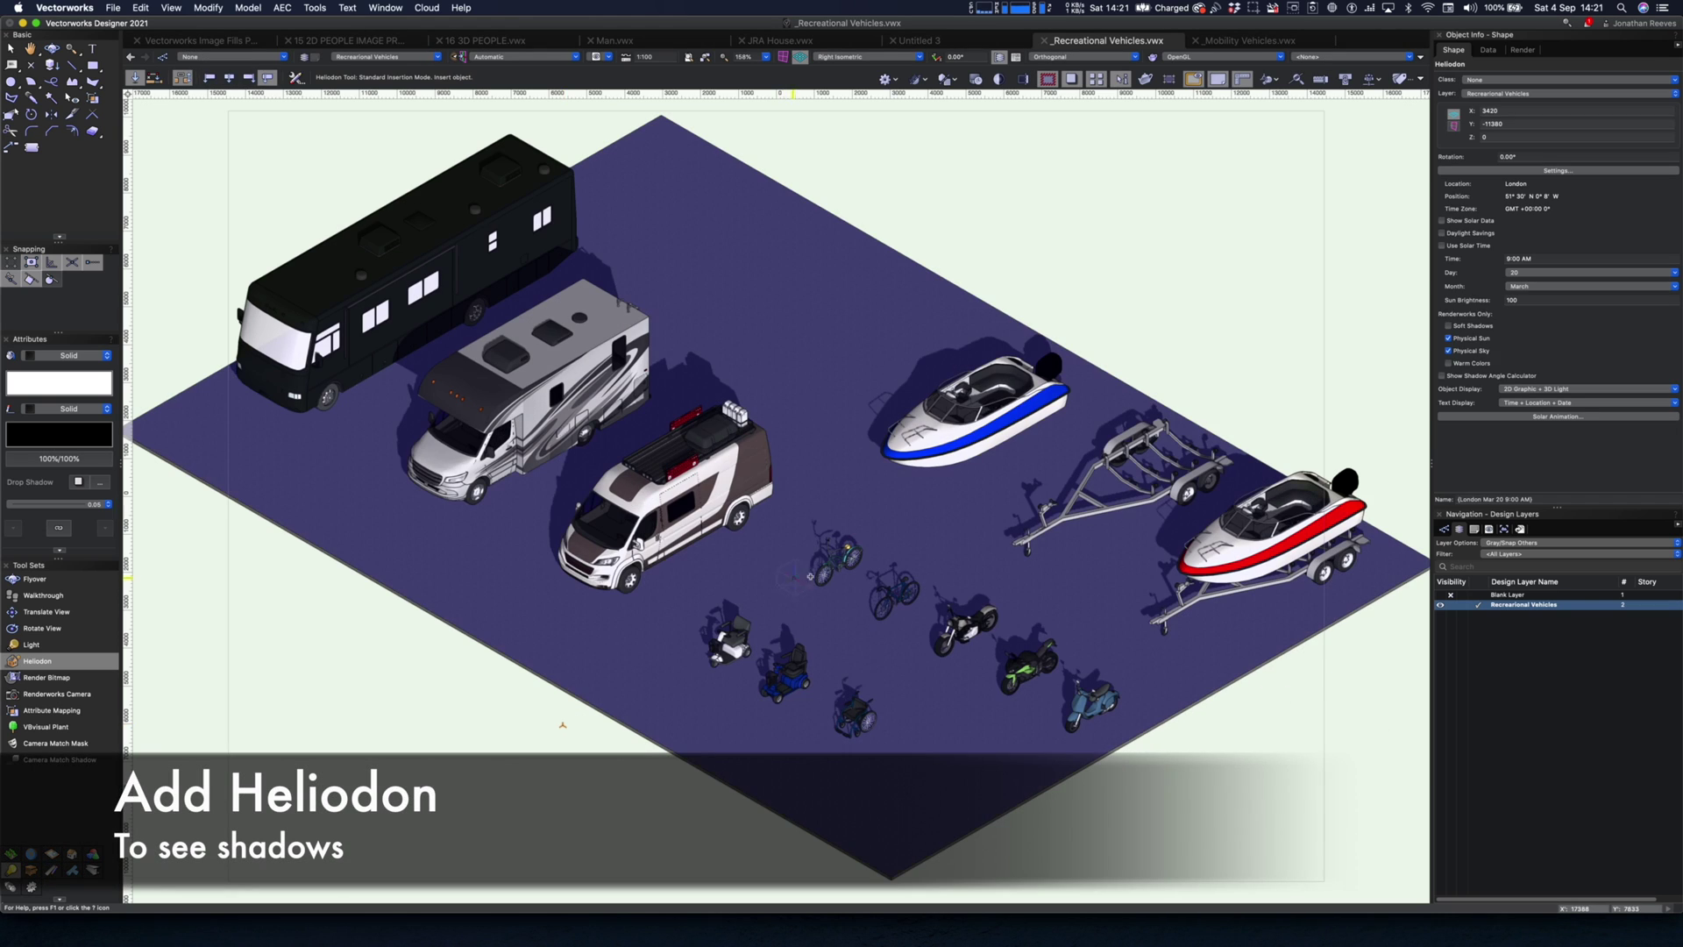
pyautogui.press('x')
# Step: Set the heliodon's month to April and its time to 11:00 AM
pyautogui.click(1544, 293)
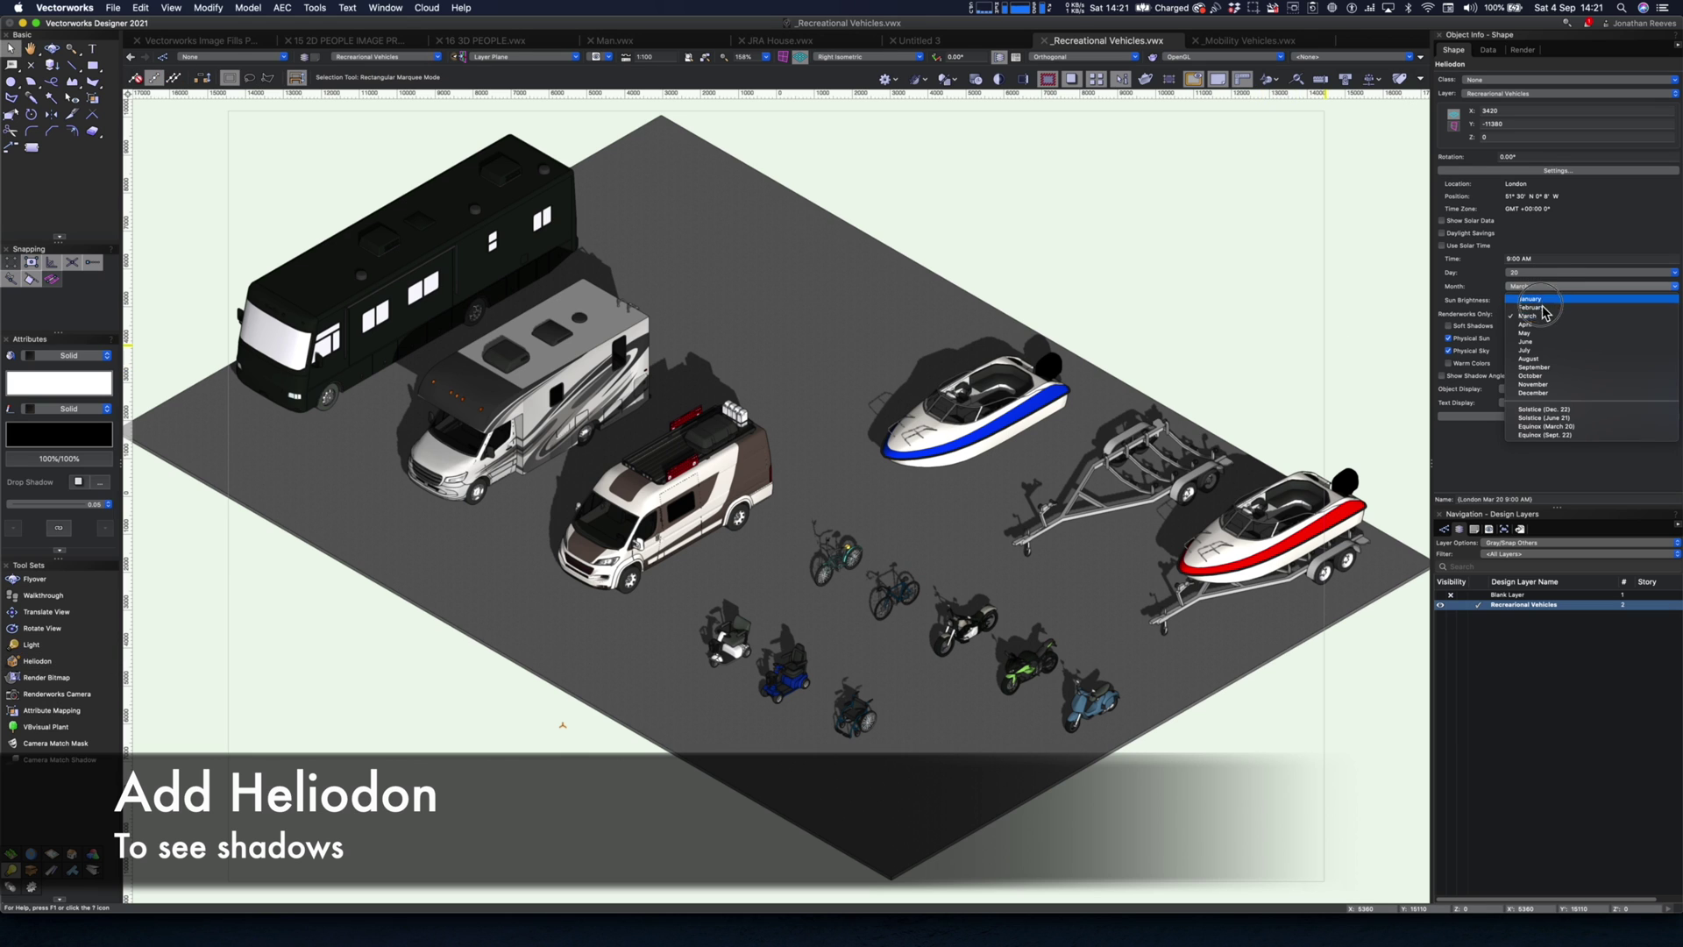
pyautogui.click(1543, 341)
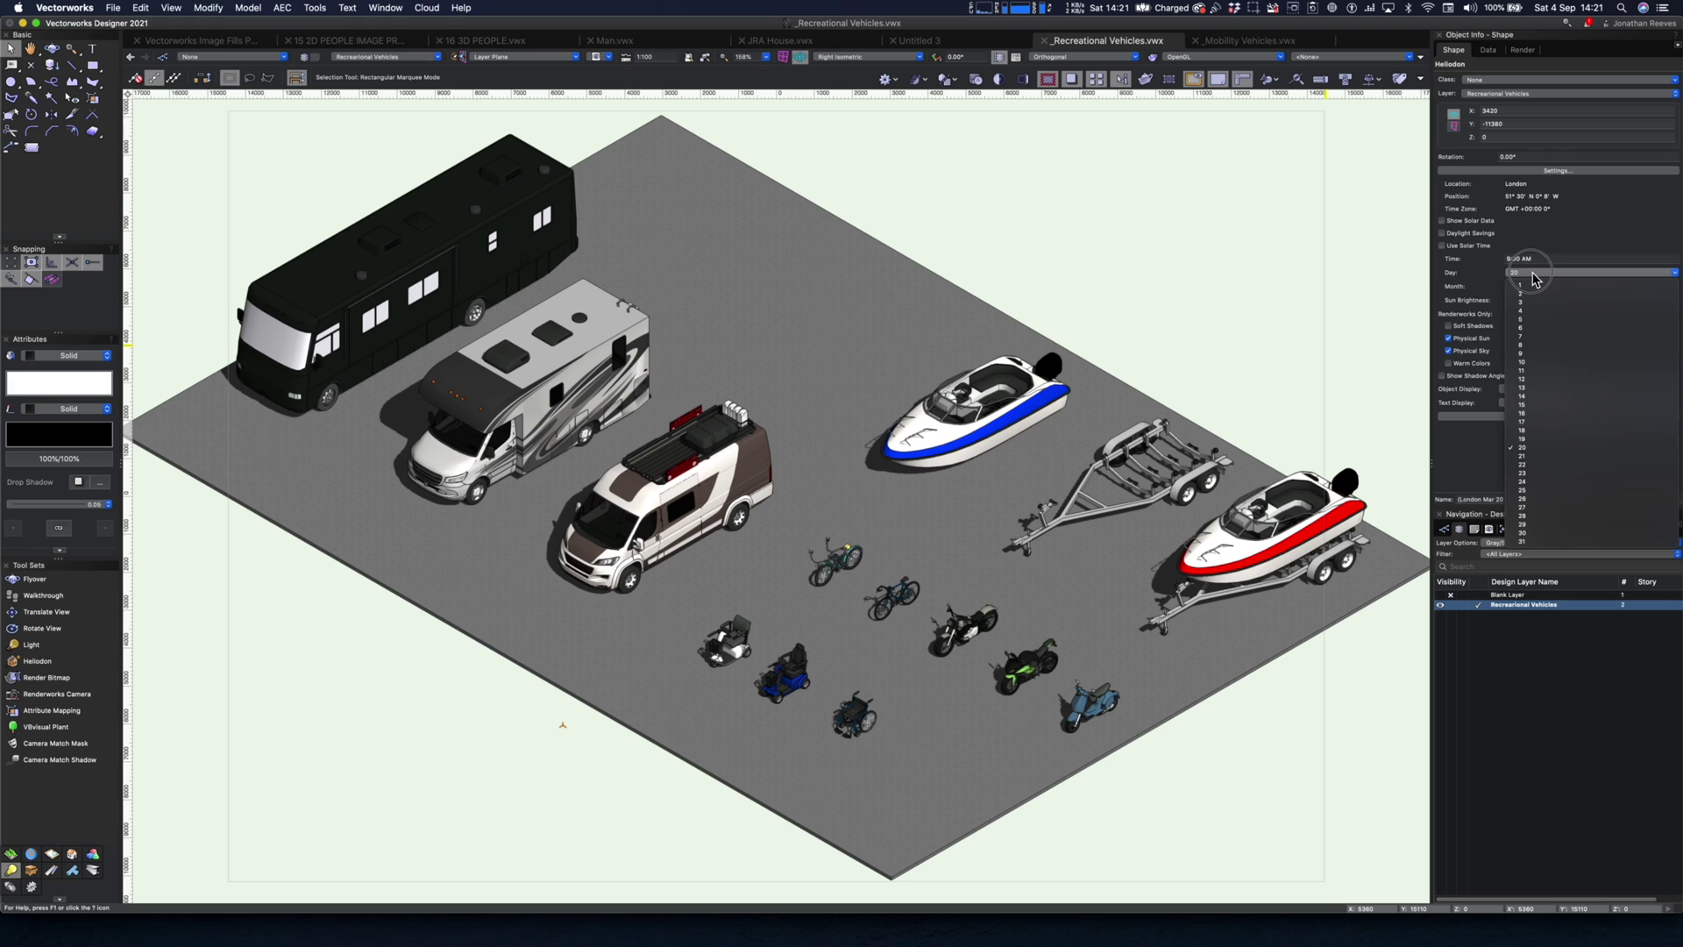
pyautogui.click(1534, 287)
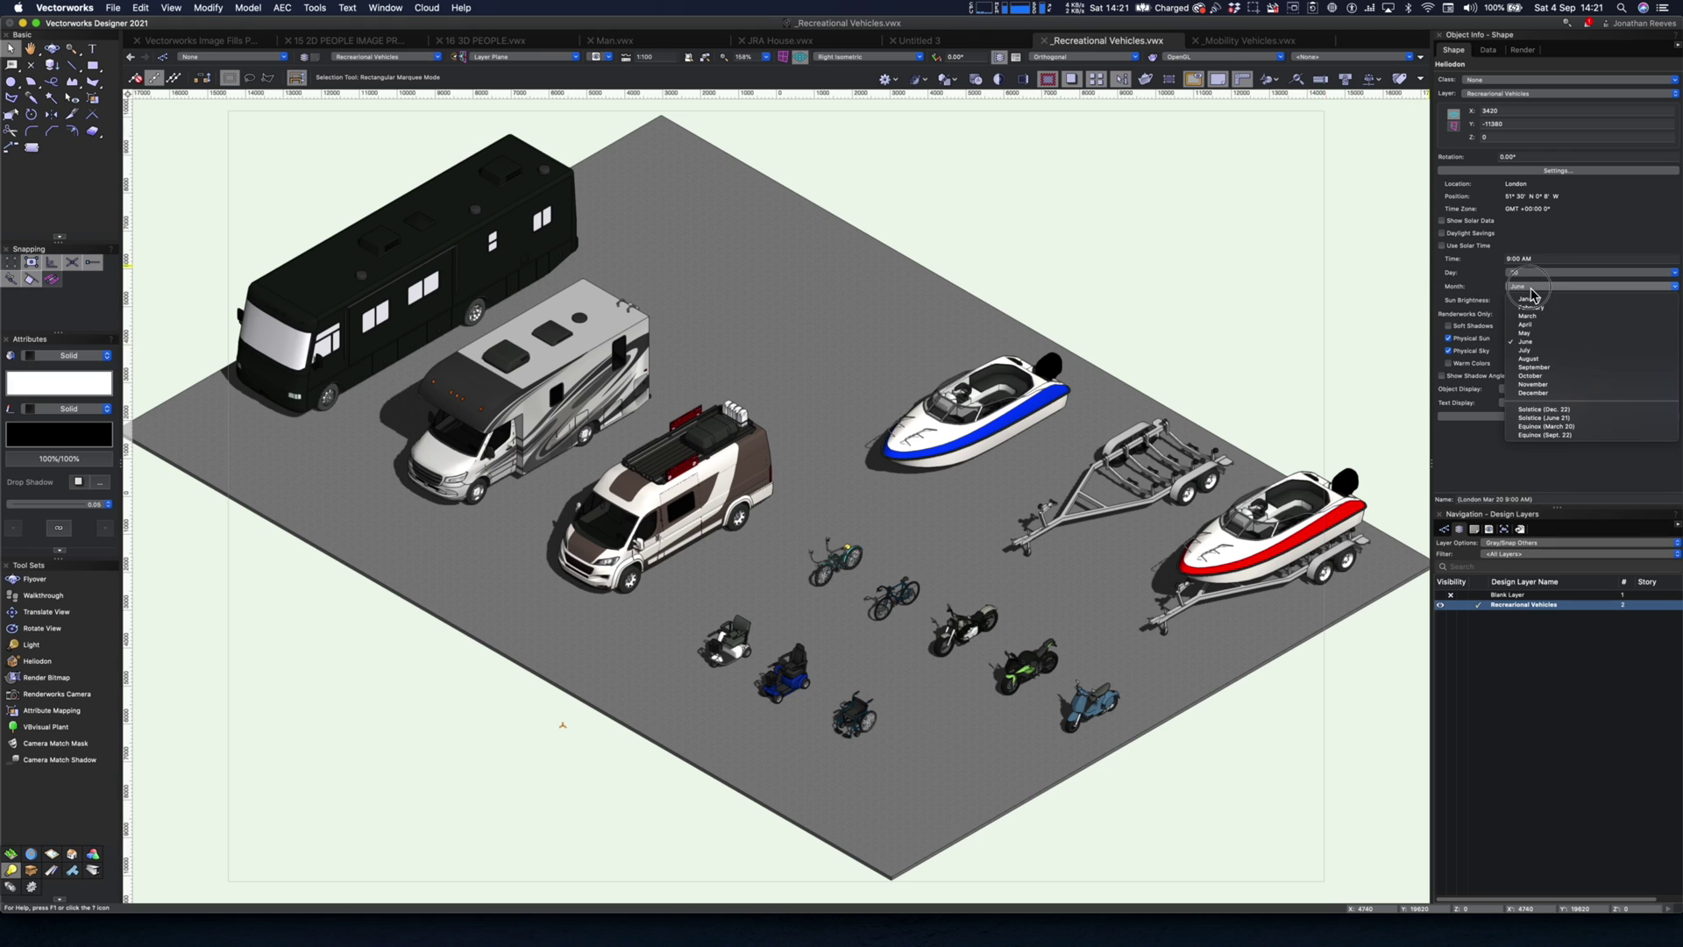
pyautogui.click(1544, 265)
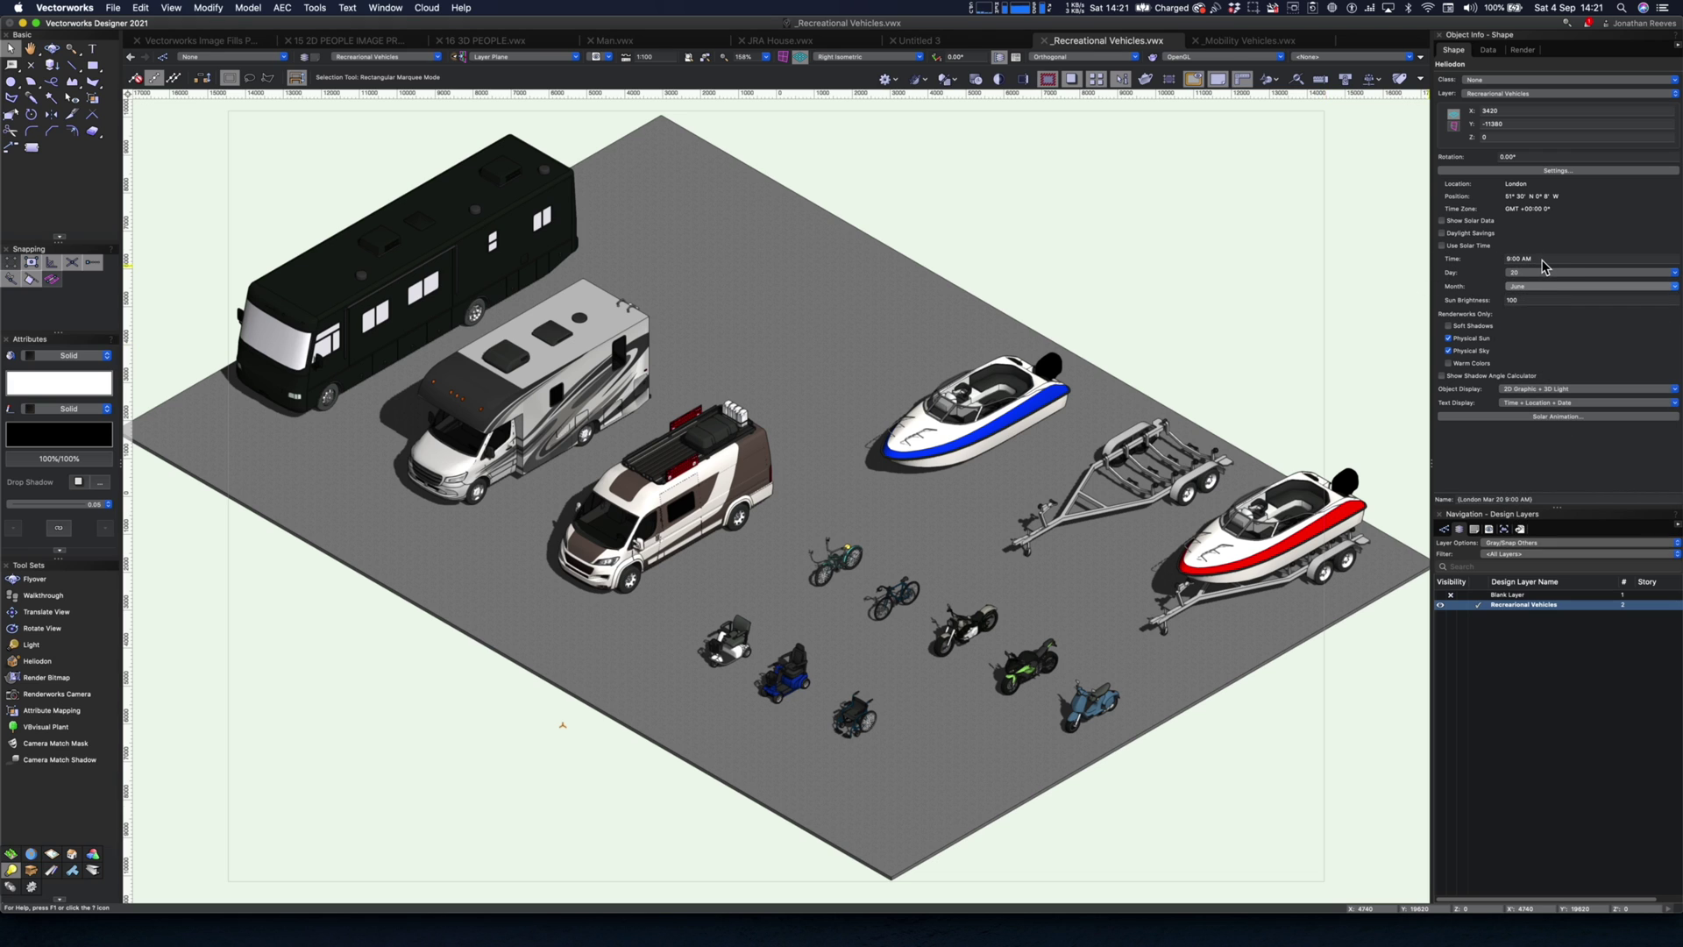
pyautogui.click(1541, 260)
pyautogui.write('1')
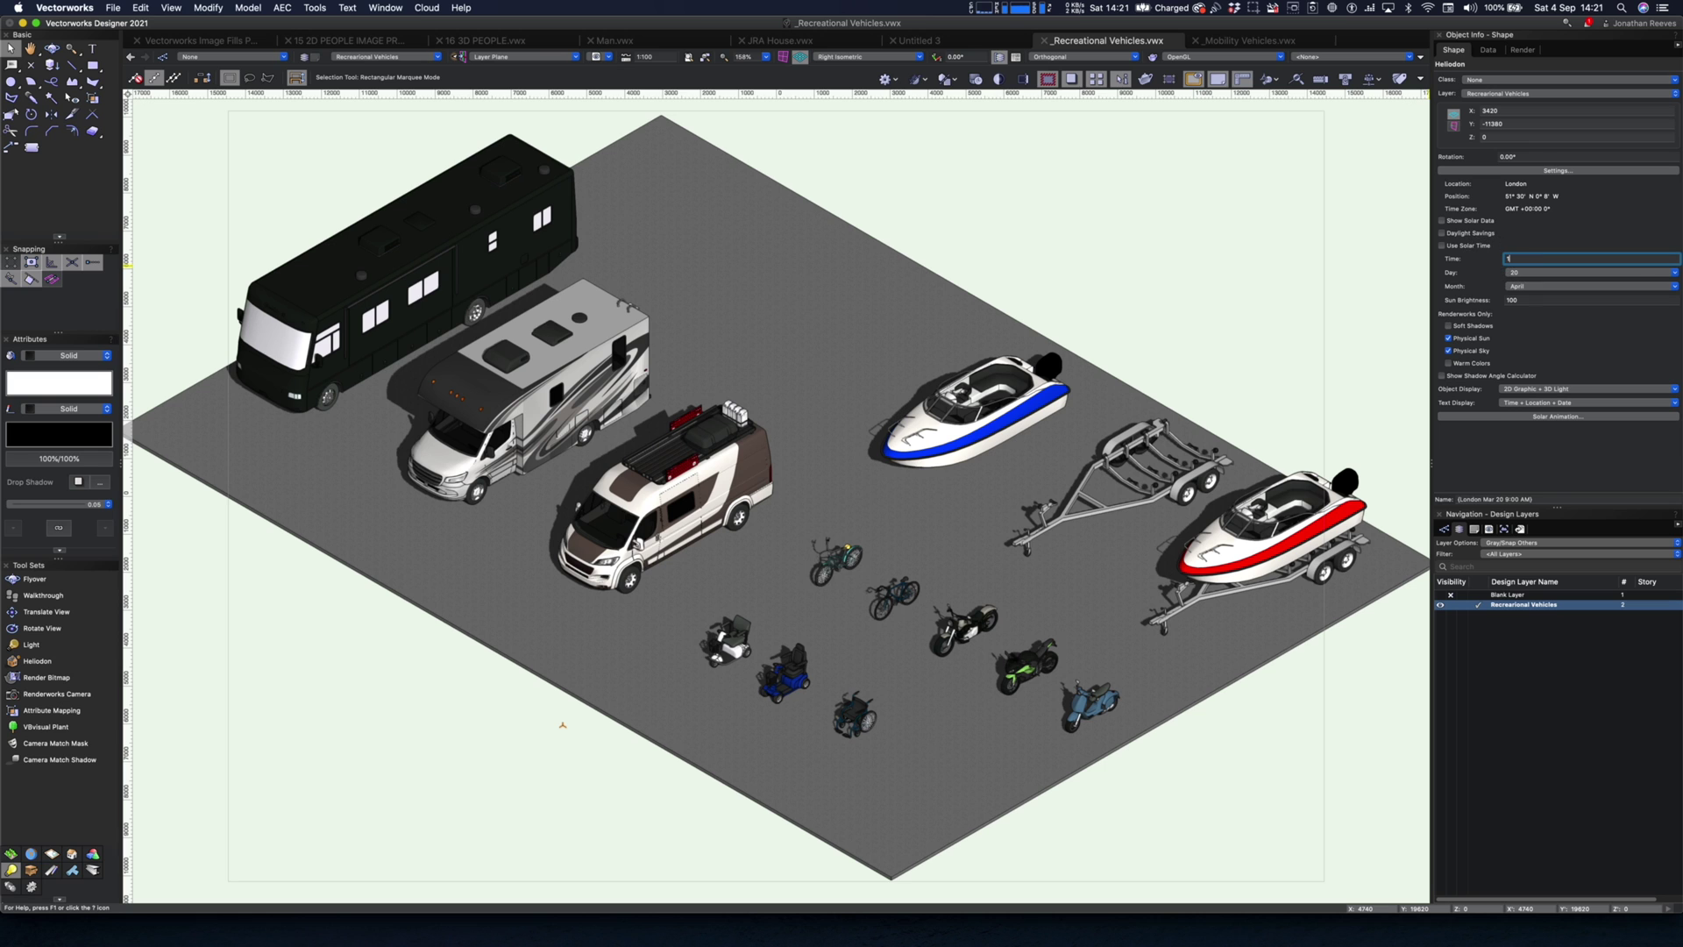
pyautogui.write('1')
pyautogui.press('Return')
# Step: Inspect the bicycles' shadows close up, zoom back out and save the drawing
pyautogui.press('c')
pyautogui.moveTo(803, 505); pyautogui.dragTo(890, 618)
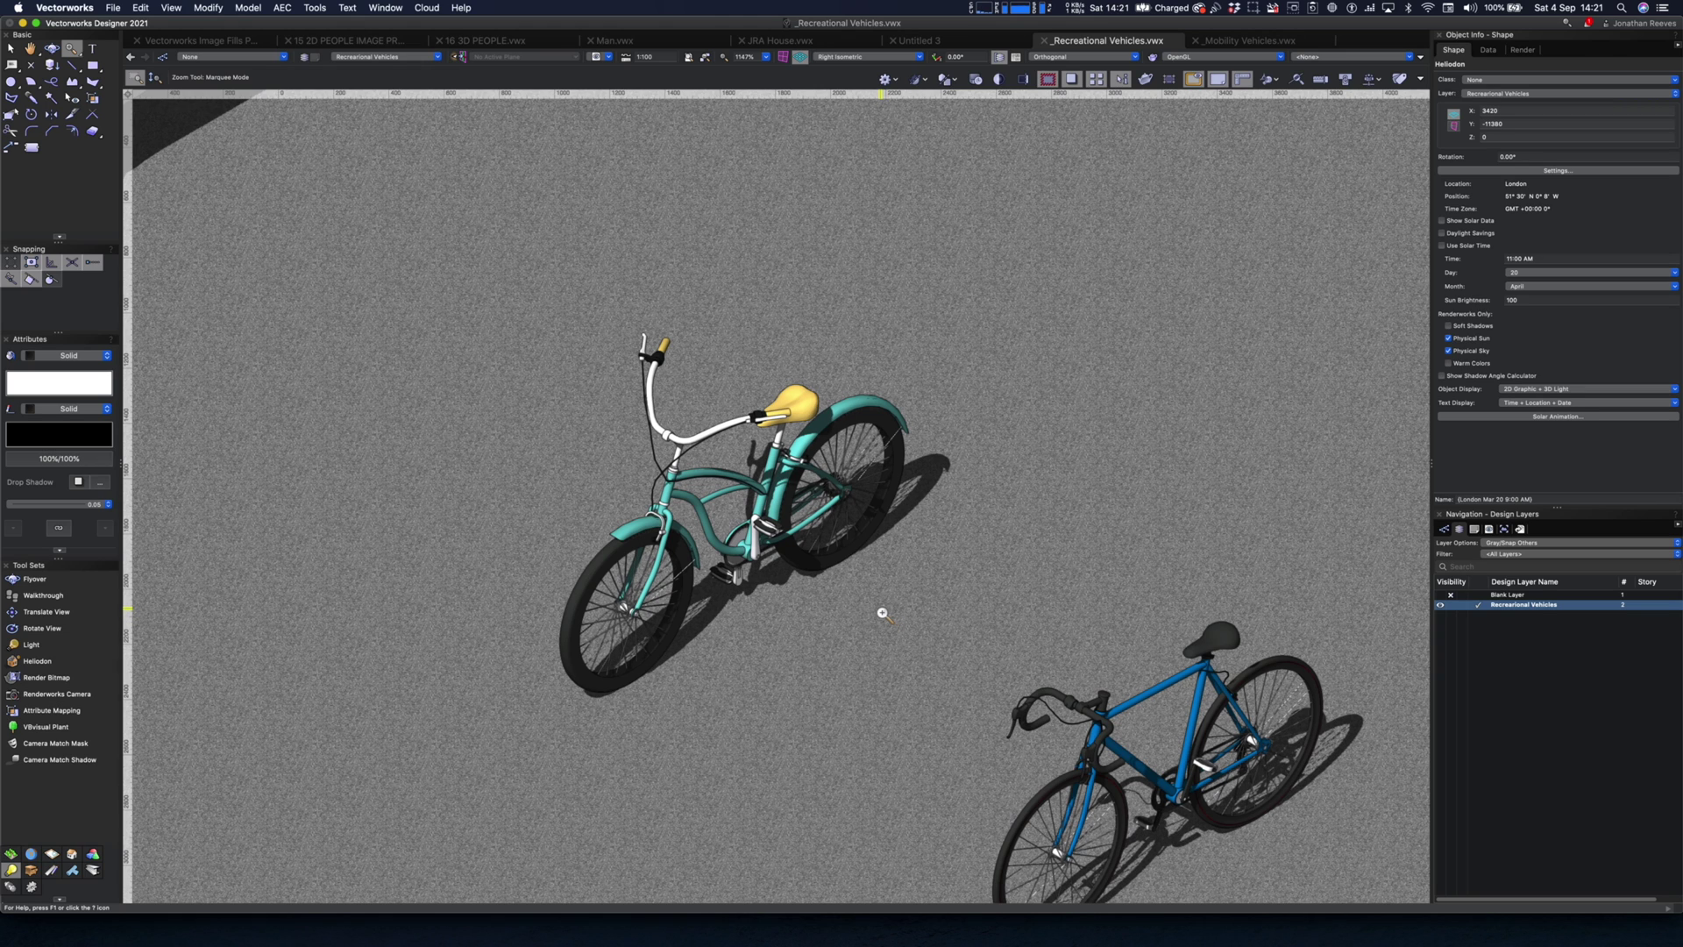
pyautogui.press('super+4')
pyautogui.press('super+s')
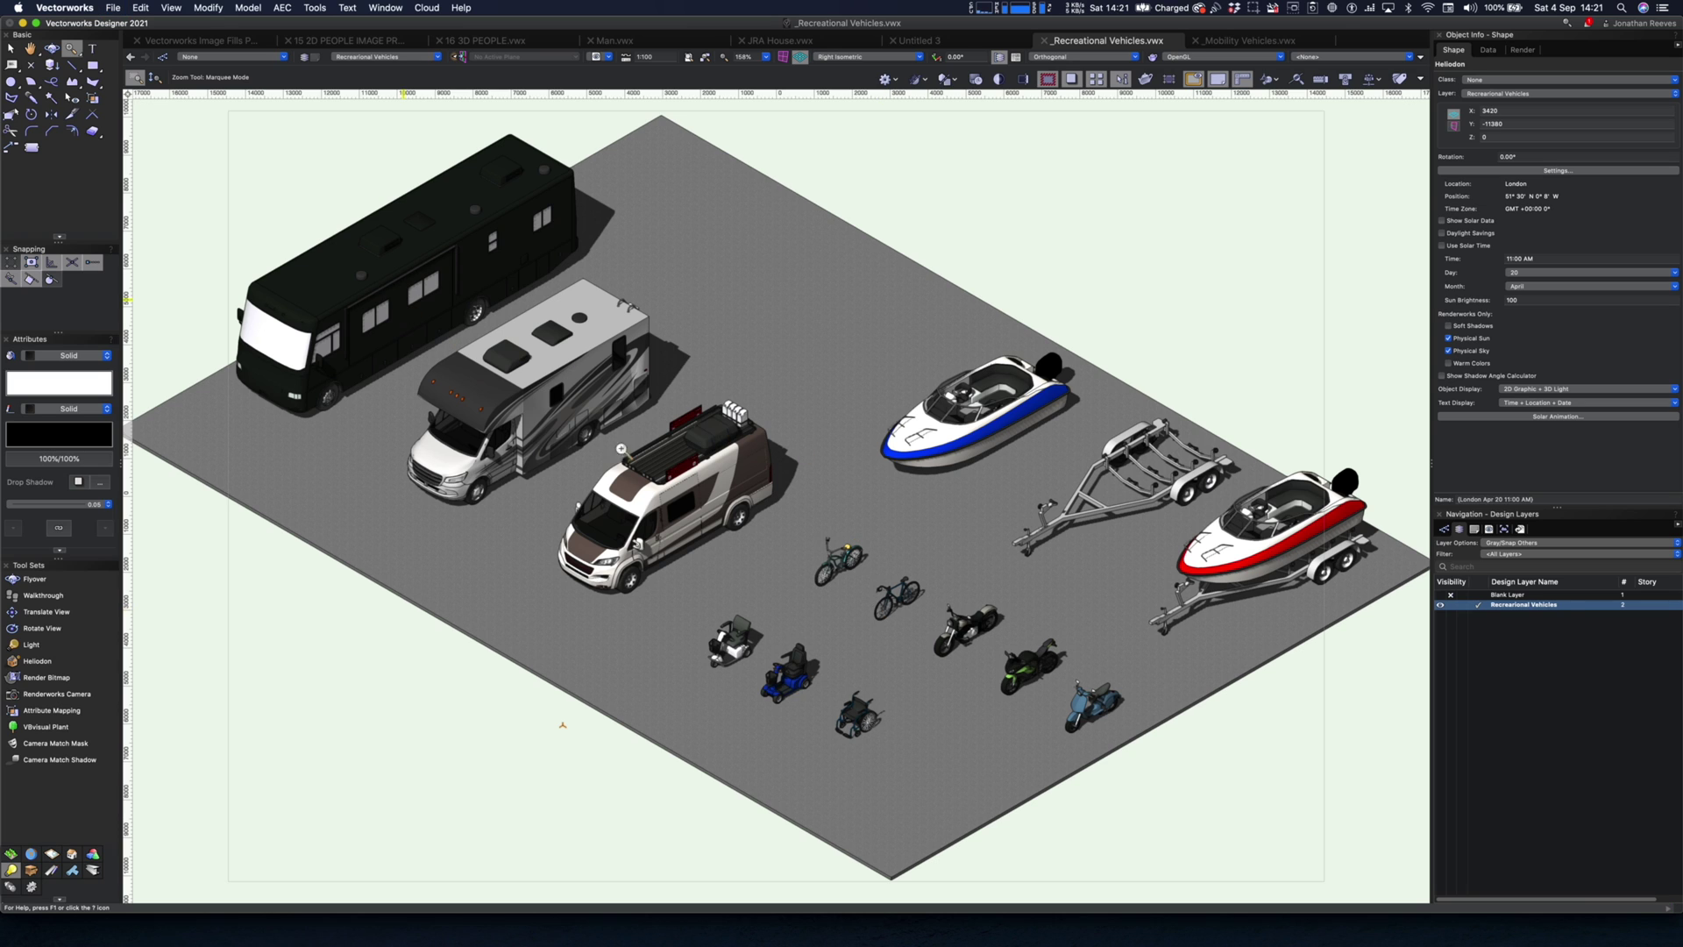
pyautogui.press('x')
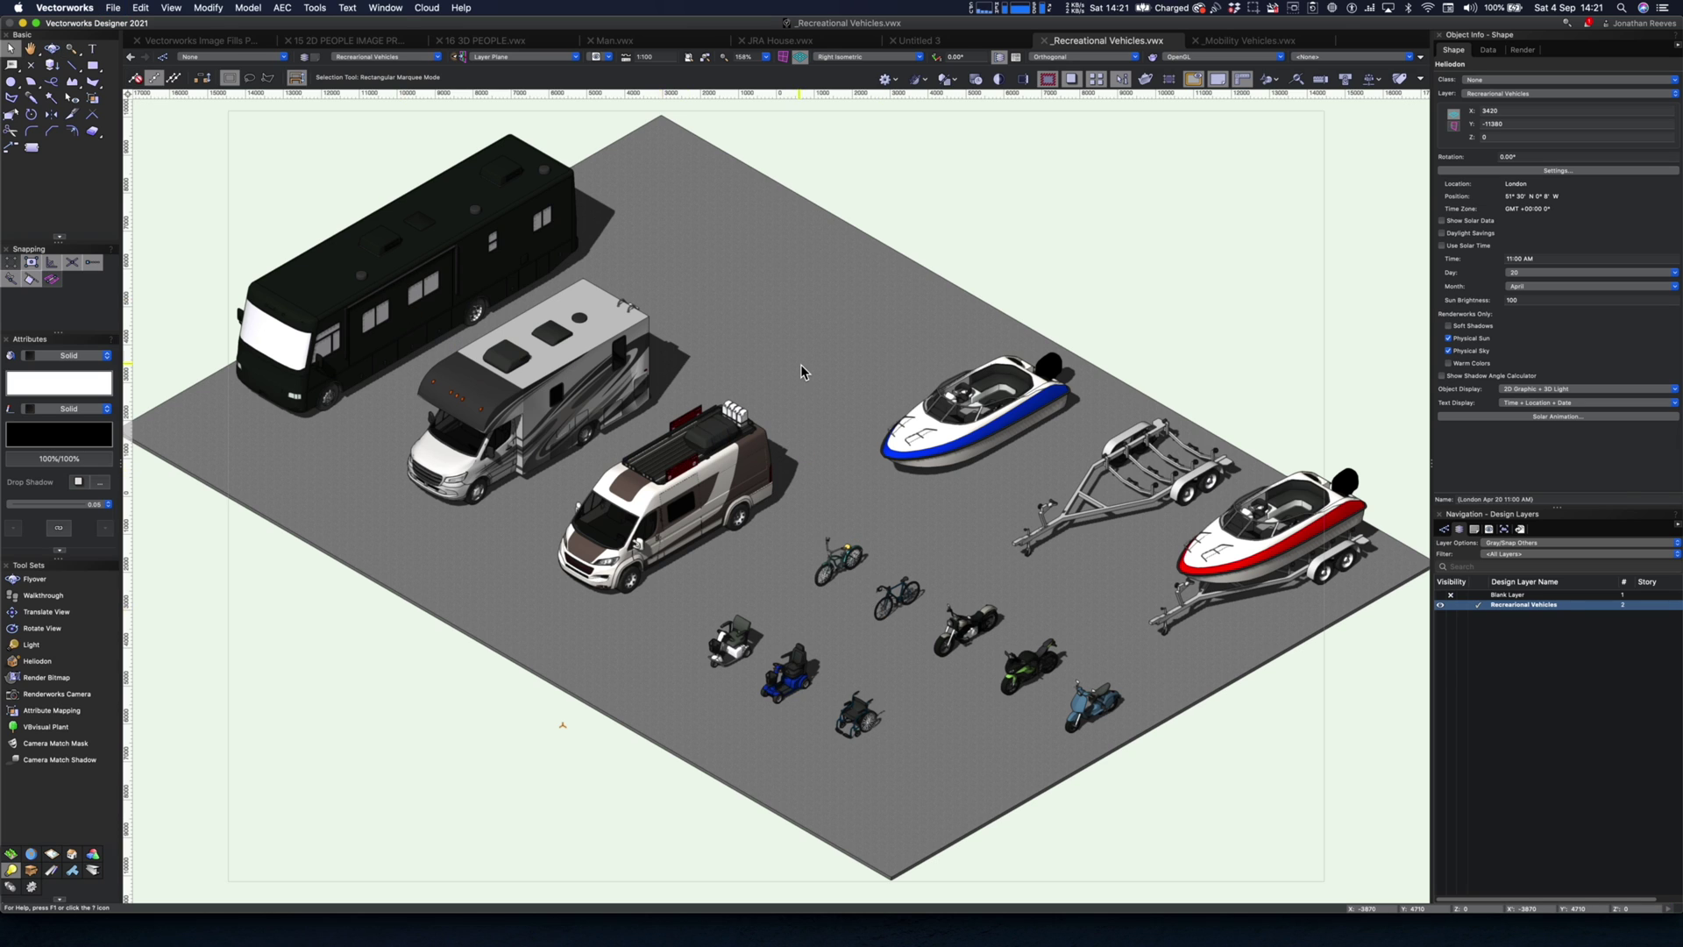
pyautogui.press('super+r')
# Step: Add the Recreational Vehicles file to Favorites under JRA 3D Libraries, then close the Resource Manager
pyautogui.moveTo(1227, 180); pyautogui.dragTo(855, 142)
pyautogui.rightClick(754, 218)
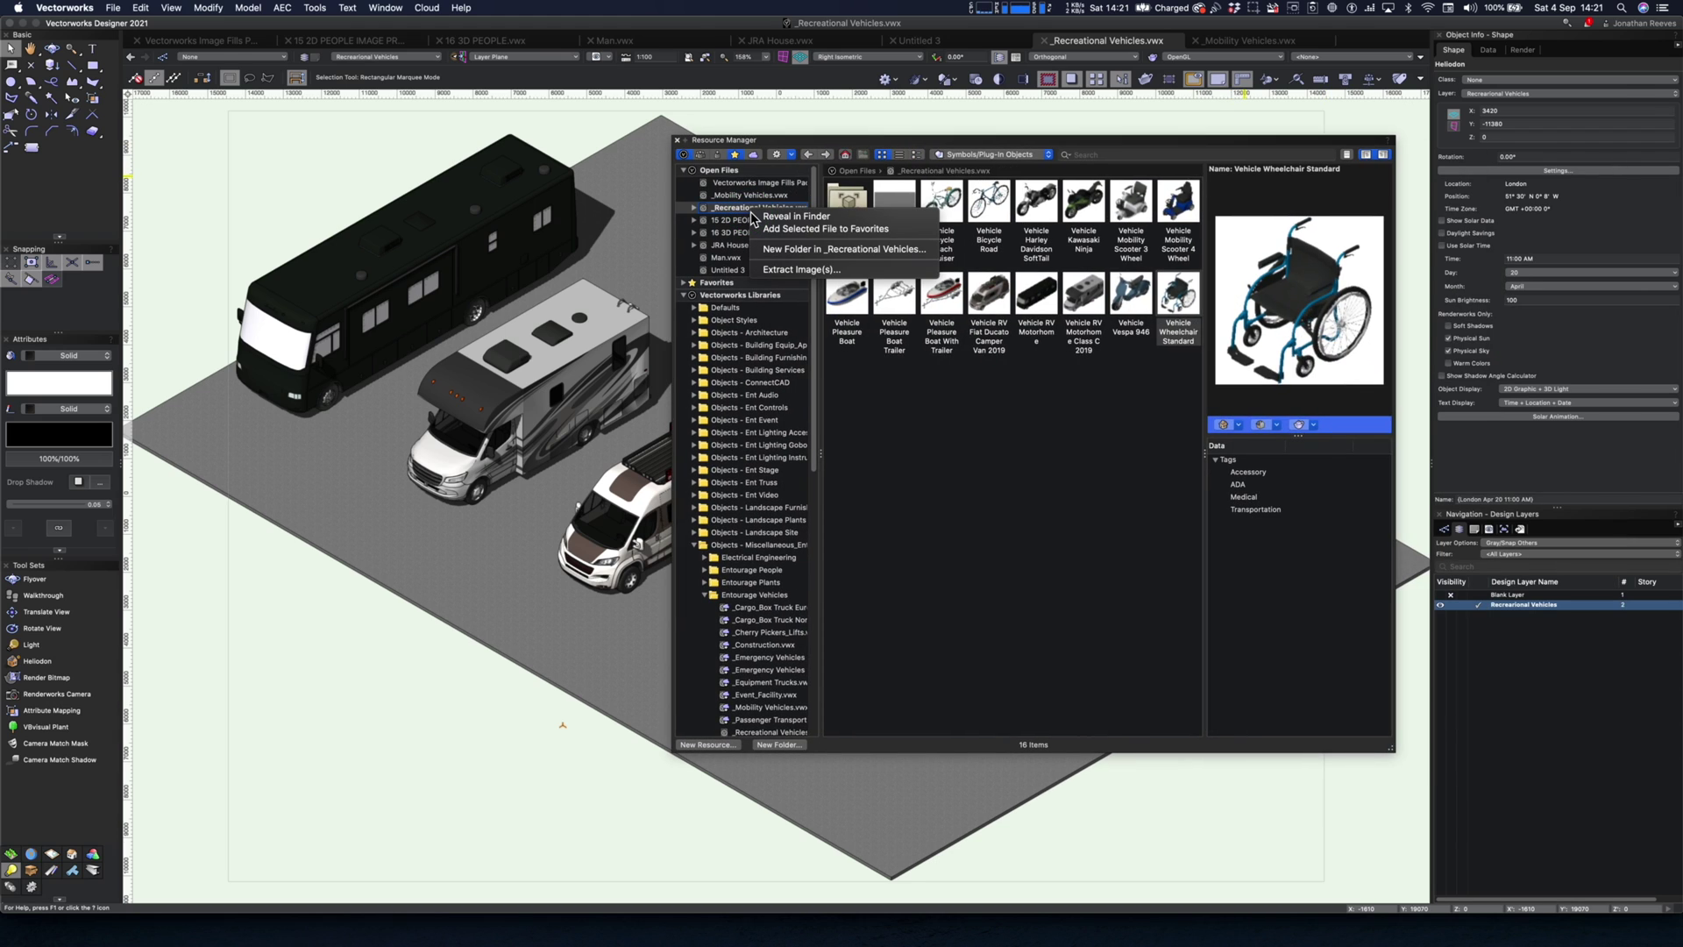
pyautogui.click(801, 230)
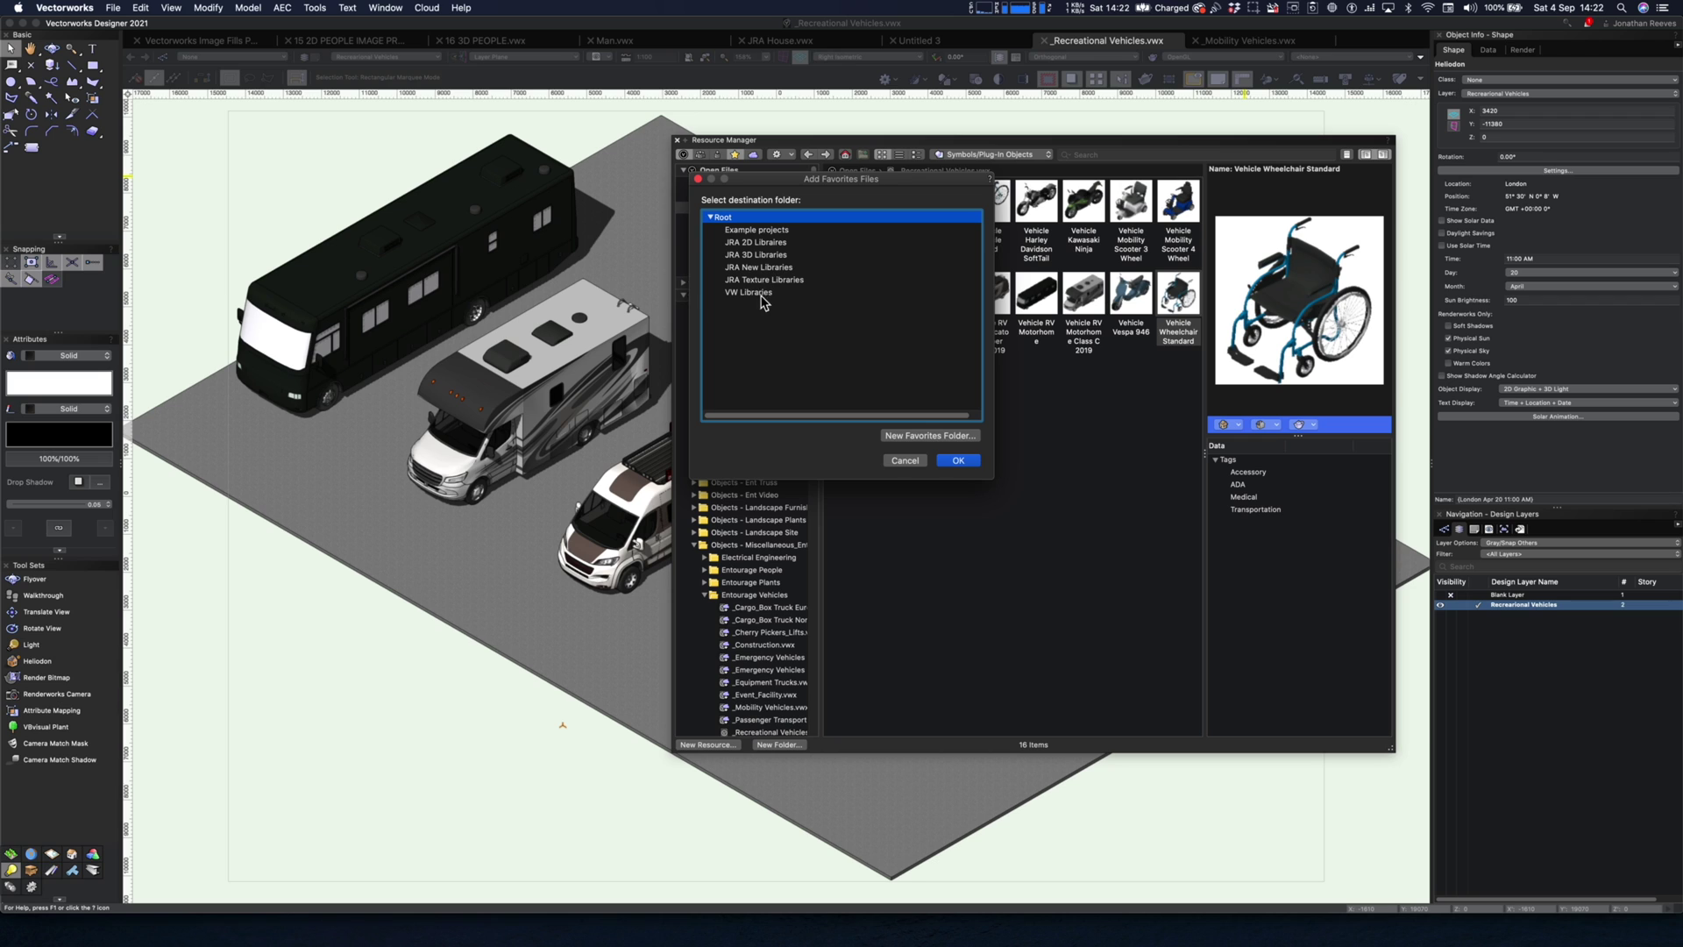
pyautogui.click(756, 258)
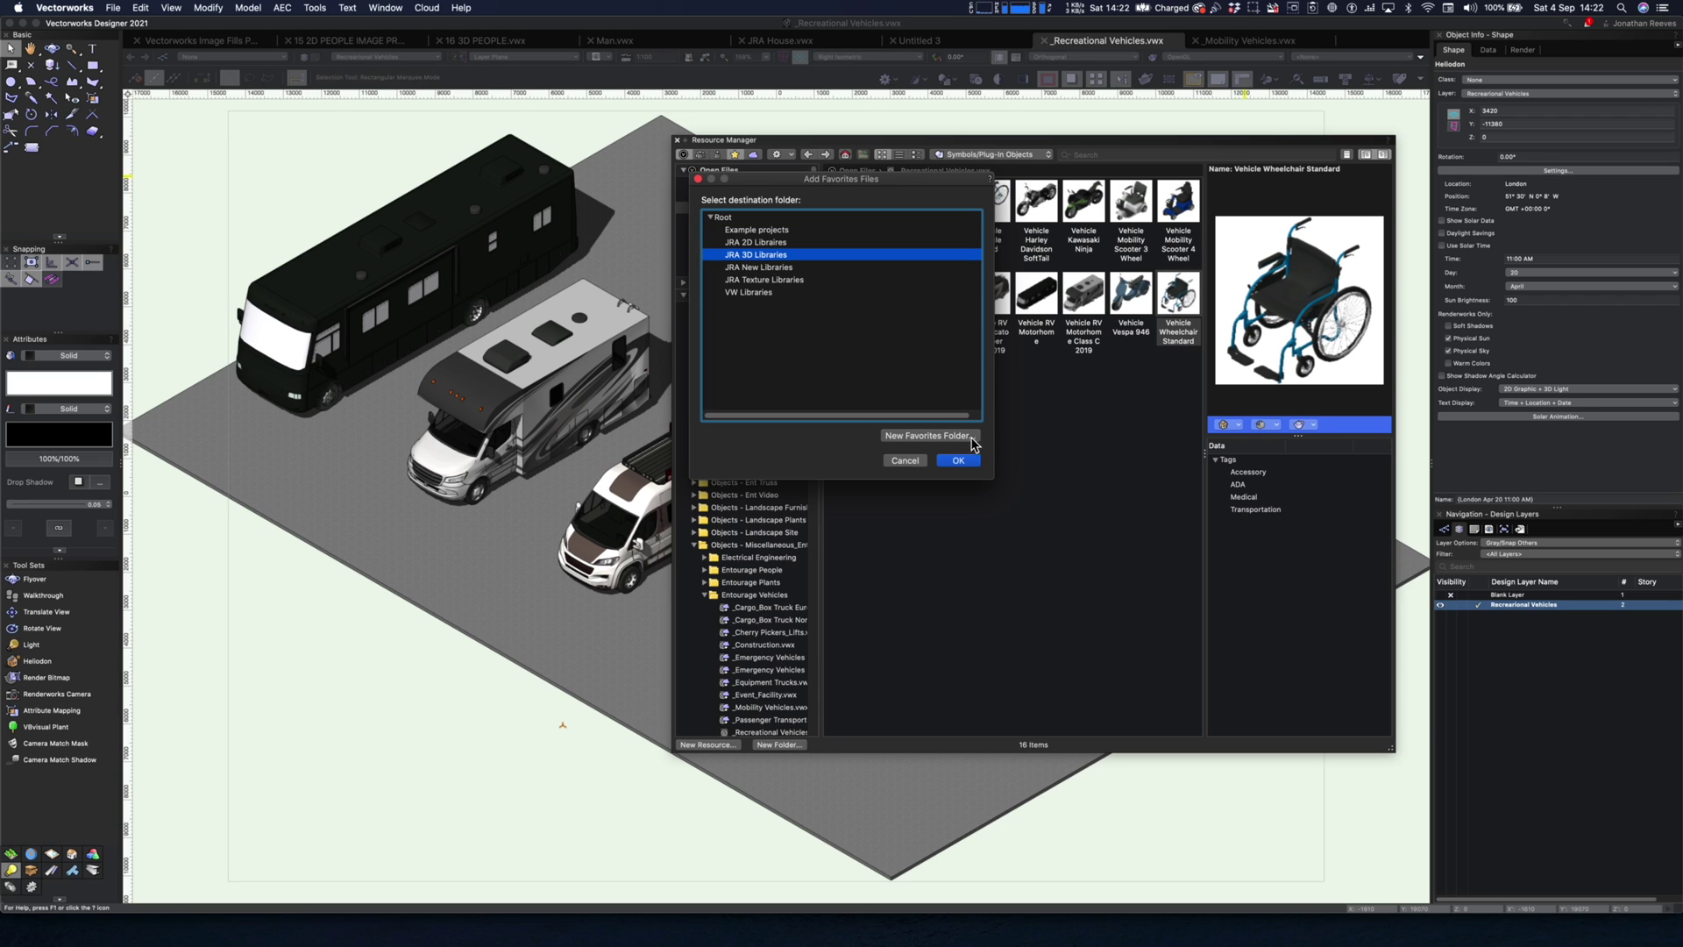
pyautogui.click(958, 461)
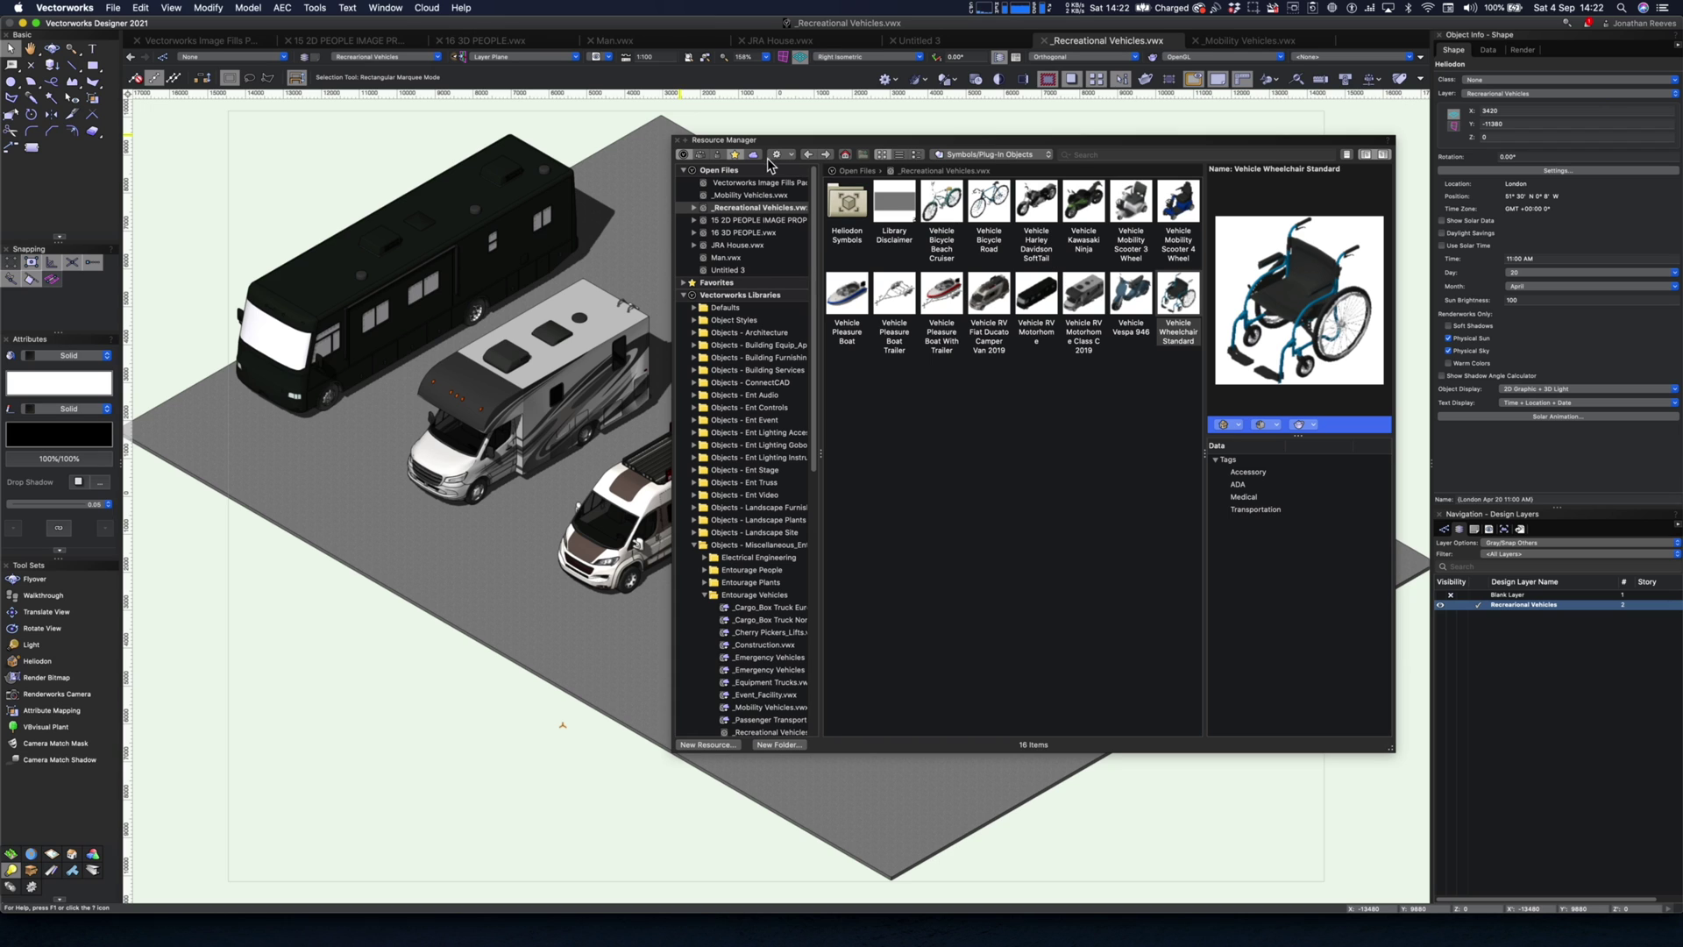
pyautogui.click(681, 142)
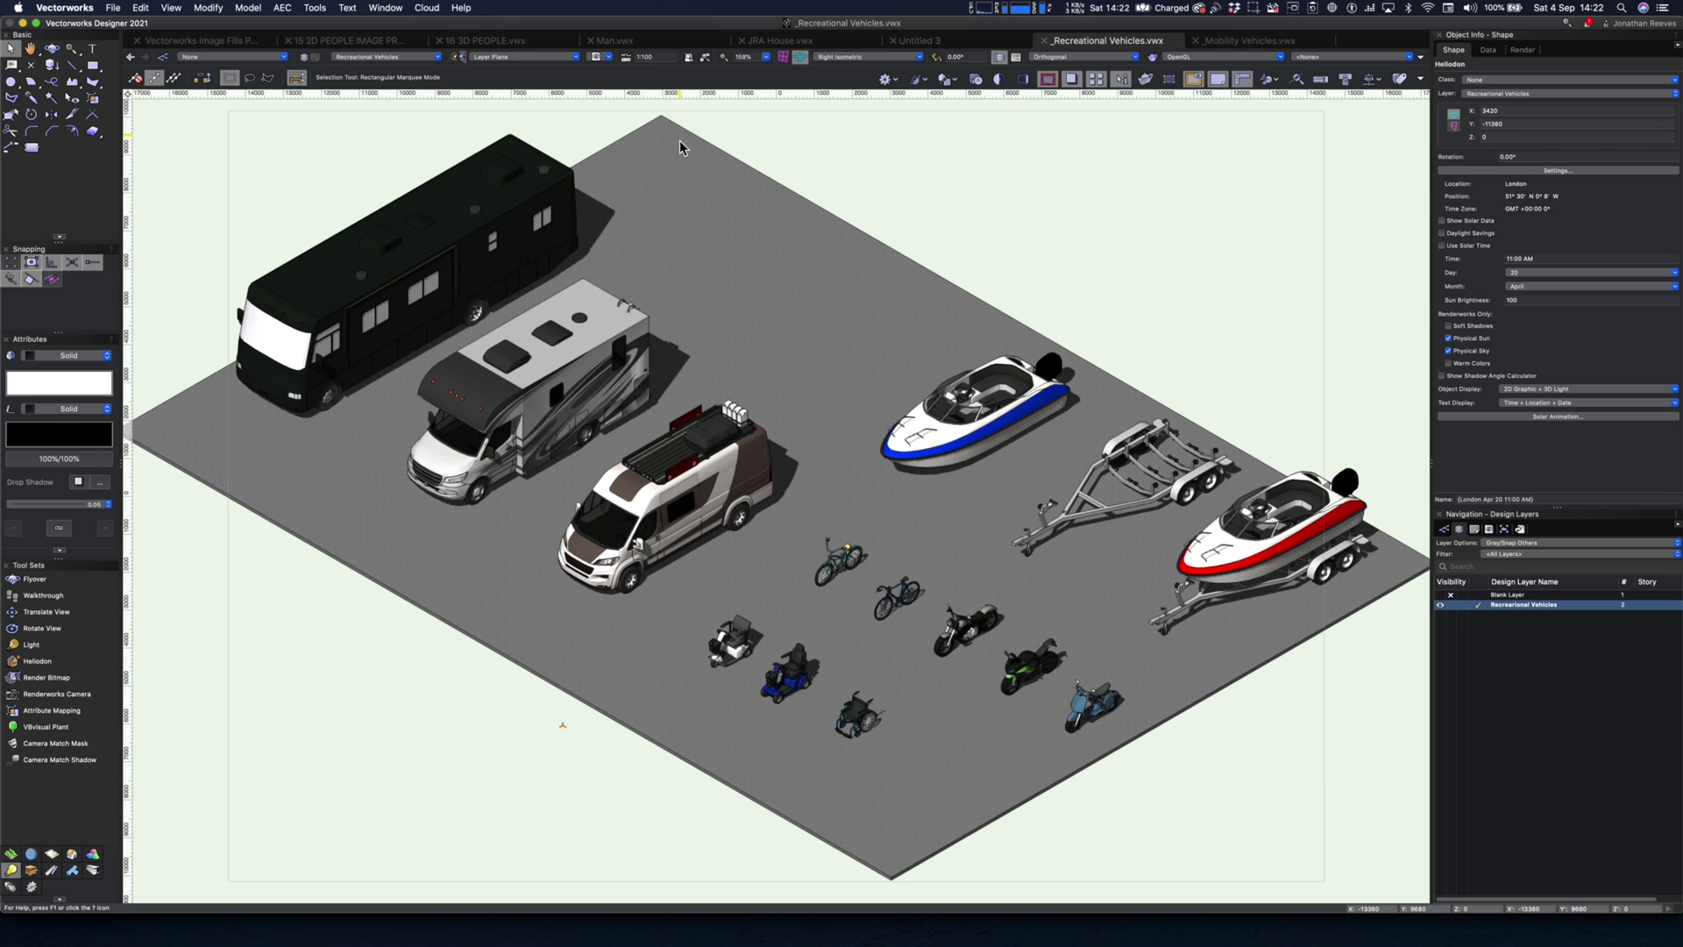
# Step: Export the scene via Export Unreal Datasmith (3D only) with Quality set to High
pyautogui.click(898, 206)
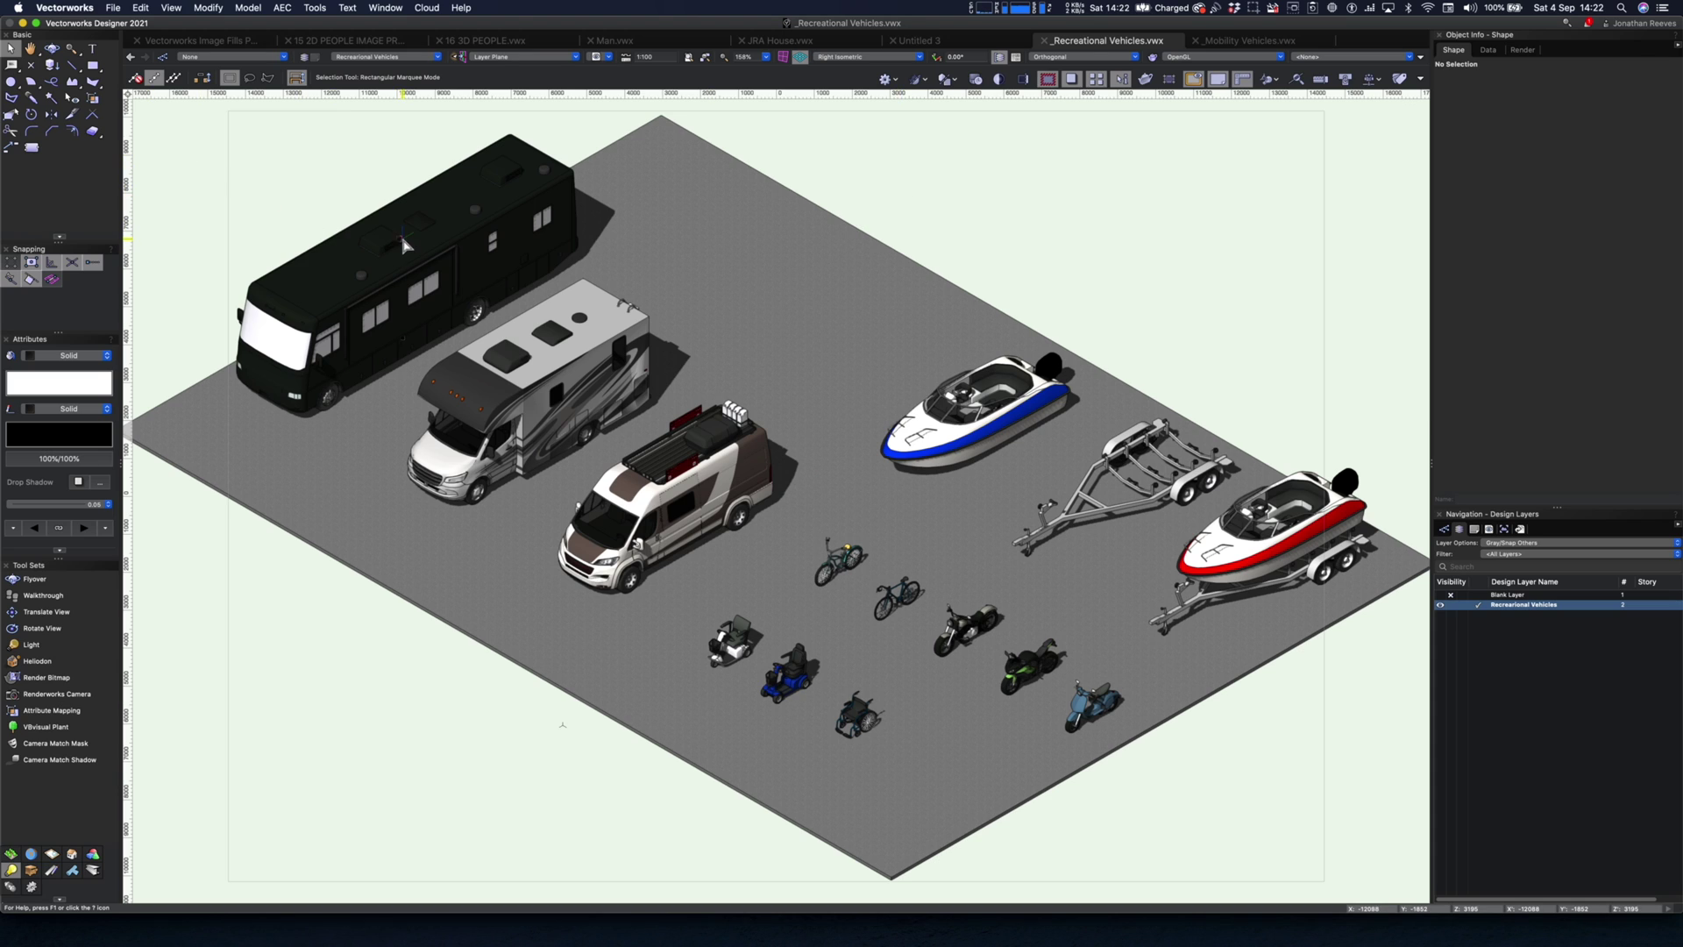
pyautogui.click(117, 8)
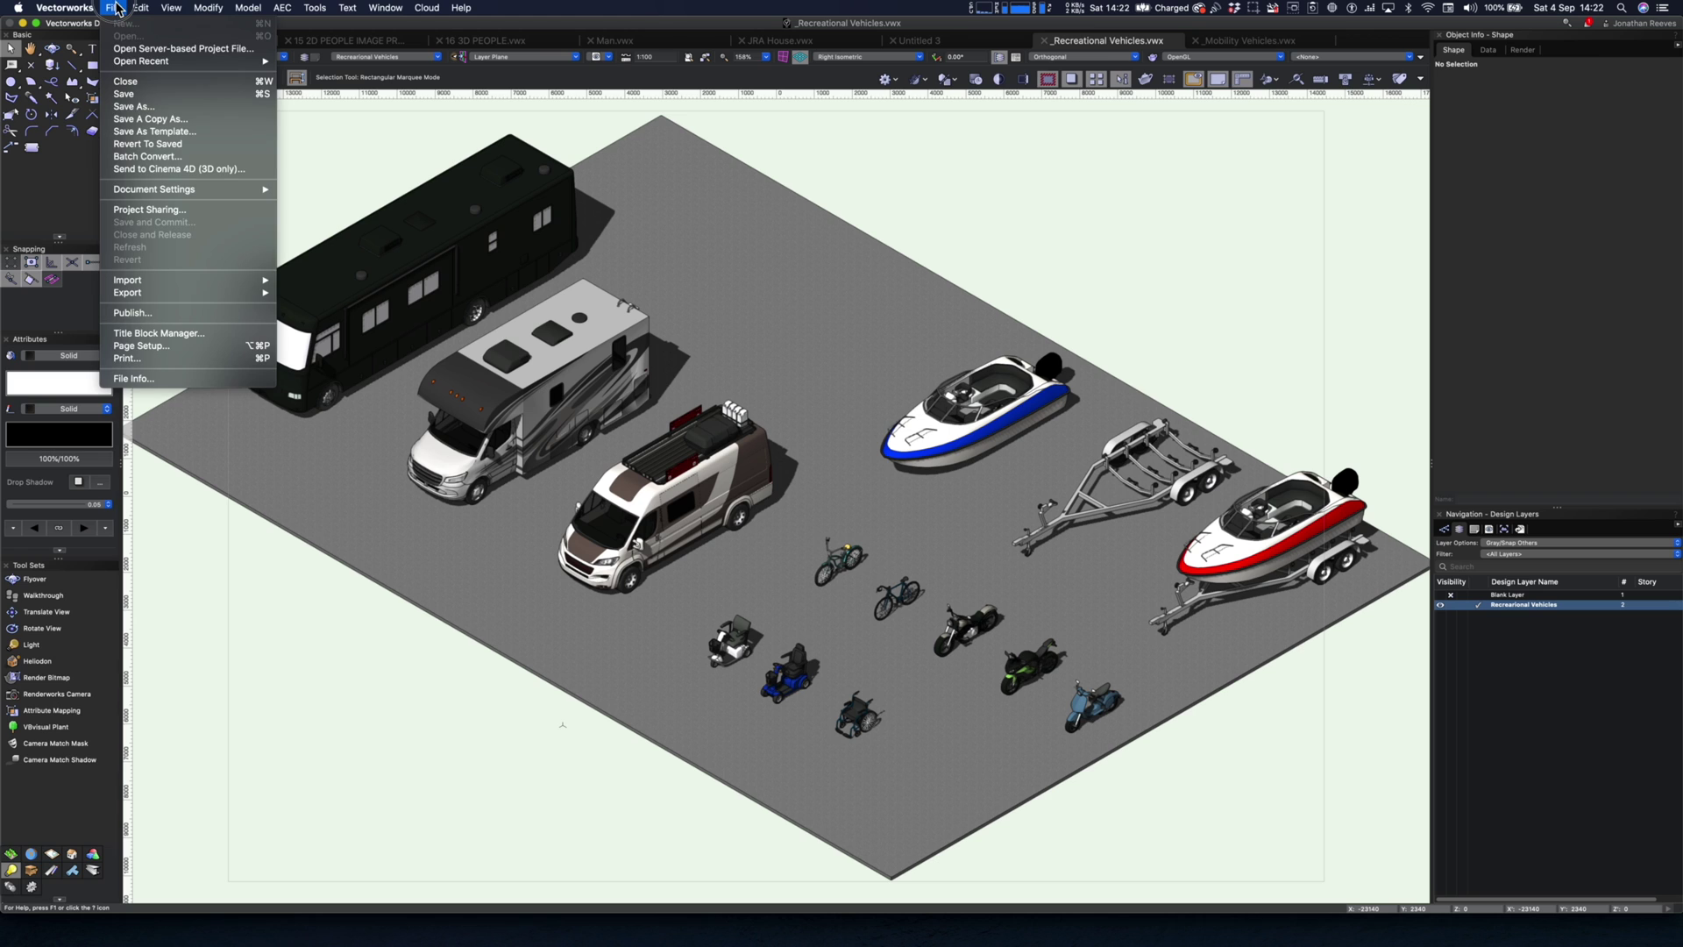
pyautogui.moveTo(134, 298)
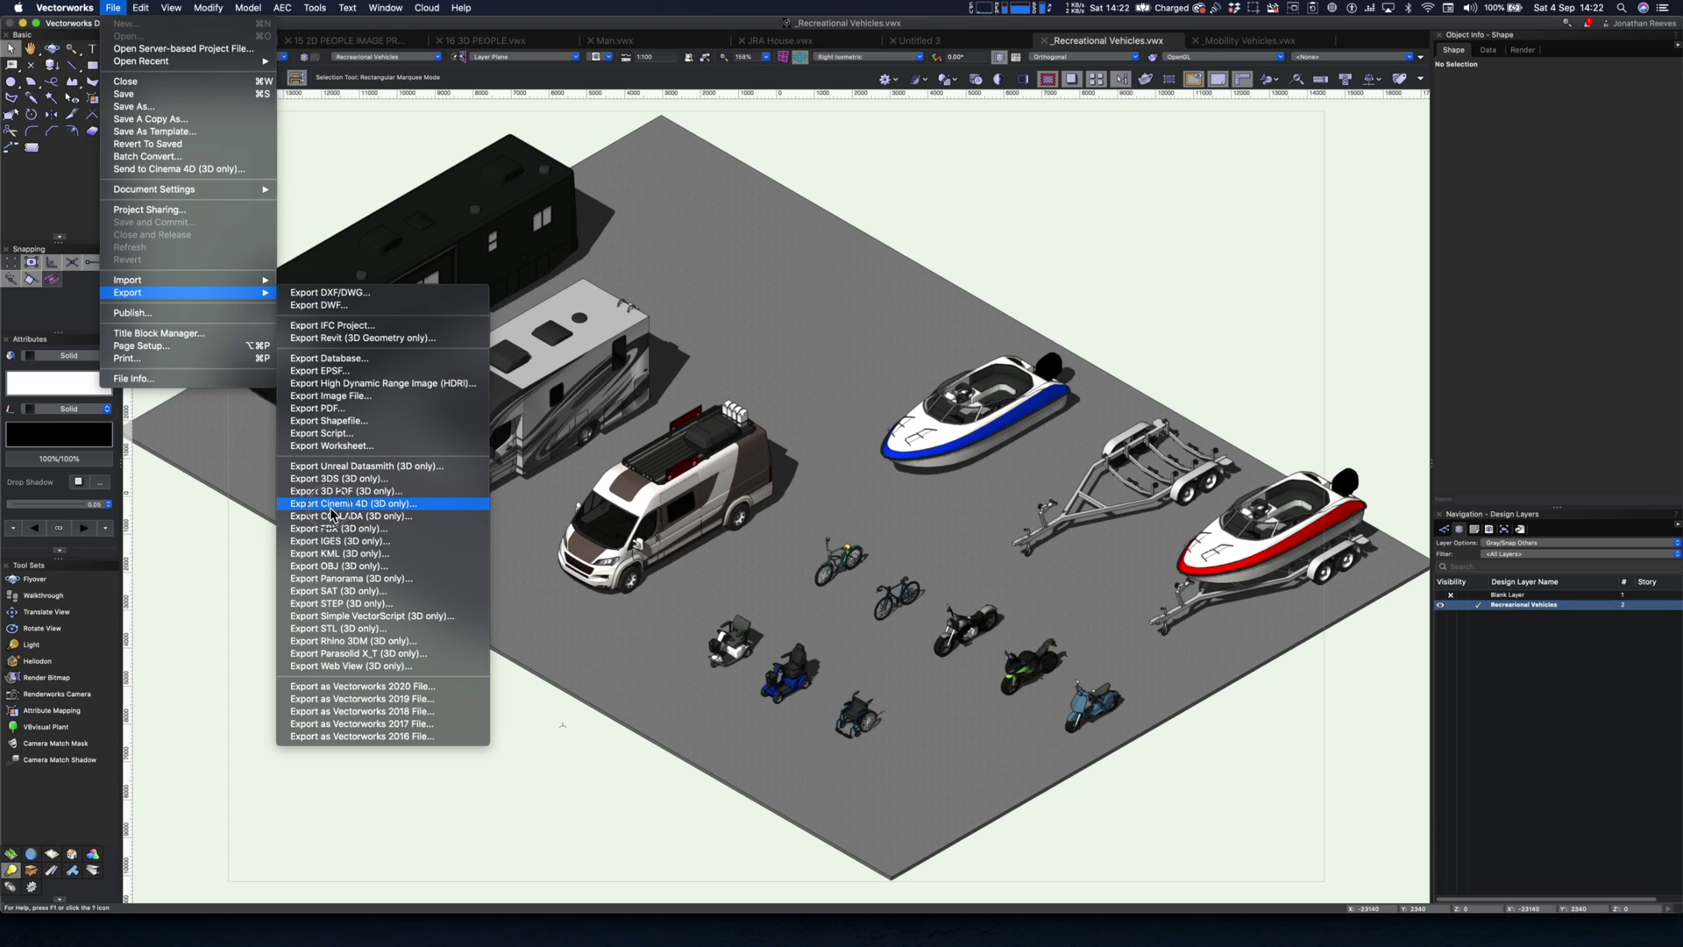
pyautogui.click(395, 513)
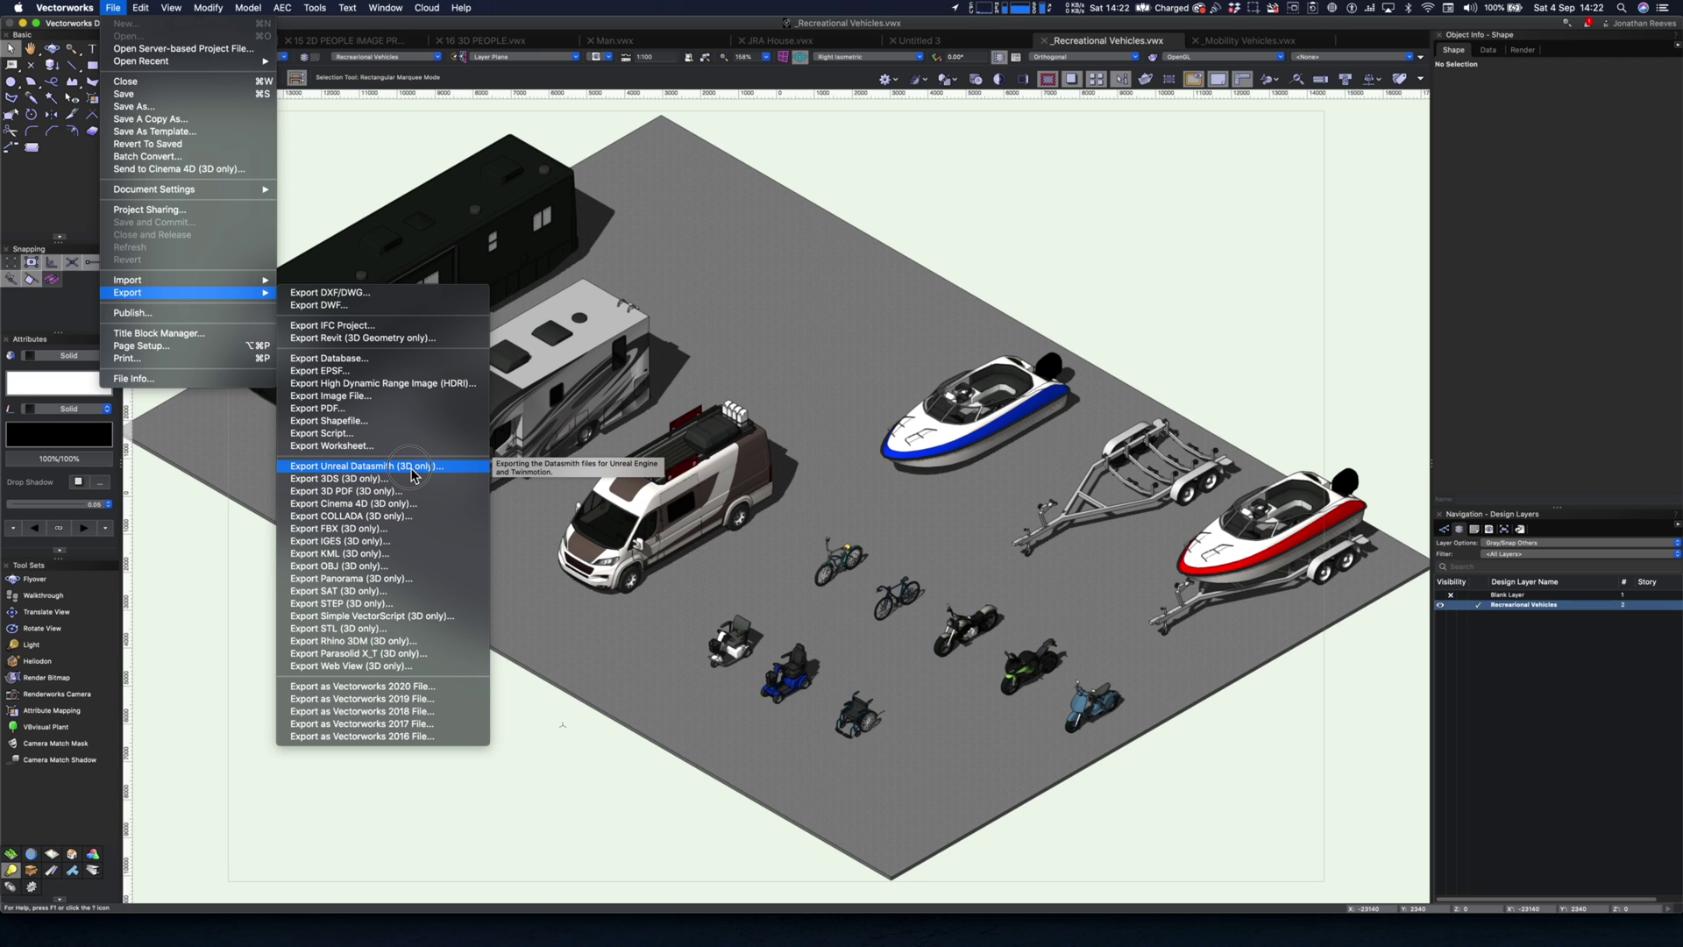
pyautogui.click(414, 474)
pyautogui.click(810, 252)
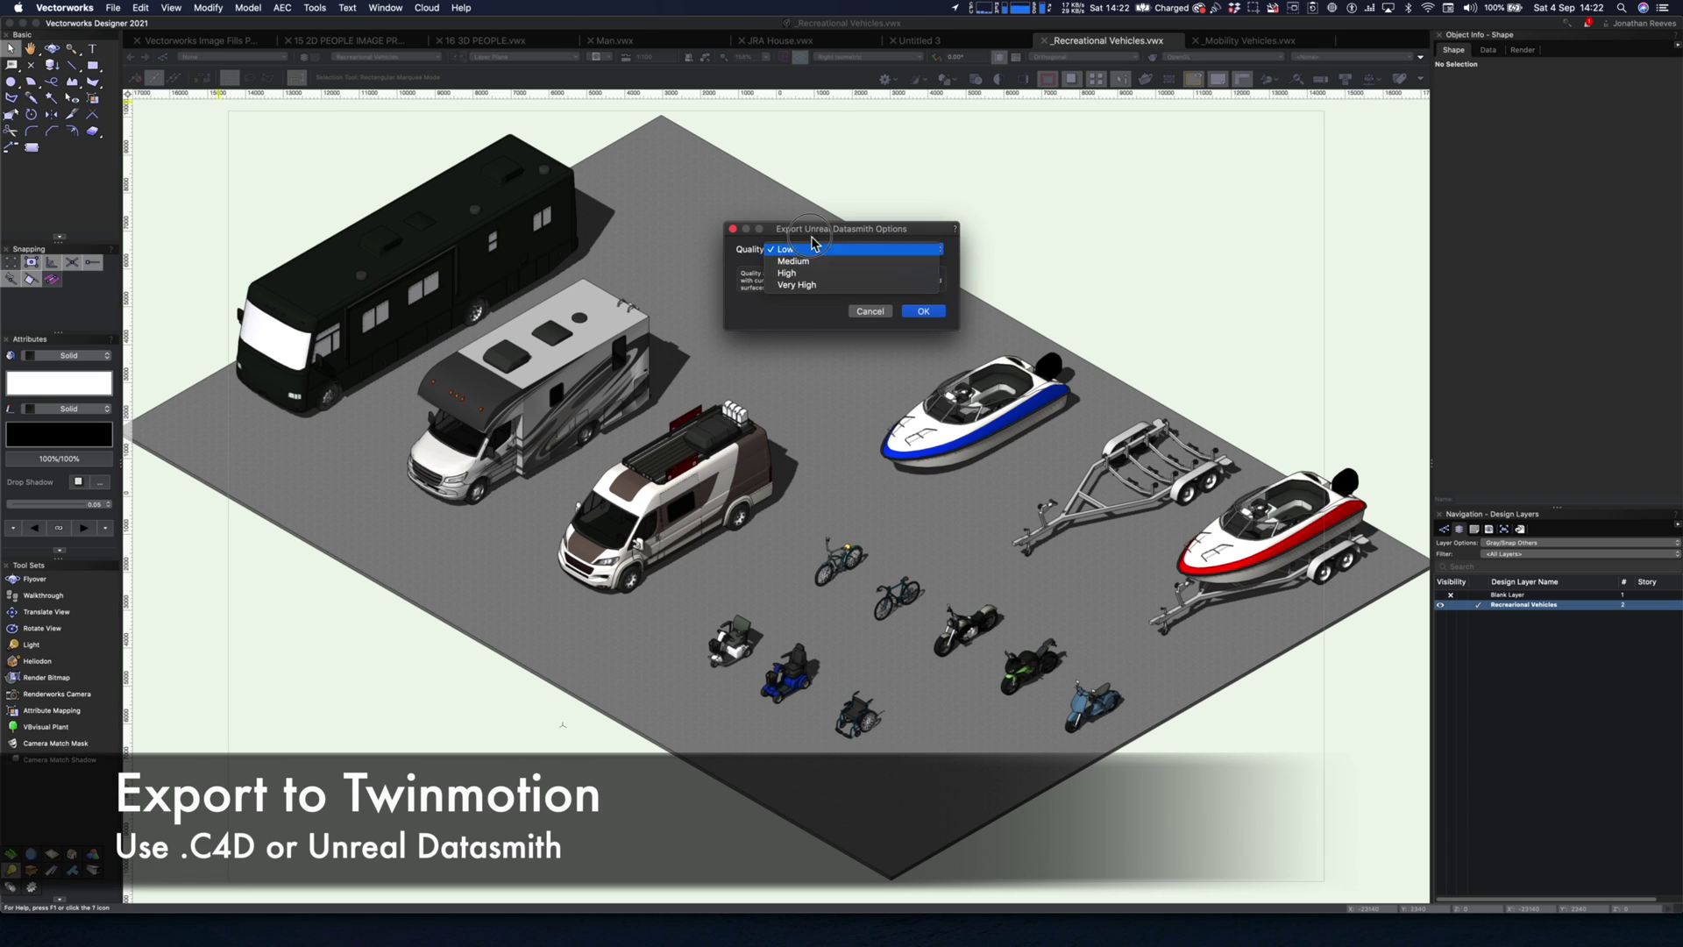
pyautogui.click(808, 273)
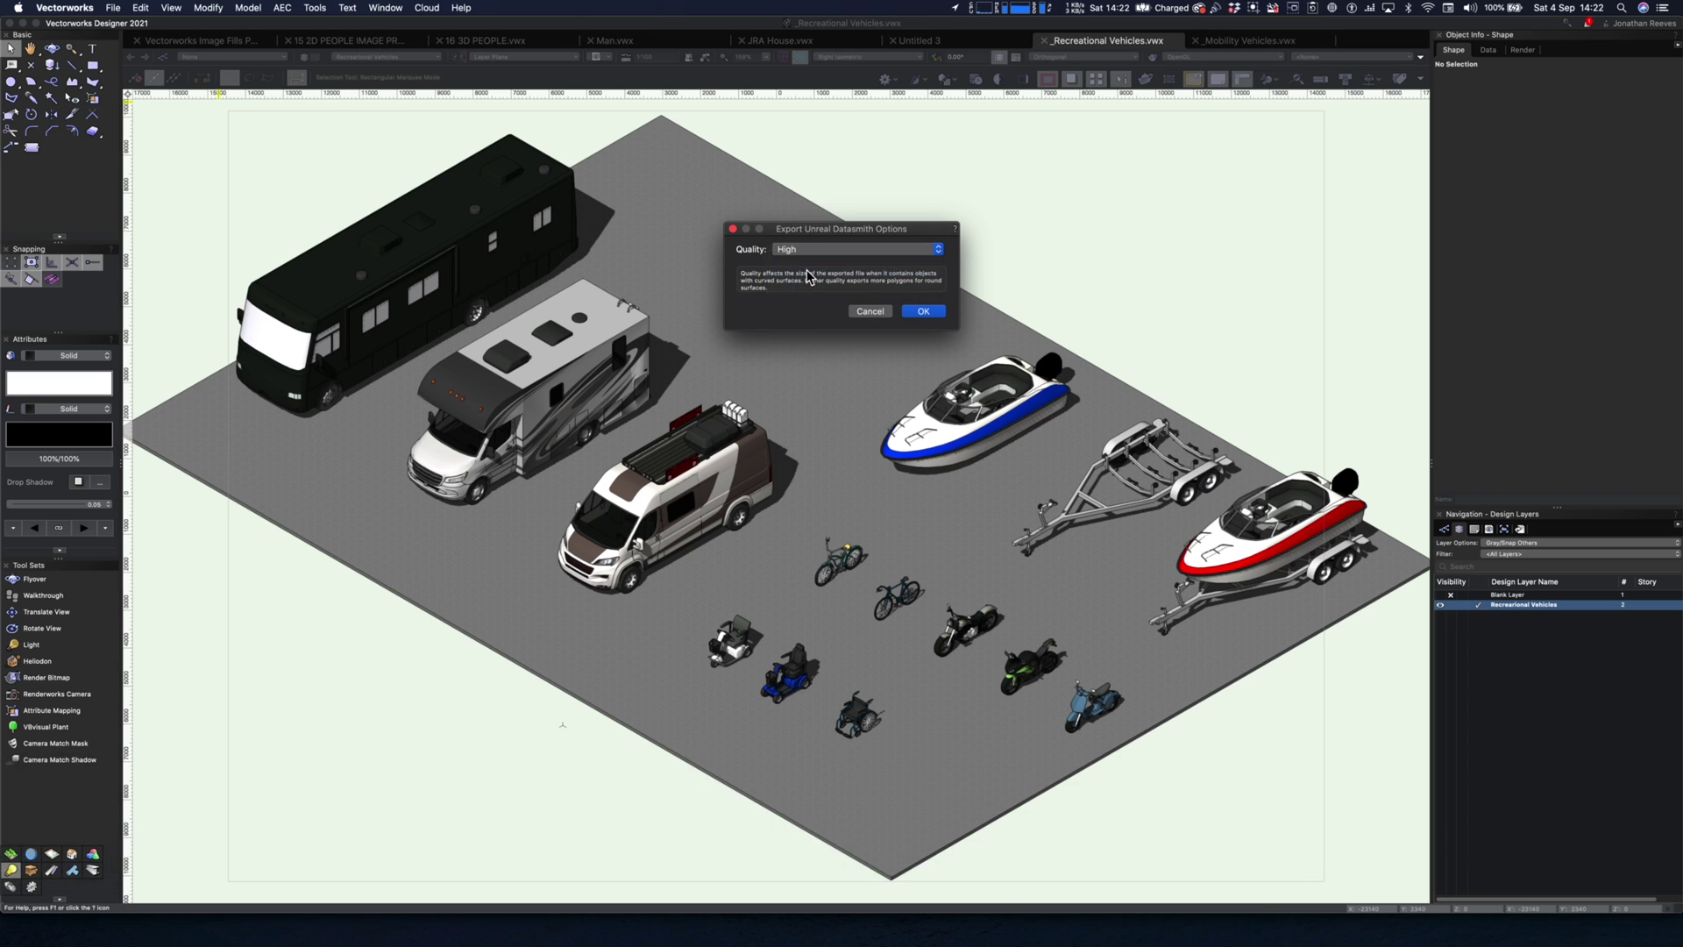
pyautogui.click(927, 313)
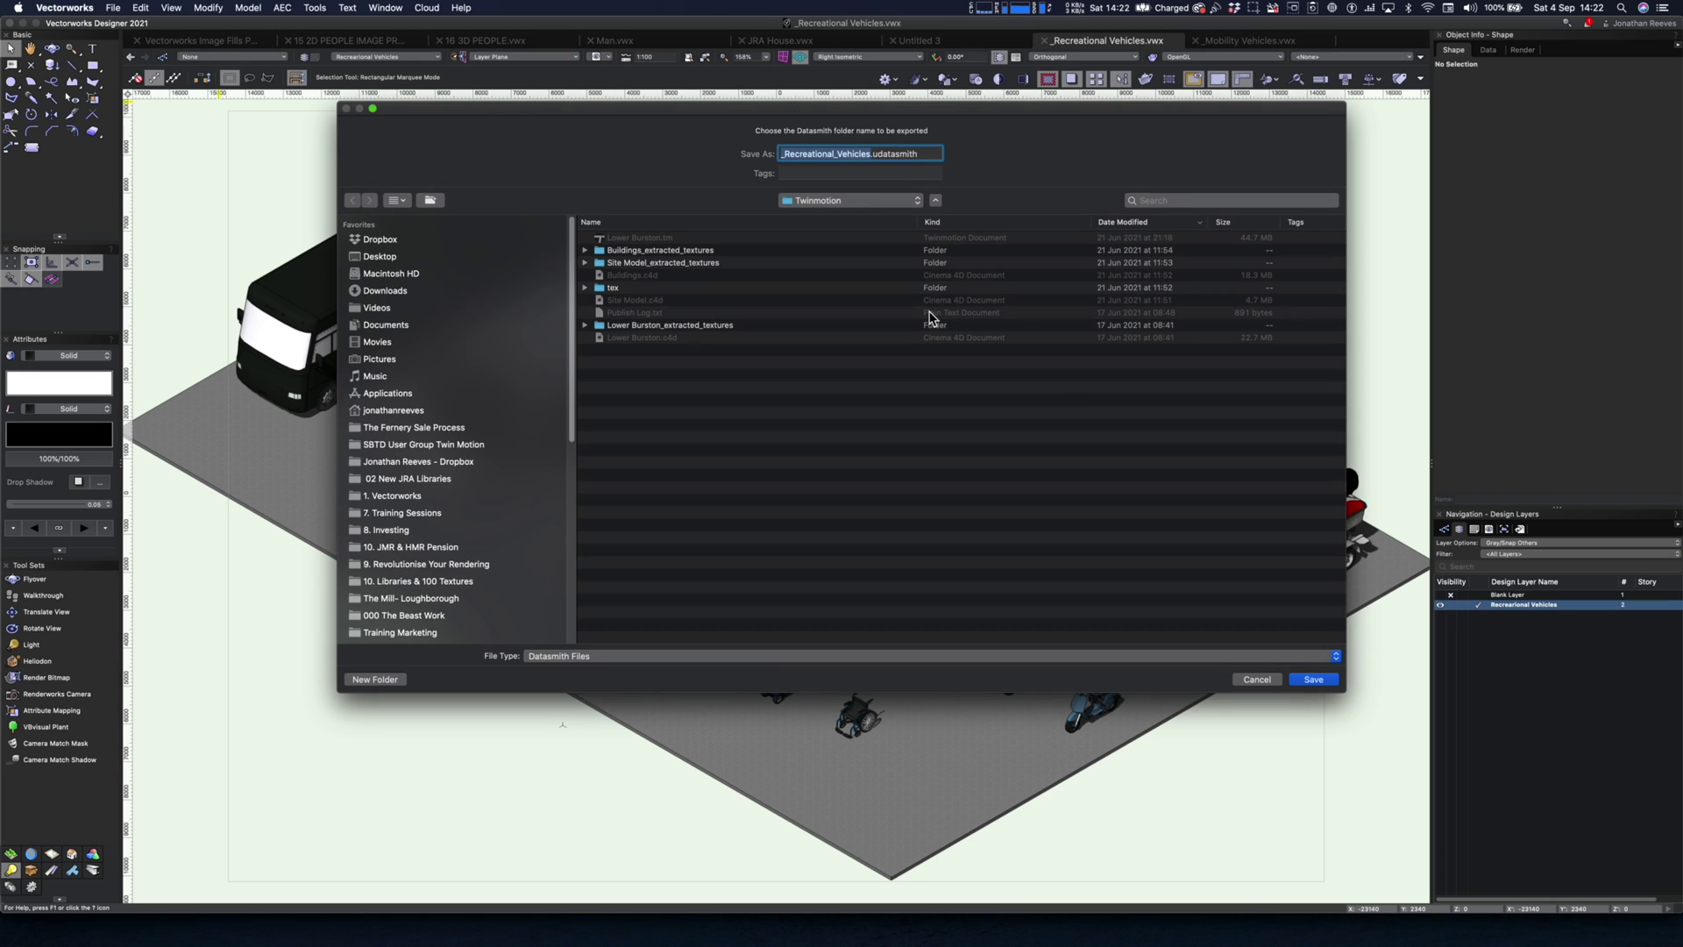
# Step: Create a 'Twinmotion Vehicles' folder in Documents and save the Datasmith export there
pyautogui.click(818, 201)
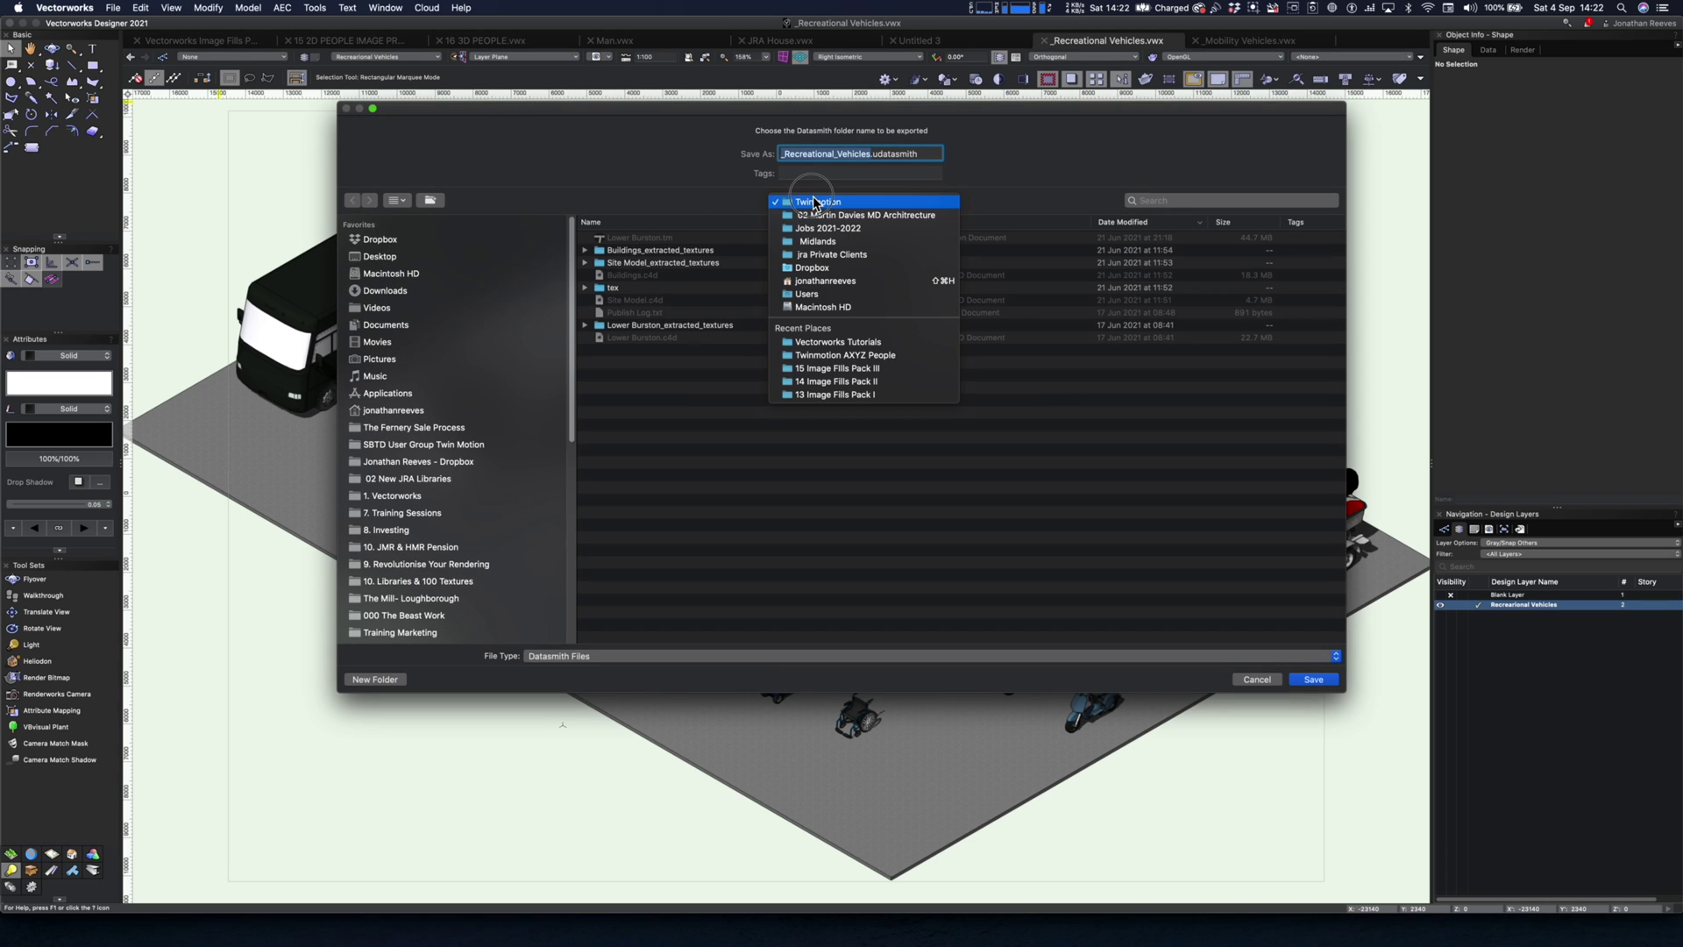
pyautogui.click(478, 232)
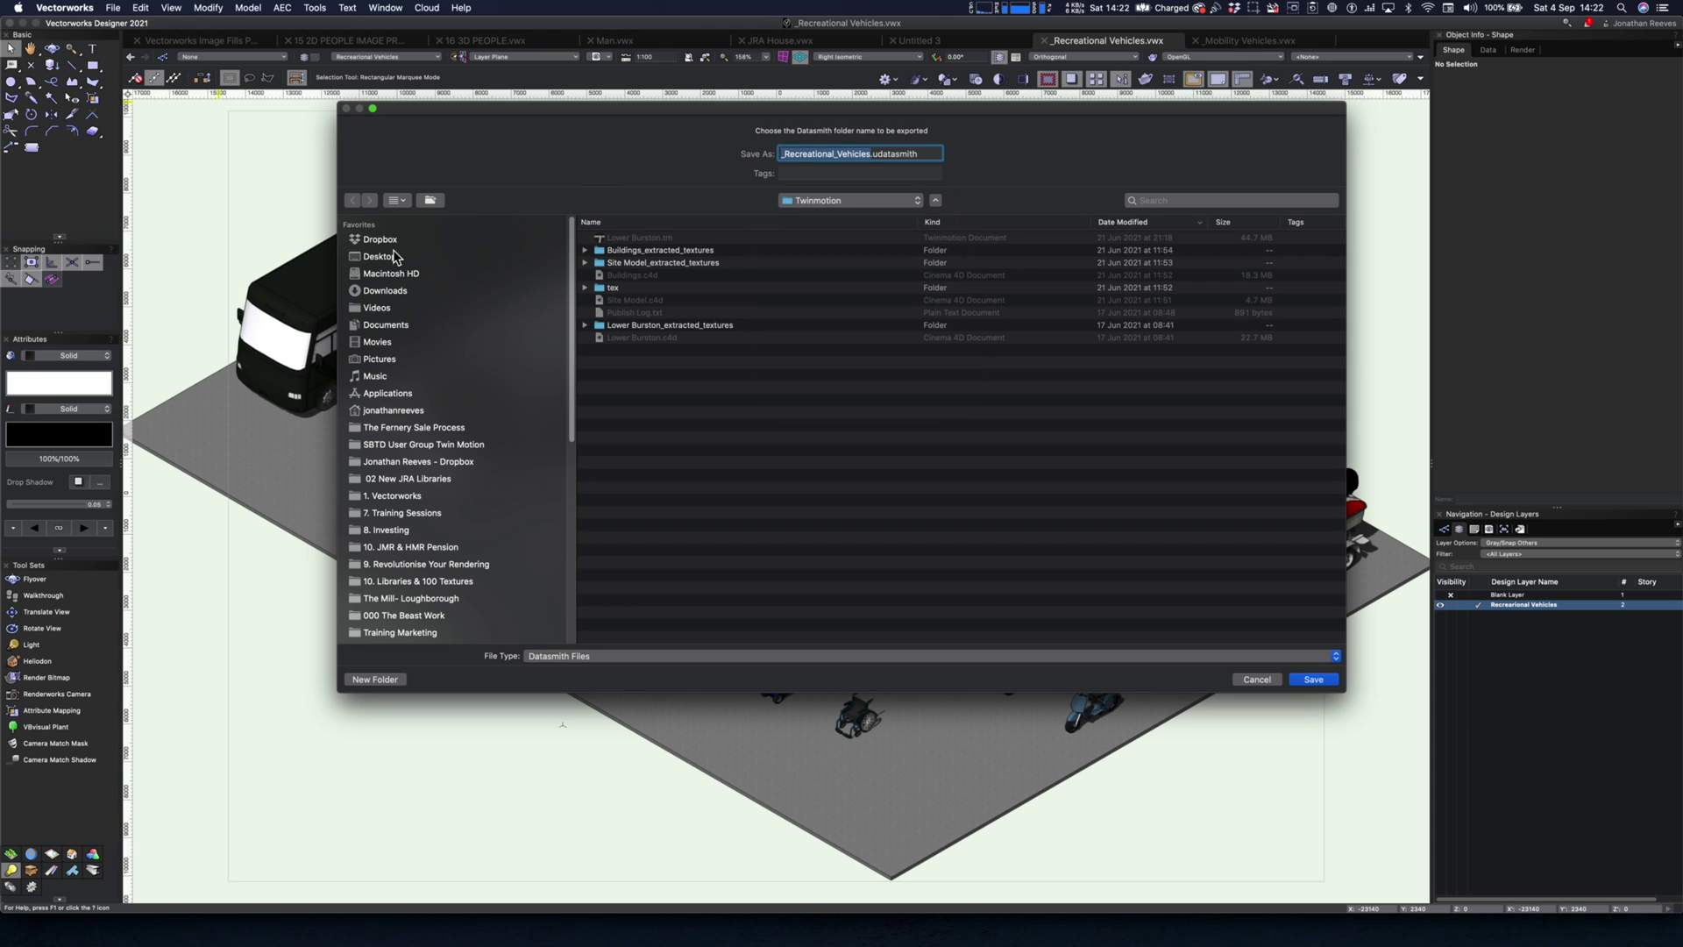
pyautogui.click(388, 327)
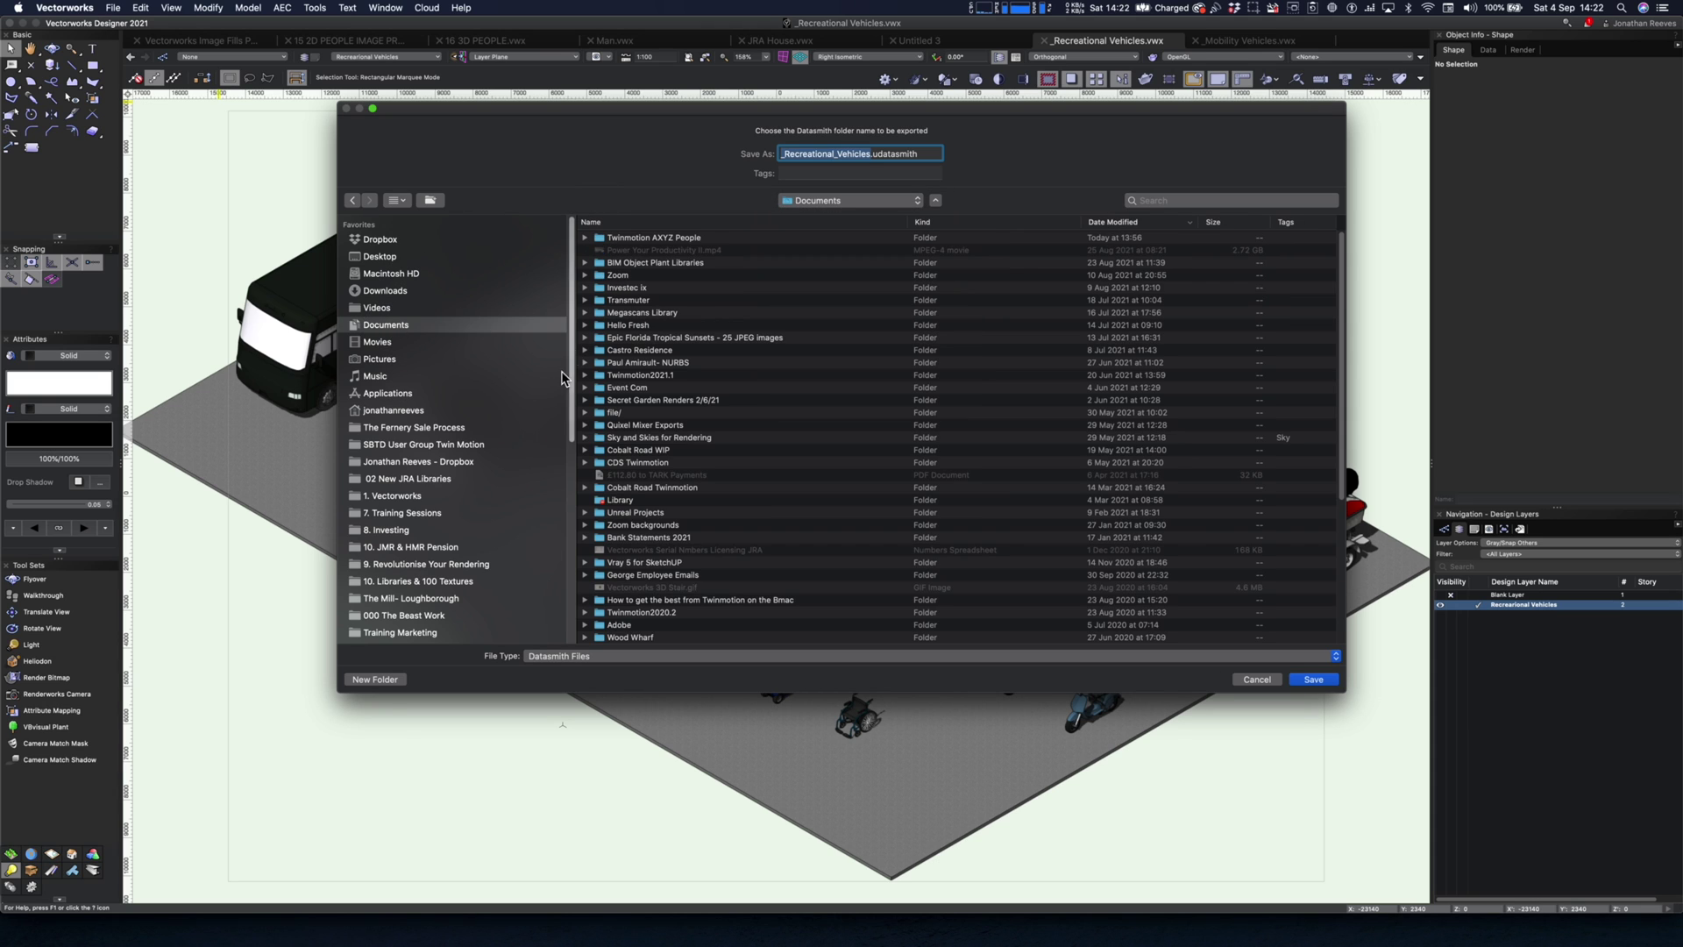
pyautogui.click(388, 680)
pyautogui.write('Twinmotion Vehicles')
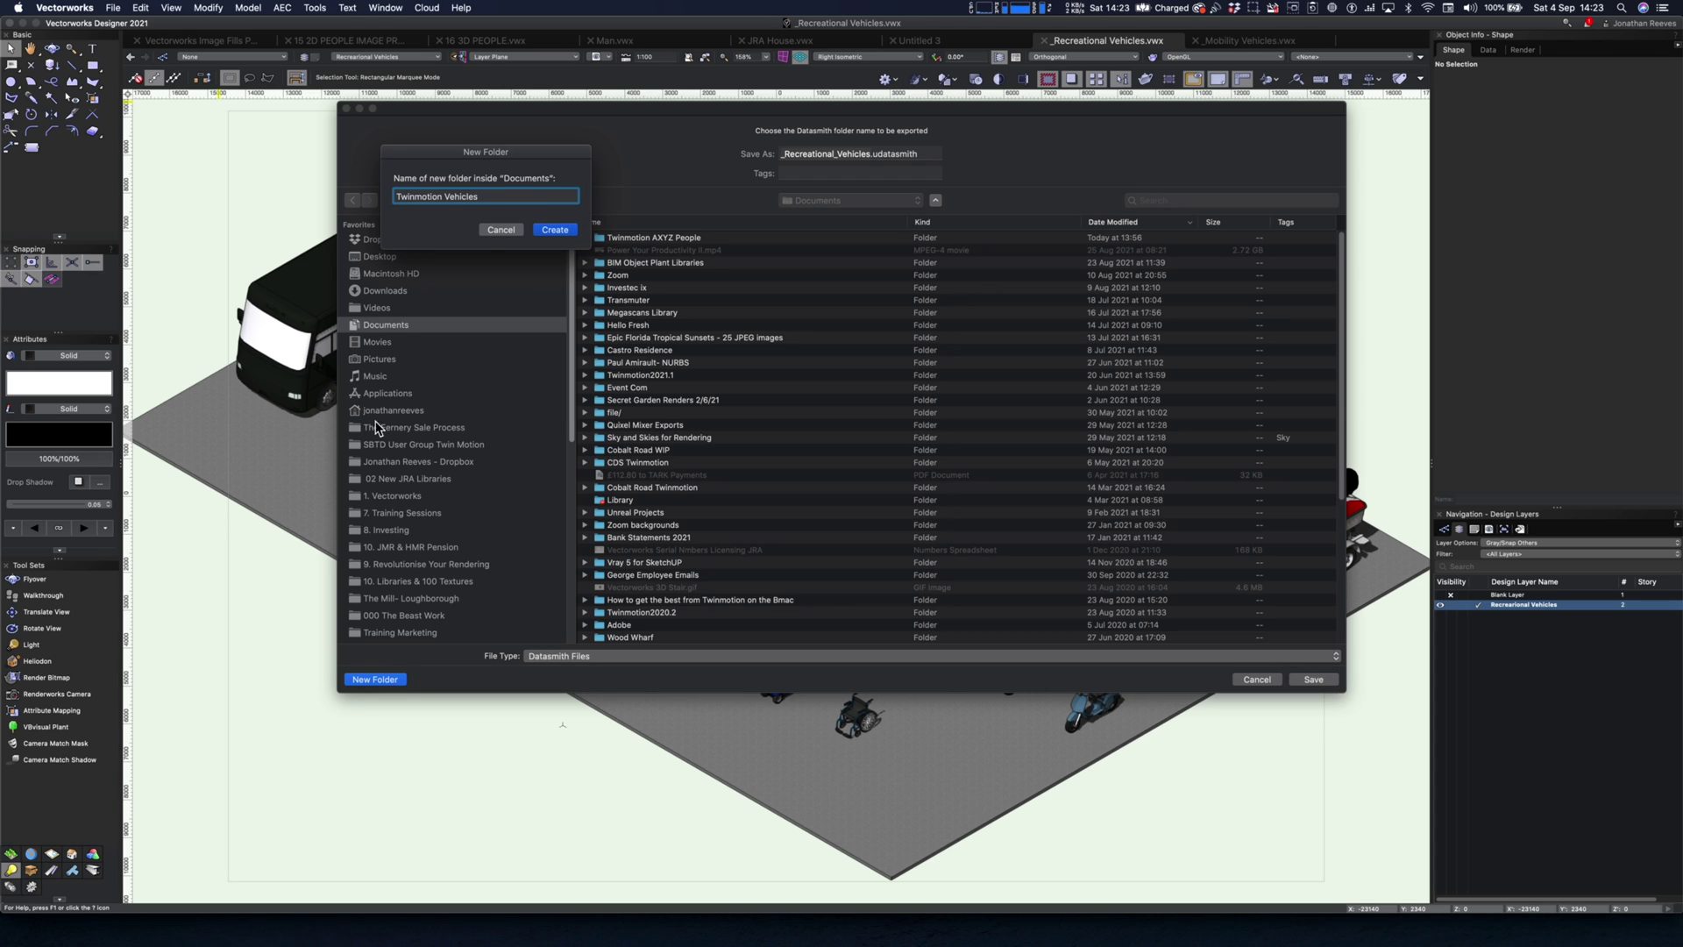
pyautogui.click(555, 229)
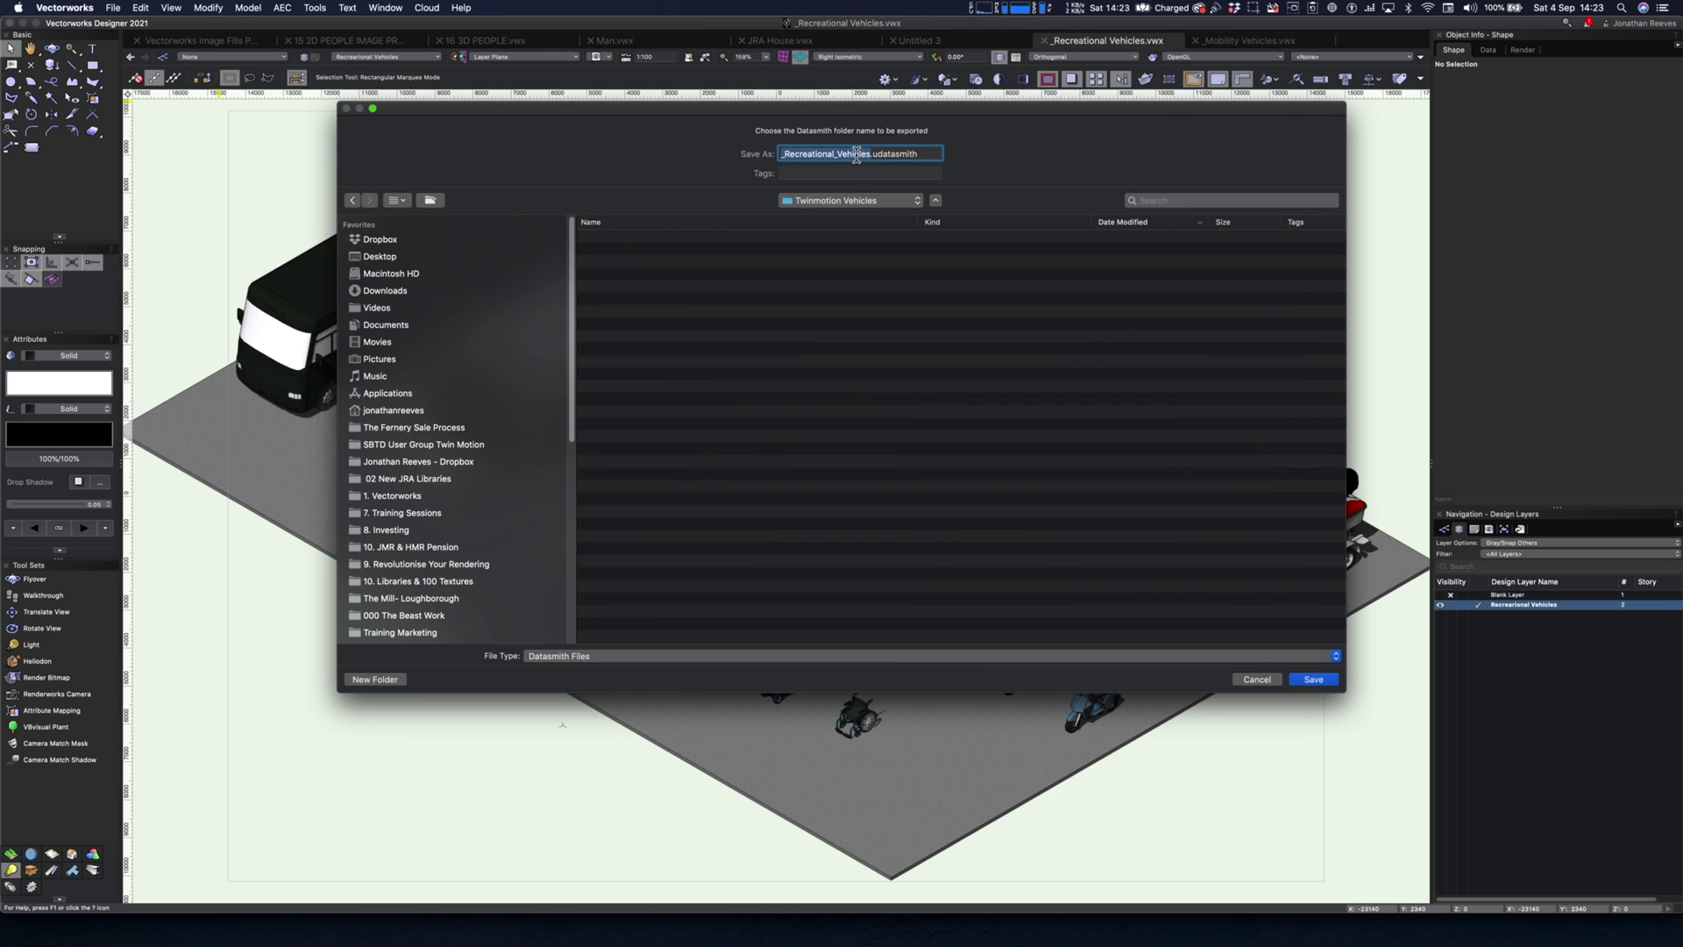
pyautogui.click(1314, 680)
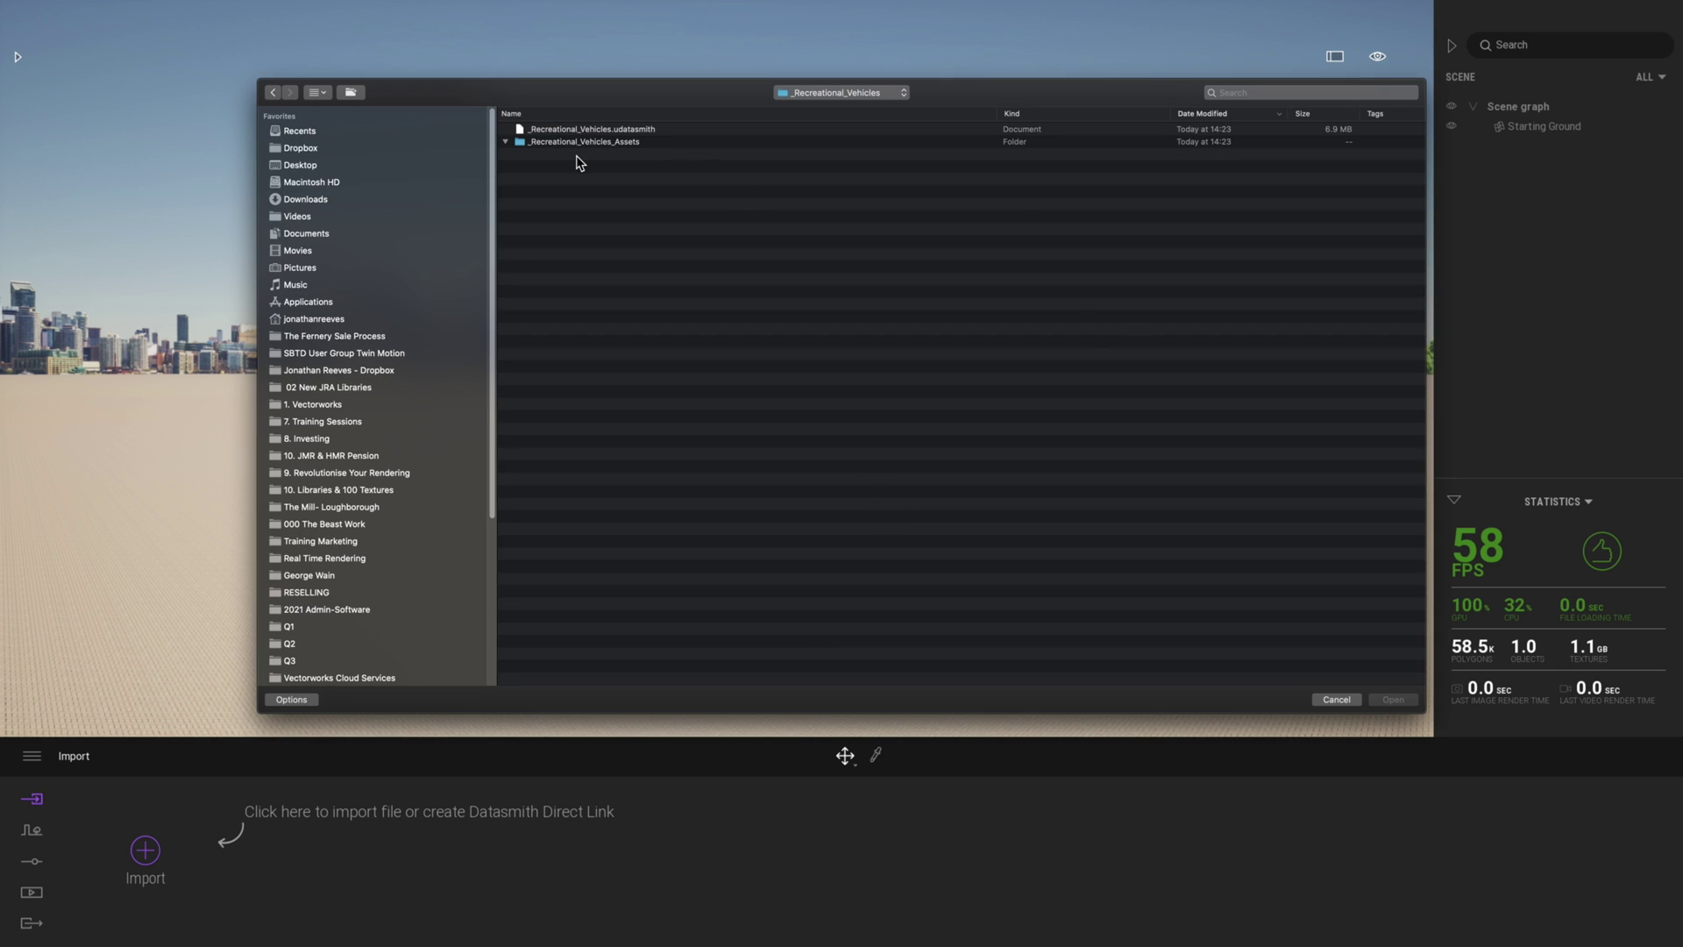
# Step: Select _Recreational_Vehicles.udatasmith and open it for import
pyautogui.click(571, 130)
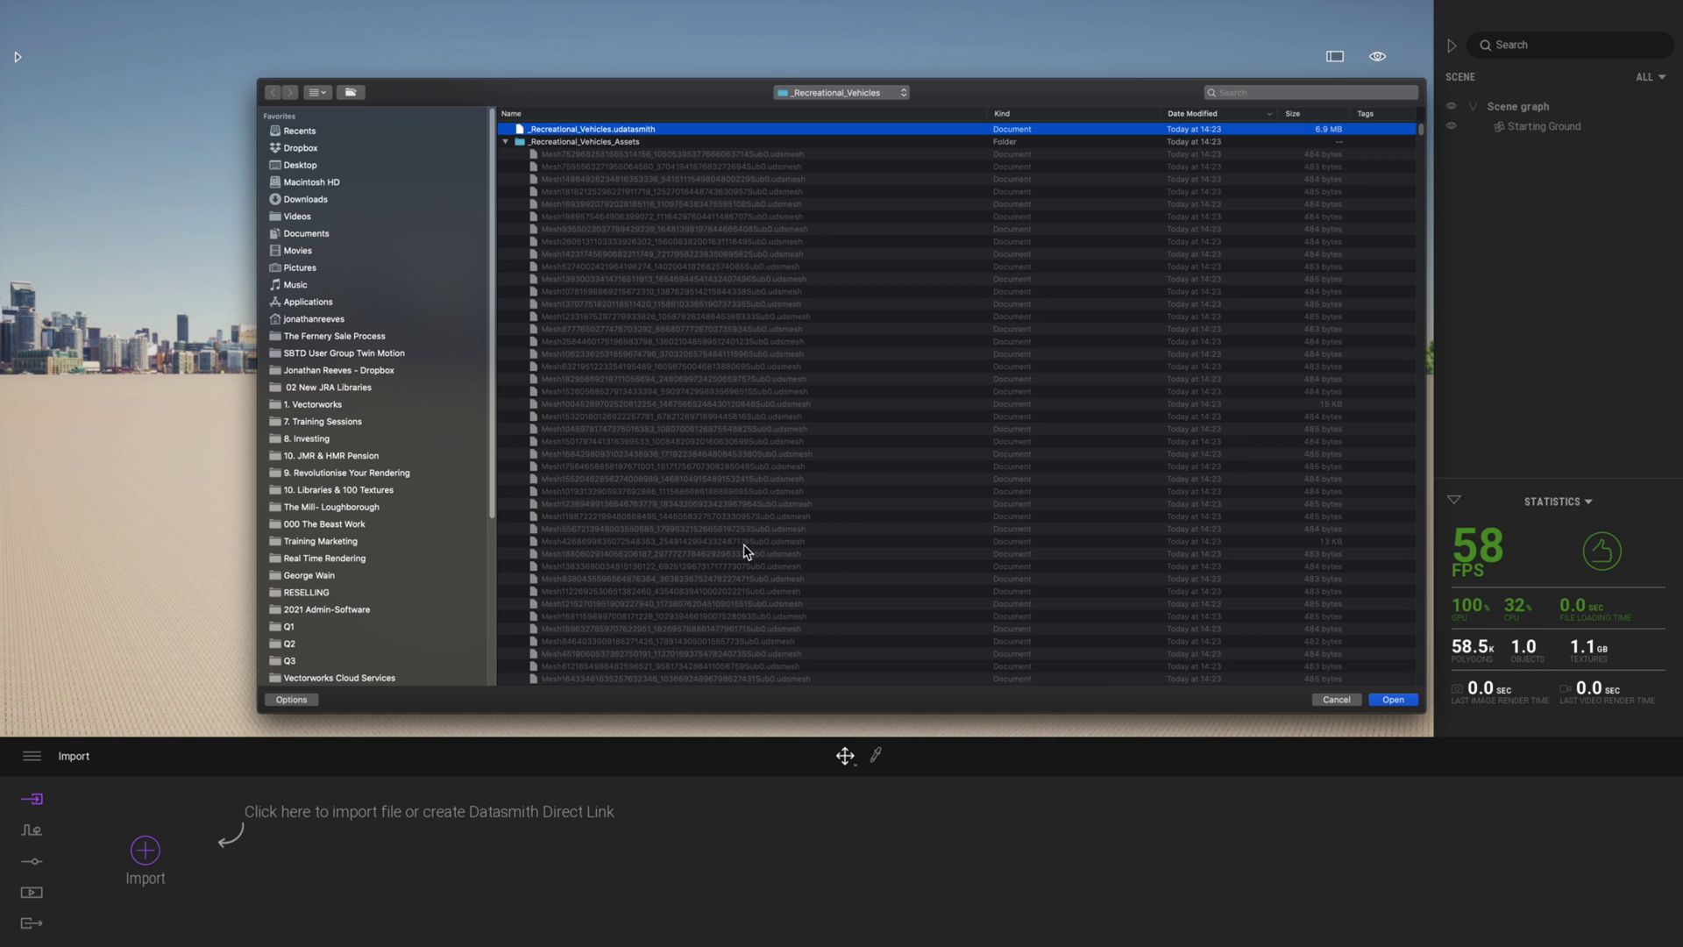
pyautogui.click(1400, 702)
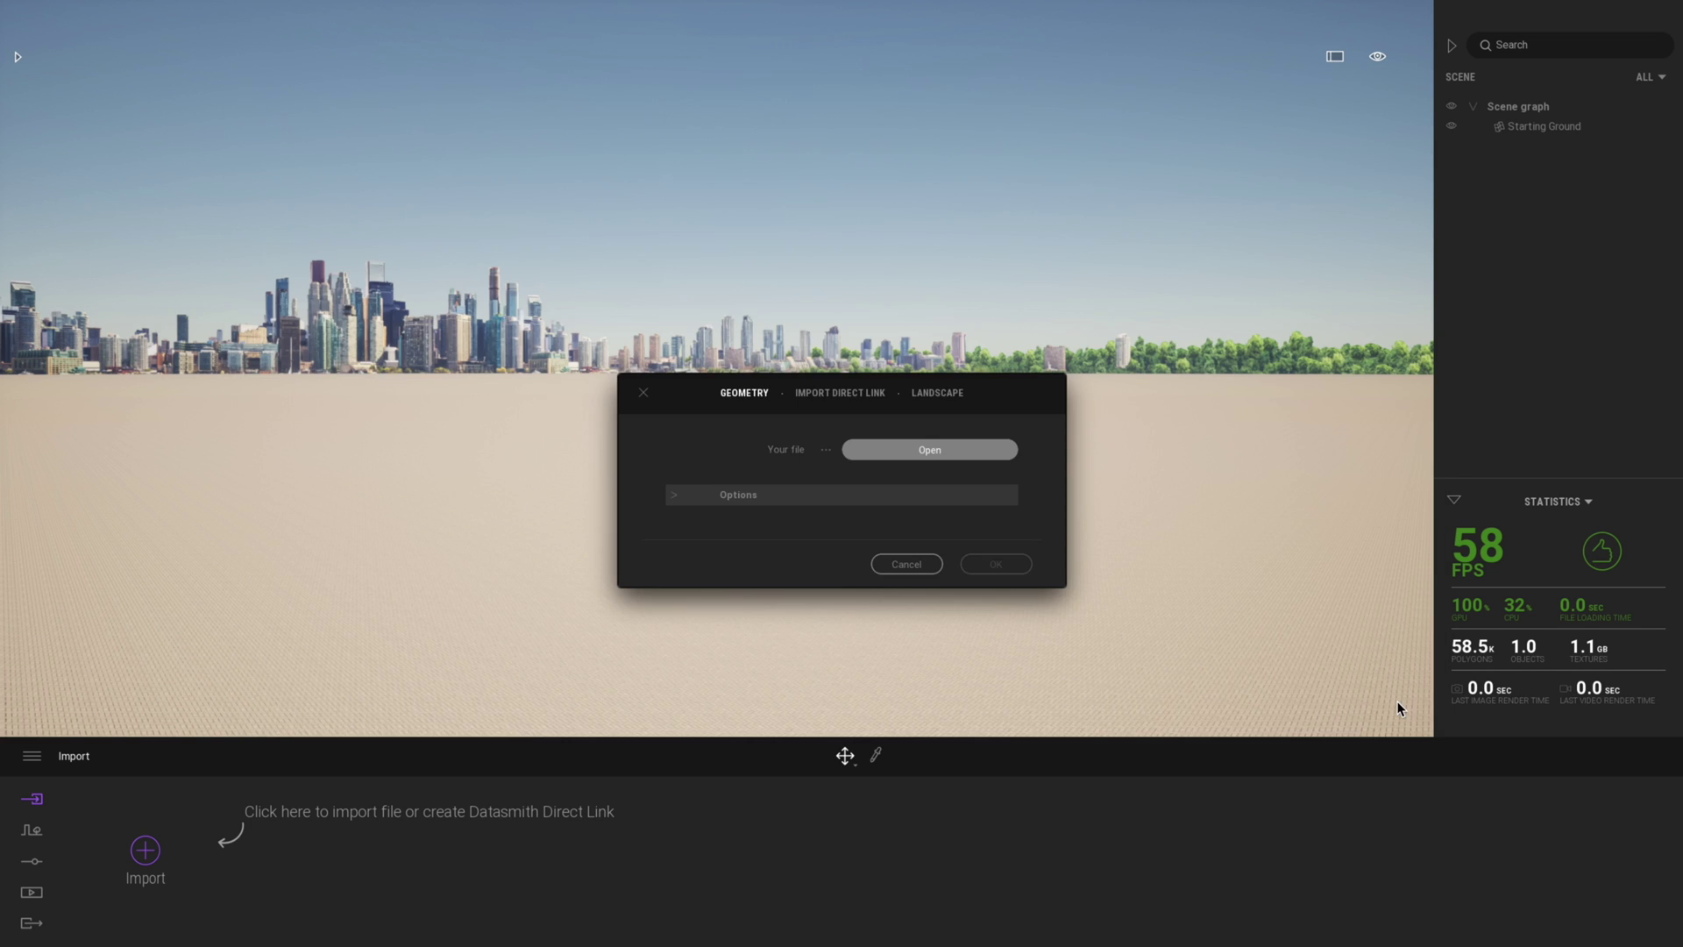
# Step: Import the vehicles file with Collapse set to Keep hierarchy and frame the imported objects
pyautogui.click(675, 500)
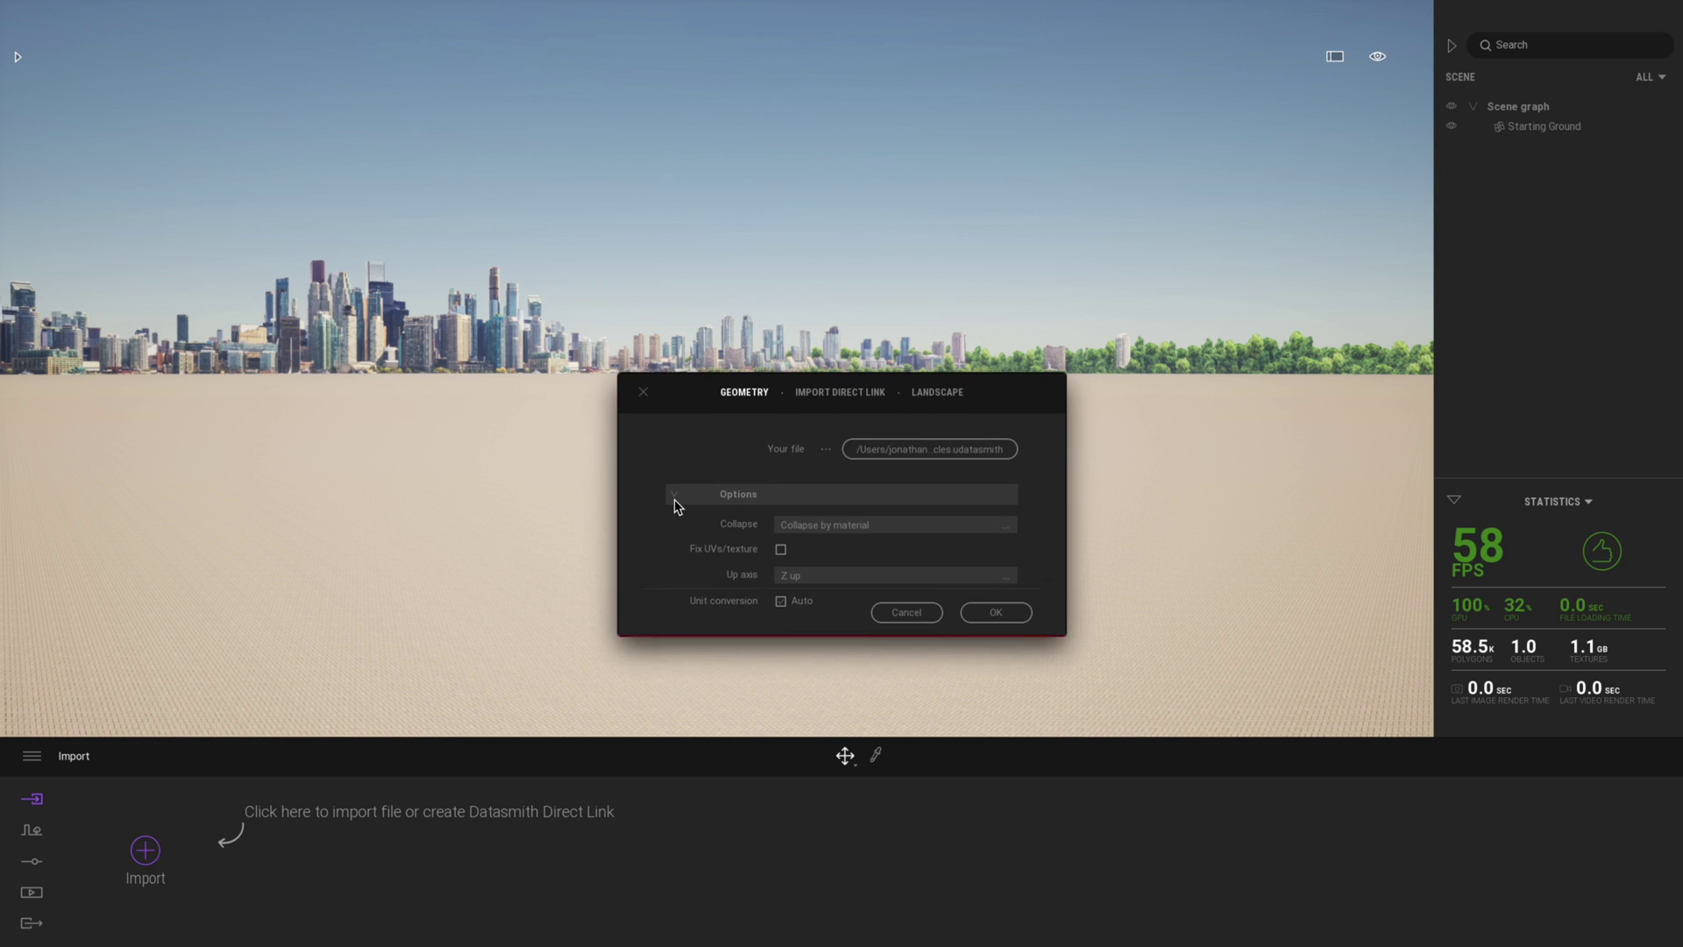
pyautogui.click(832, 526)
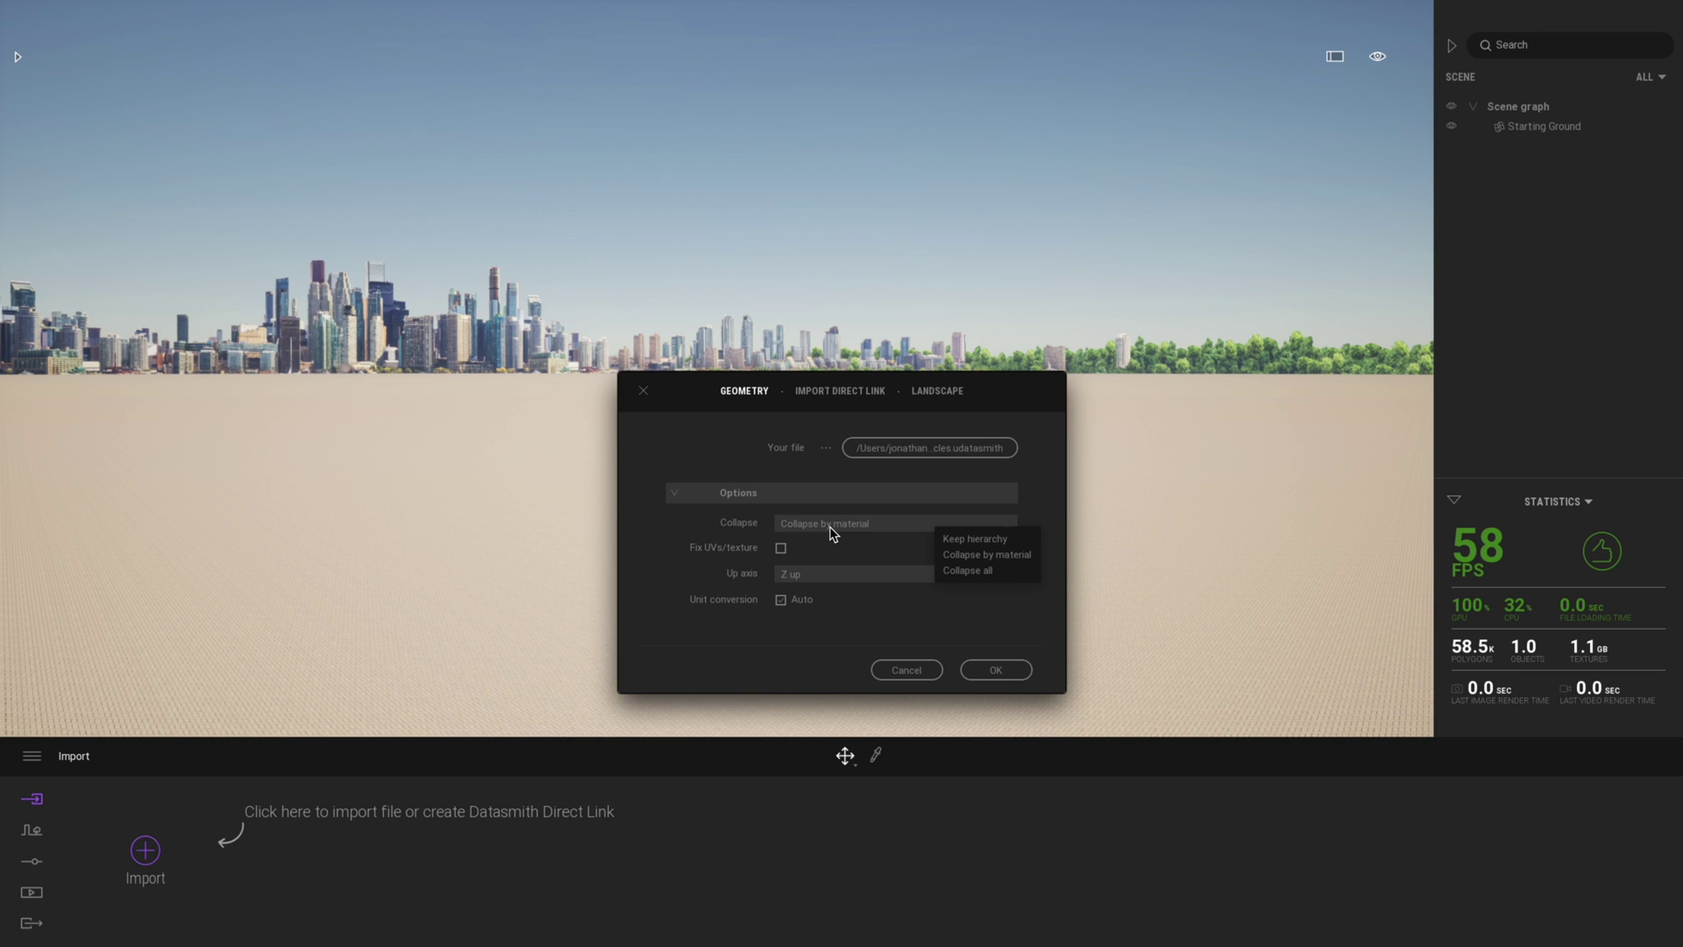
pyautogui.click(991, 539)
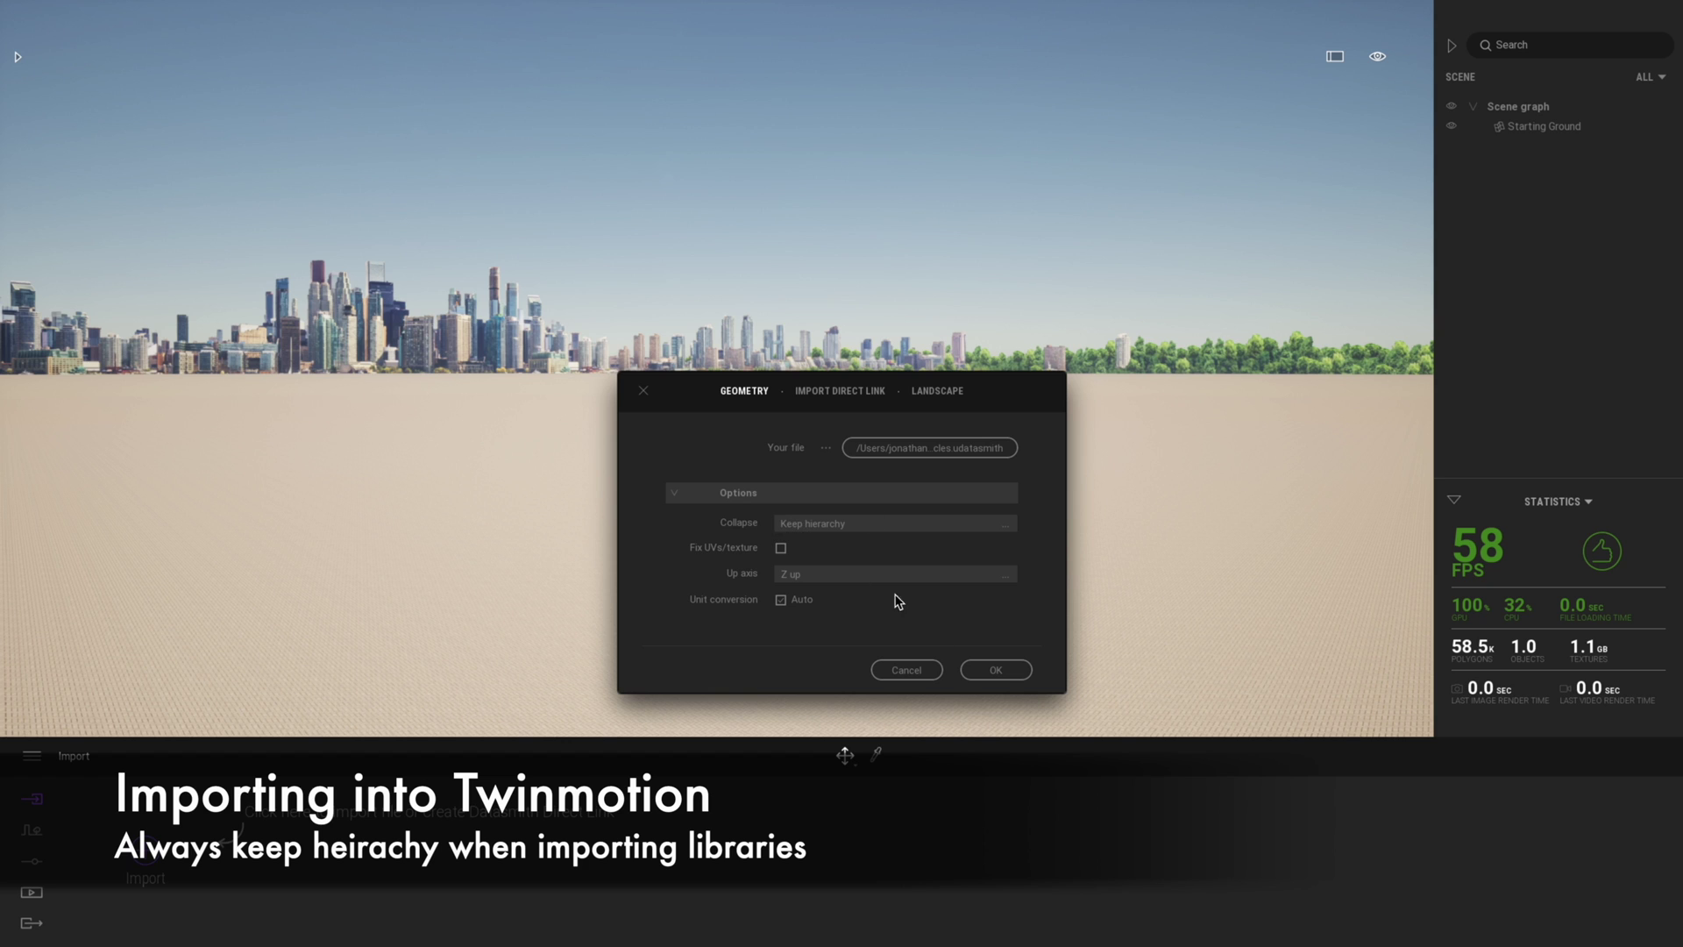
pyautogui.click(985, 670)
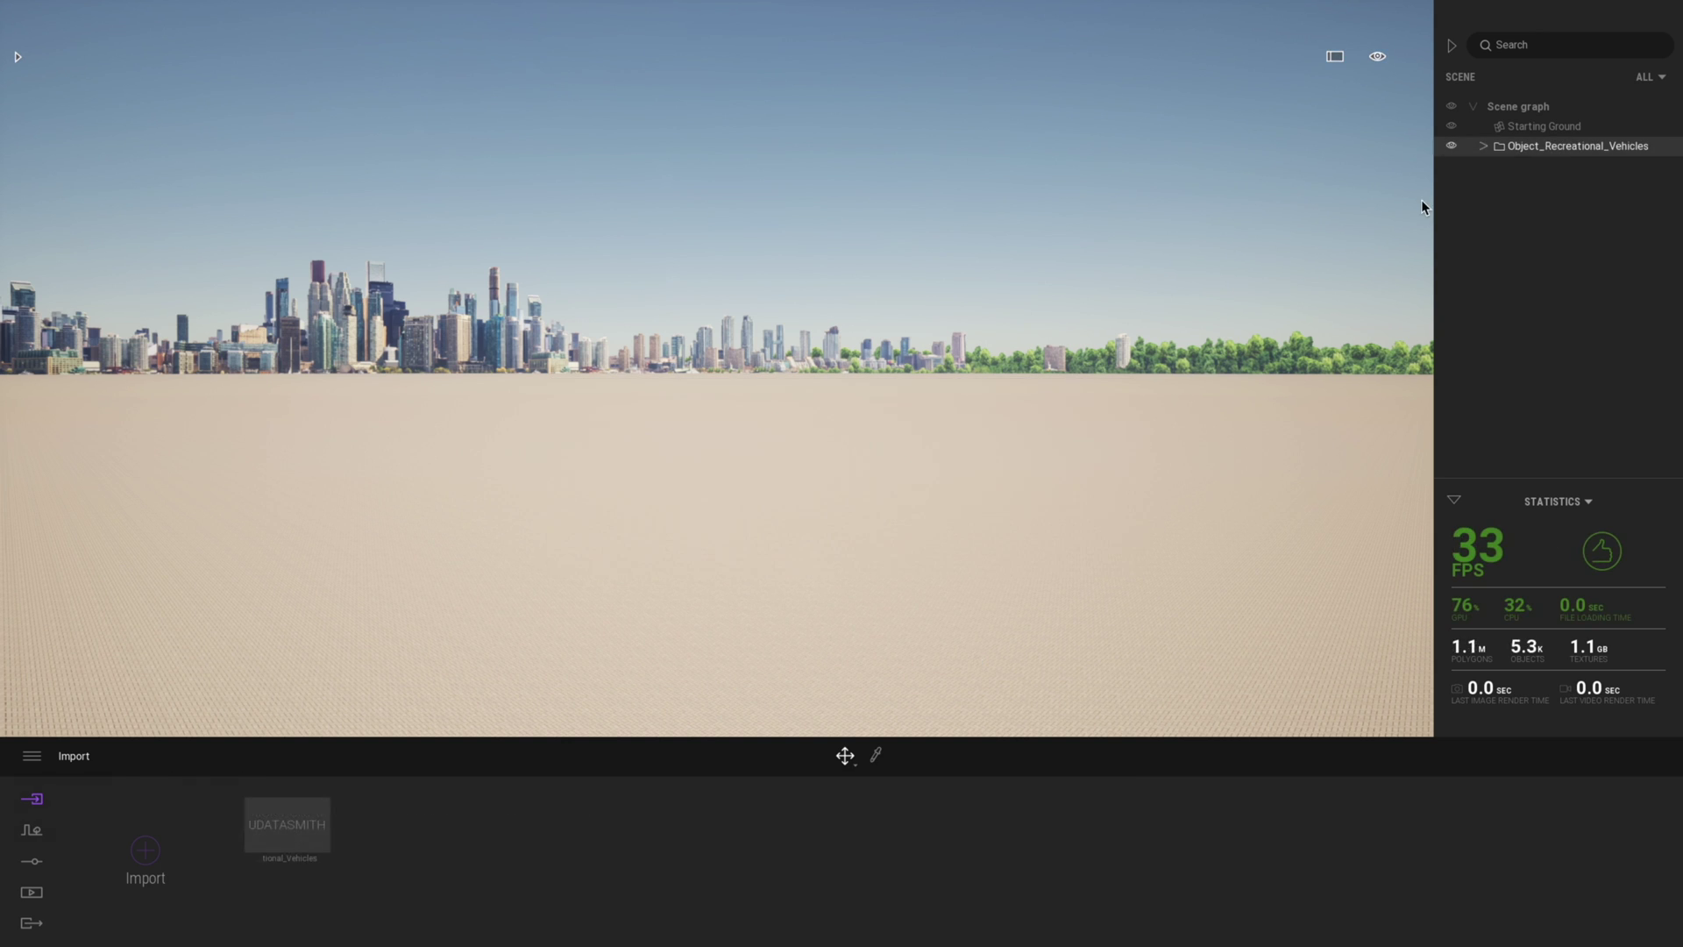
pyautogui.press('f')
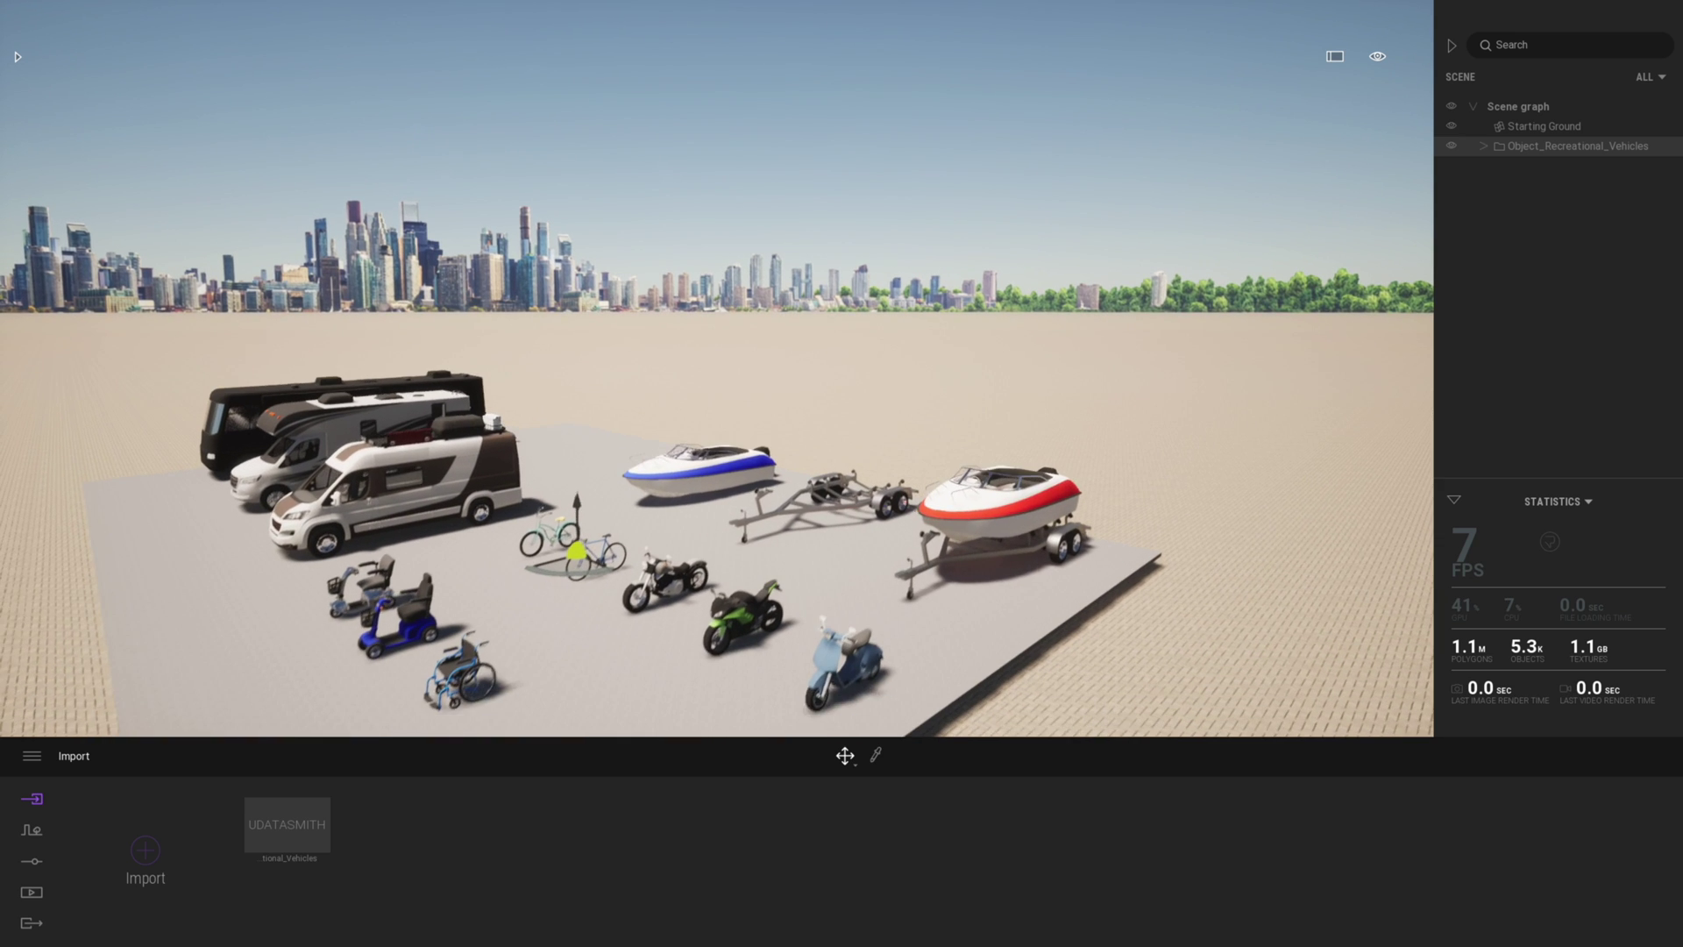
# Step: Expand Object_Recreational_Vehicles, select Vehicle_Wheelchair_Standard and frame it in the view
pyautogui.click(1485, 147)
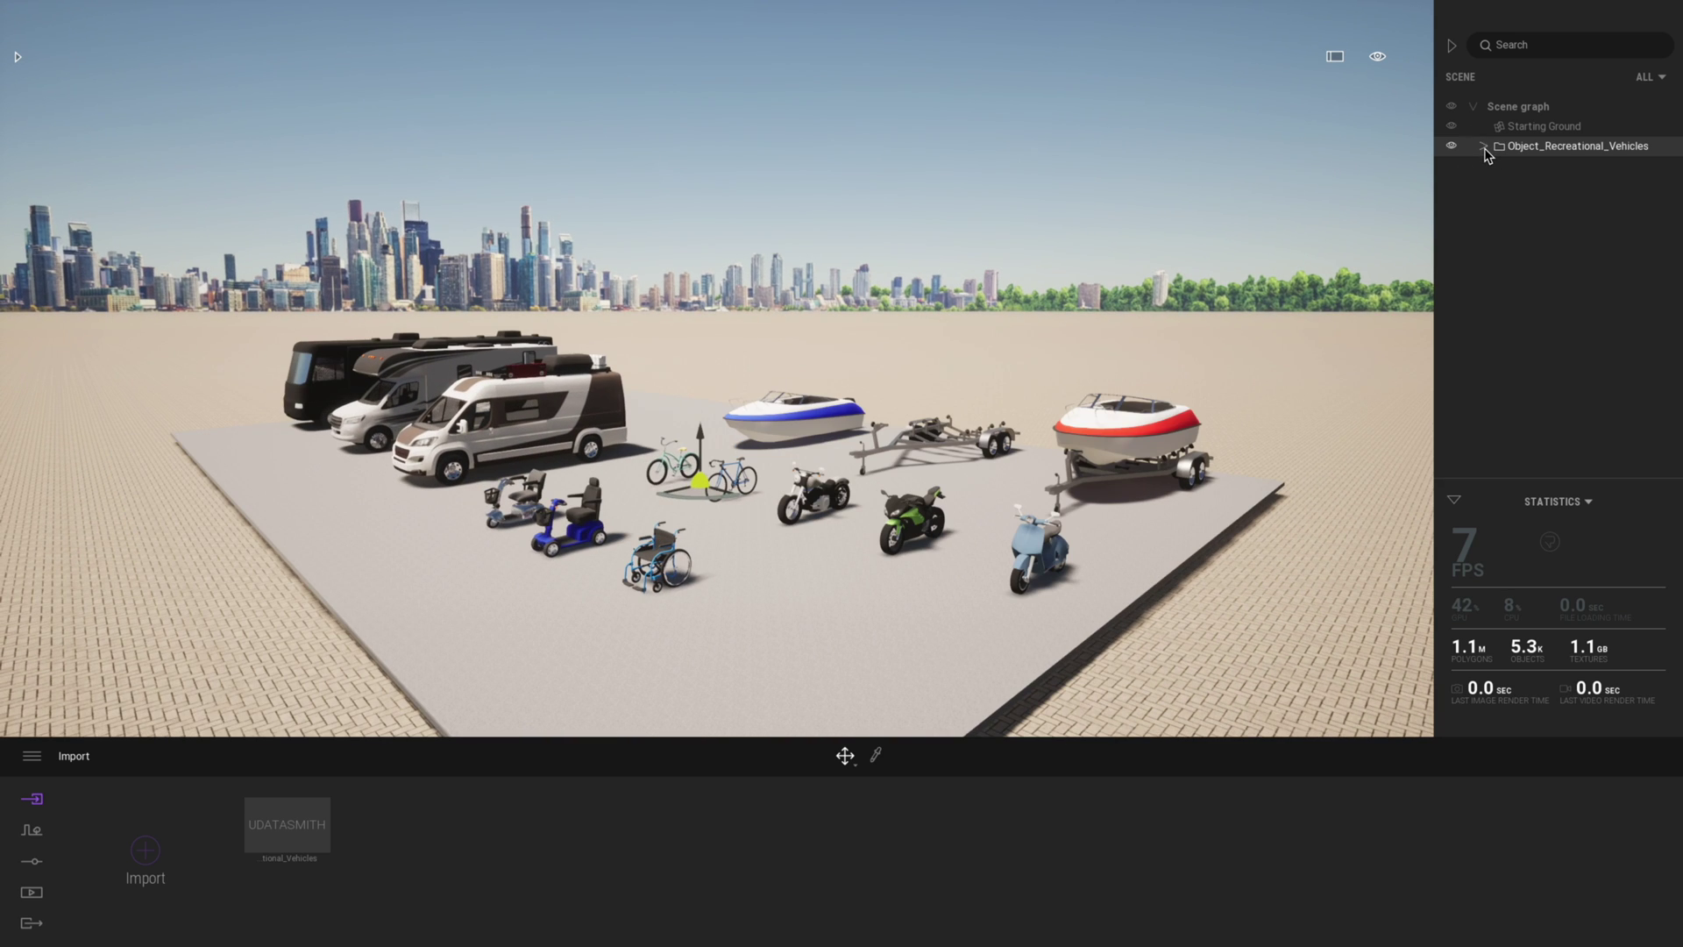
pyautogui.click(1495, 168)
pyautogui.click(1495, 167)
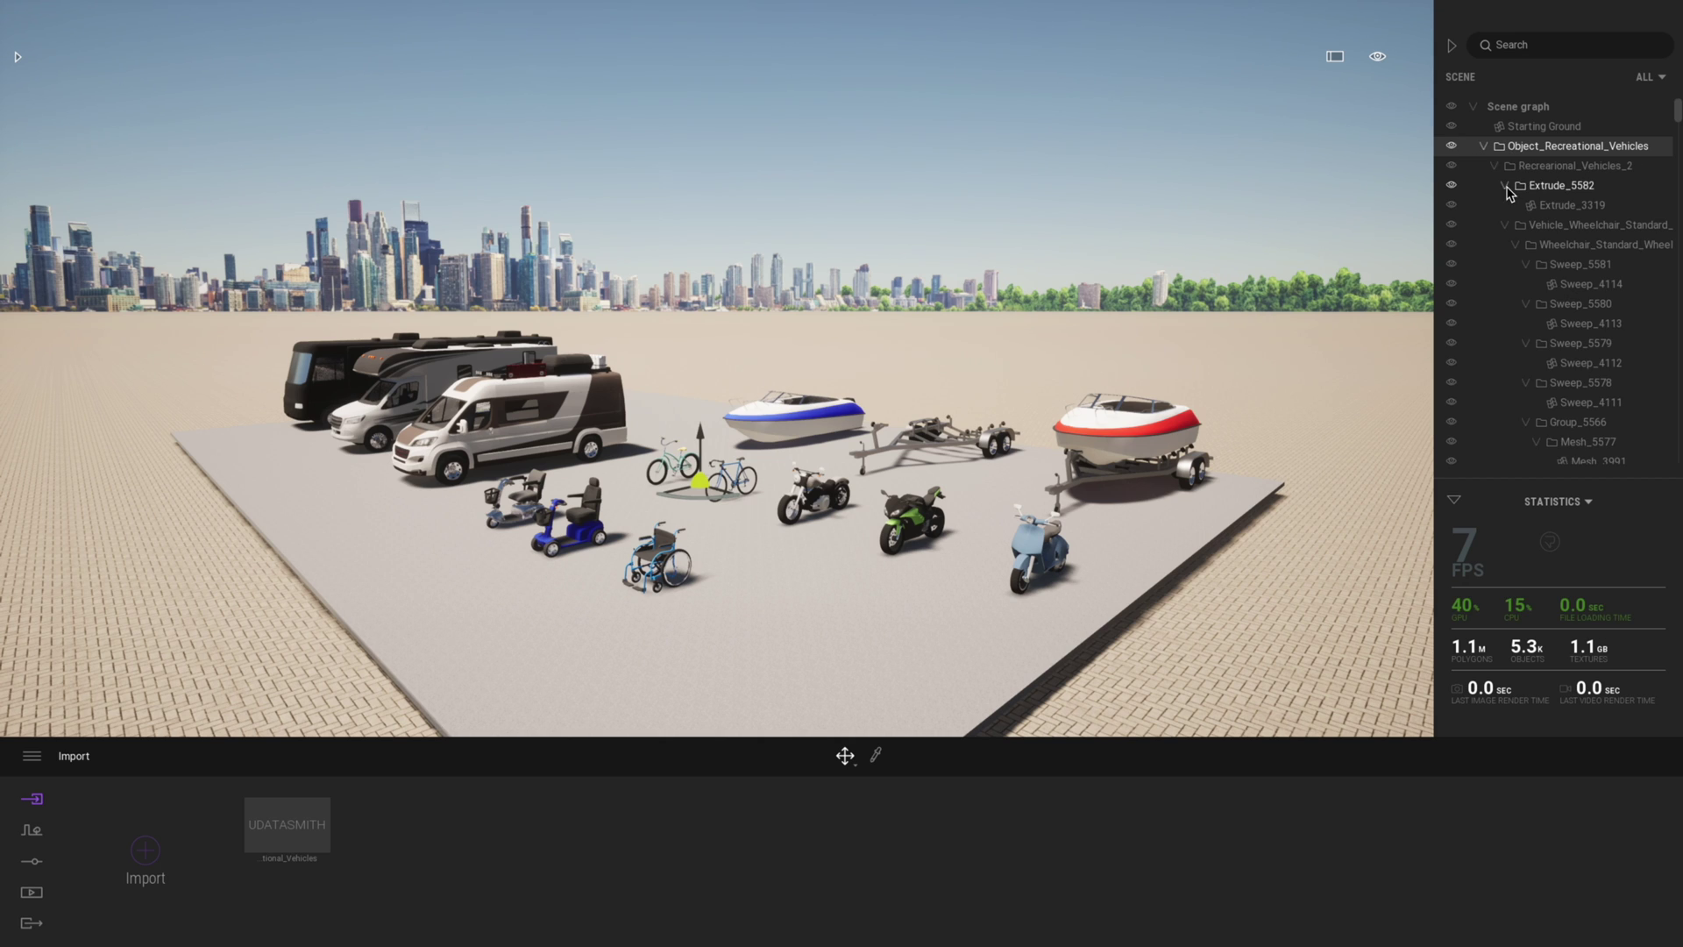
pyautogui.click(1505, 185)
pyautogui.click(1505, 205)
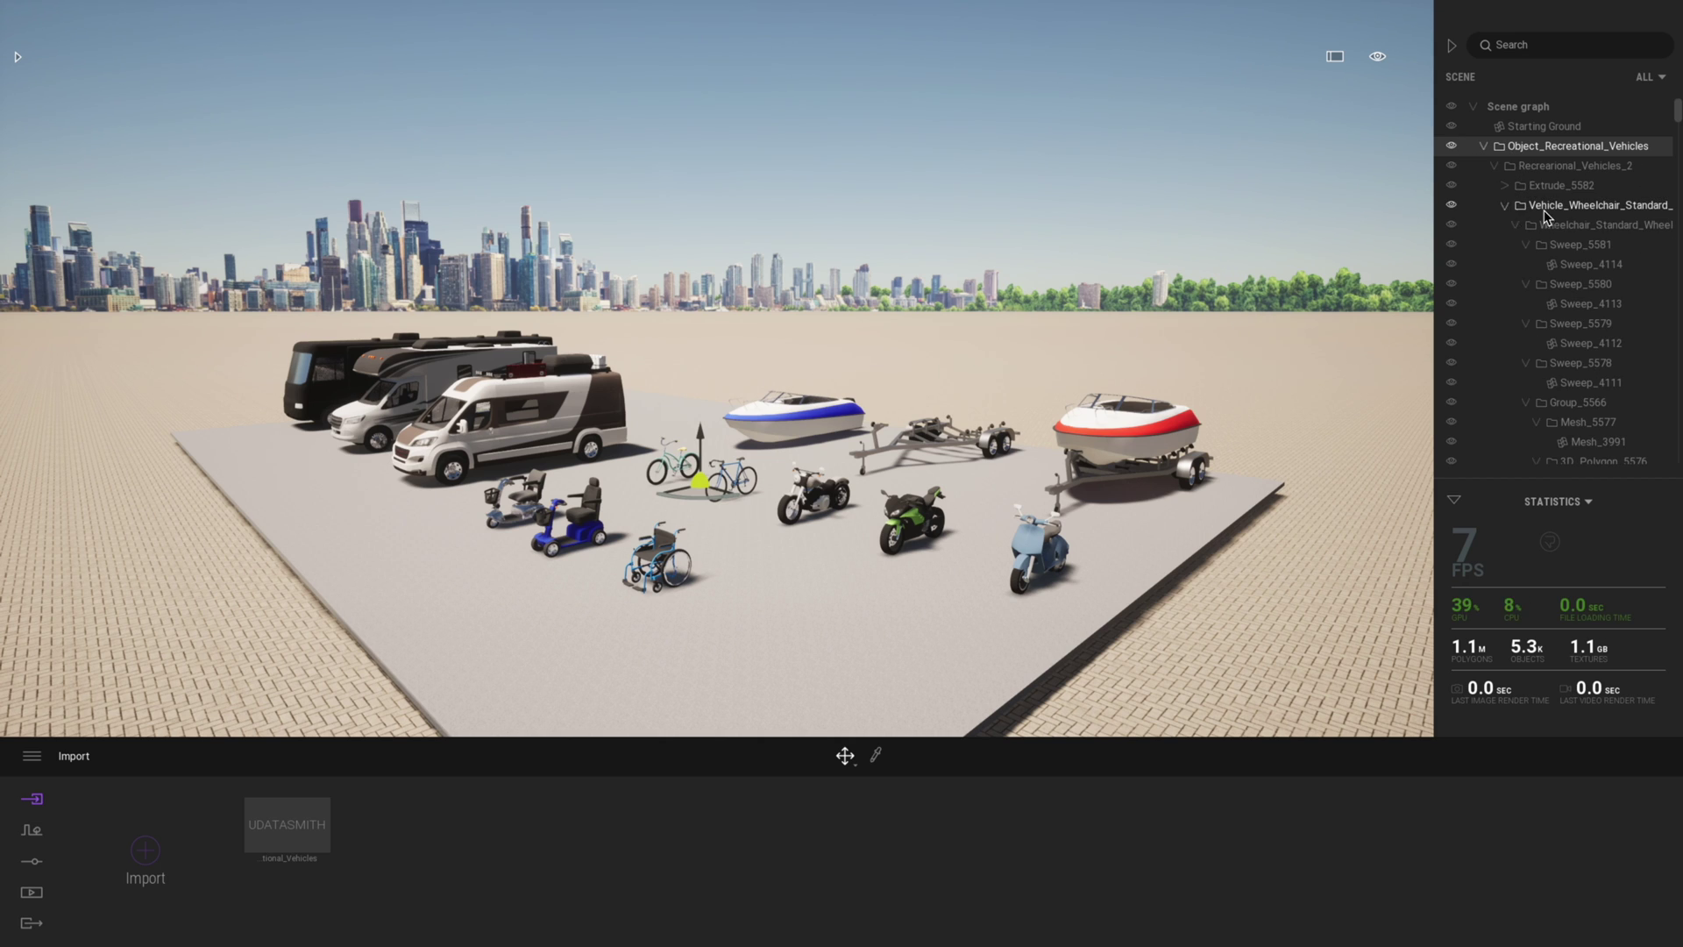
pyautogui.click(1455, 208)
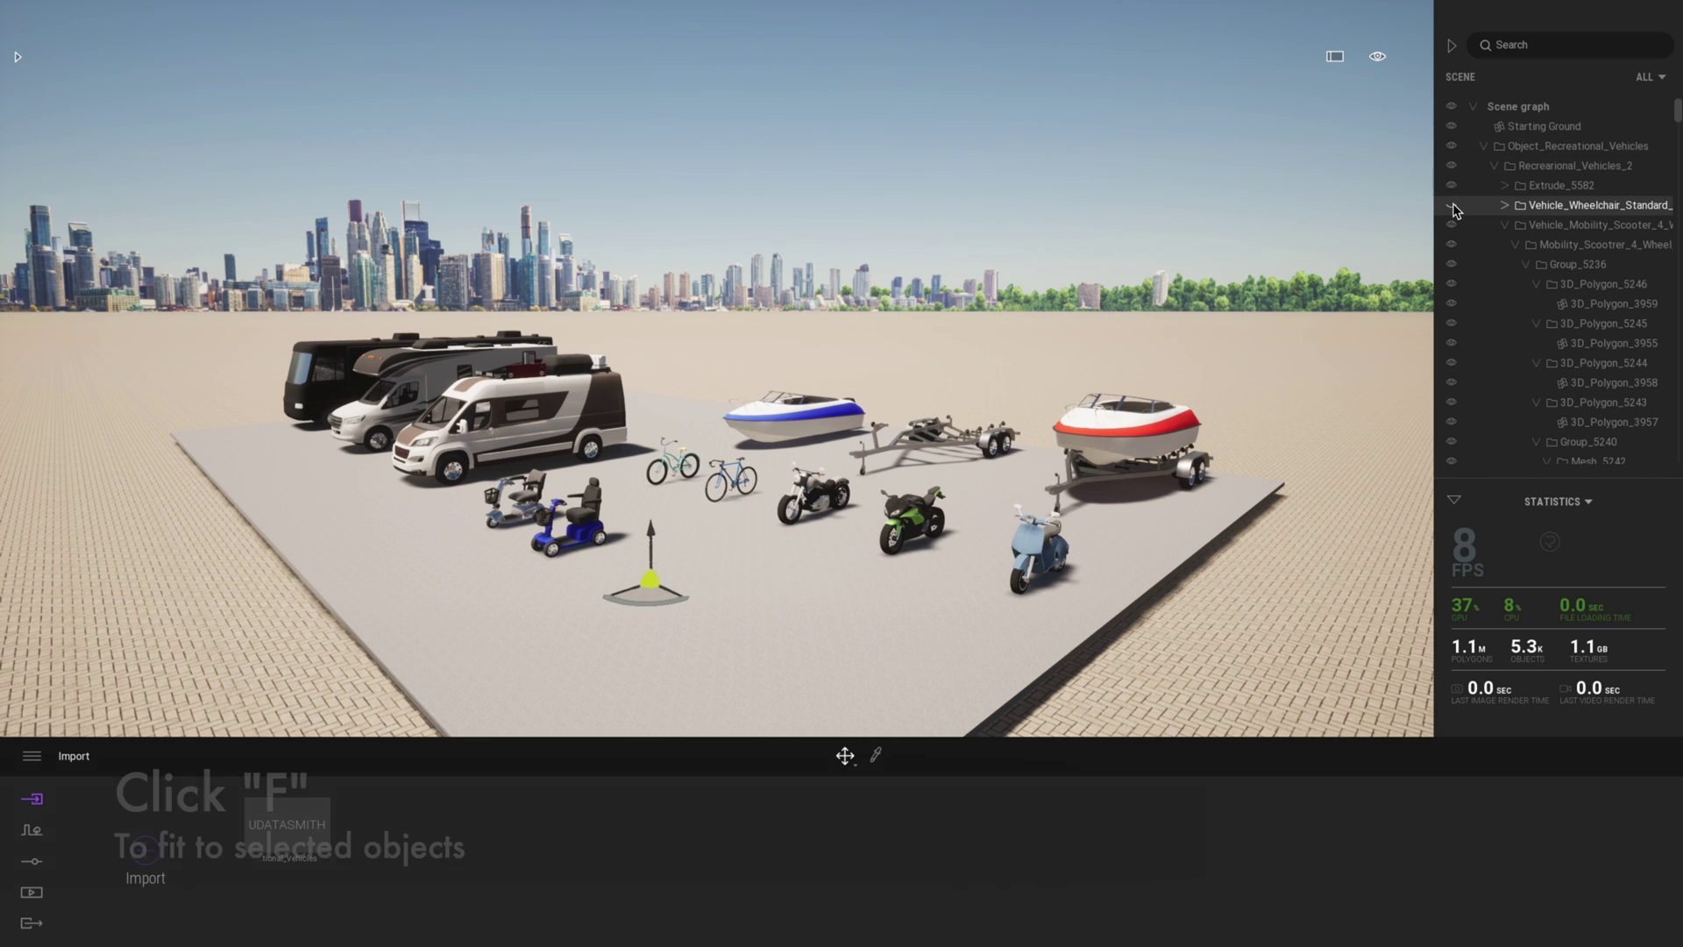
pyautogui.click(1453, 207)
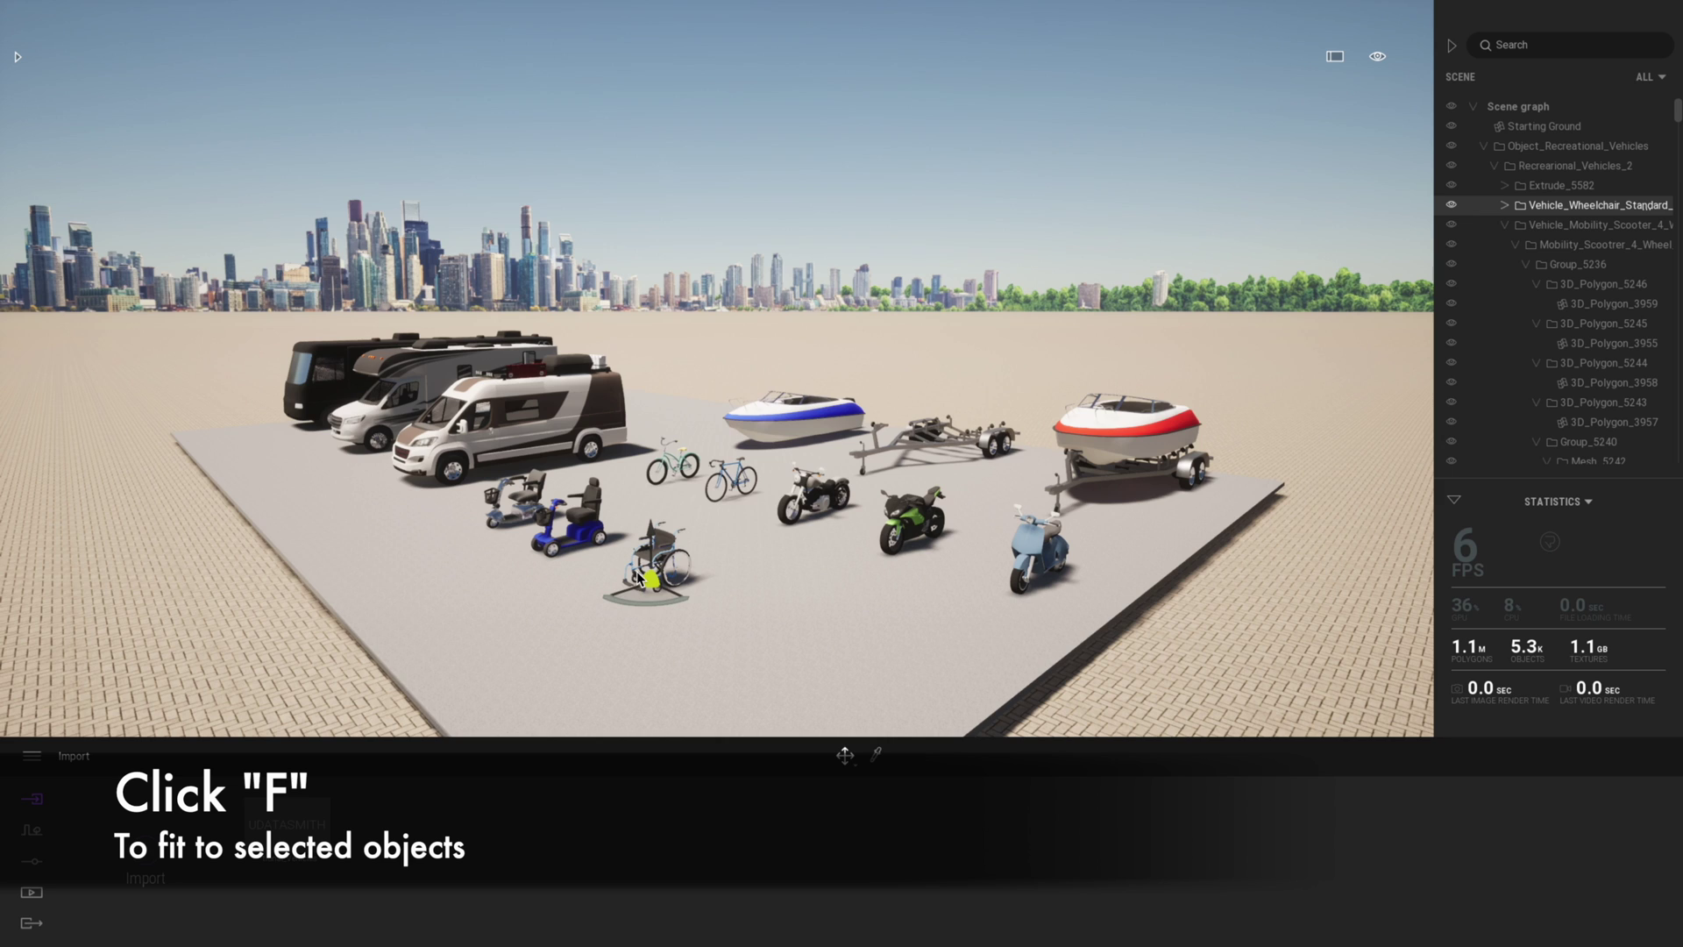
pyautogui.press('f')
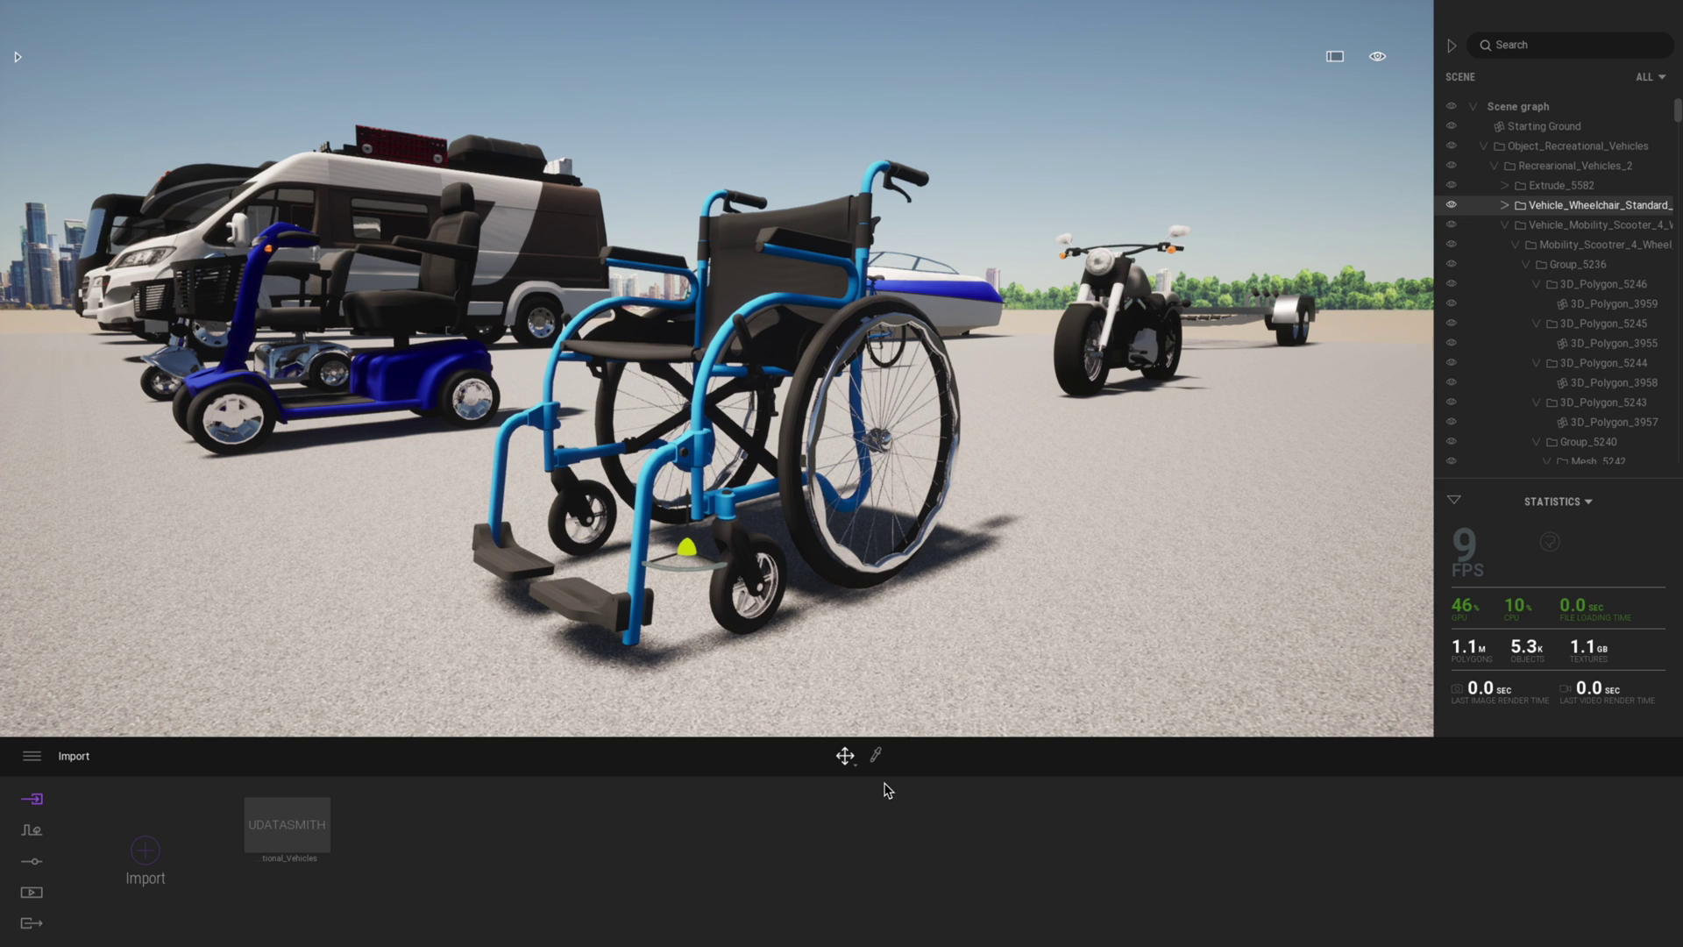
# Step: Pick the wheelchair's blue paint material and change its colour to light blue
pyautogui.click(876, 756)
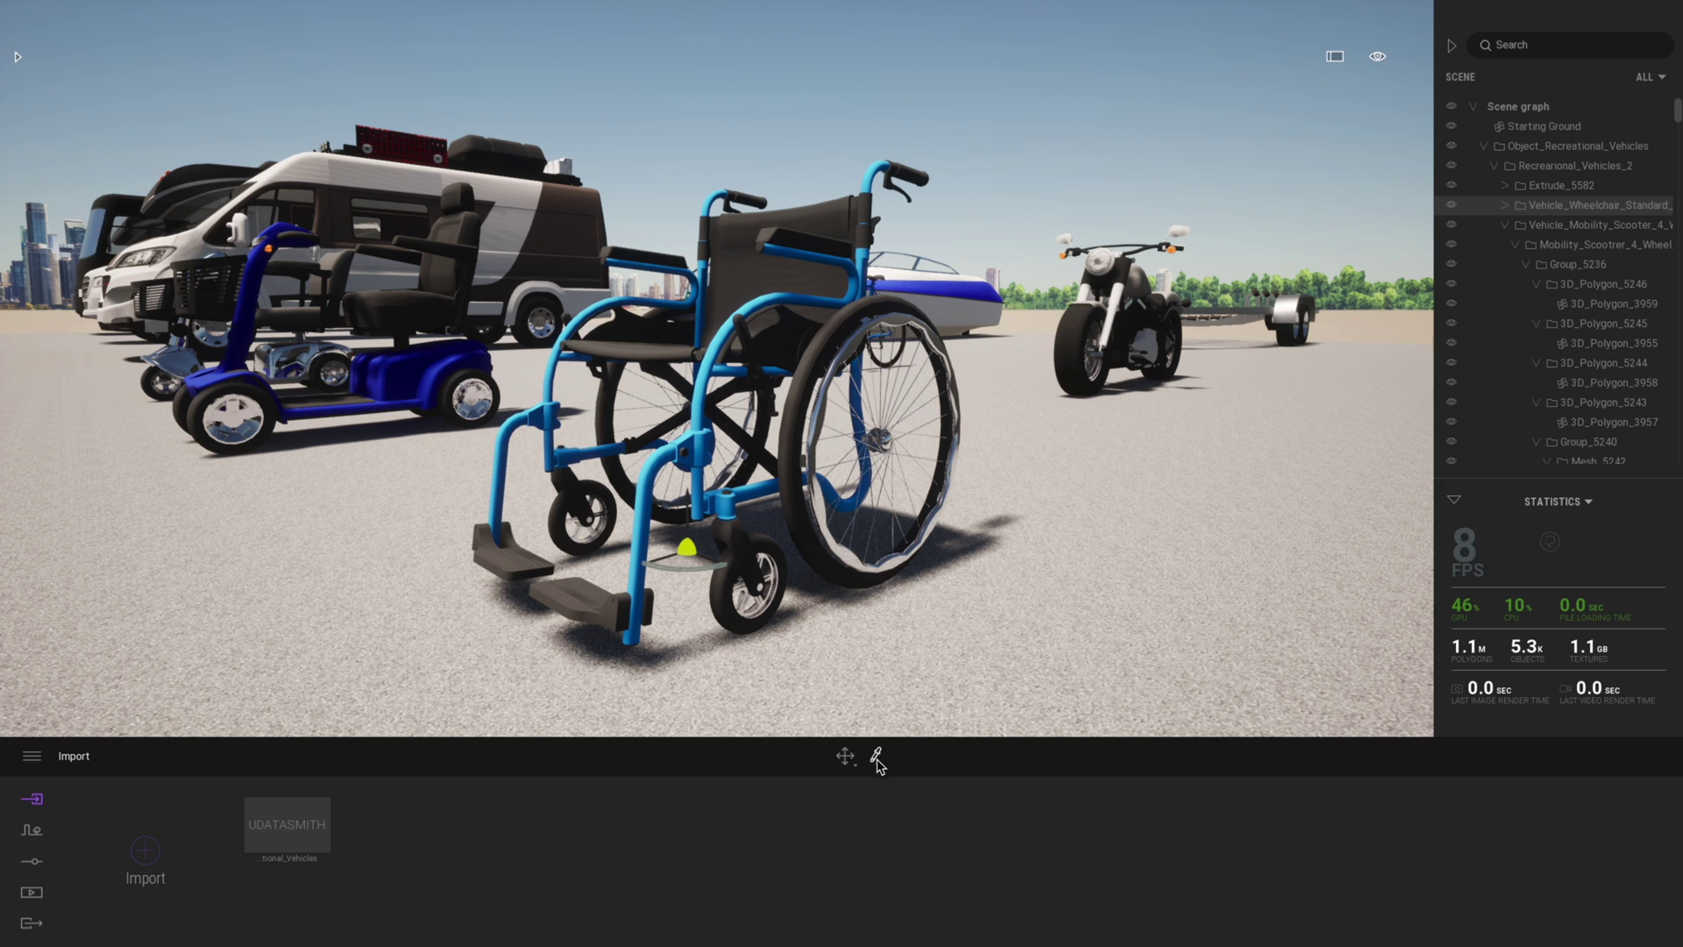
pyautogui.click(644, 506)
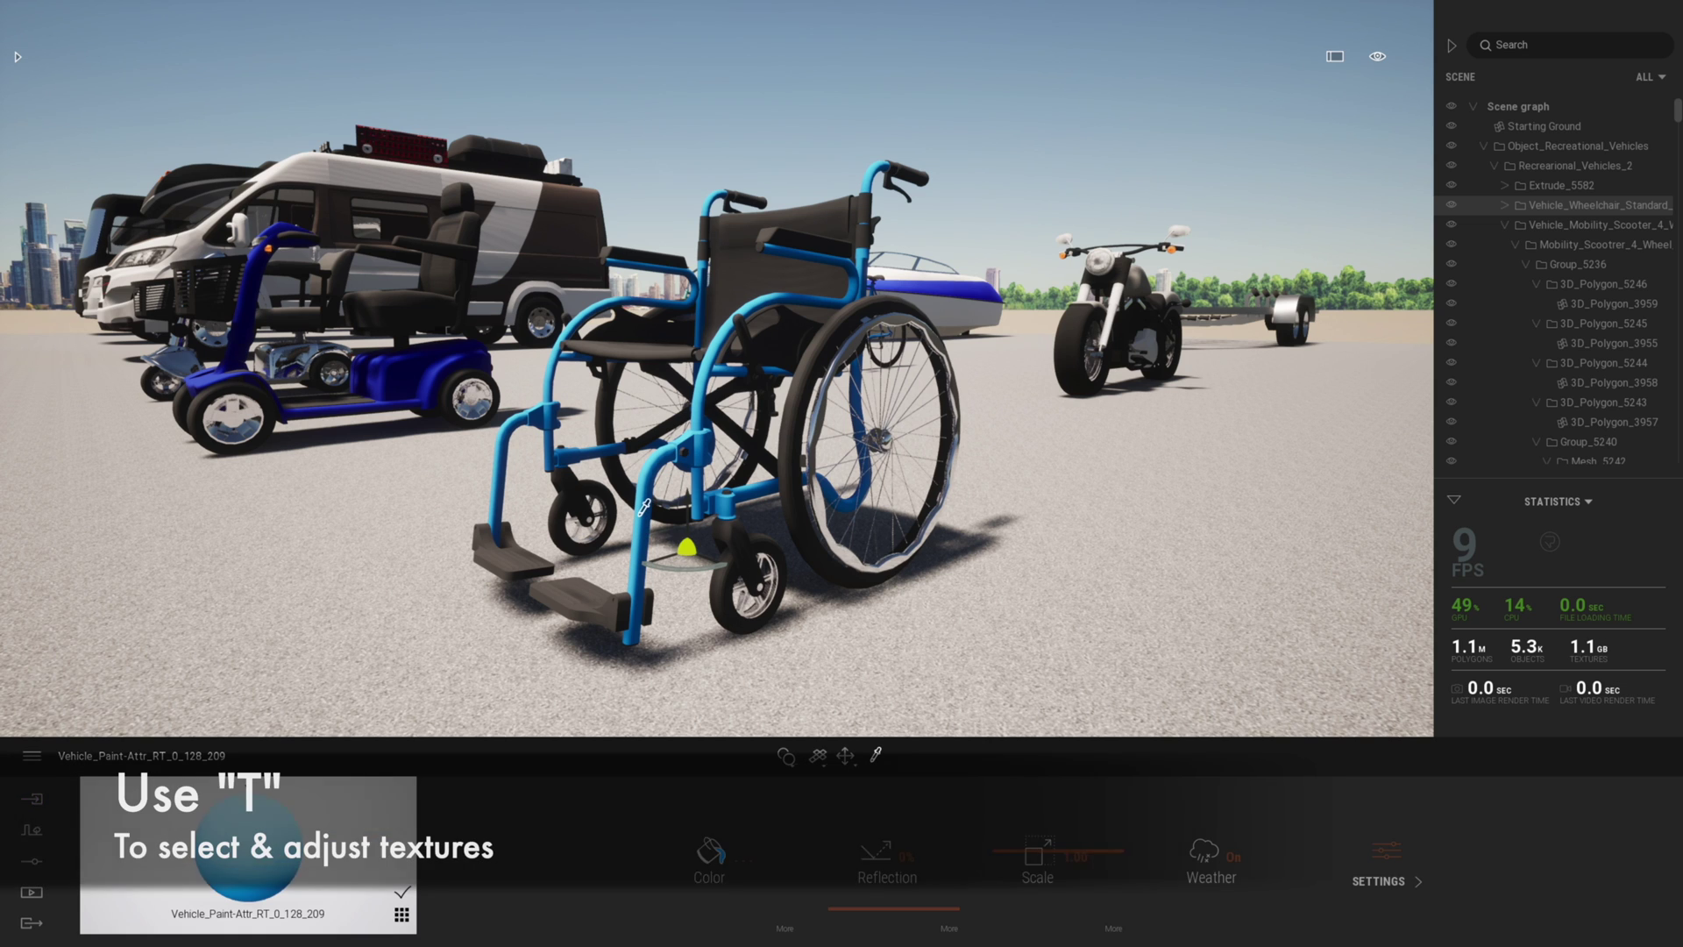
pyautogui.click(747, 854)
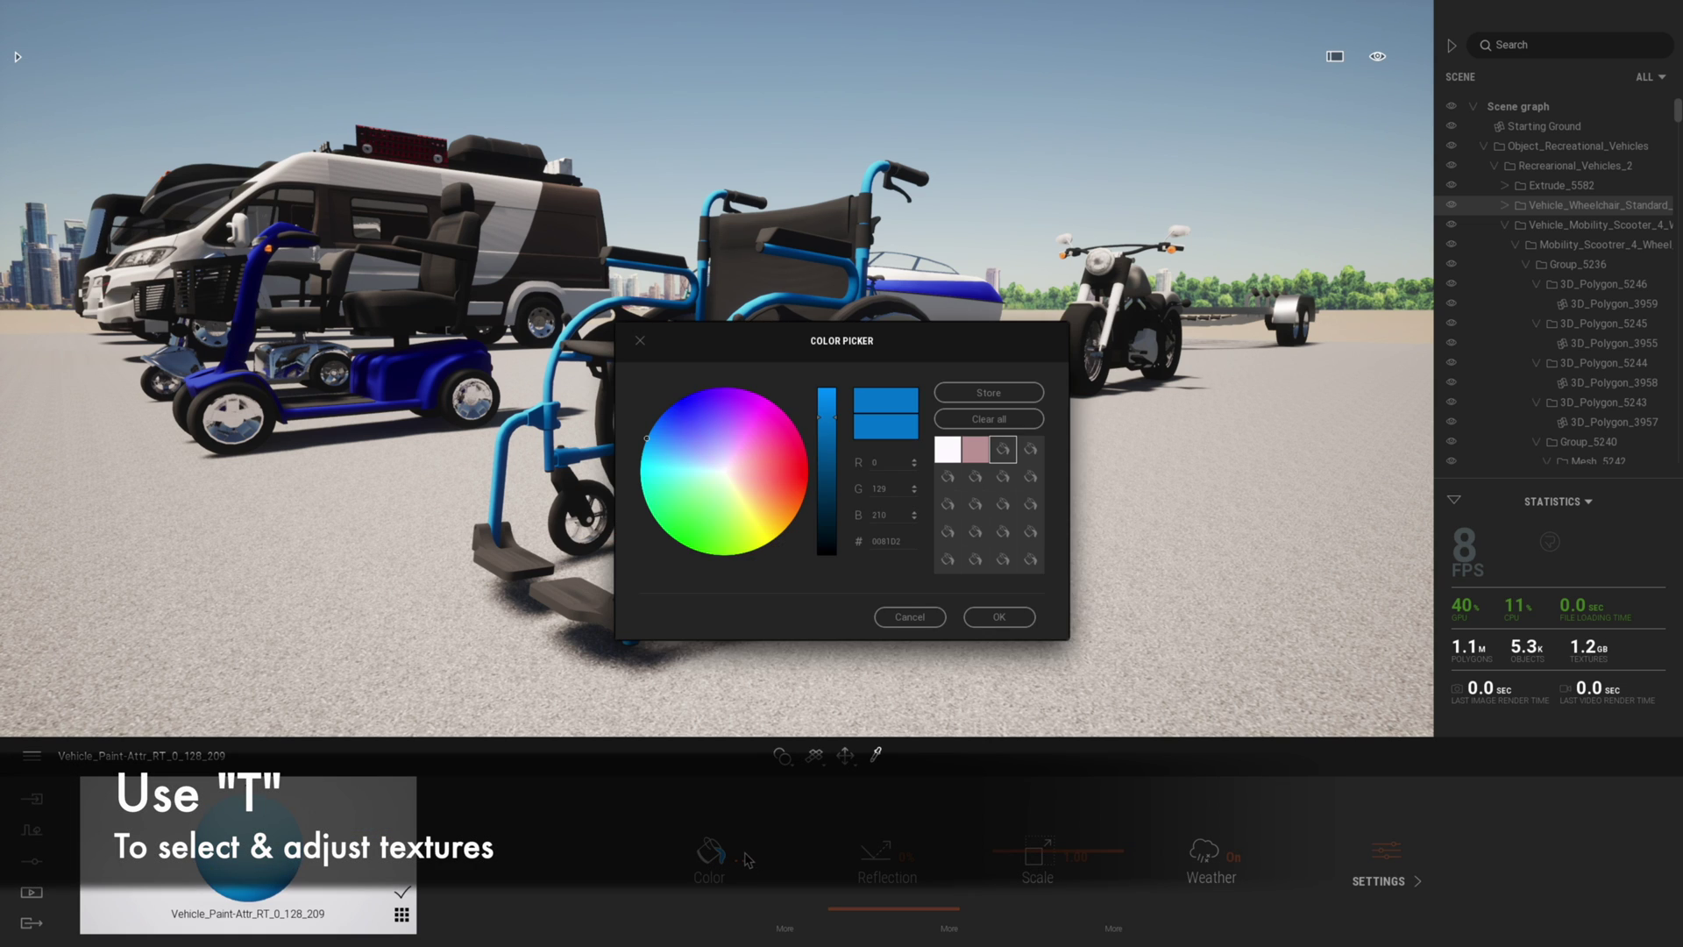
pyautogui.moveTo(815, 344); pyautogui.dragTo(1256, 363)
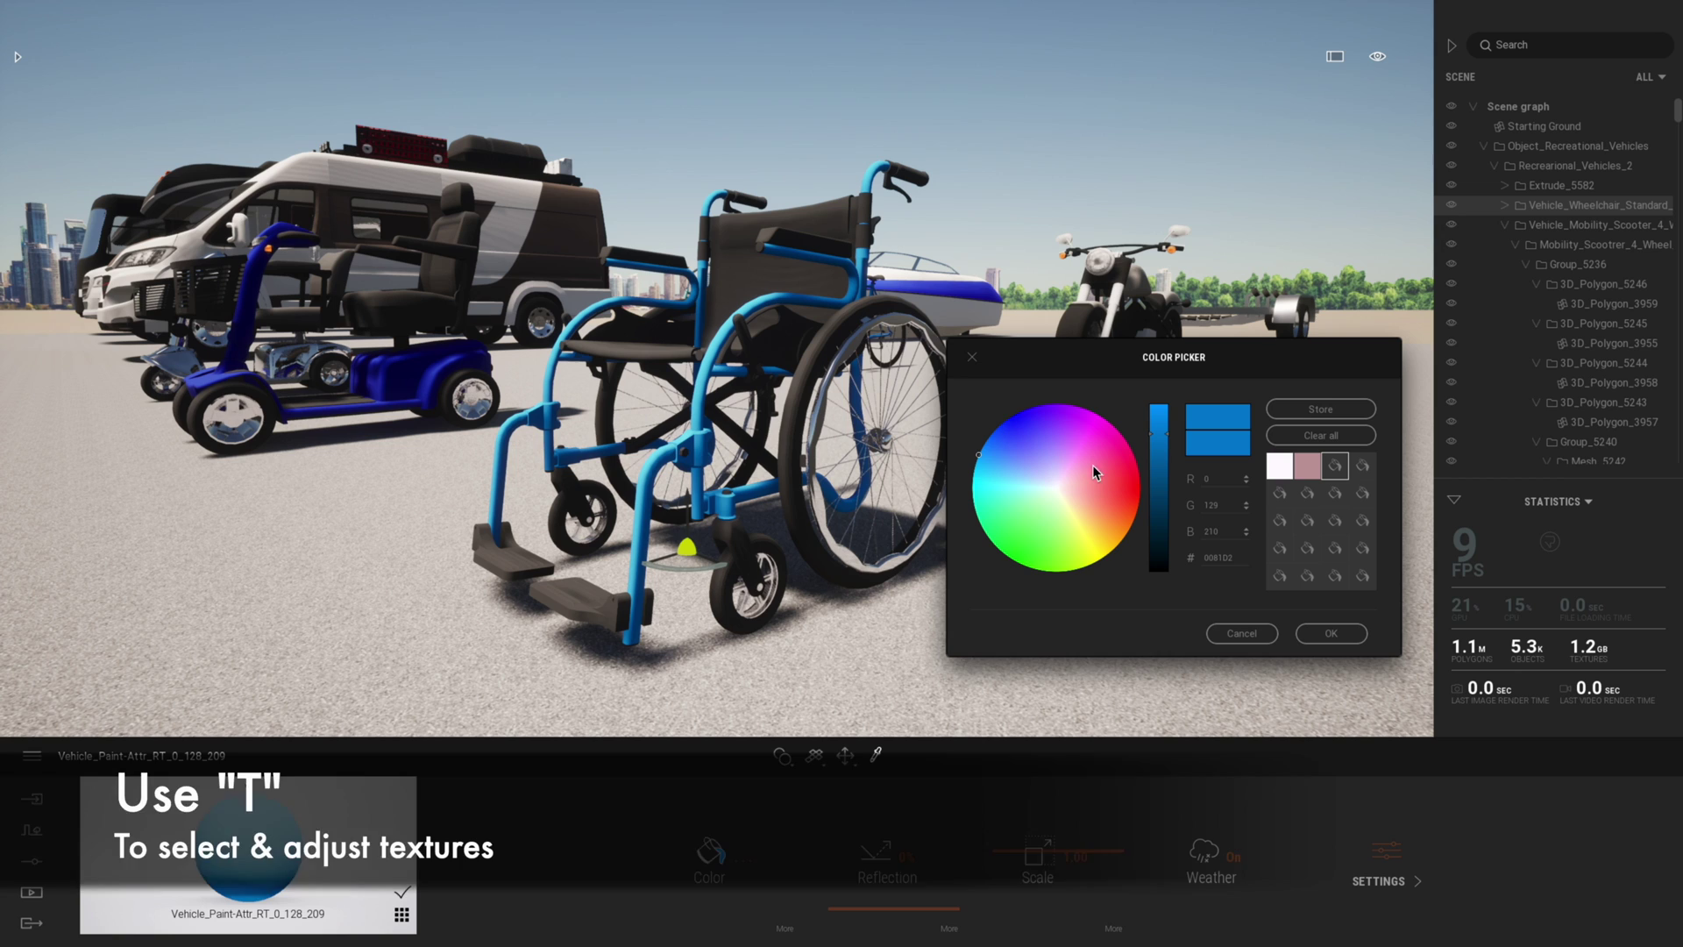
pyautogui.click(1081, 481)
pyautogui.moveTo(1081, 481); pyautogui.dragTo(1035, 485)
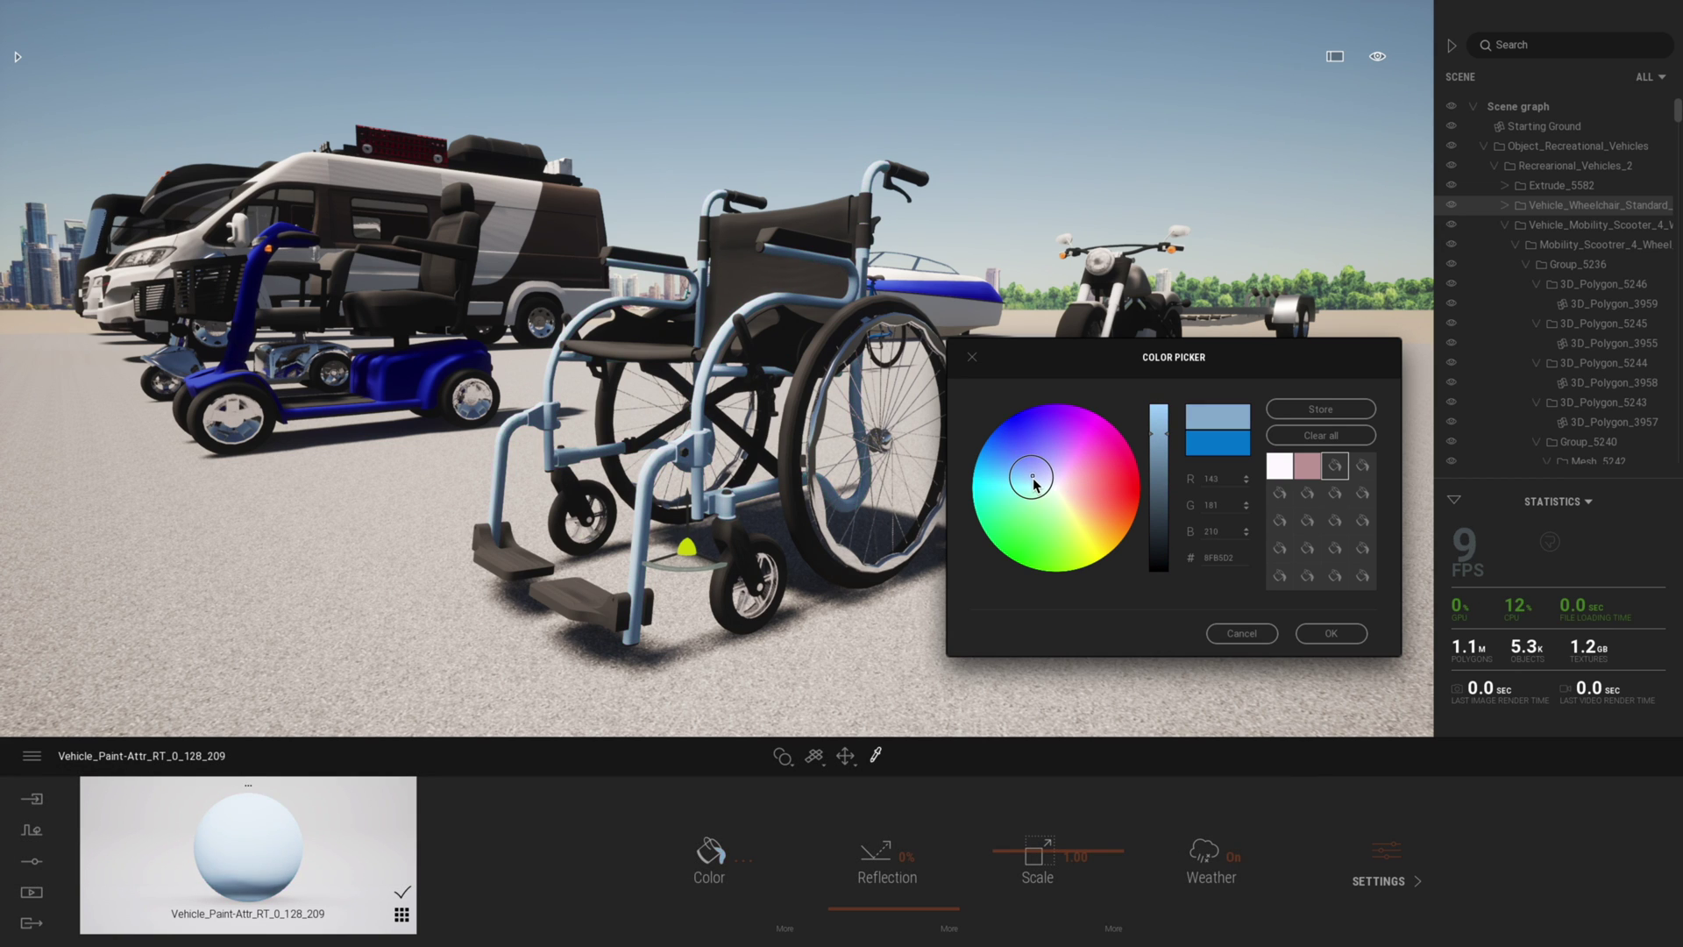
pyautogui.click(1330, 633)
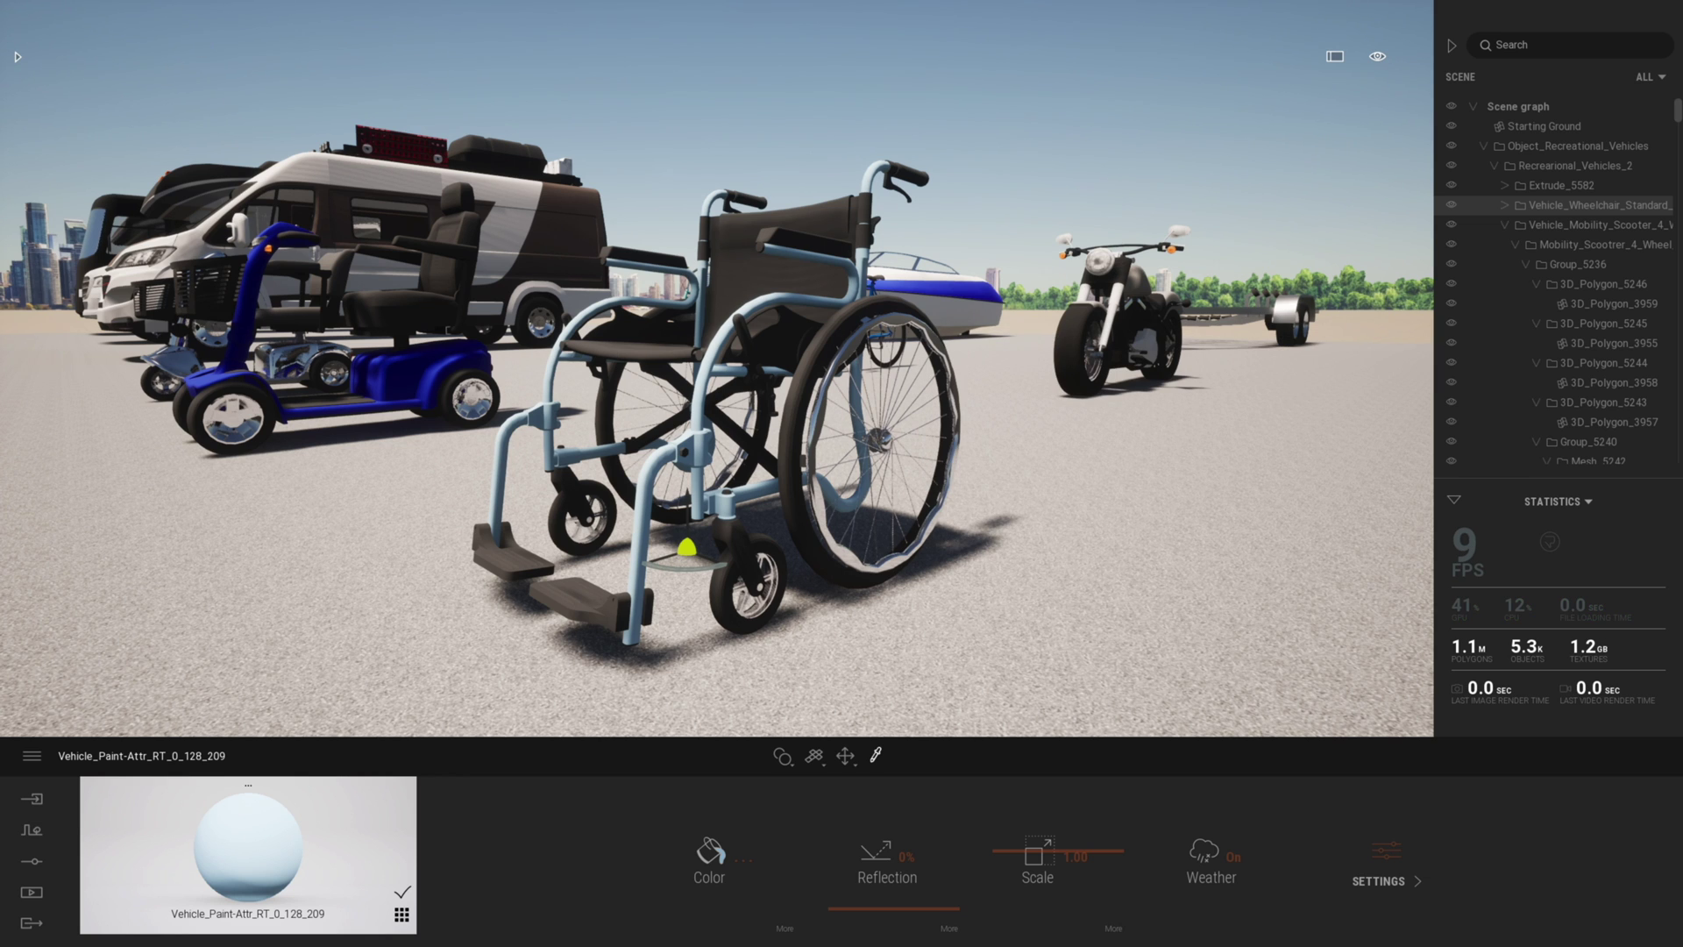
# Step: Apply the Library Materials > Metal > Chrome material to the wheelchair frame
pyautogui.click(17, 60)
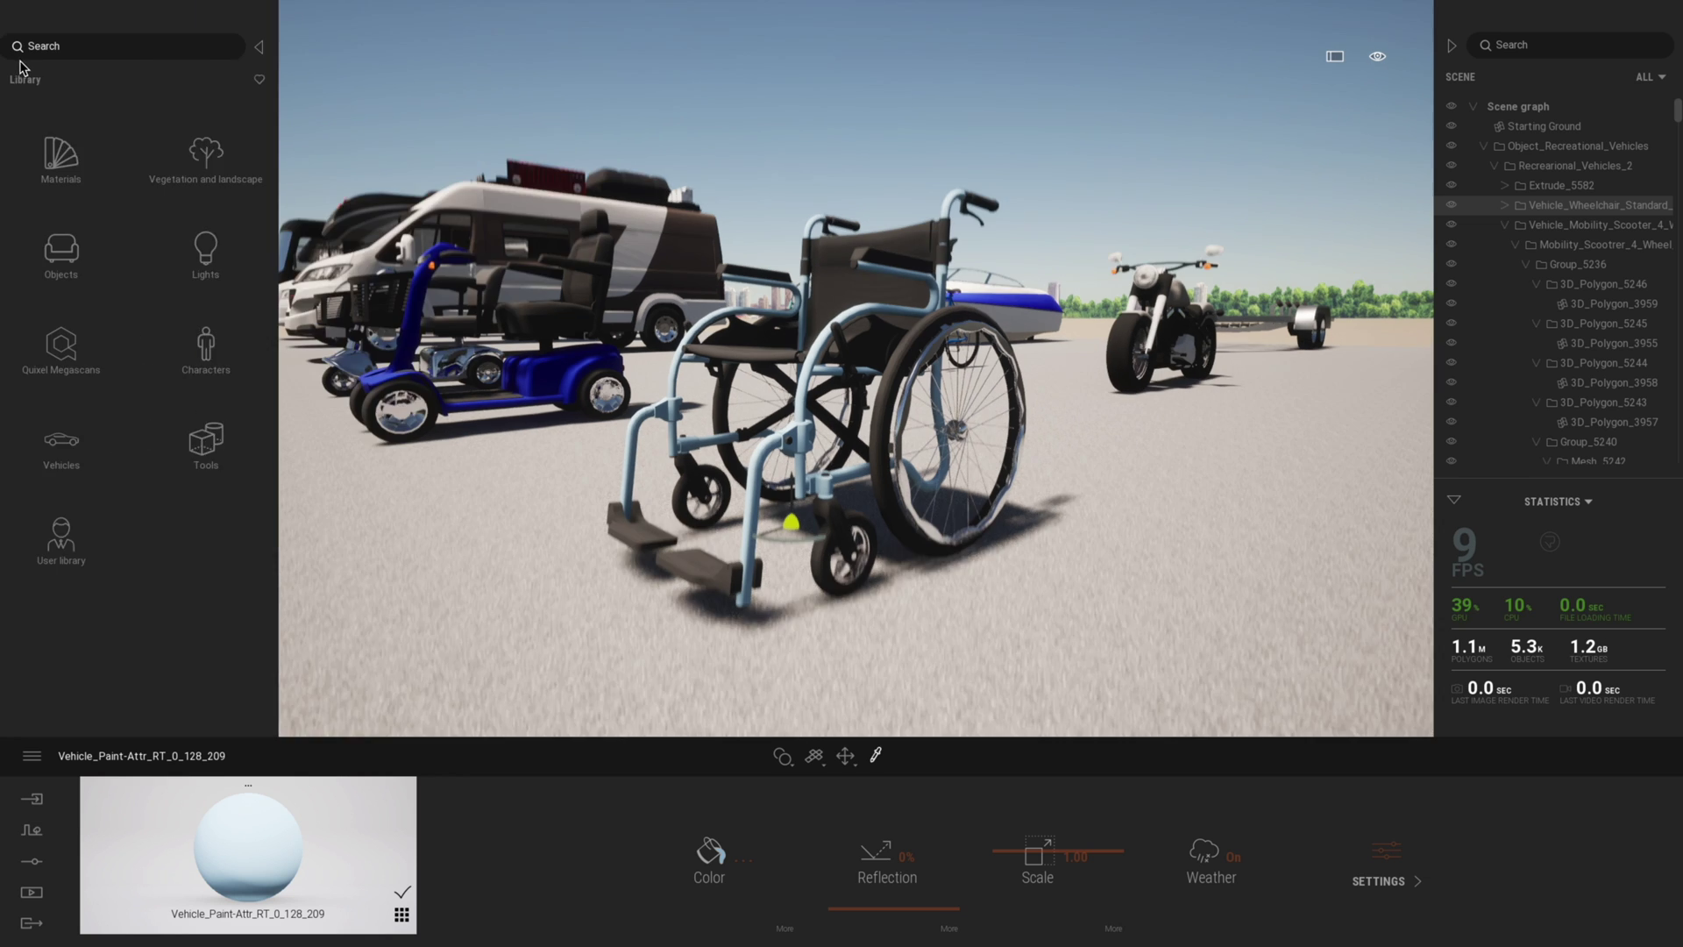
pyautogui.click(75, 169)
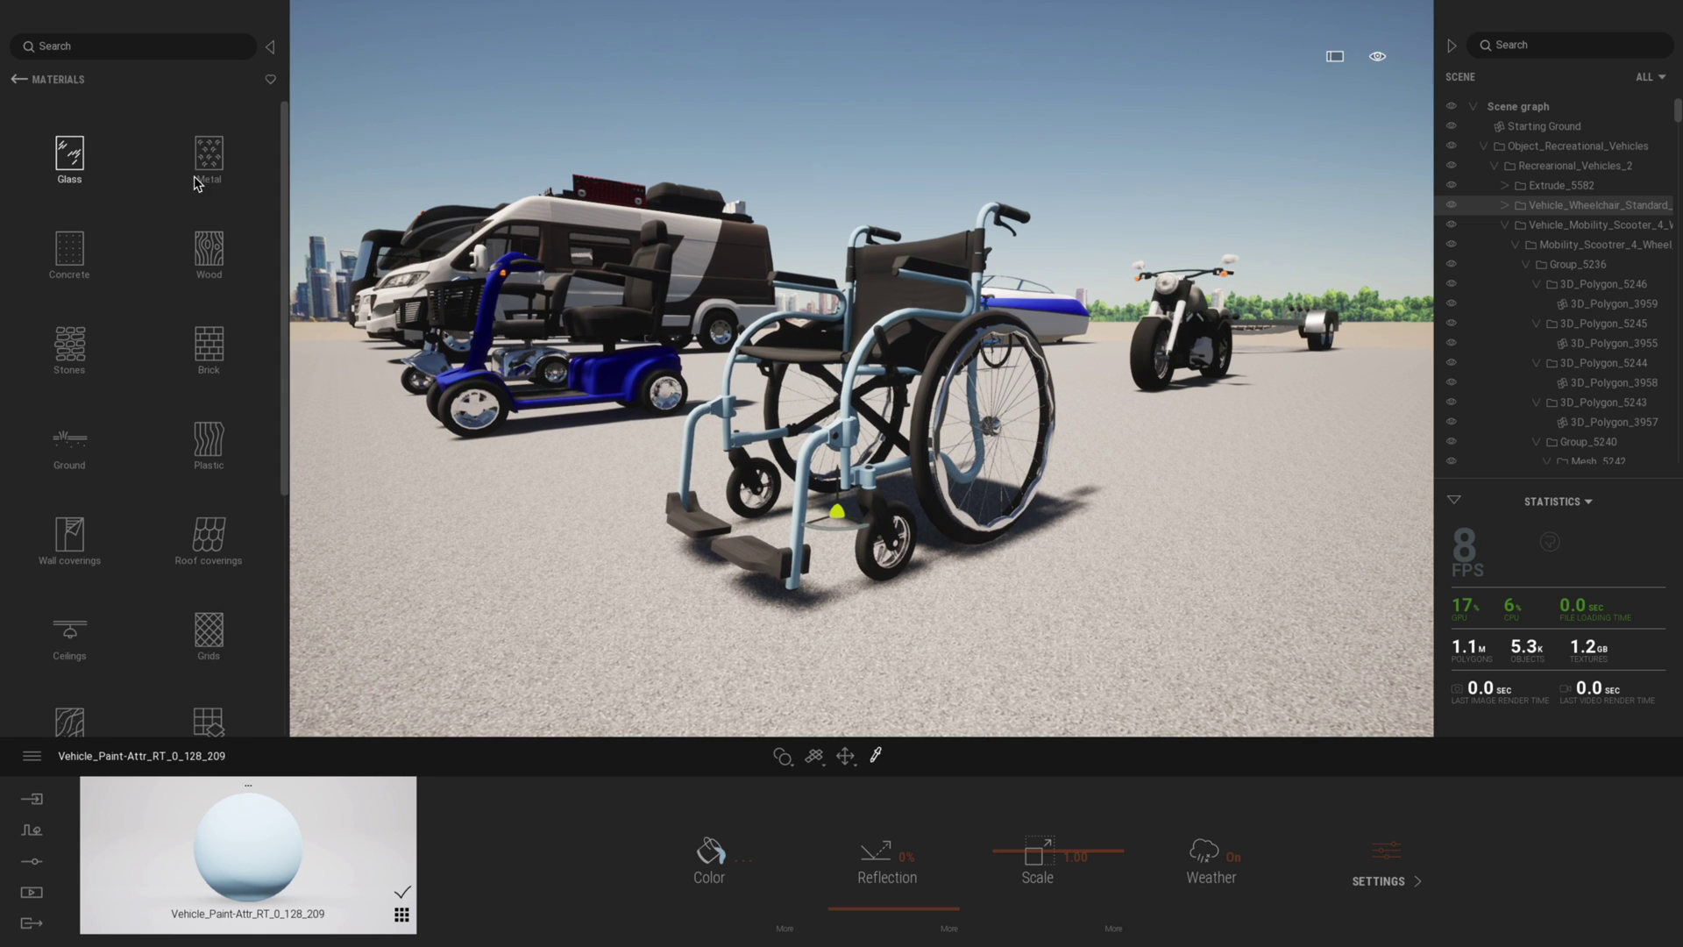
pyautogui.click(221, 171)
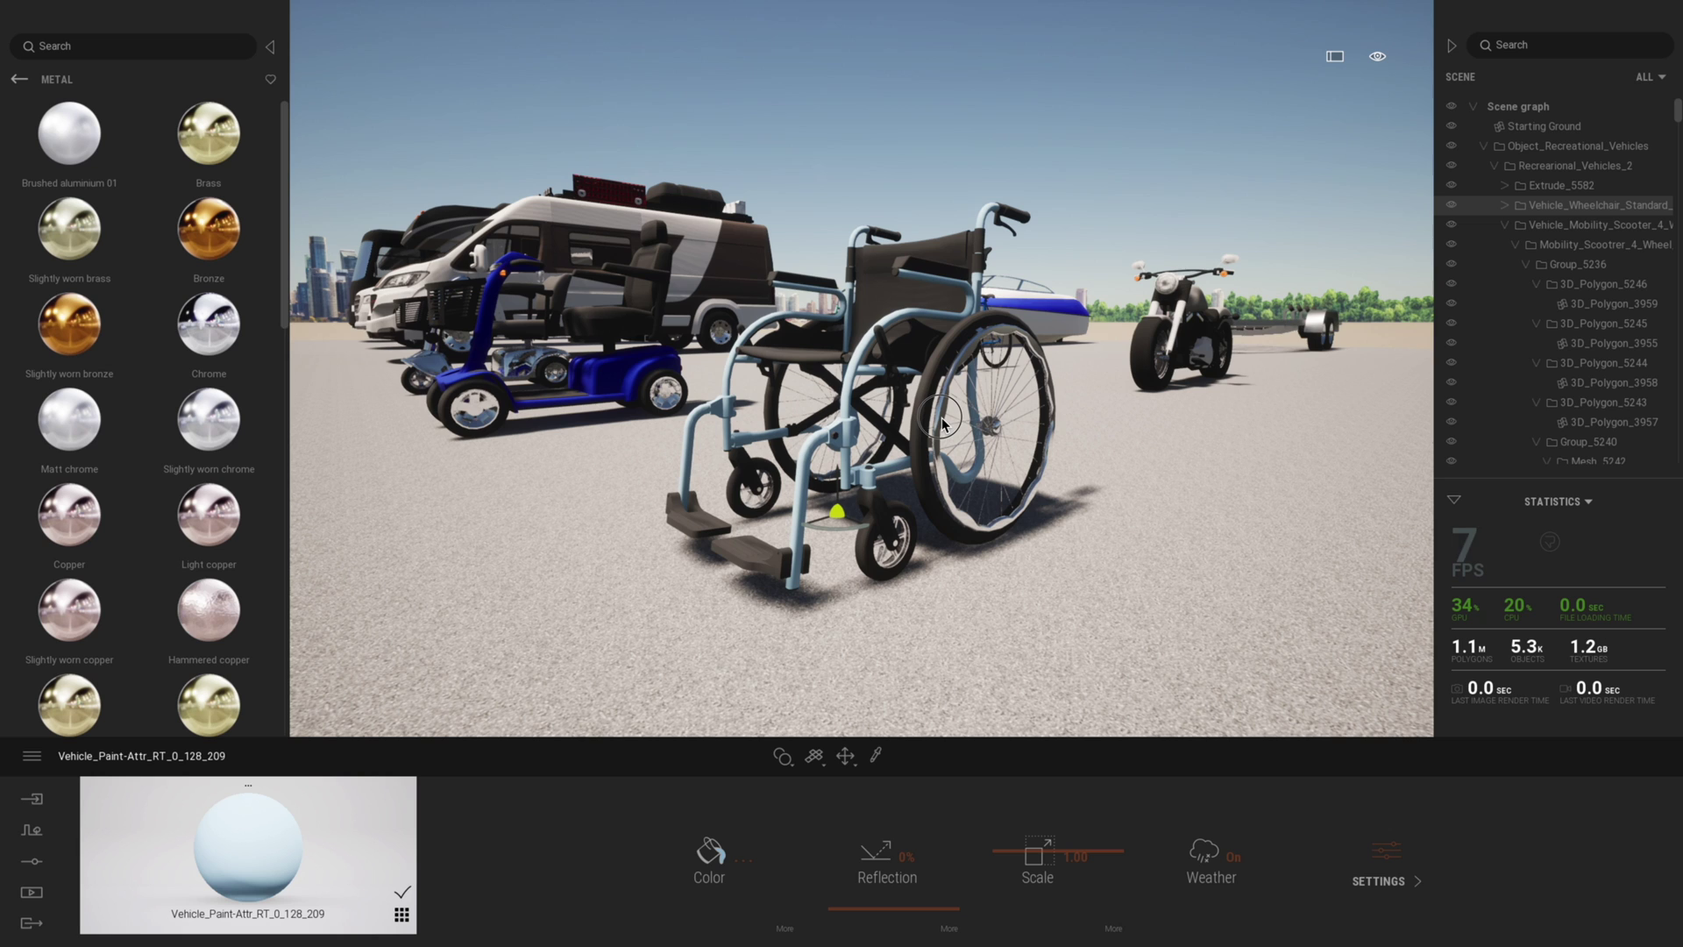
pyautogui.moveTo(209, 323); pyautogui.dragTo(851, 398)
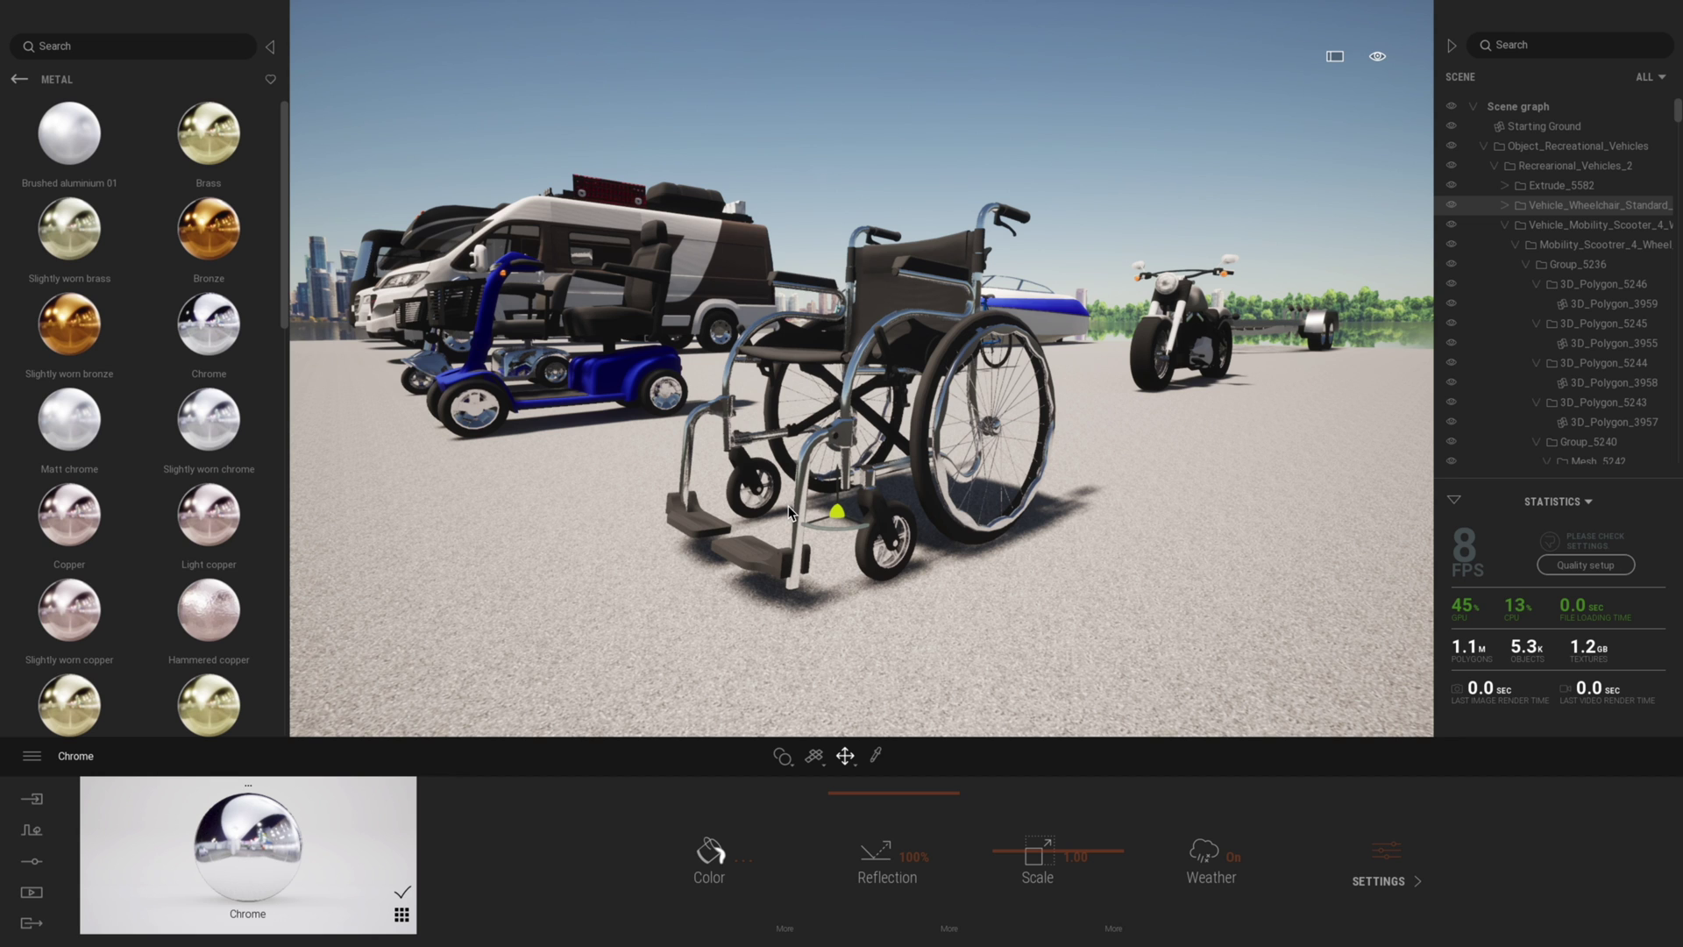
pyautogui.scroll(-5, 788, 513)
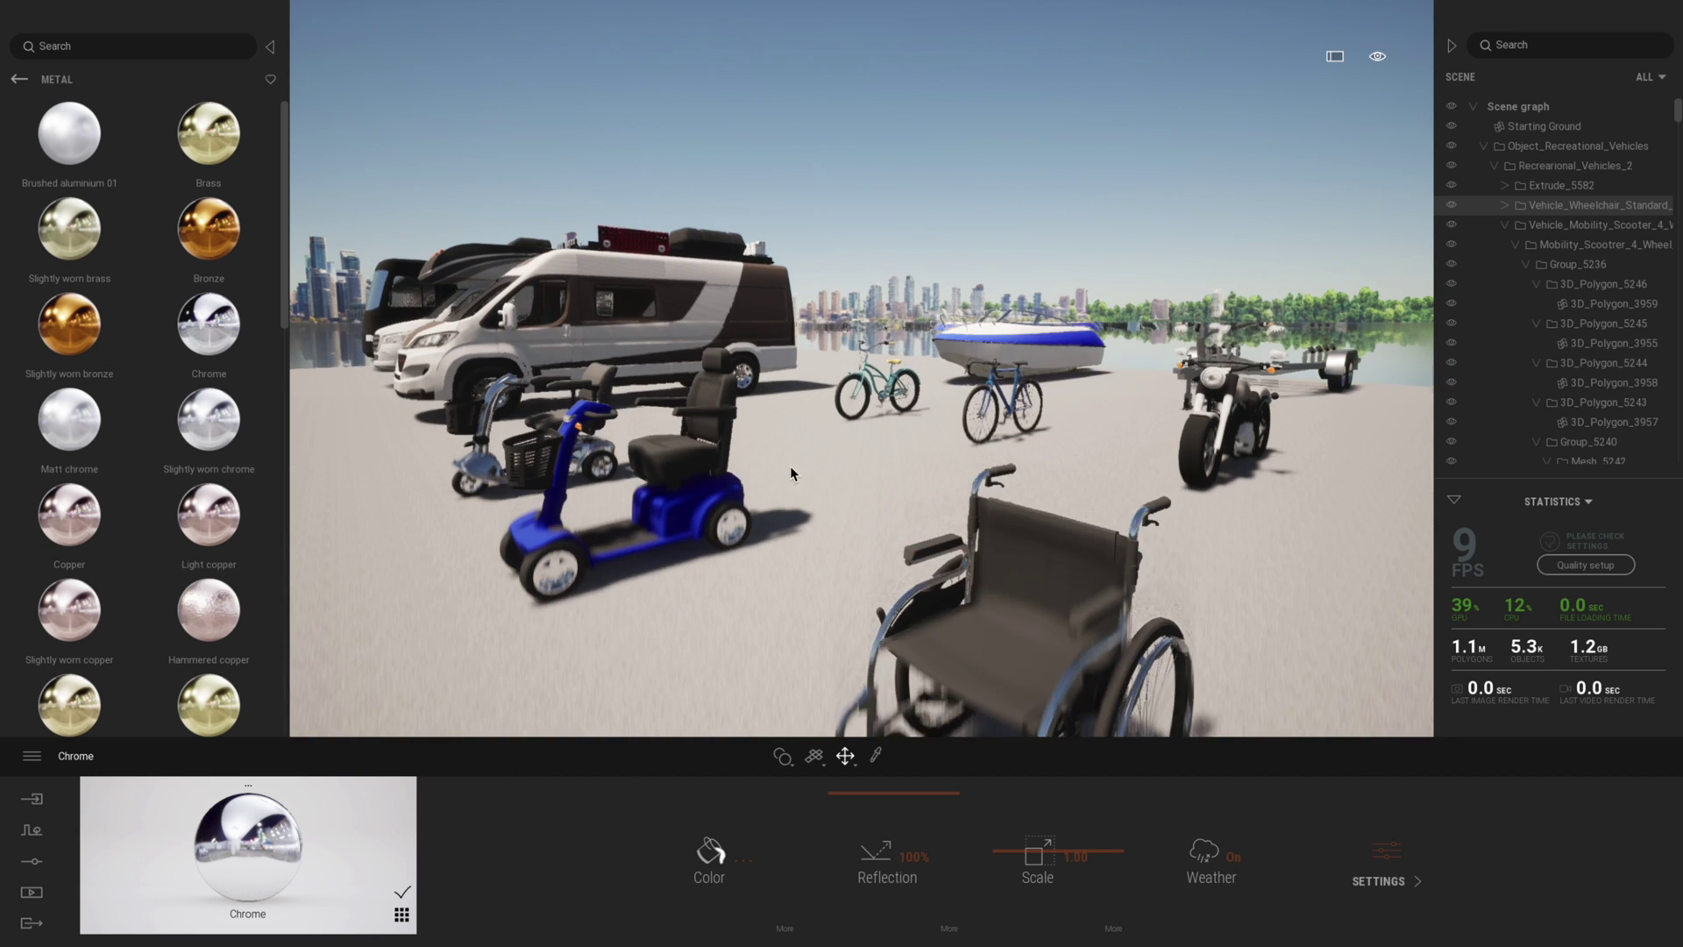
# Step: Tilt the camera down and move it in close on the wheelchair
pyautogui.moveTo(791, 434); pyautogui.dragTo(931, 501, button='right')
pyautogui.press('Down')
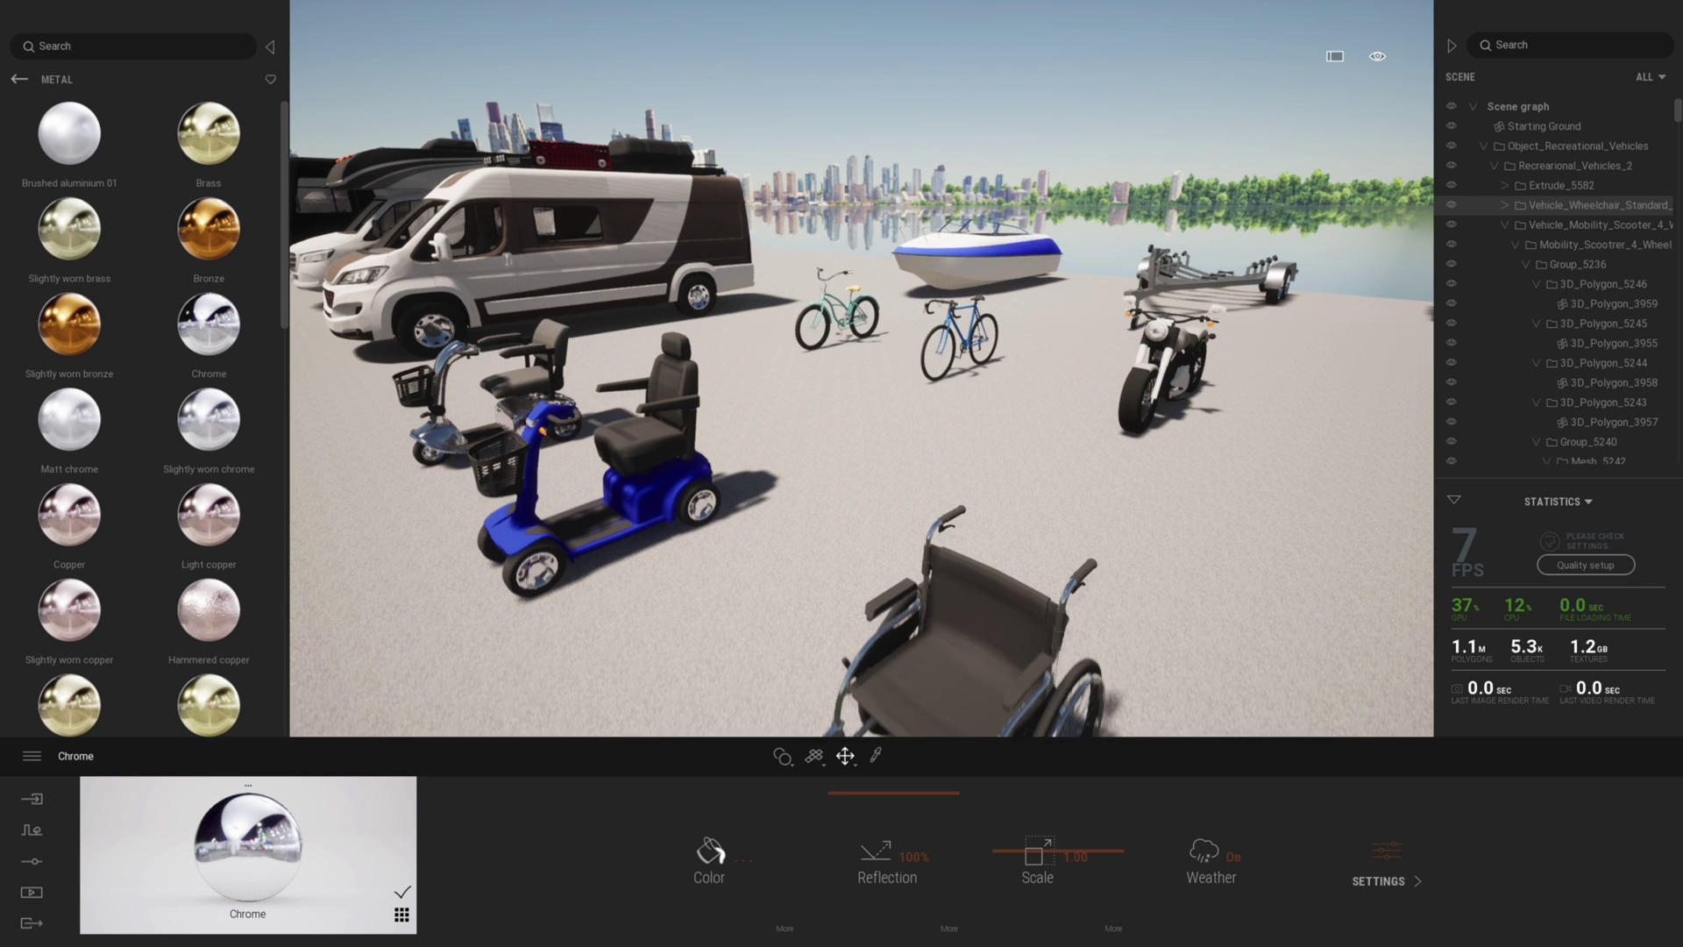
pyautogui.press('Up')
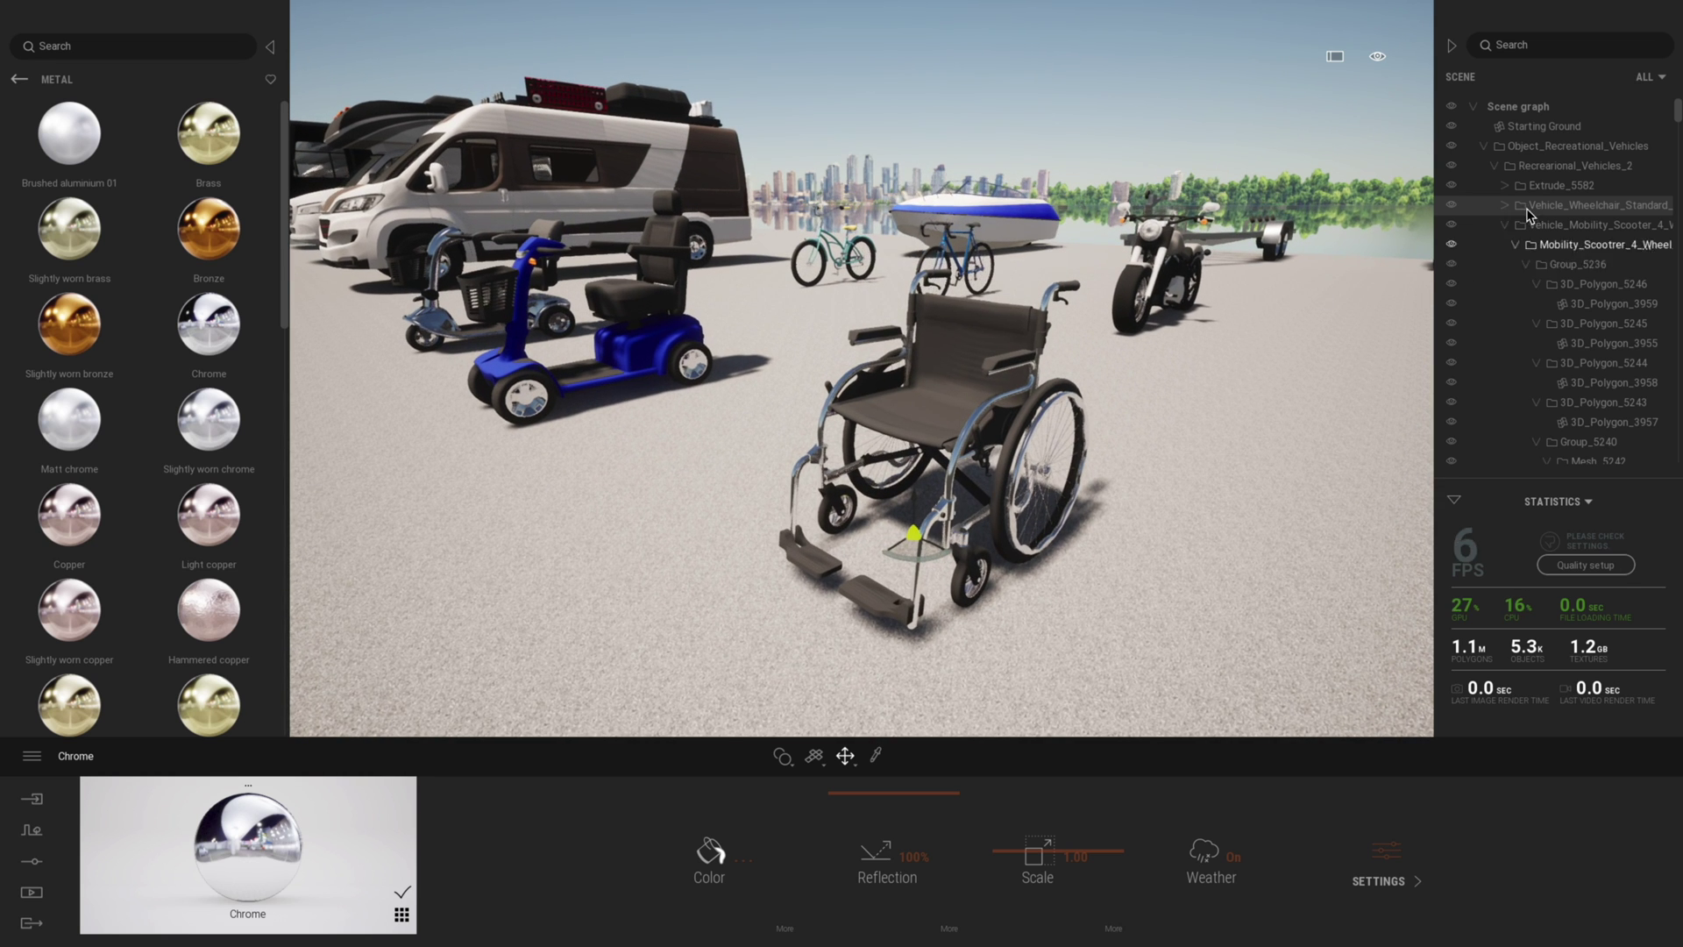
# Step: Collapse the four-wheel scooter, three-wheel scooter, Vespa and Class C motorhome branches in the Scene graph
pyautogui.click(1506, 227)
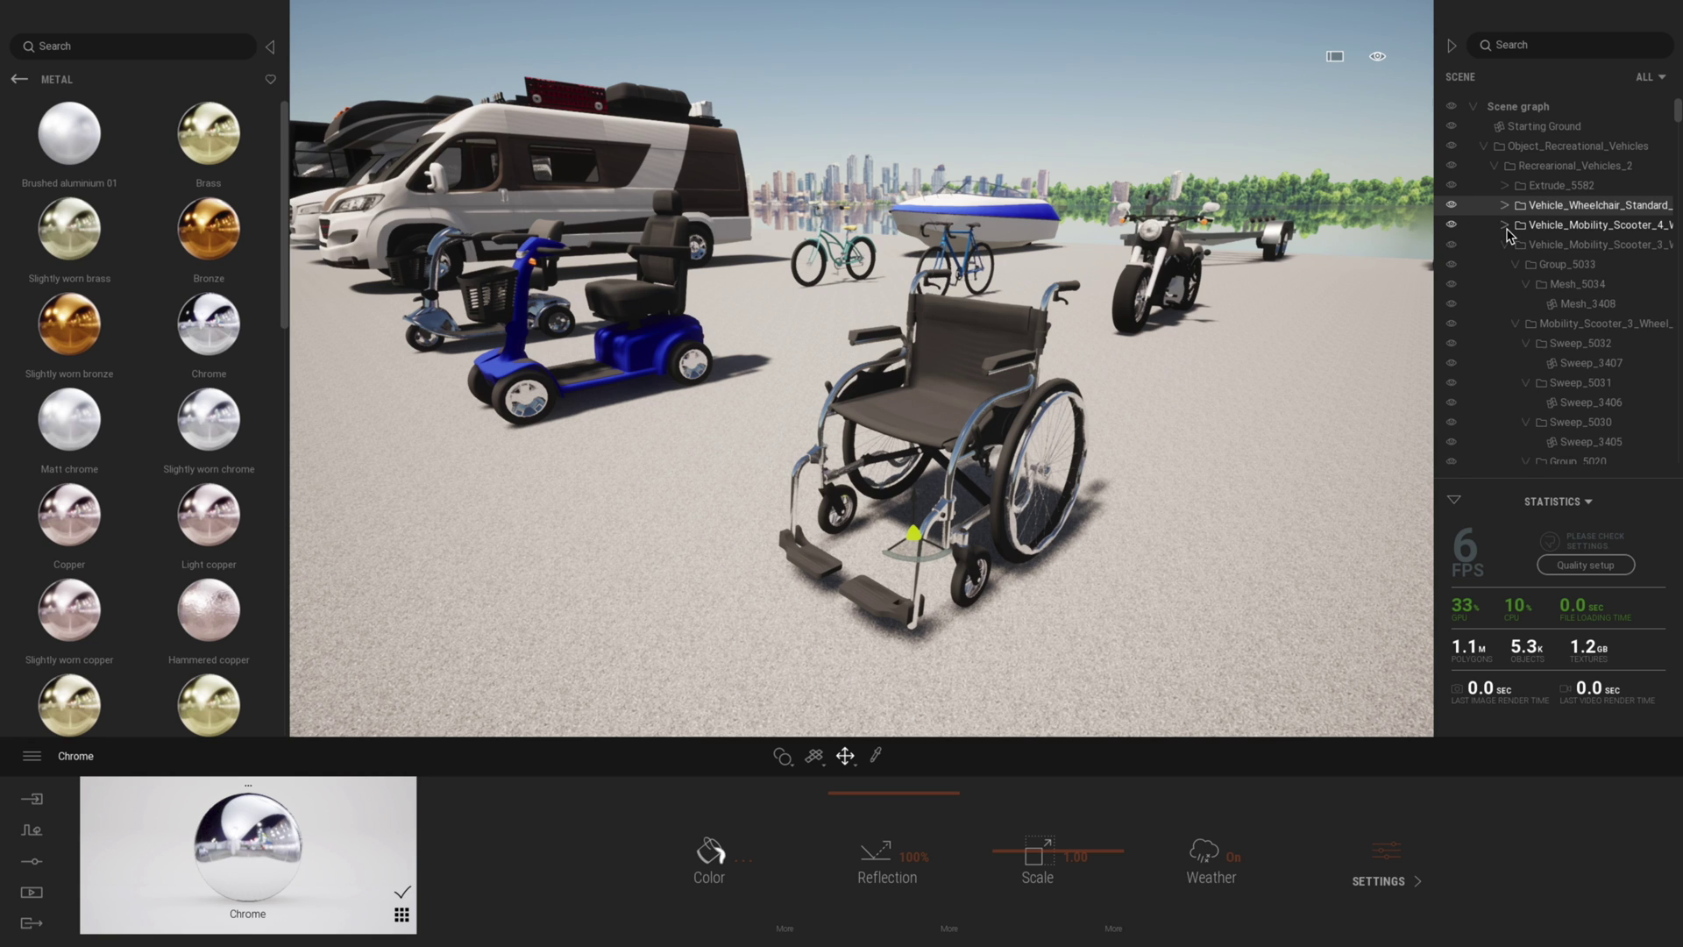
pyautogui.click(1505, 245)
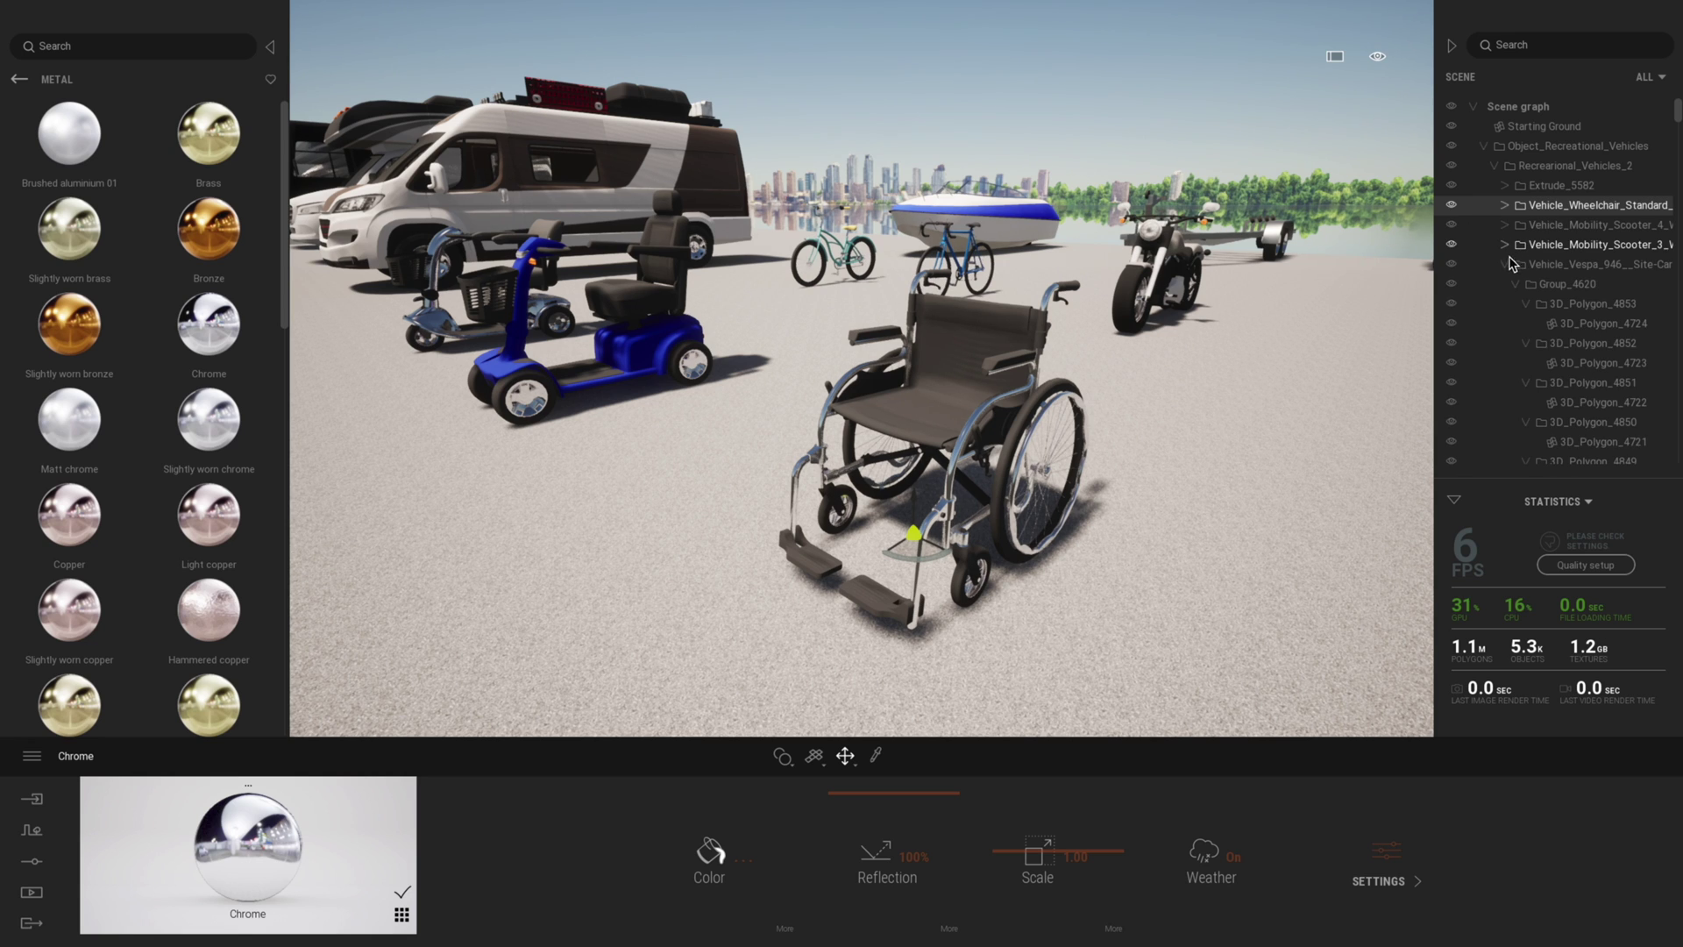
pyautogui.click(1507, 265)
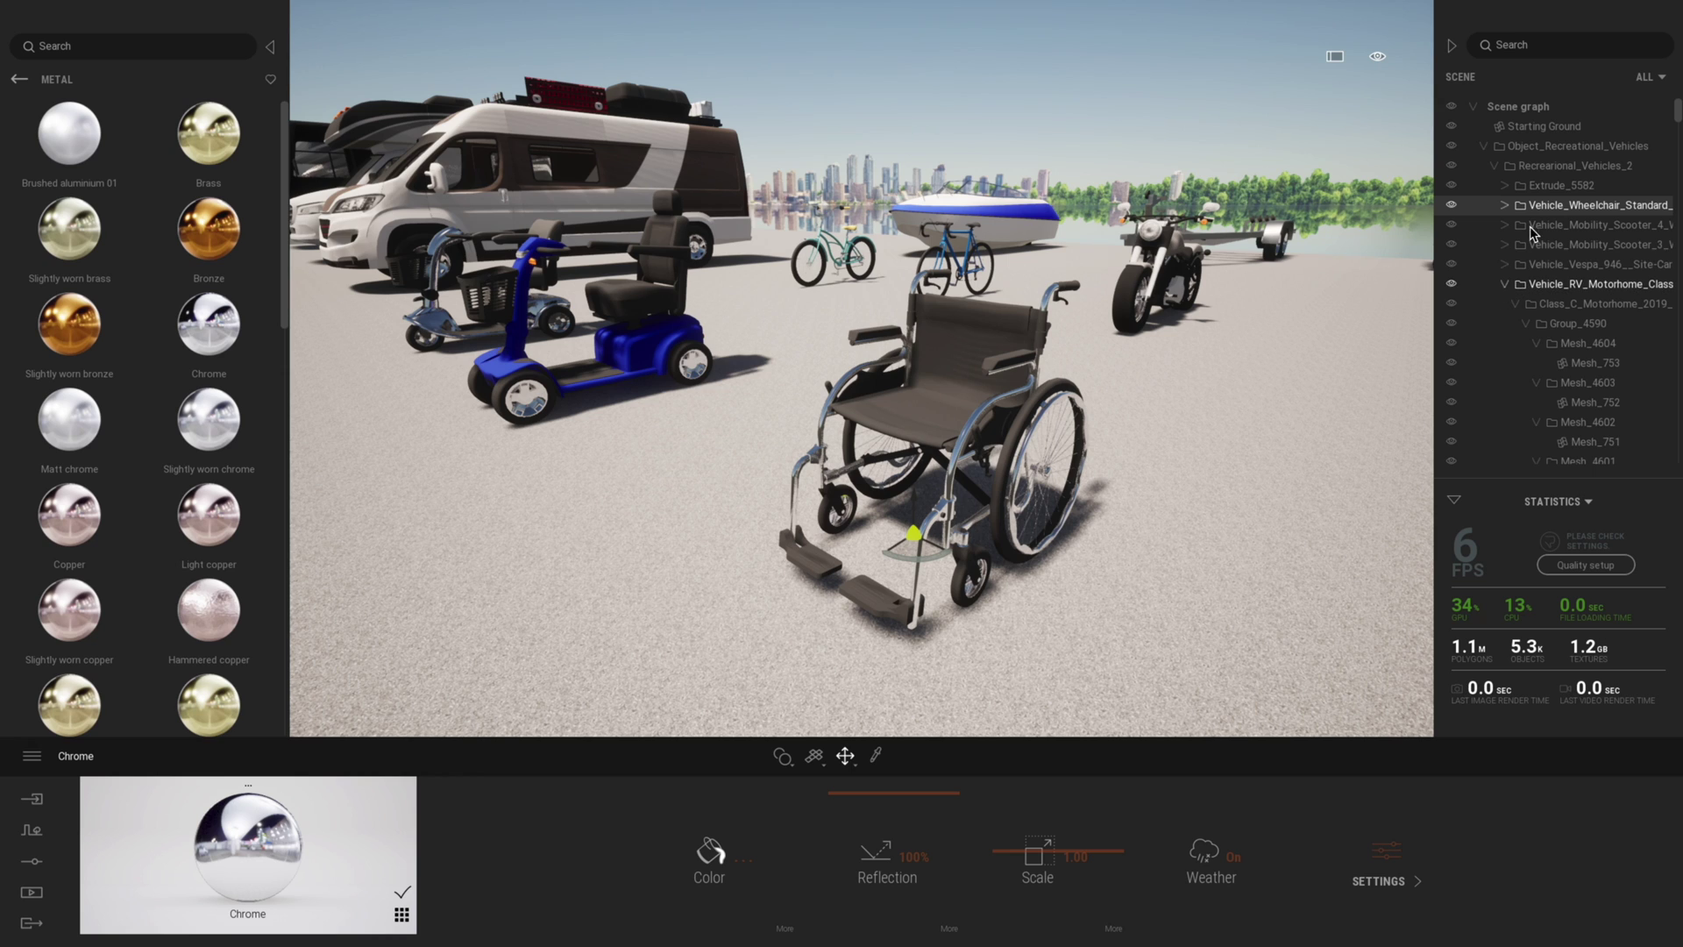
pyautogui.click(1504, 284)
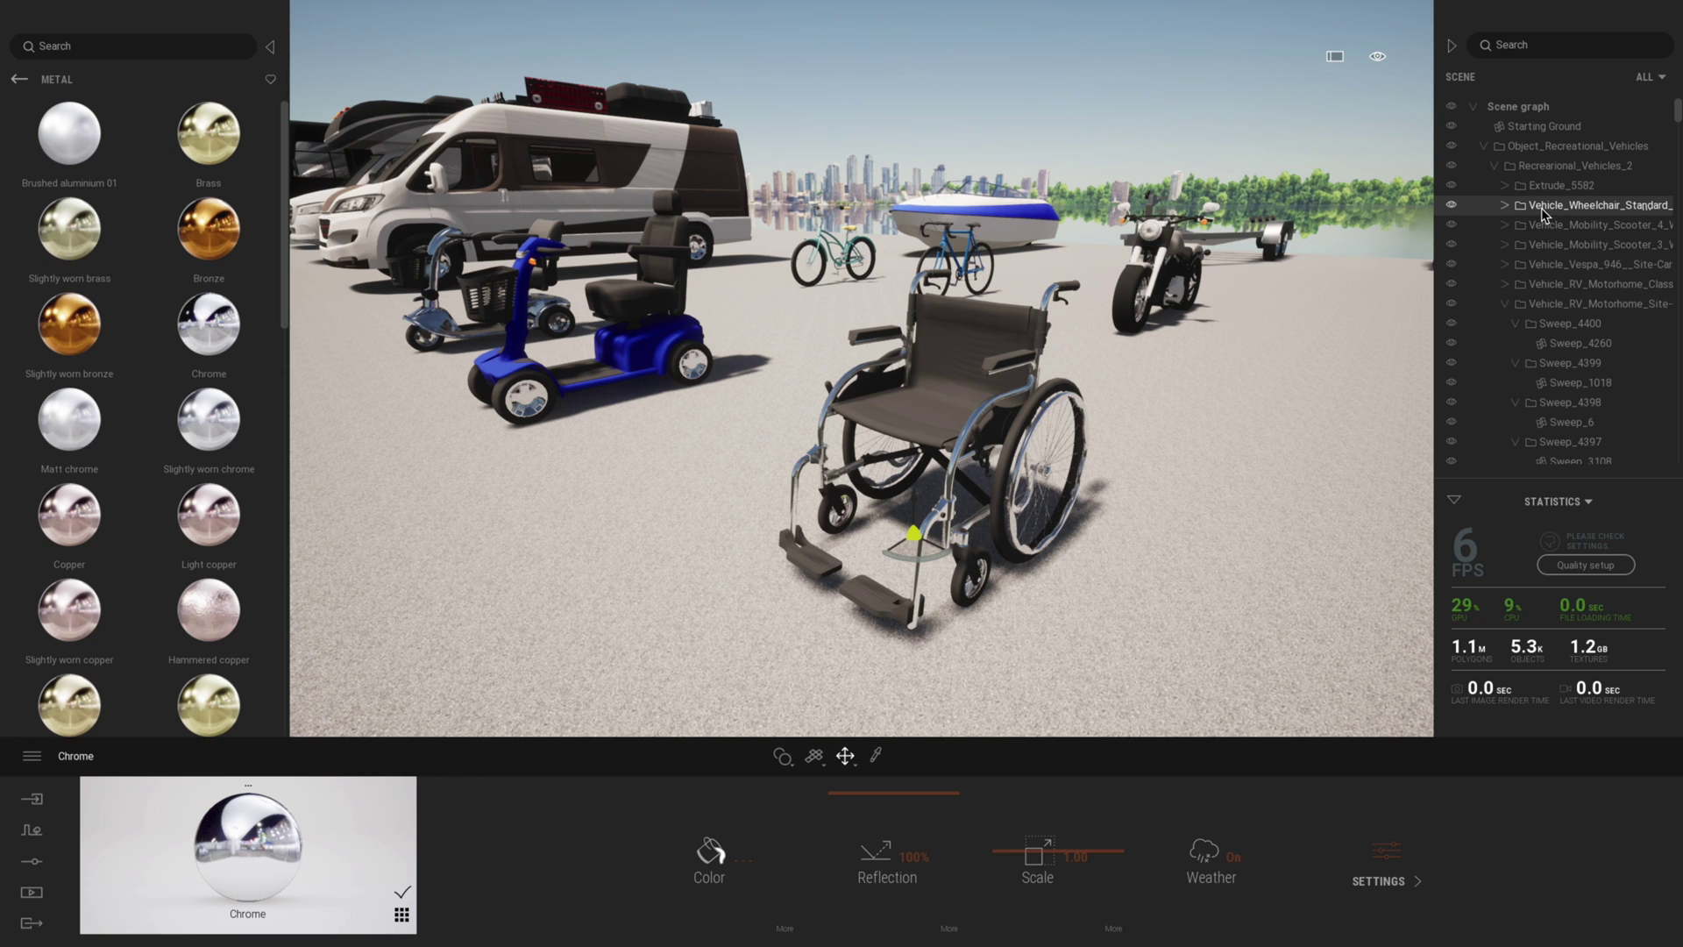
# Step: Add the wheelchair to the user library and browse to the User library
pyautogui.rightClick(1540, 211)
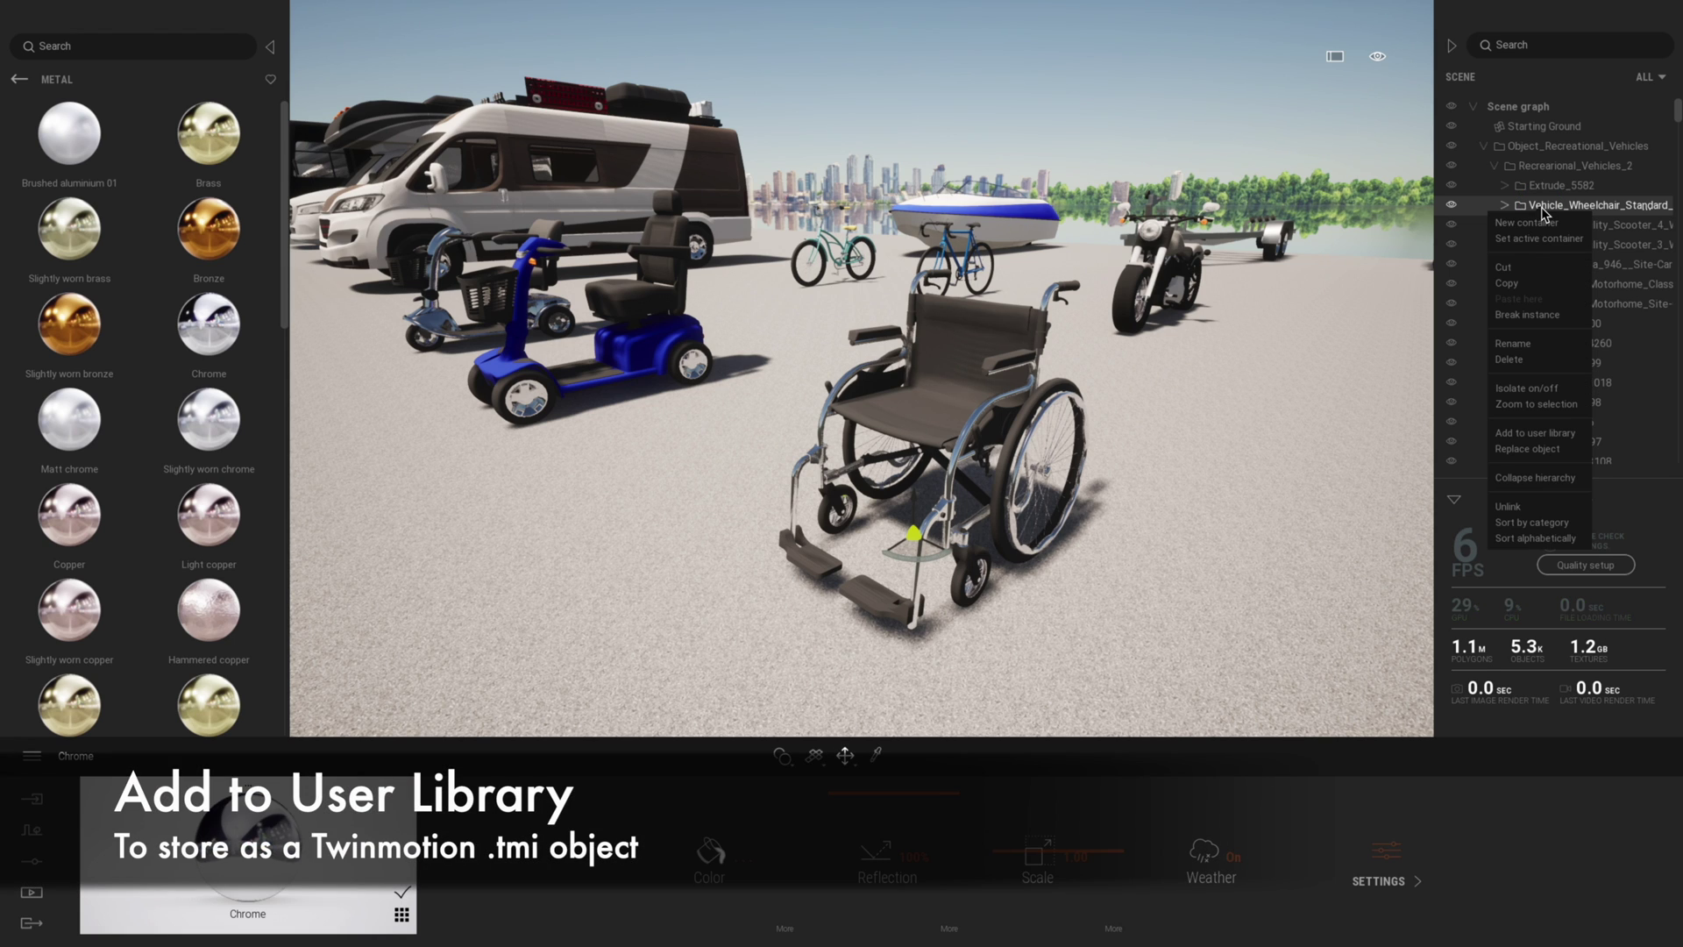
pyautogui.click(1529, 433)
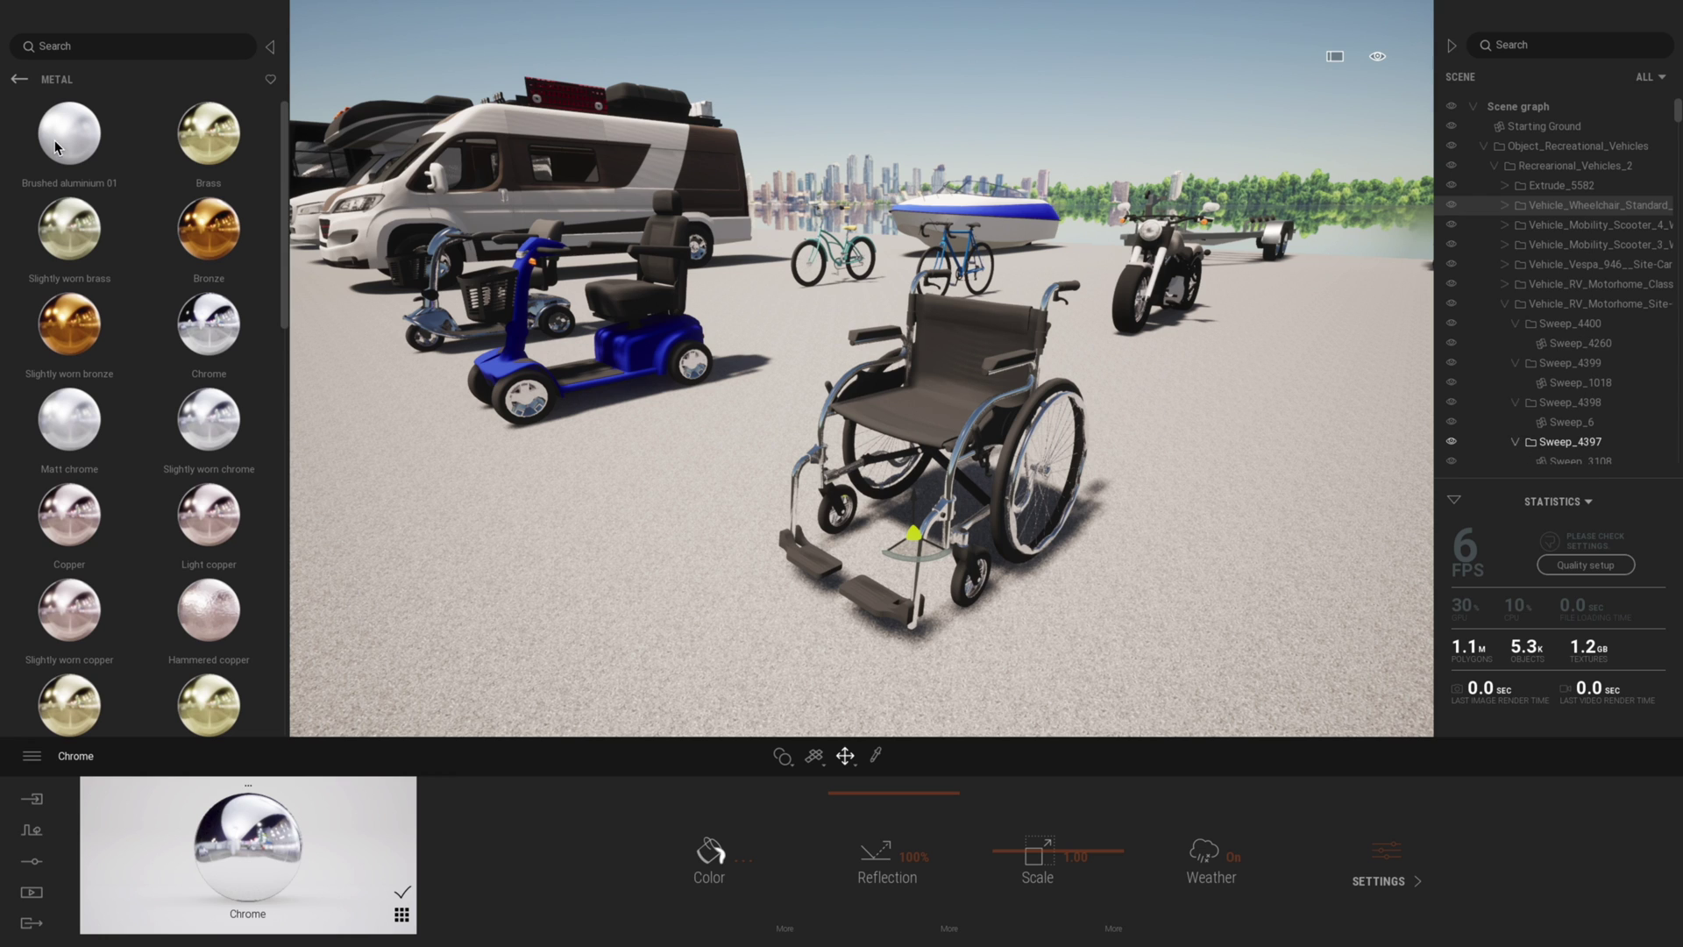
pyautogui.click(19, 80)
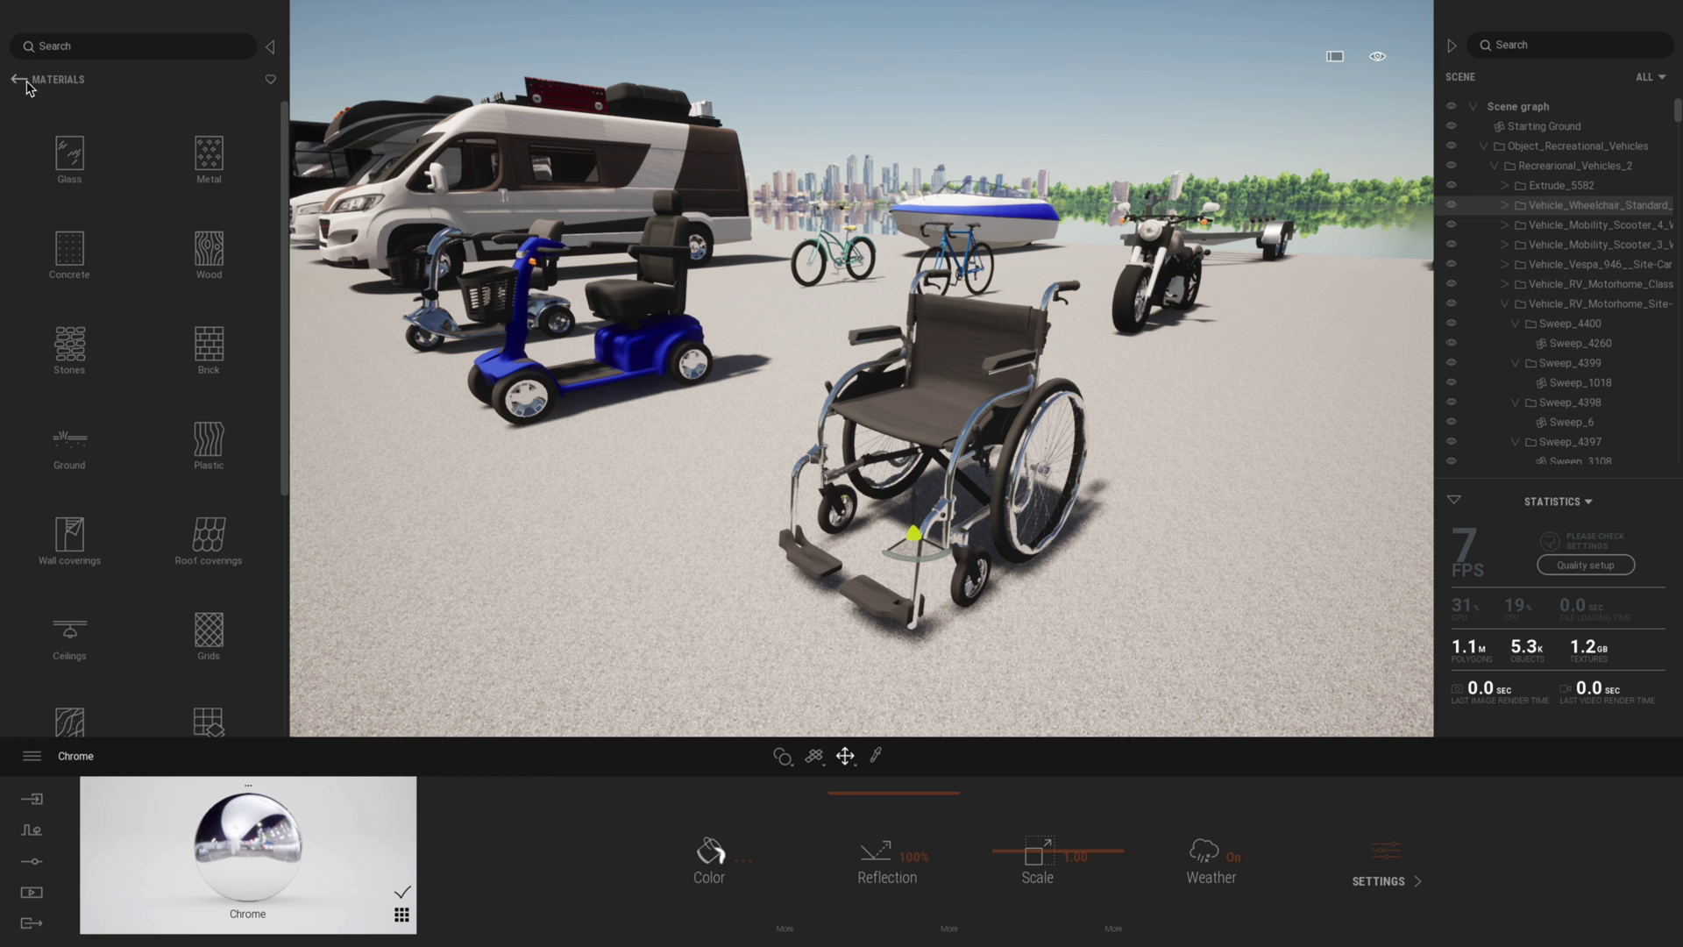
pyautogui.click(18, 79)
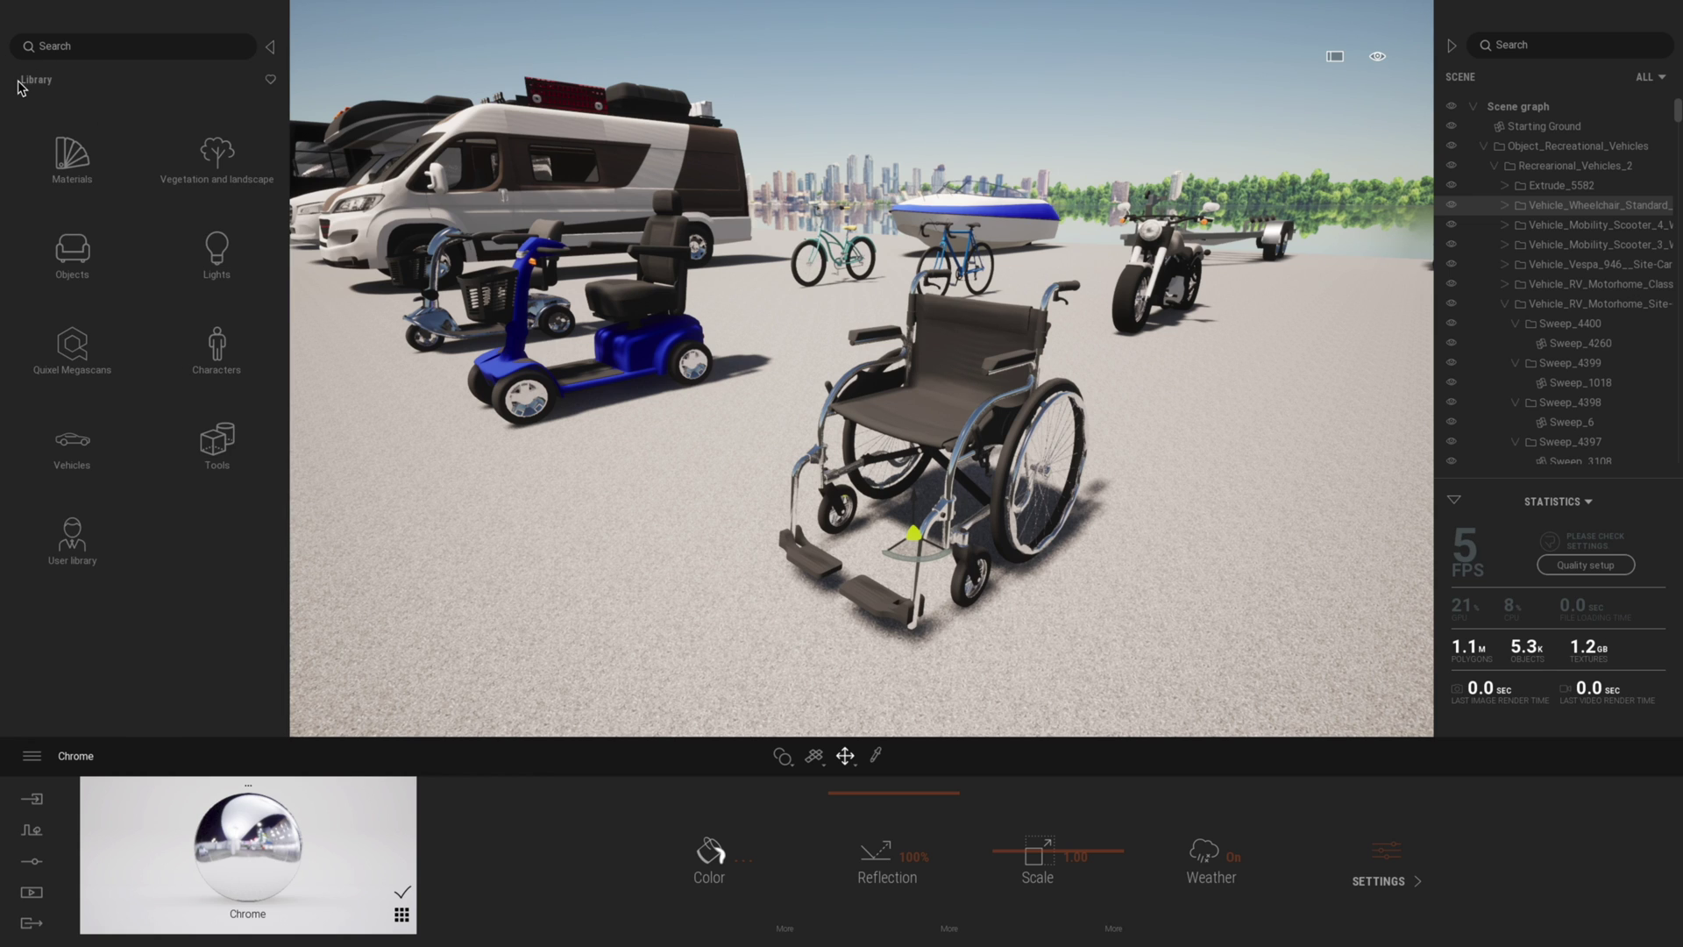
pyautogui.click(76, 542)
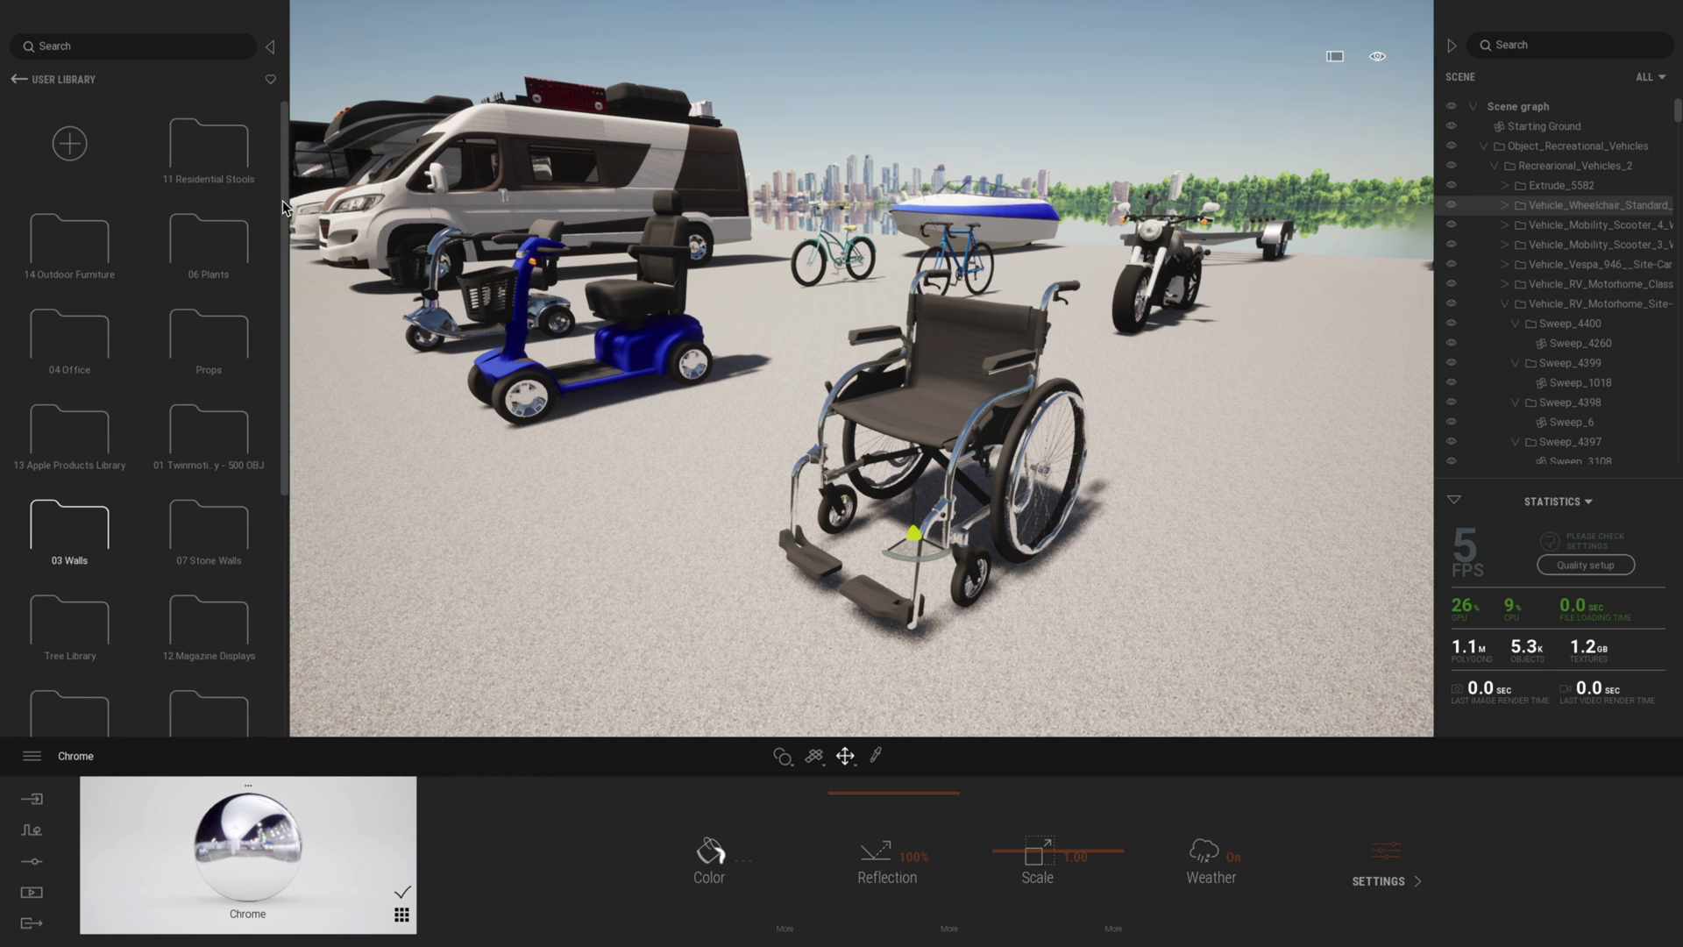
# Step: Create a New category folder and move the saved wheelchair into it
pyautogui.scroll(-5, 251, 617)
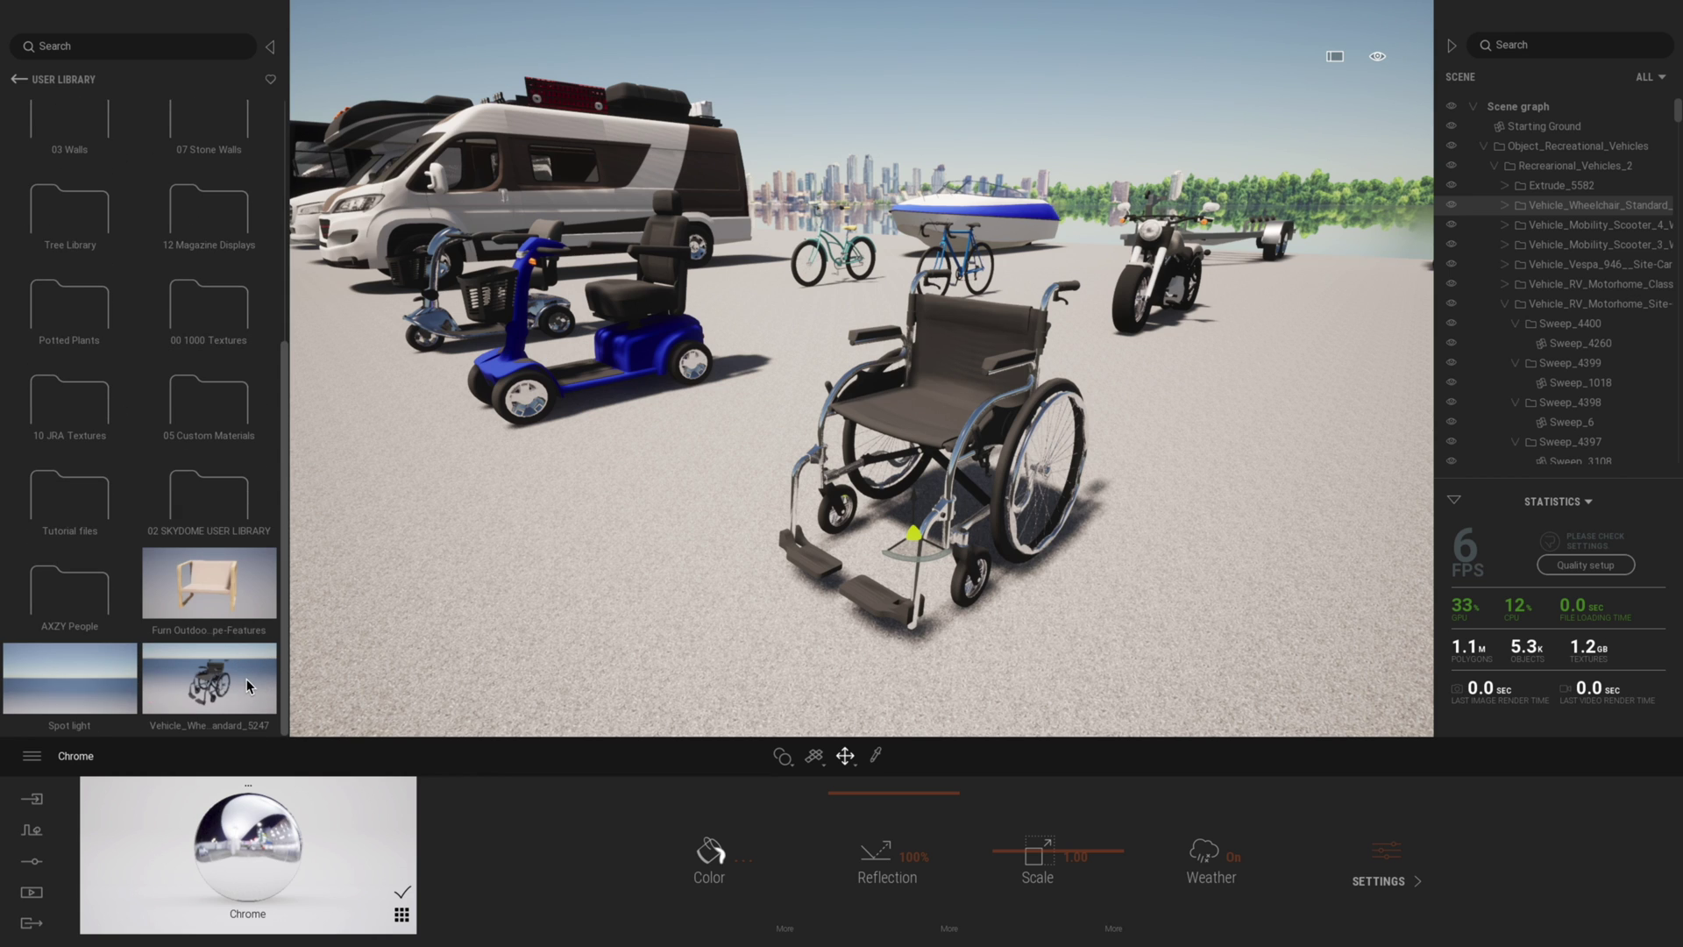
pyautogui.click(182, 816)
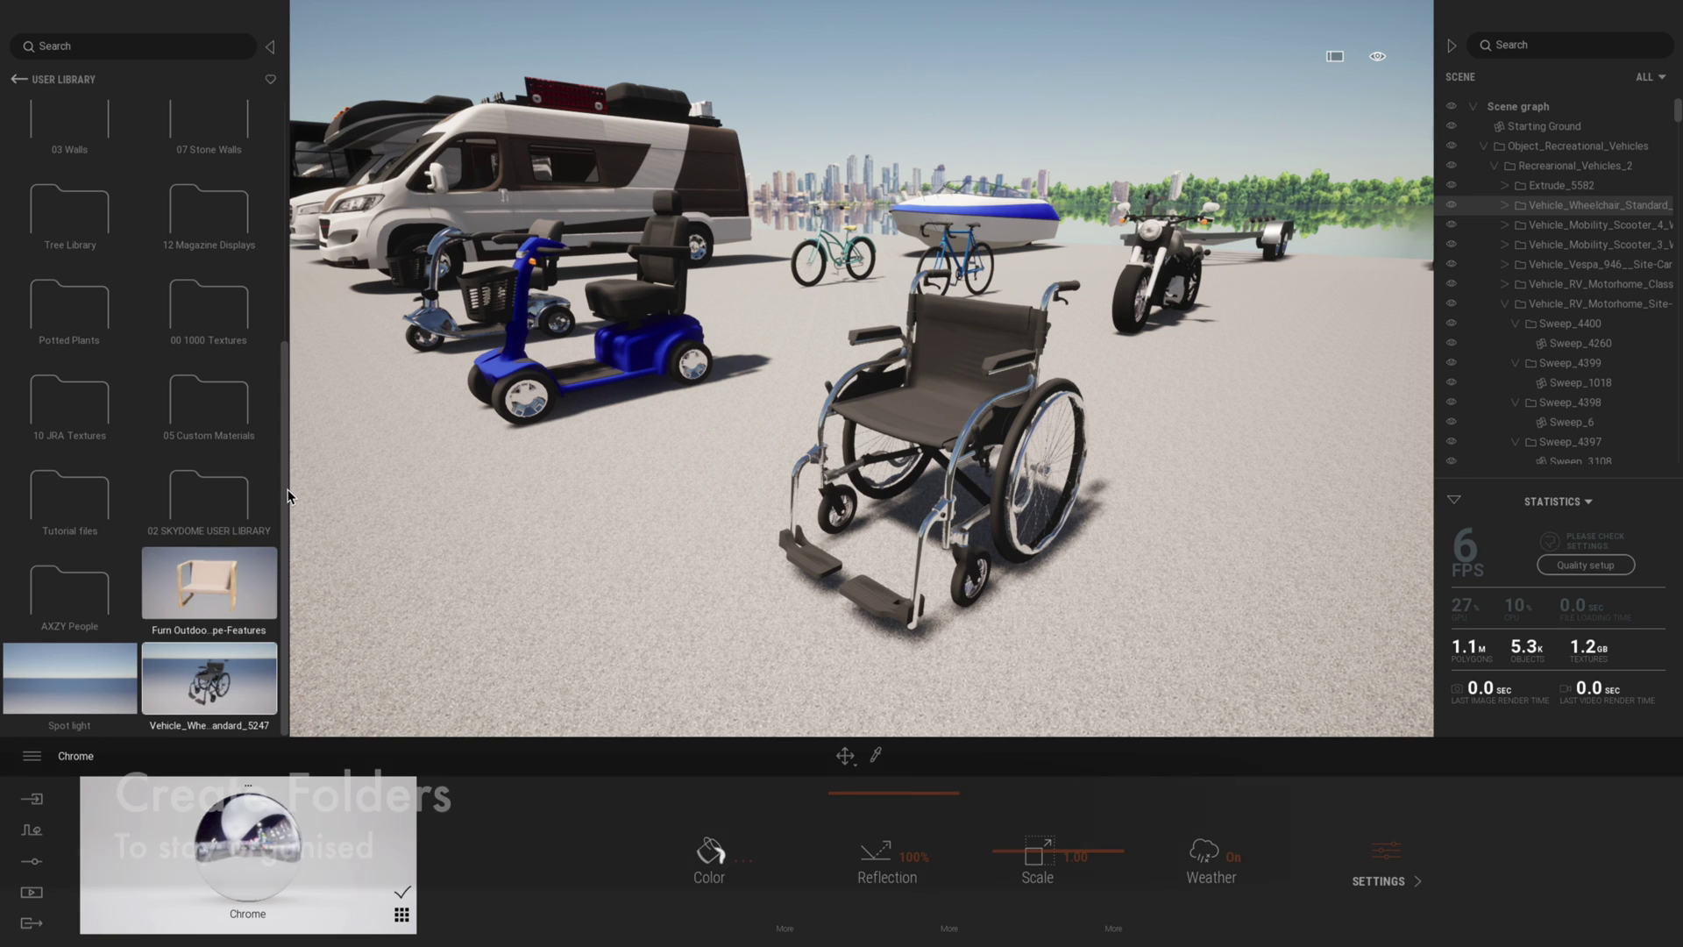
pyautogui.scroll(5, 117, 147)
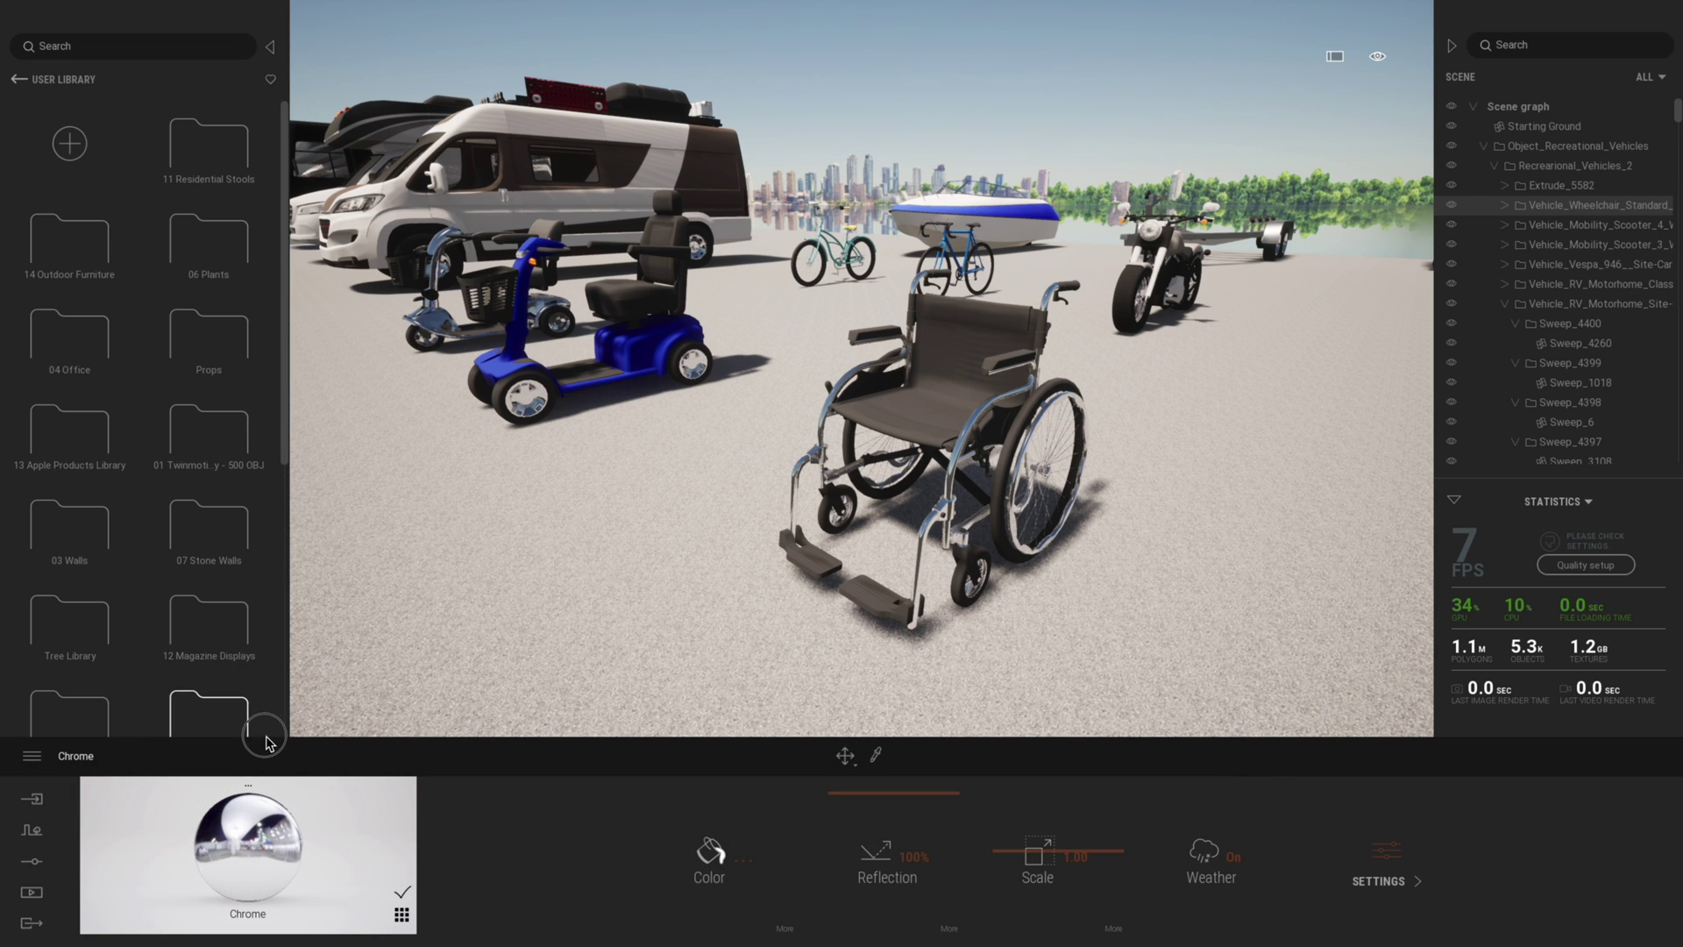
pyautogui.moveTo(263, 727); pyautogui.dragTo(218, 658)
pyautogui.scroll(-5, 218, 666)
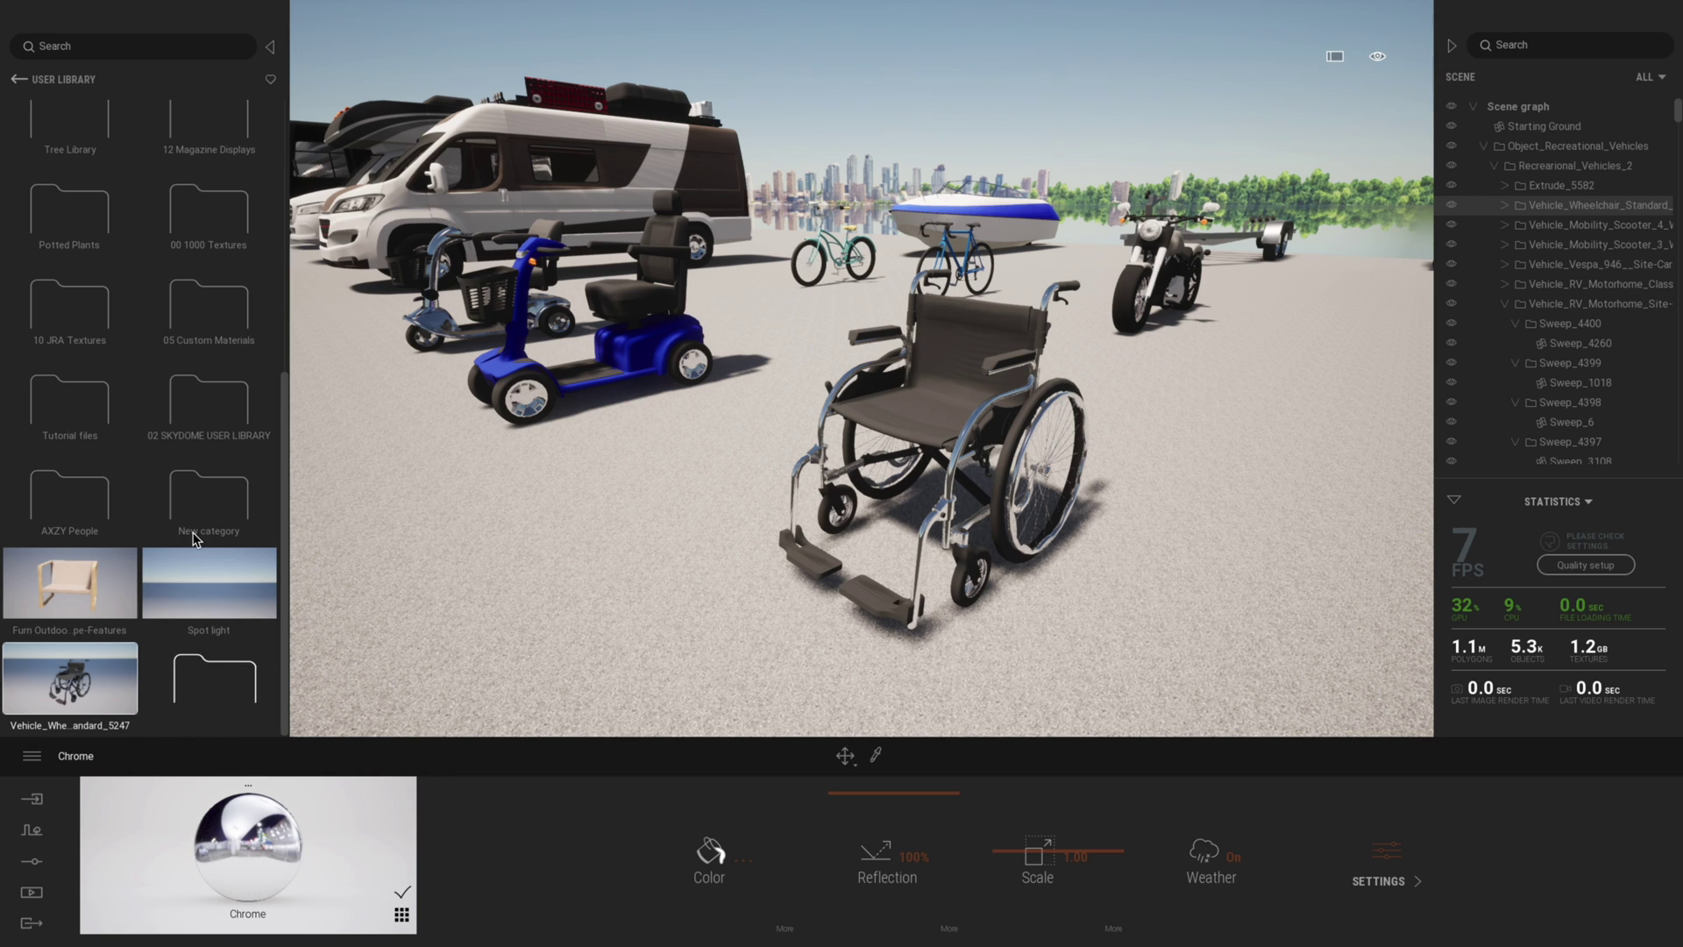
pyautogui.click(201, 502)
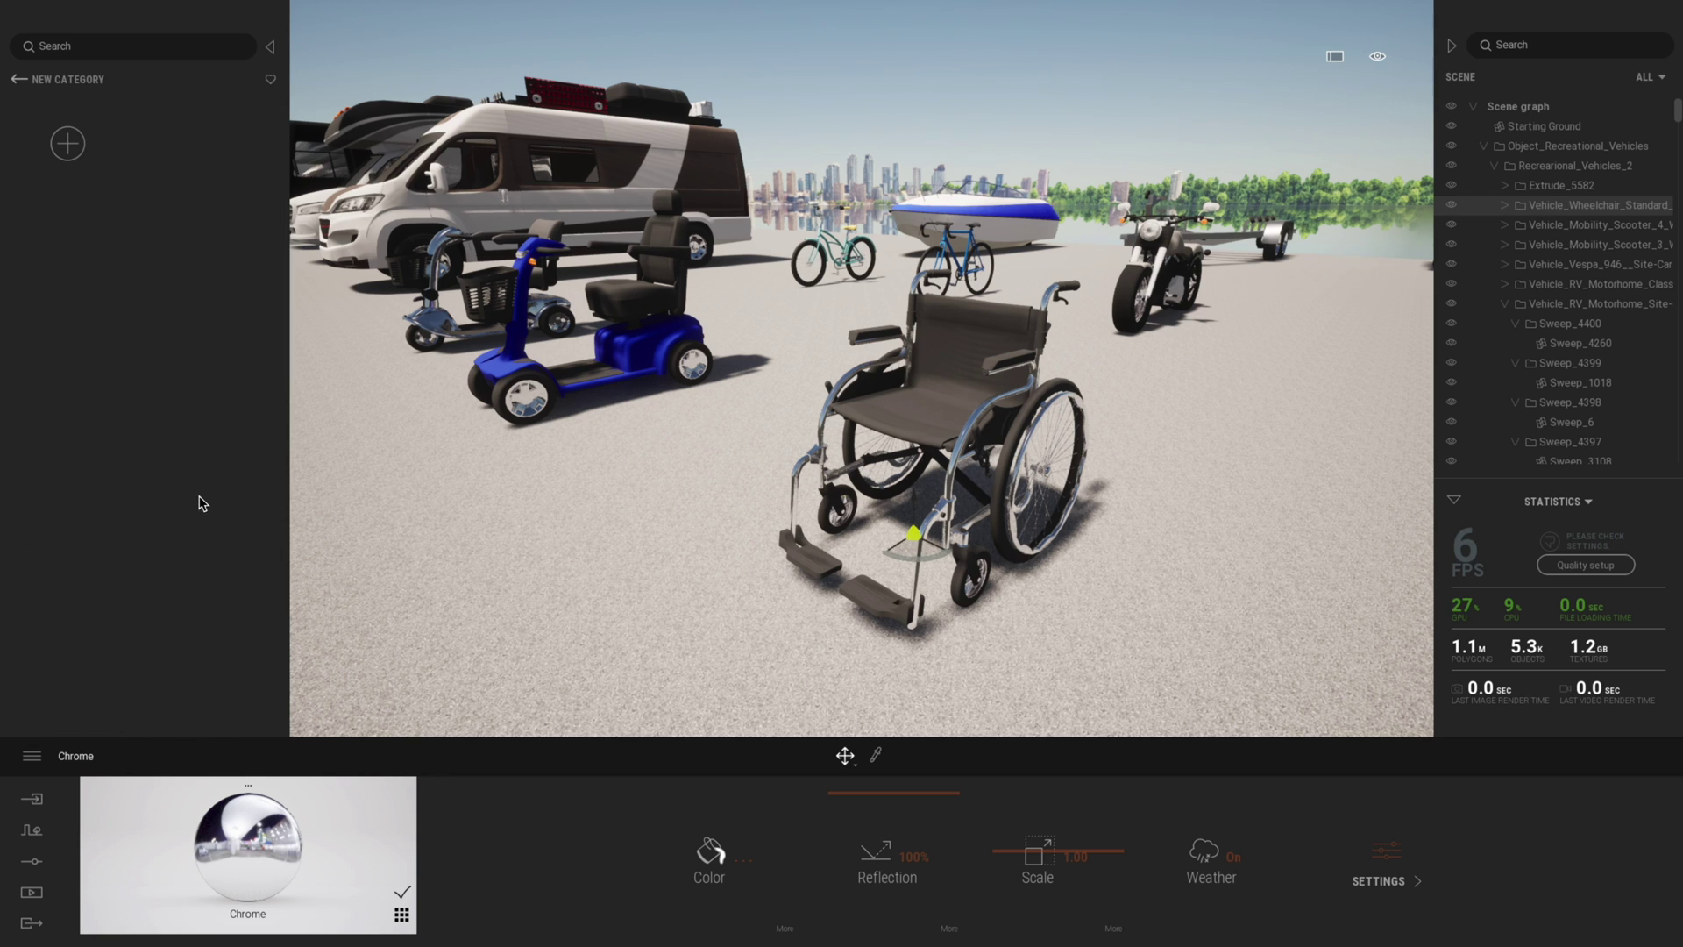
pyautogui.click(19, 80)
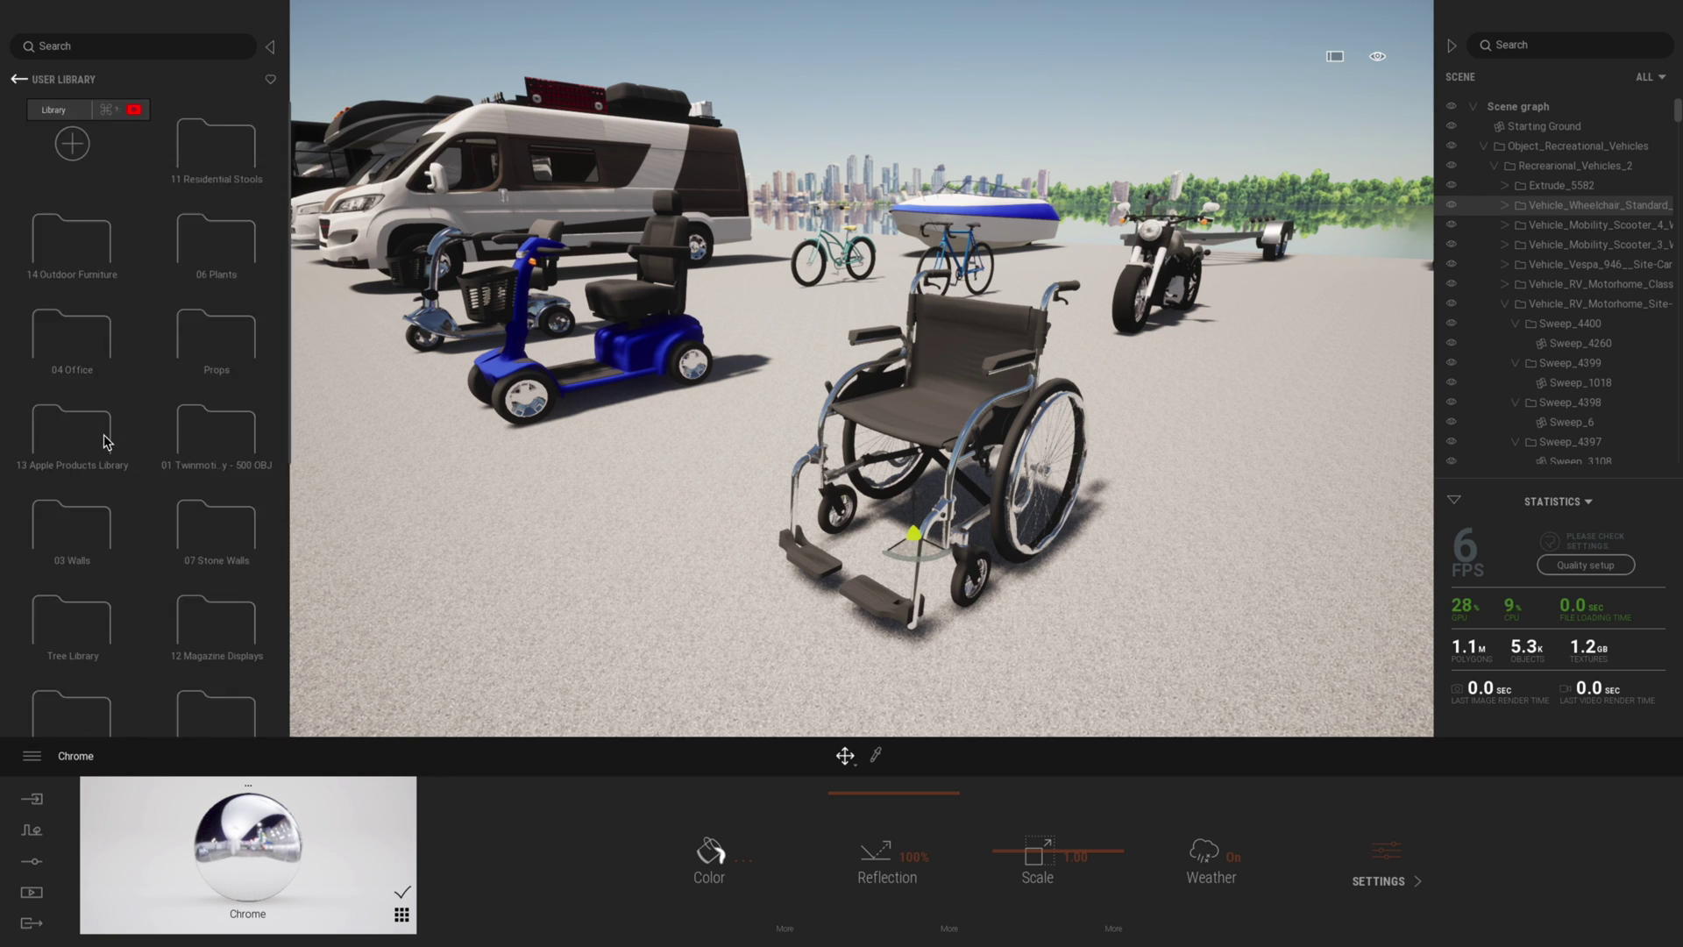
pyautogui.scroll(-5, 74, 657)
pyautogui.moveTo(79, 688); pyautogui.dragTo(199, 517)
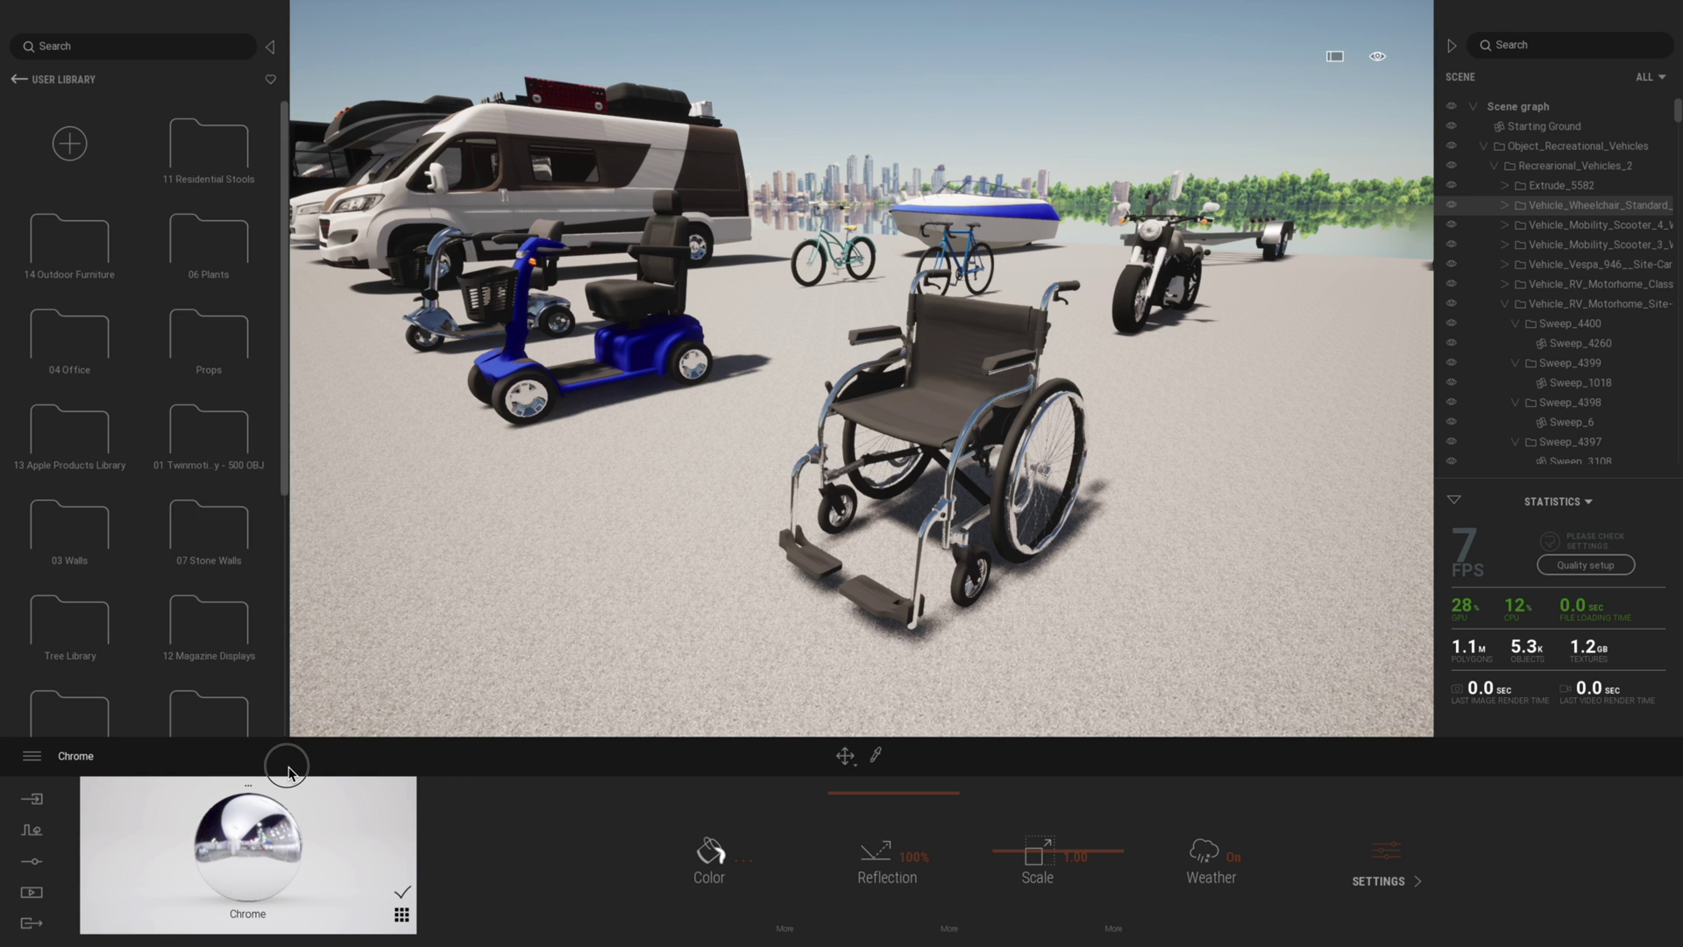
# Step: Rename the folder 'Recreational Vehicles' and open it
pyautogui.scroll(-5, 288, 763)
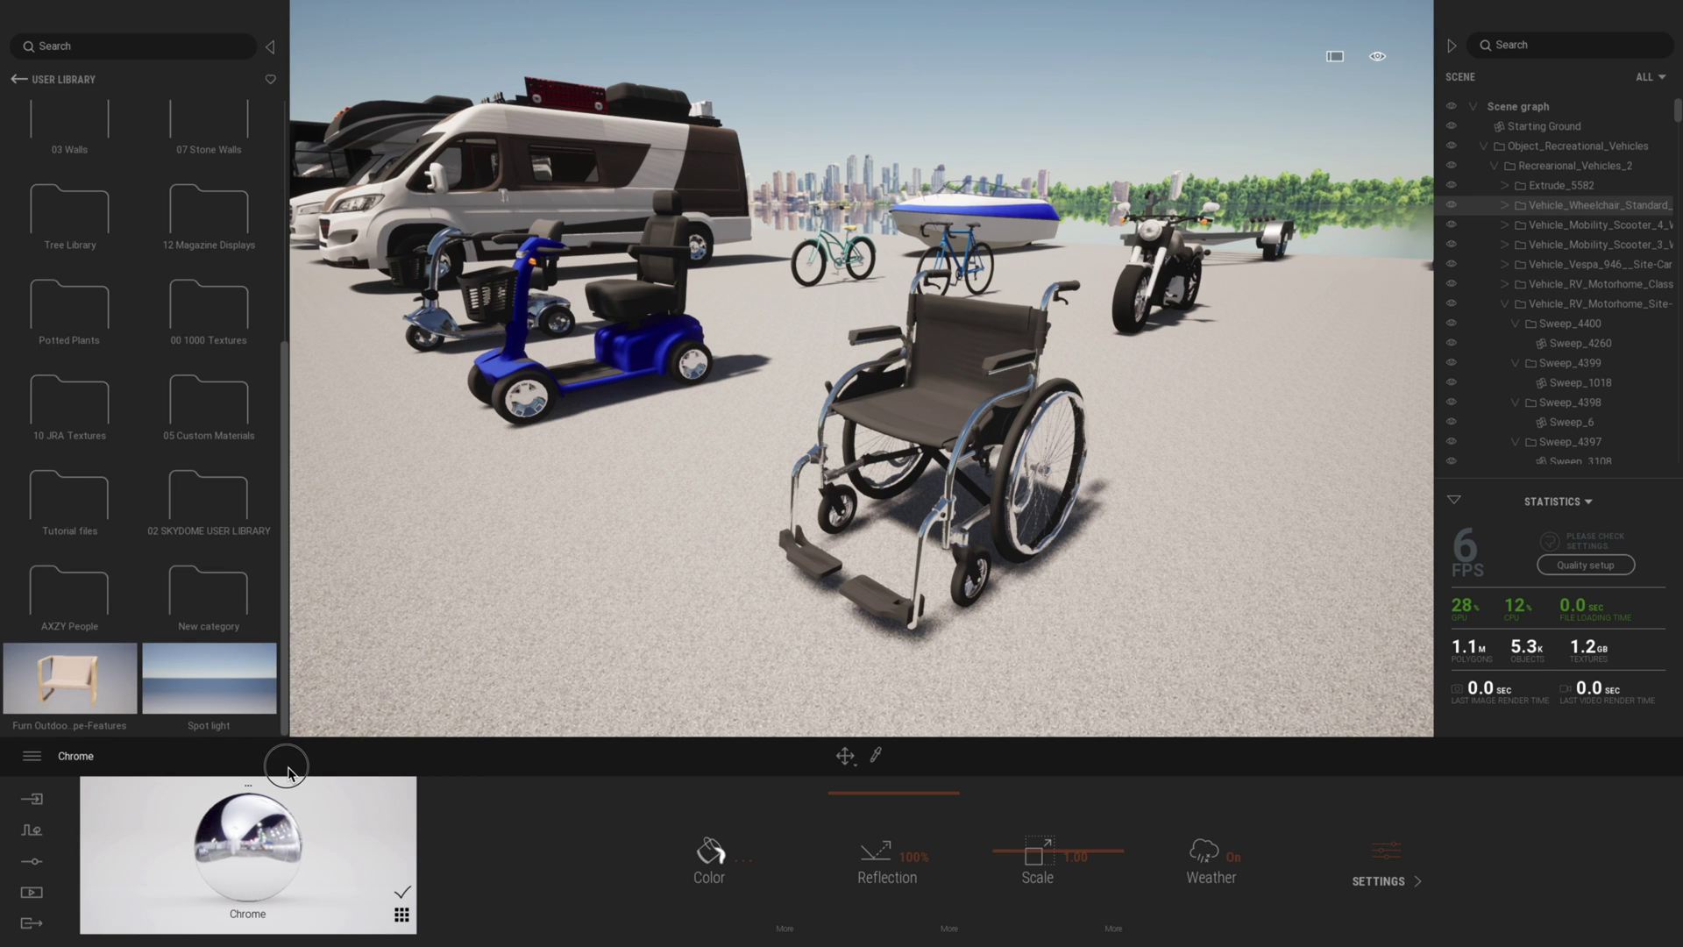
pyautogui.rightClick(206, 604)
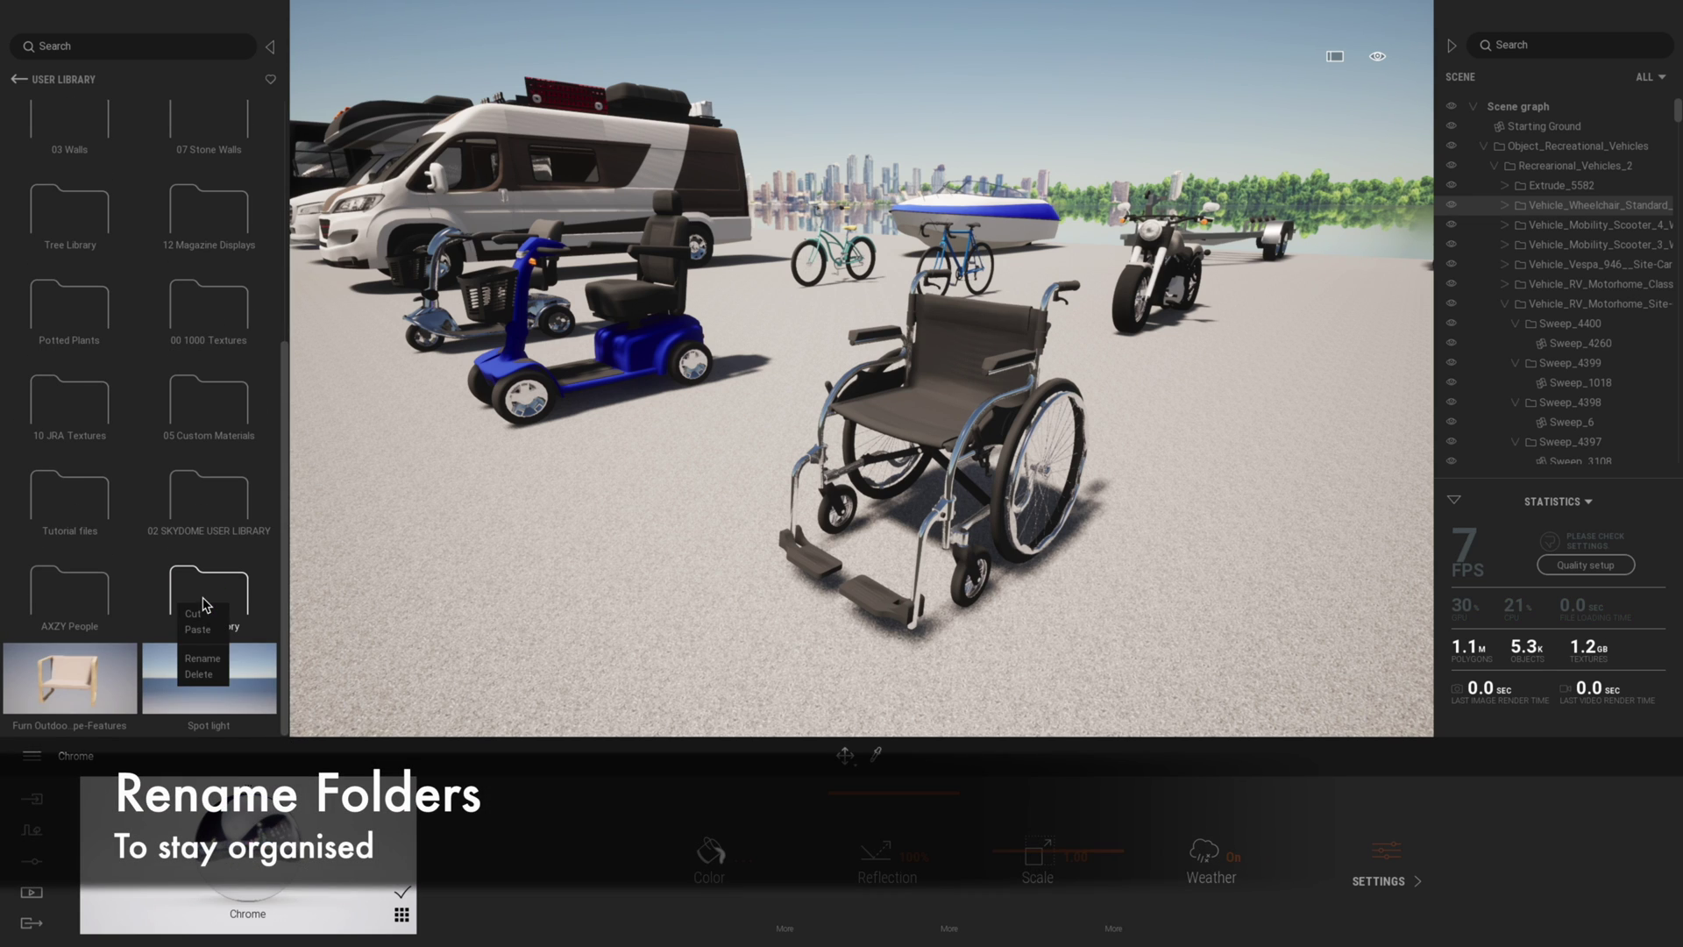
pyautogui.click(200, 664)
pyautogui.write('Recreational Vehicl')
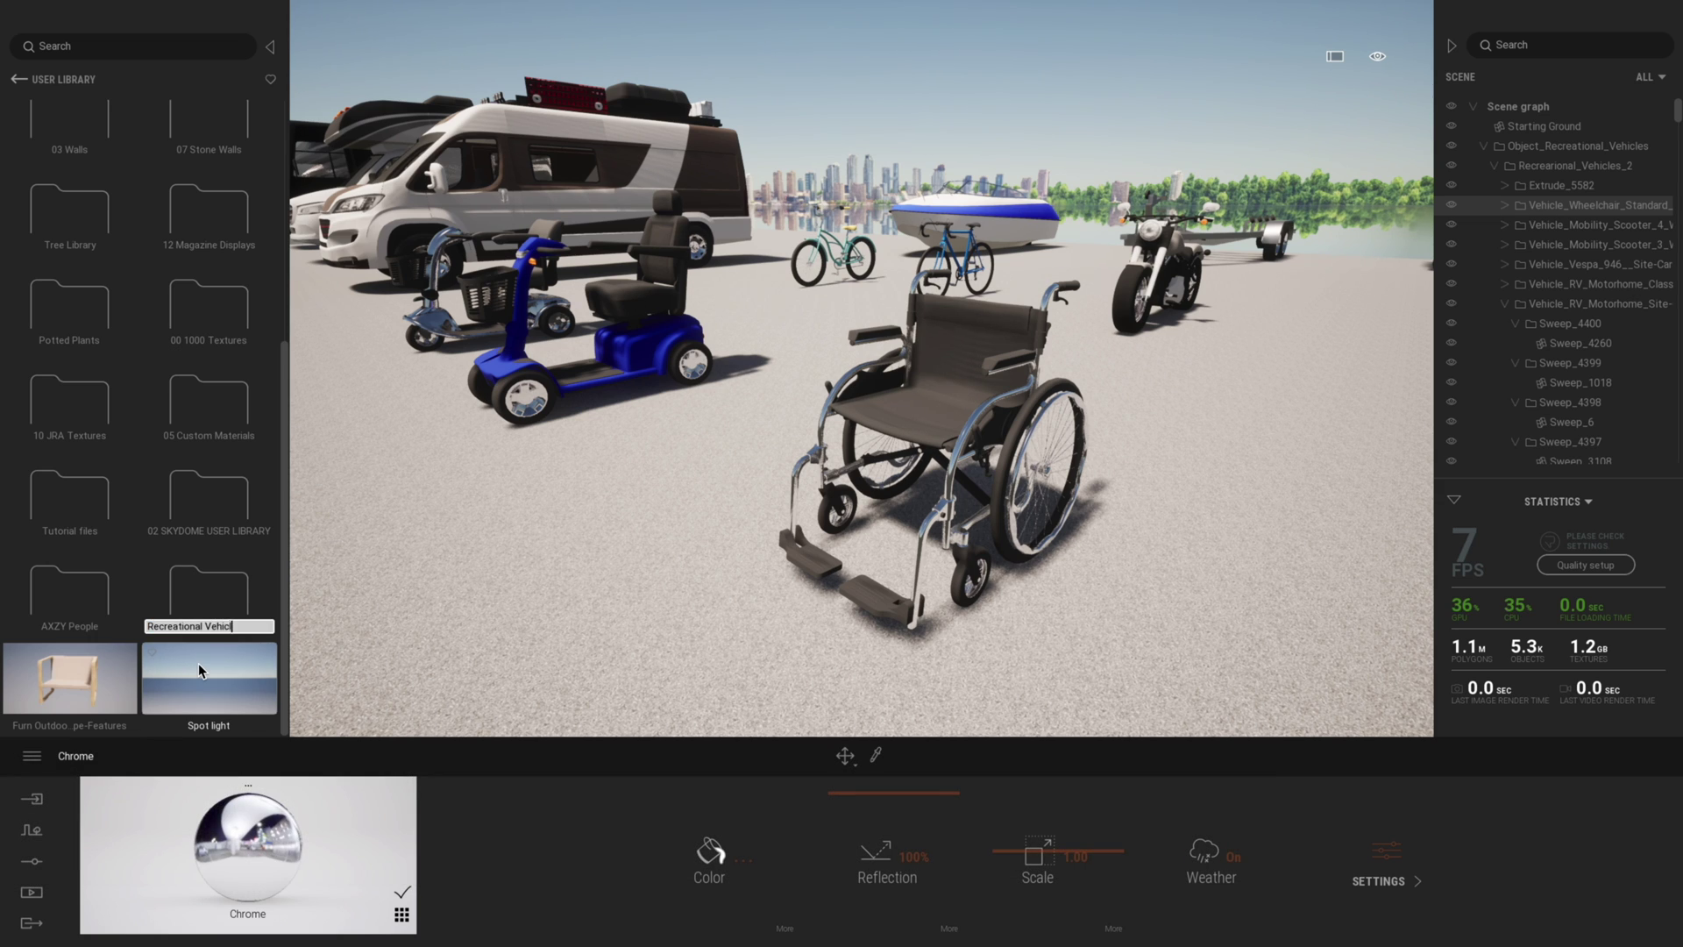
pyautogui.write('es')
pyautogui.press('Return')
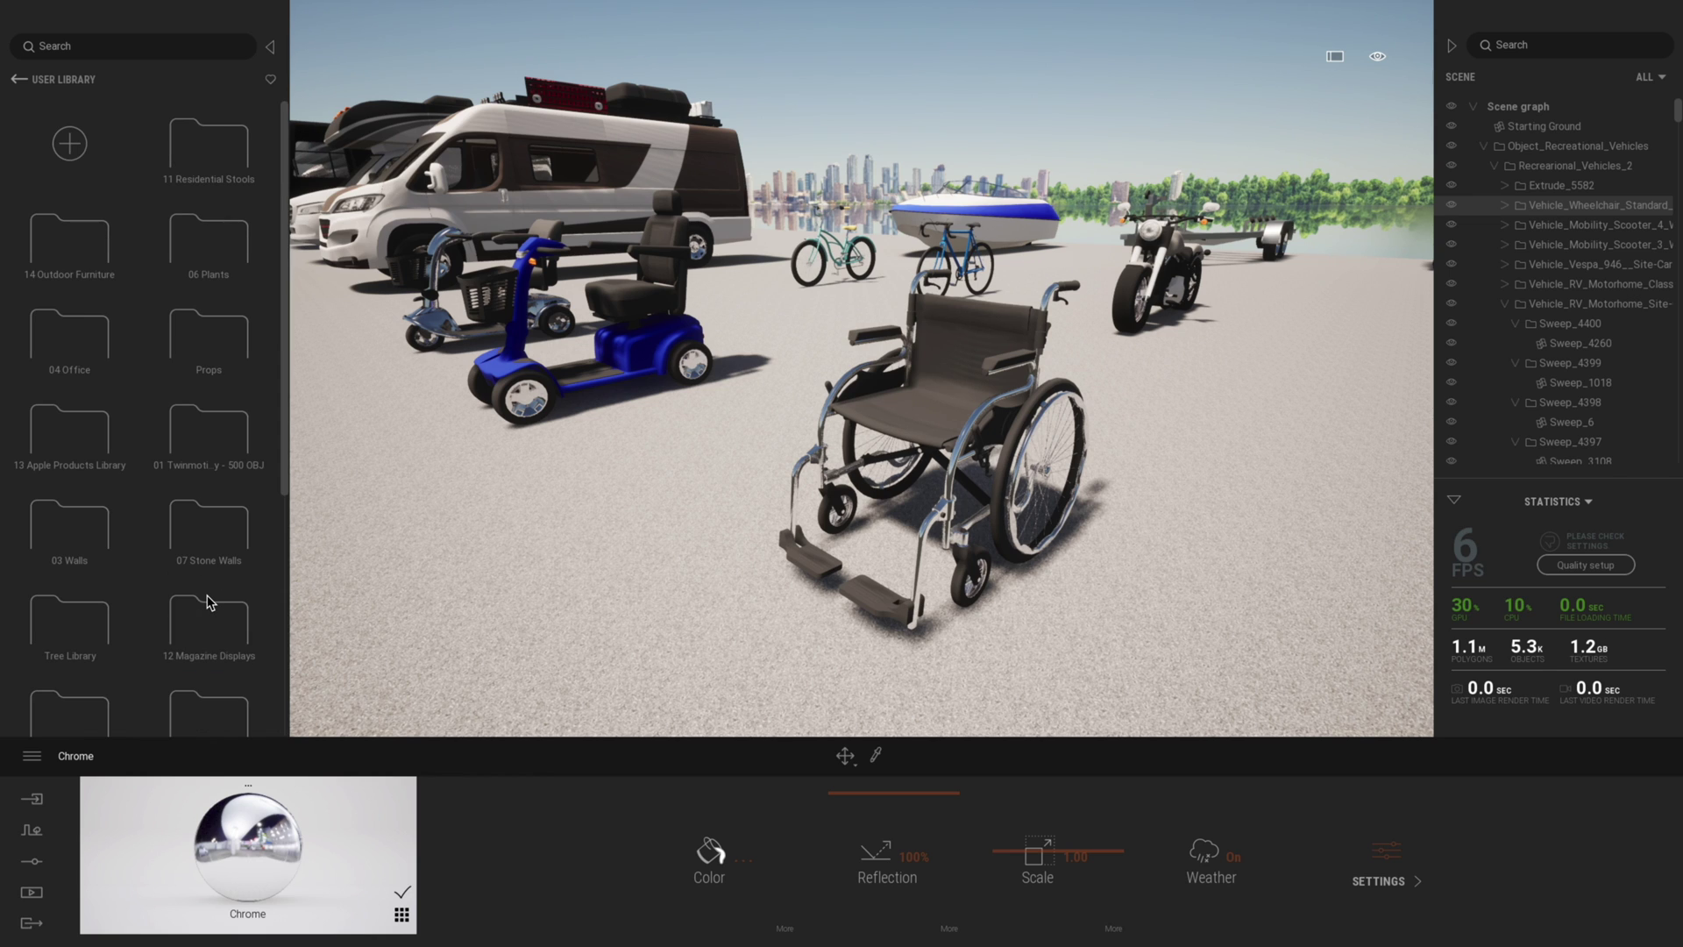
pyautogui.scroll(-5, 283, 736)
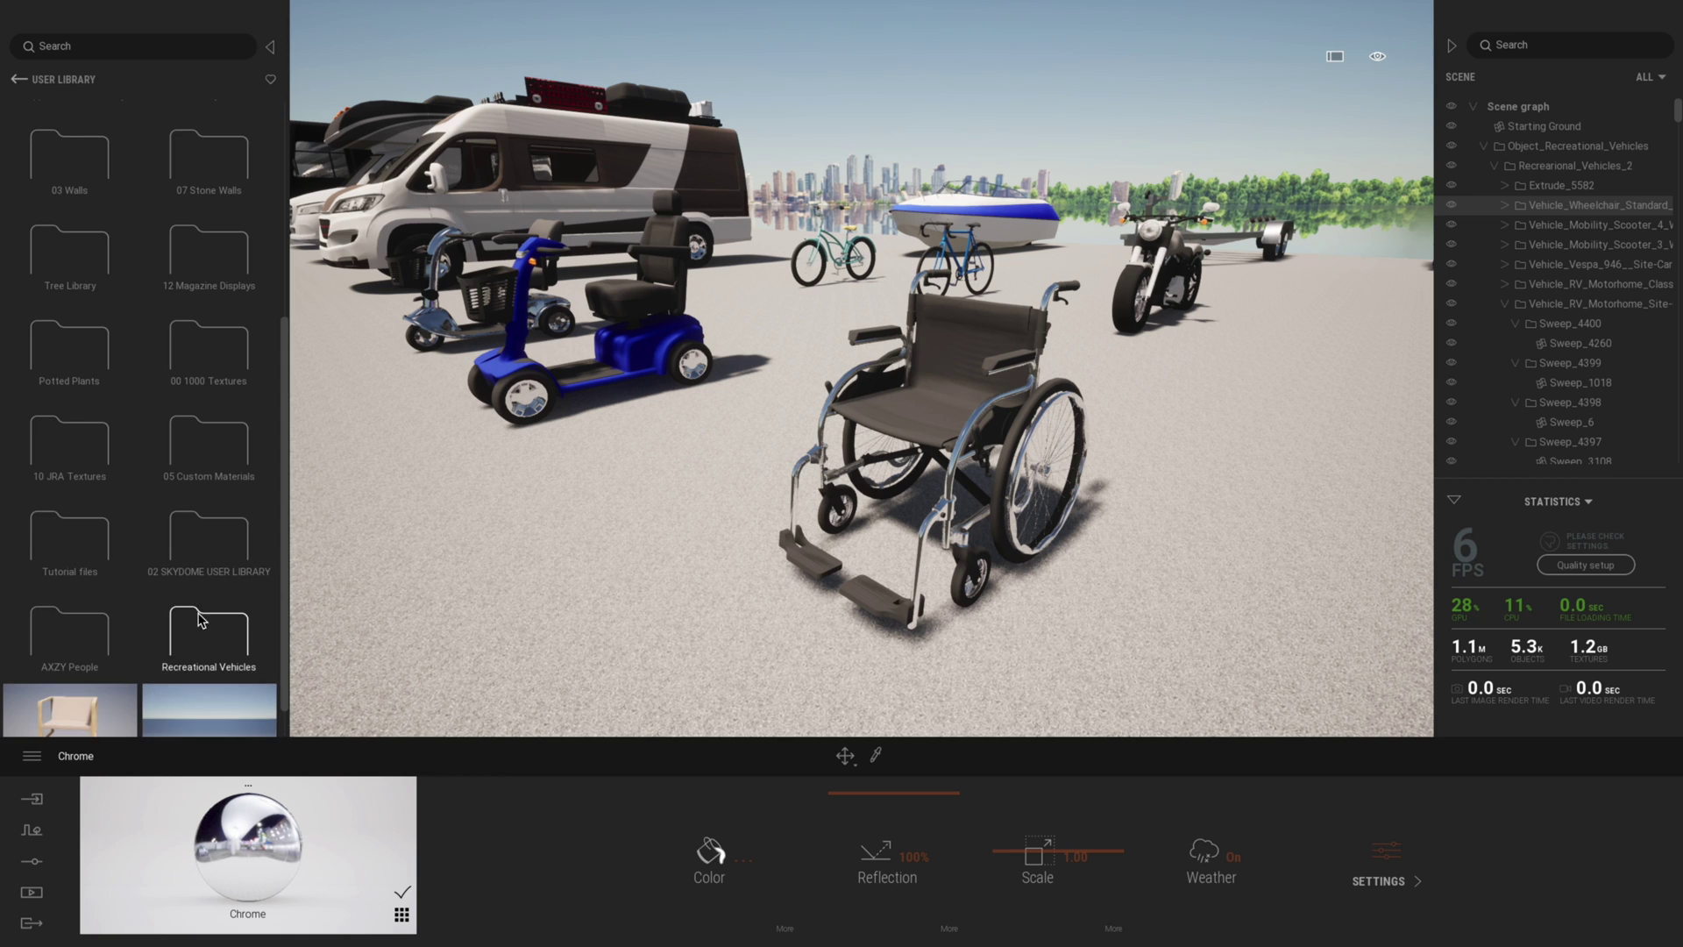
pyautogui.click(199, 611)
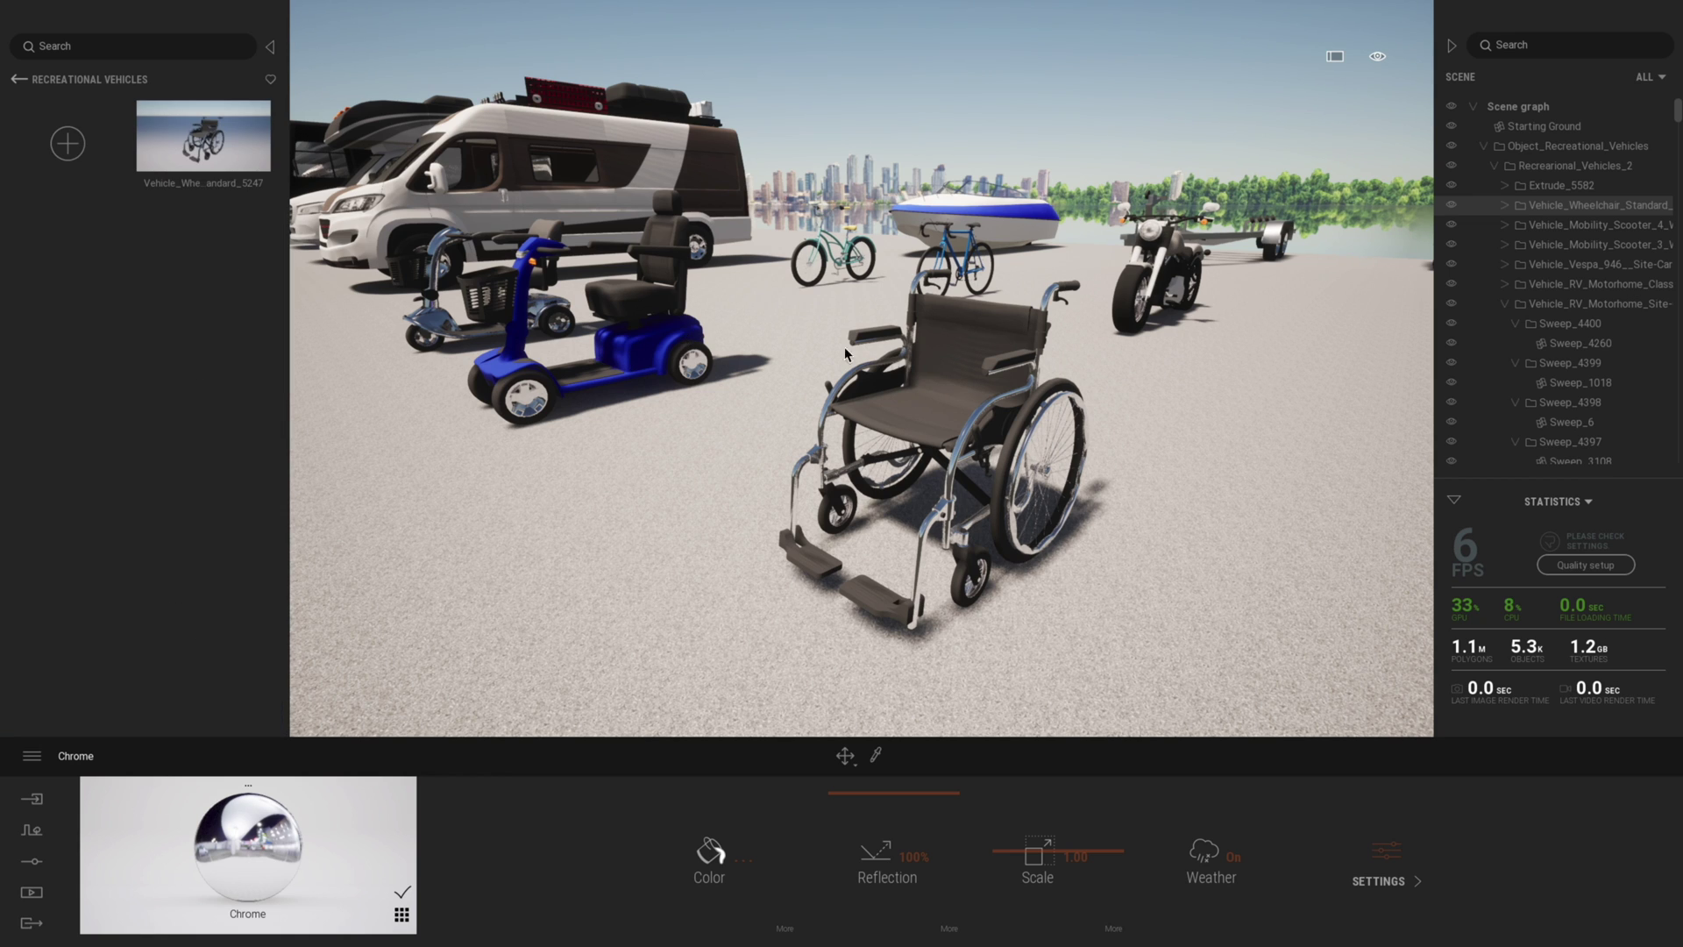
# Step: Select the four-wheel mobility scooter and frame the view on it
pyautogui.click(1544, 228)
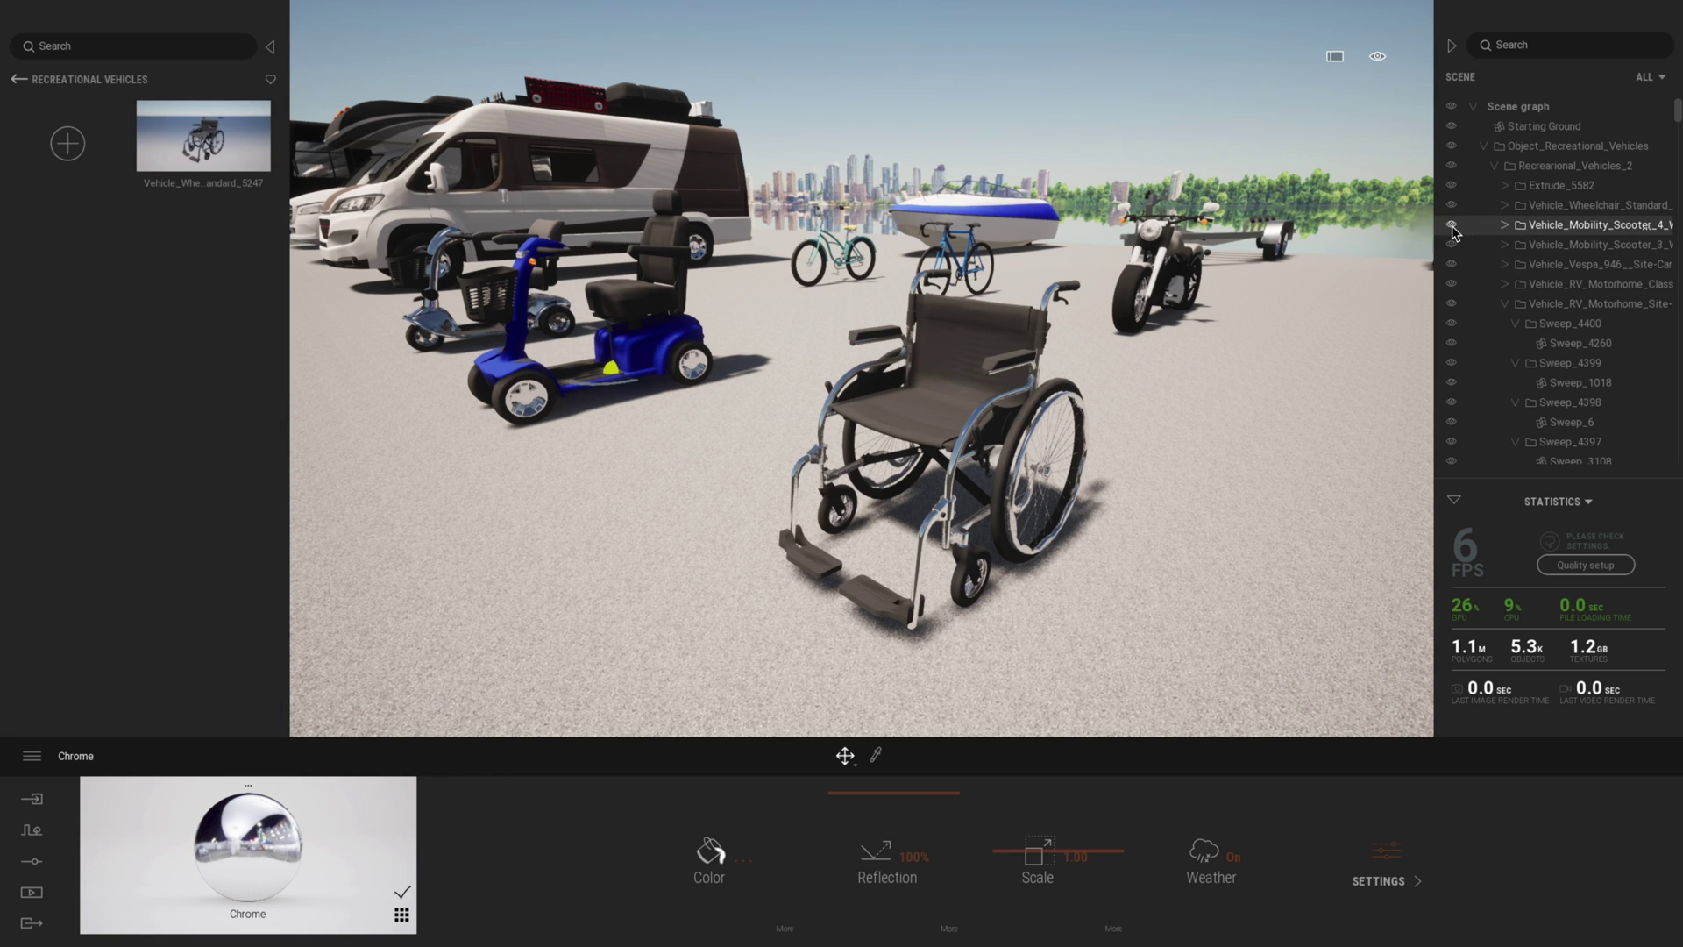
pyautogui.click(1451, 225)
pyautogui.click(1451, 226)
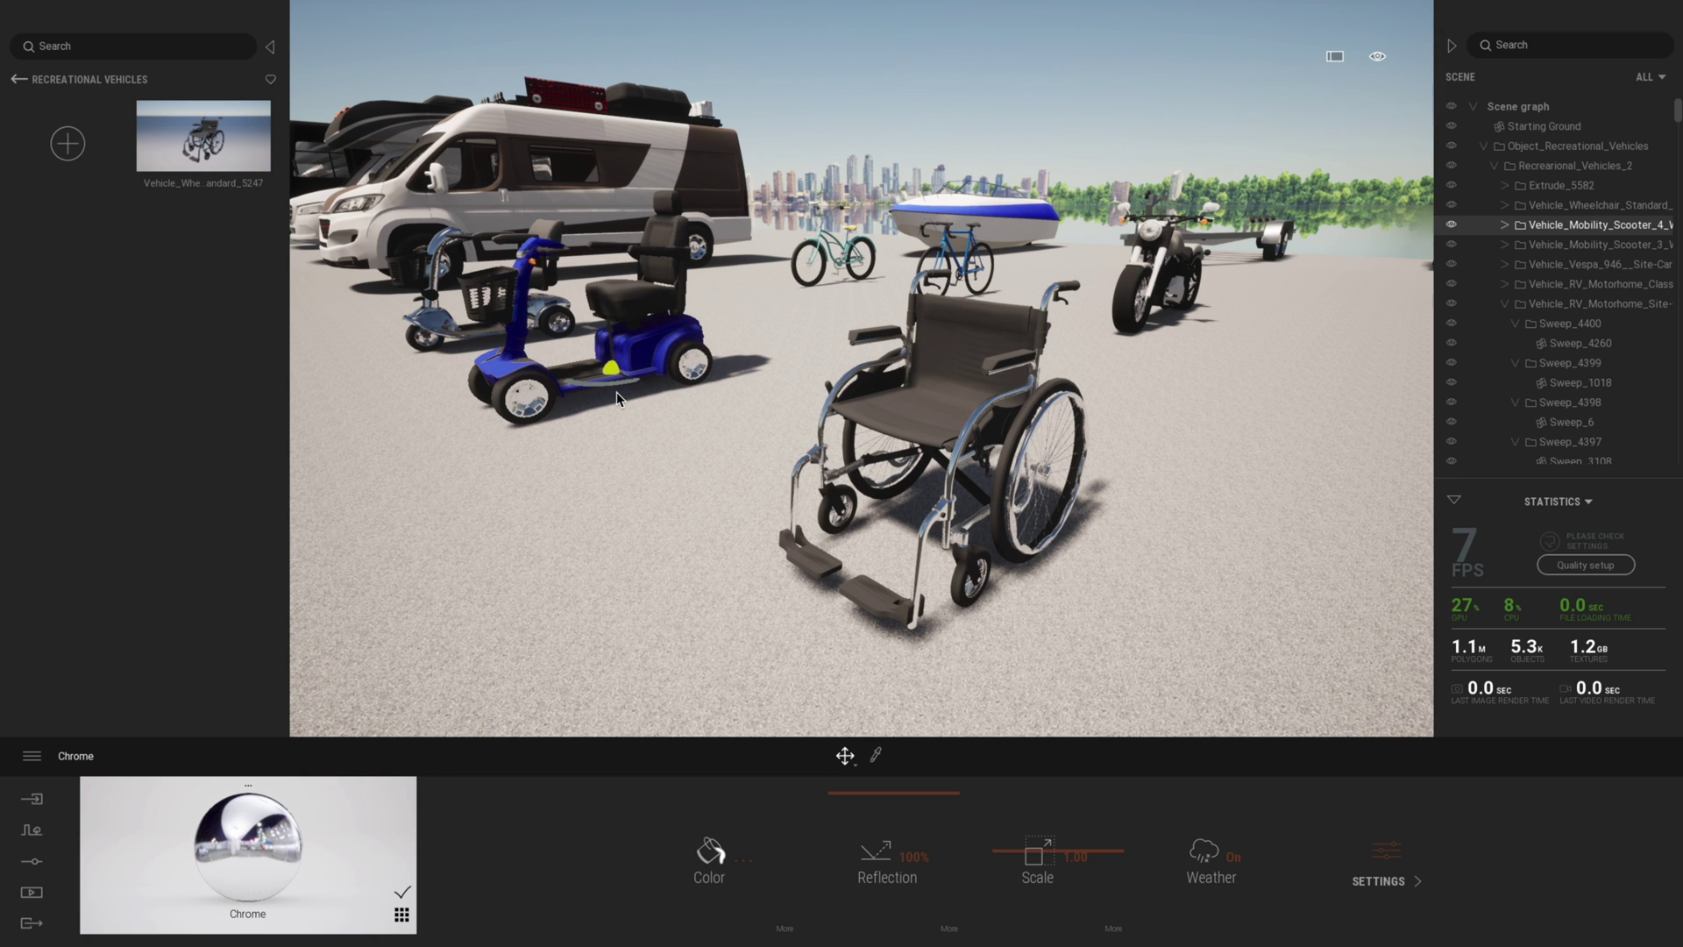
pyautogui.press('f')
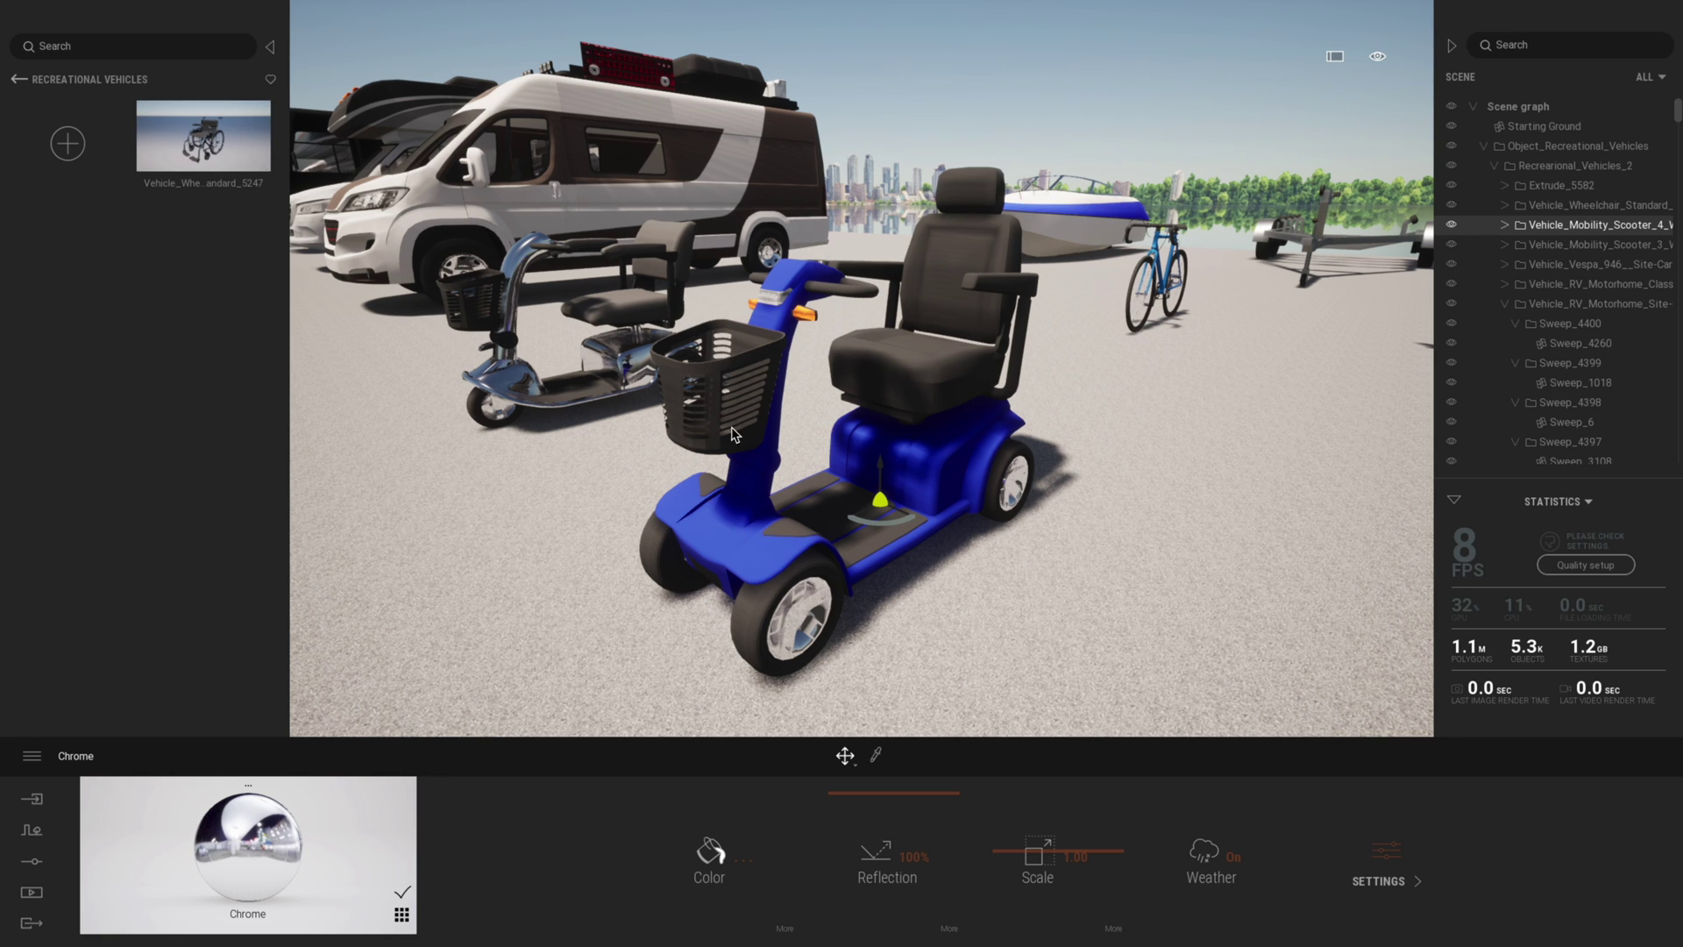
# Step: Apply the Plastic > Translucid material to the scooter body
pyautogui.click(18, 82)
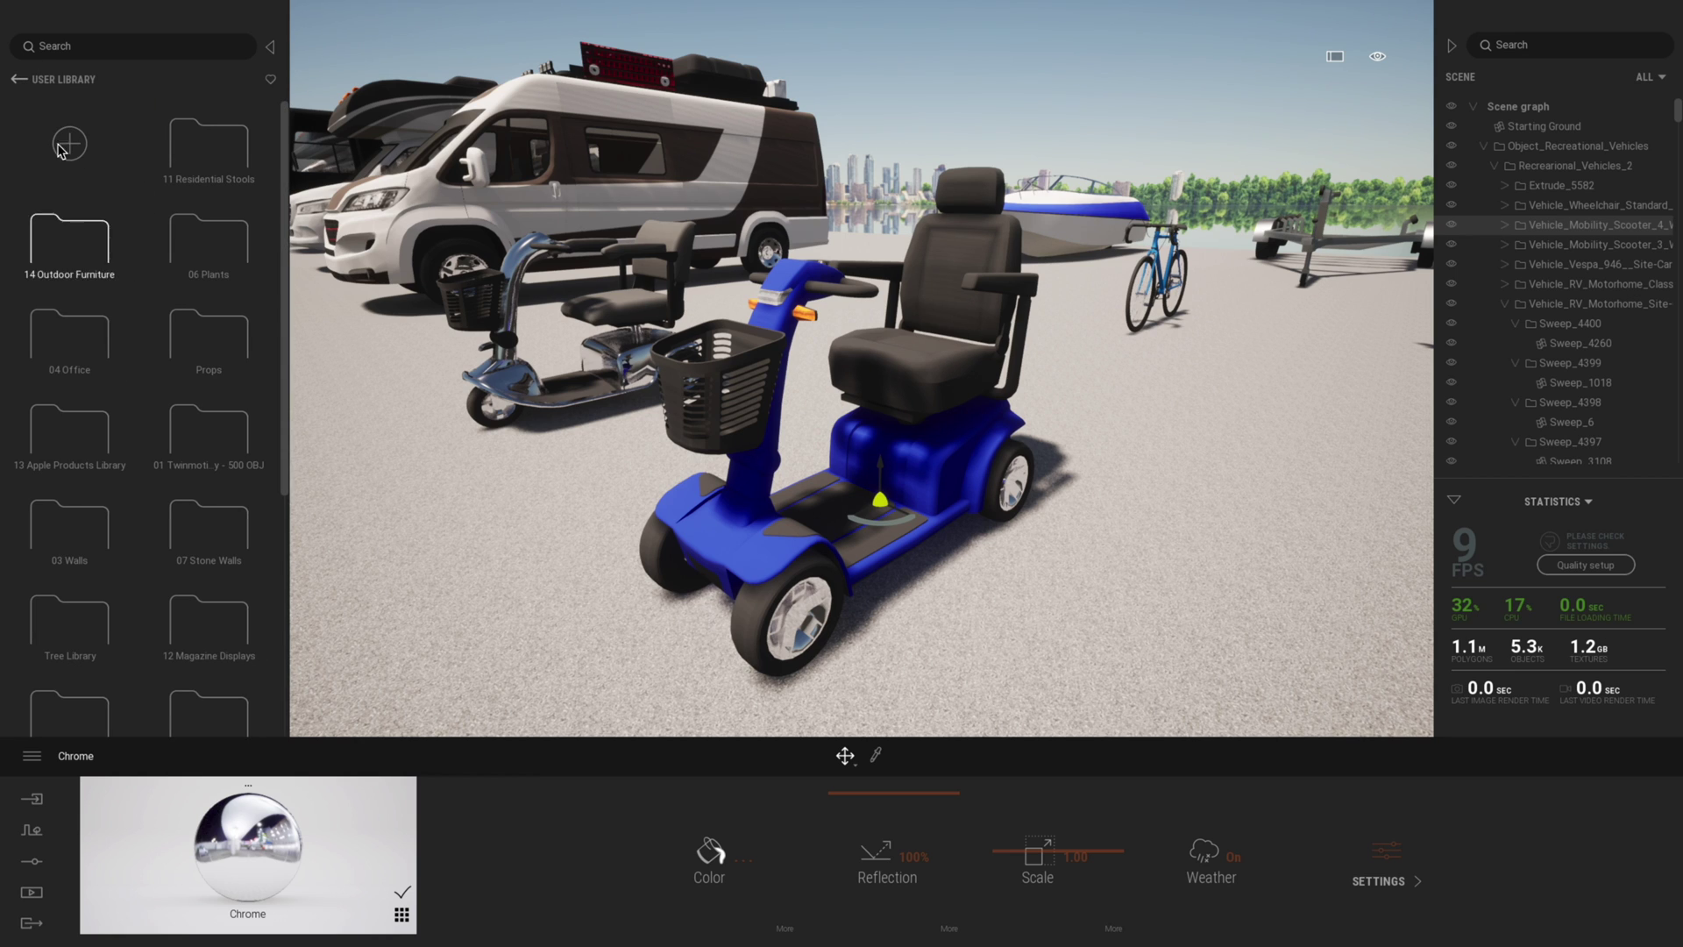
pyautogui.click(23, 84)
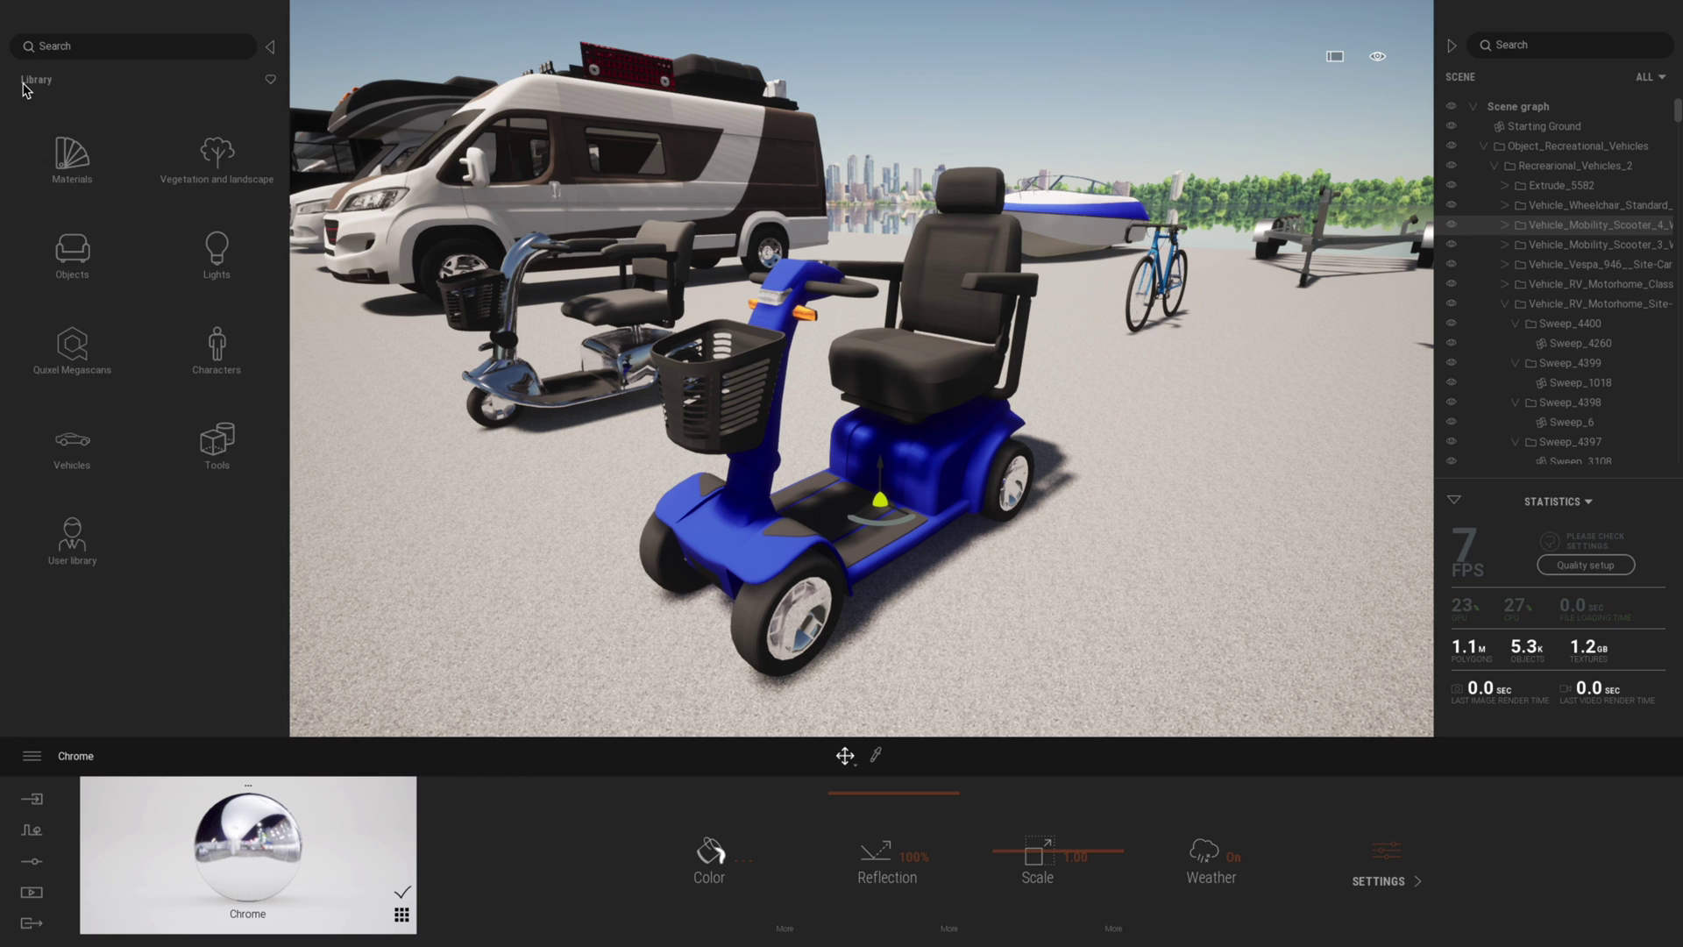
pyautogui.click(73, 156)
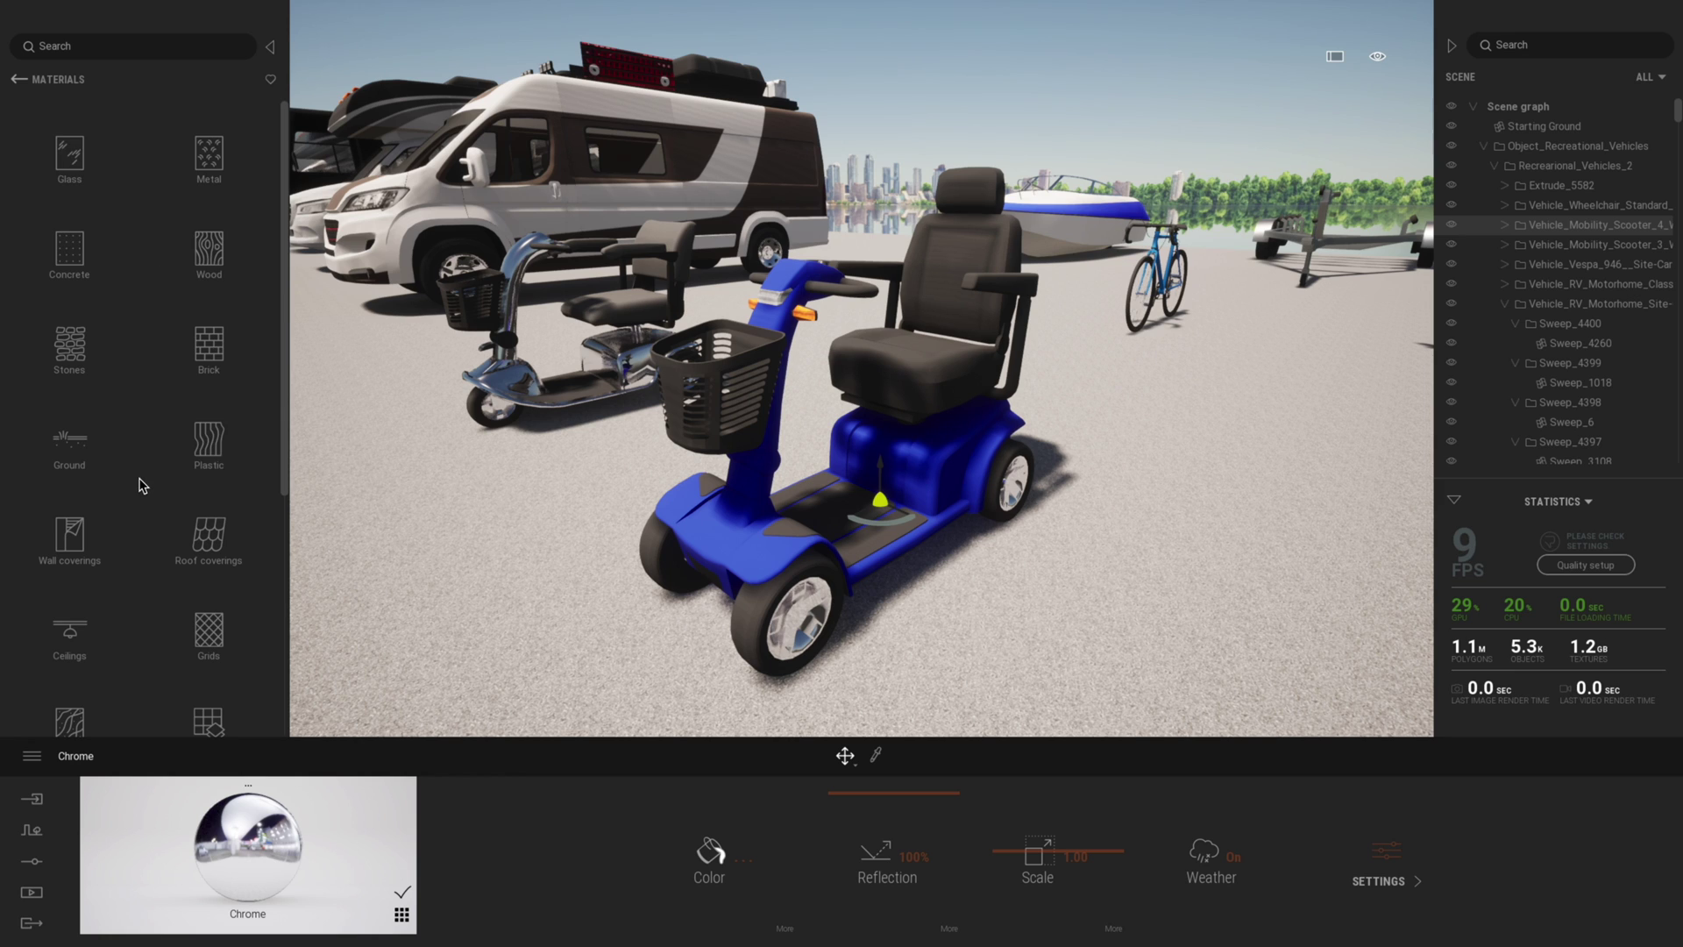
pyautogui.scroll(-2, 140, 485)
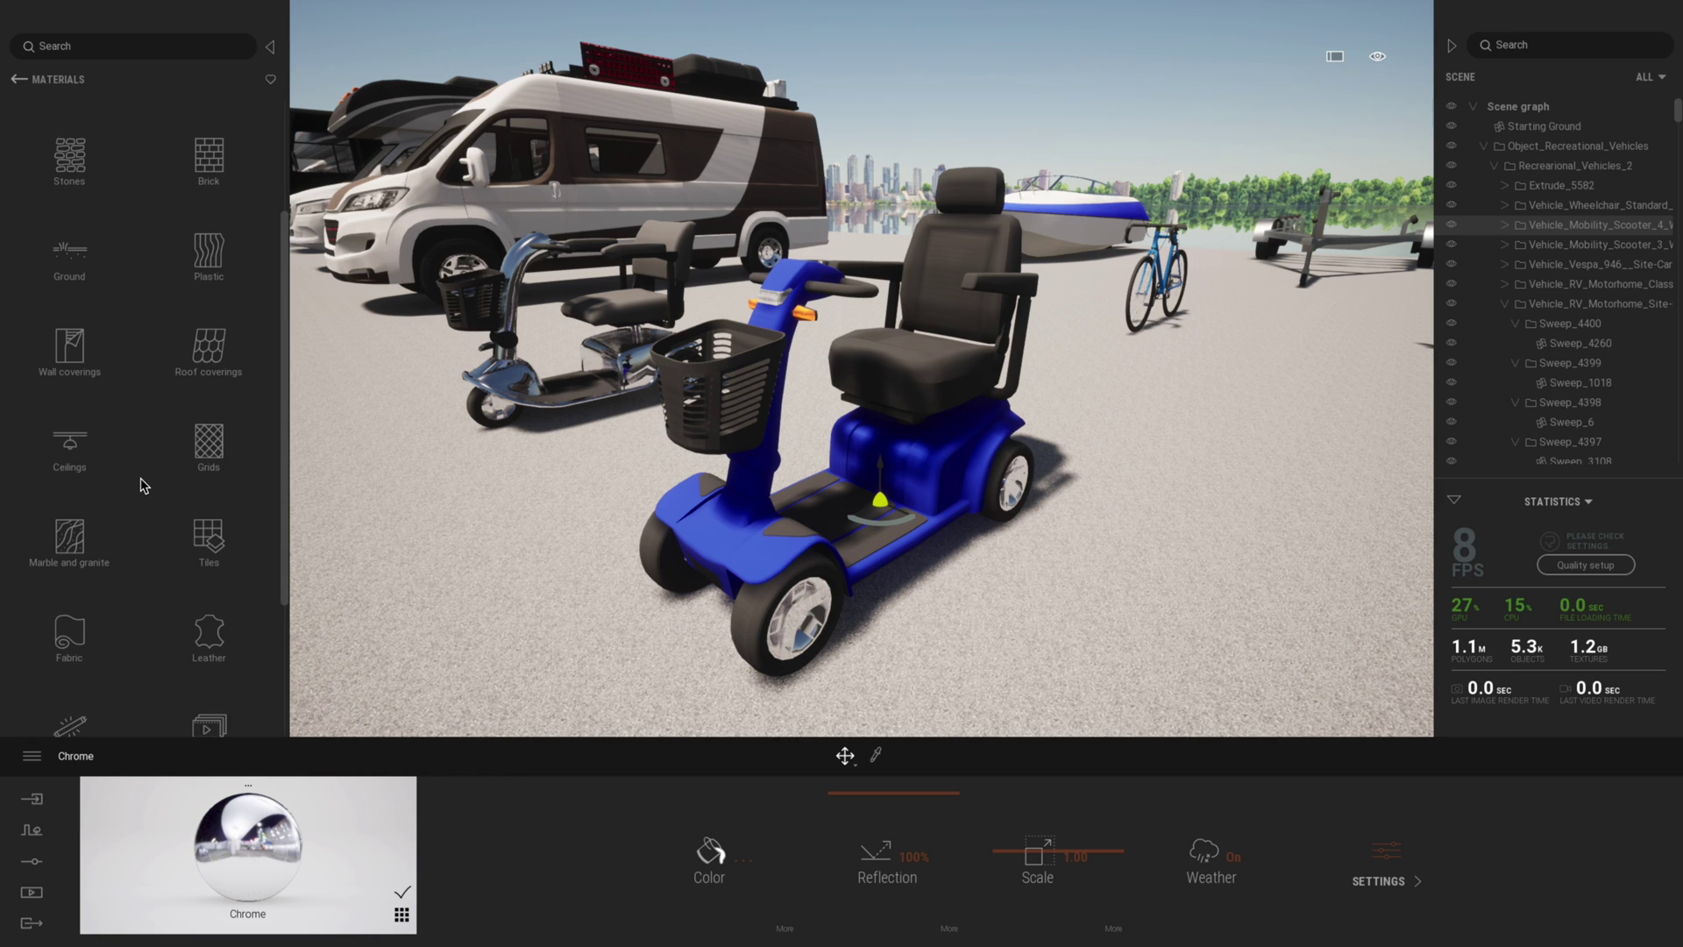
pyautogui.click(211, 272)
pyautogui.moveTo(193, 471); pyautogui.dragTo(771, 462)
# Step: Tint the Translucid material's colour to a steel blue
pyautogui.click(743, 852)
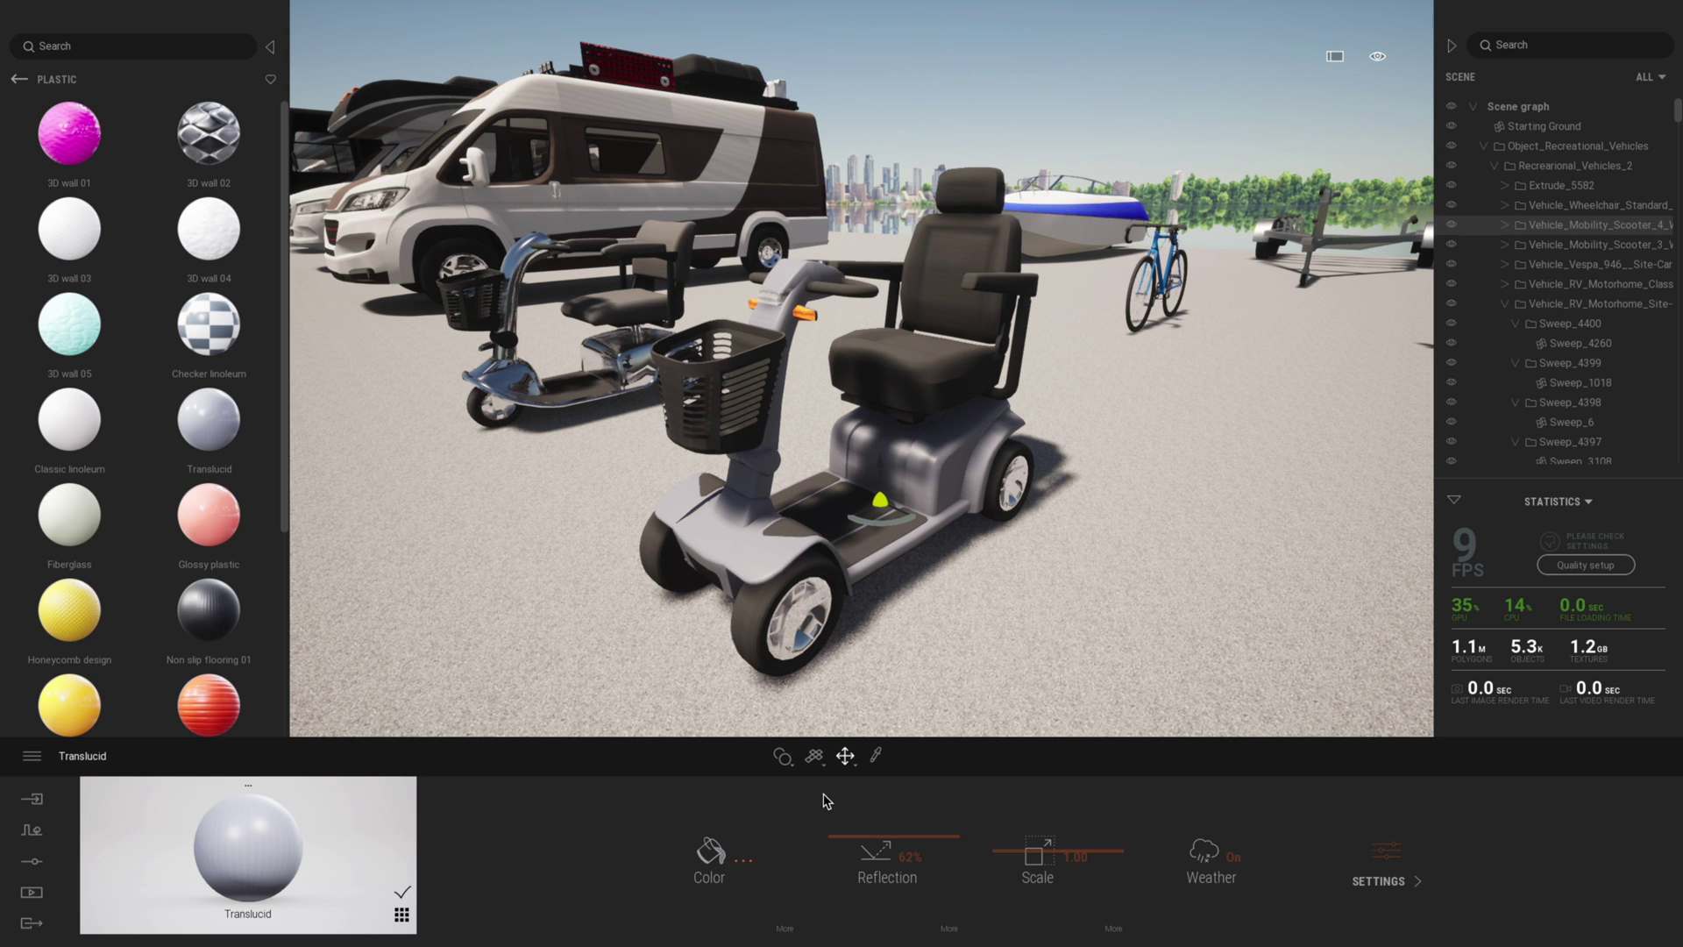
pyautogui.moveTo(890, 348); pyautogui.dragTo(1198, 319)
pyautogui.click(1019, 421)
pyautogui.moveTo(1021, 426); pyautogui.dragTo(991, 430)
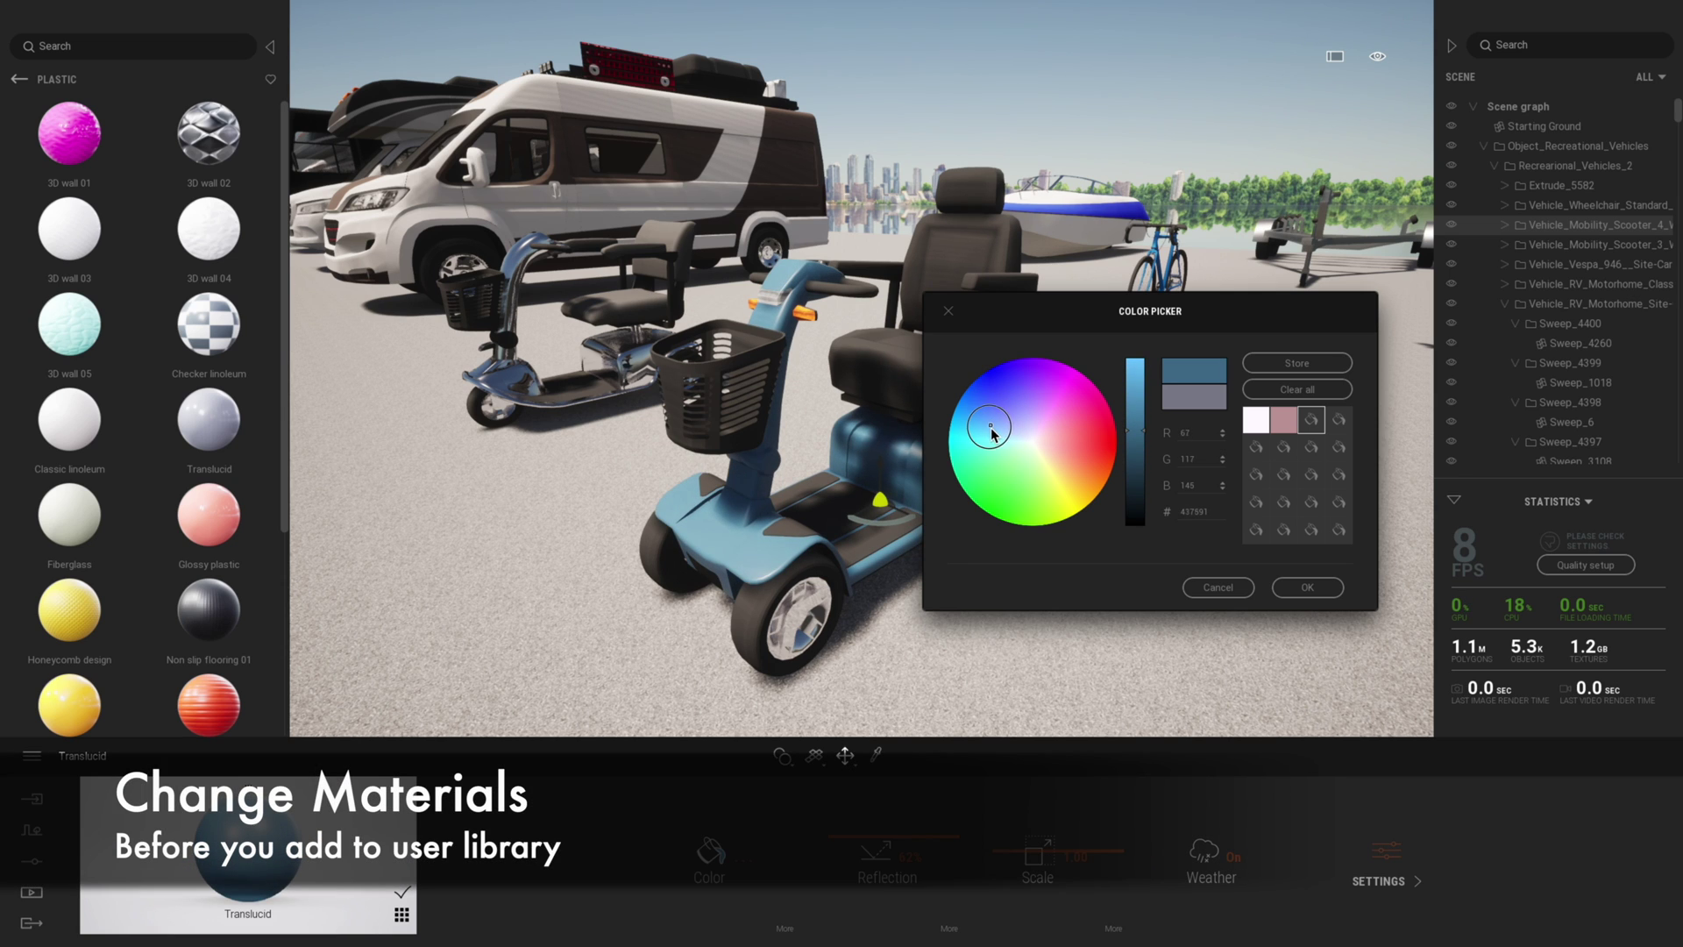
pyautogui.click(1307, 588)
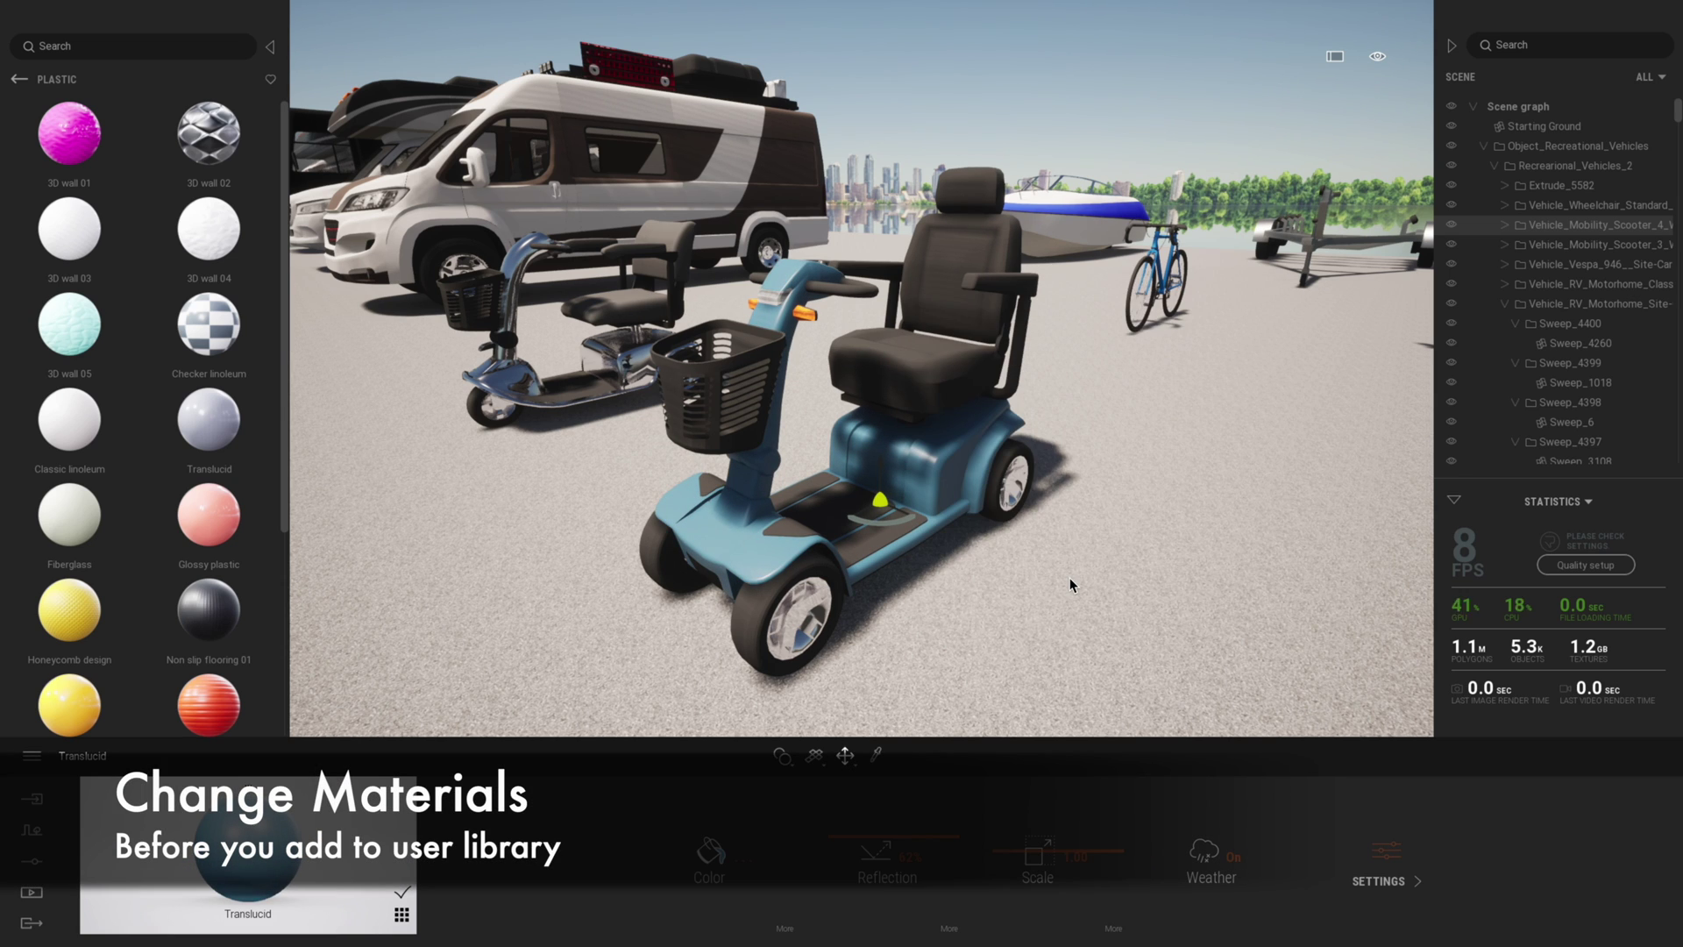
# Step: Add Vehicle_Mobility_Scooter_4 to the user library and file it in Recreational Vehicles
pyautogui.rightClick(1544, 227)
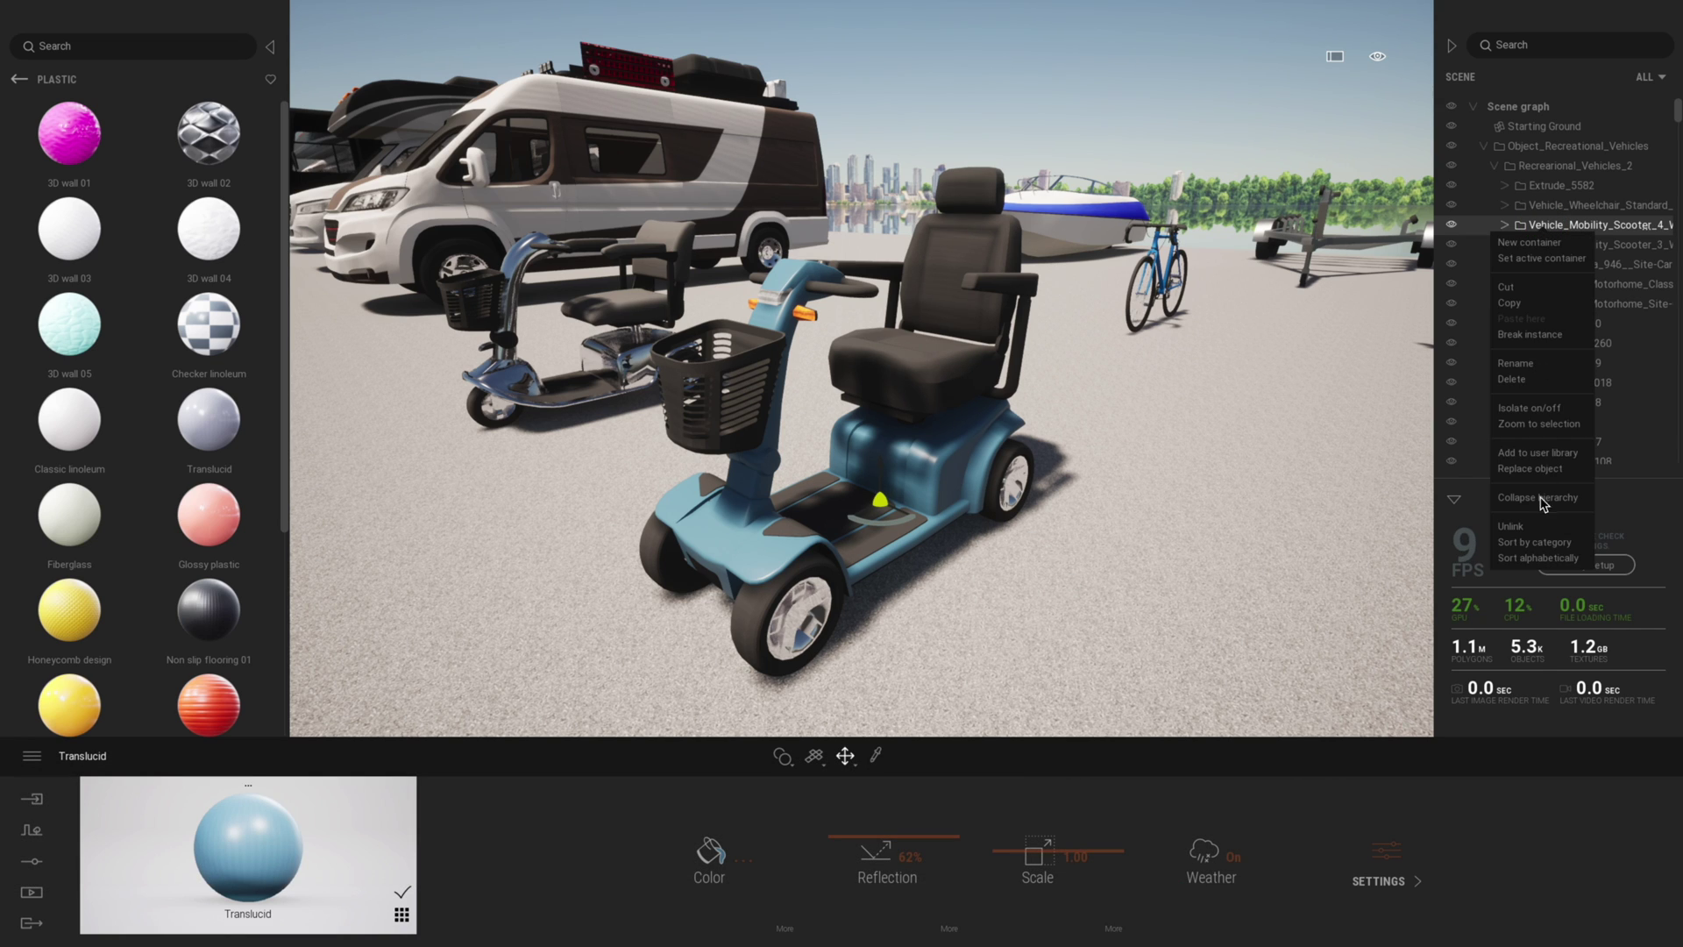
pyautogui.click(1533, 454)
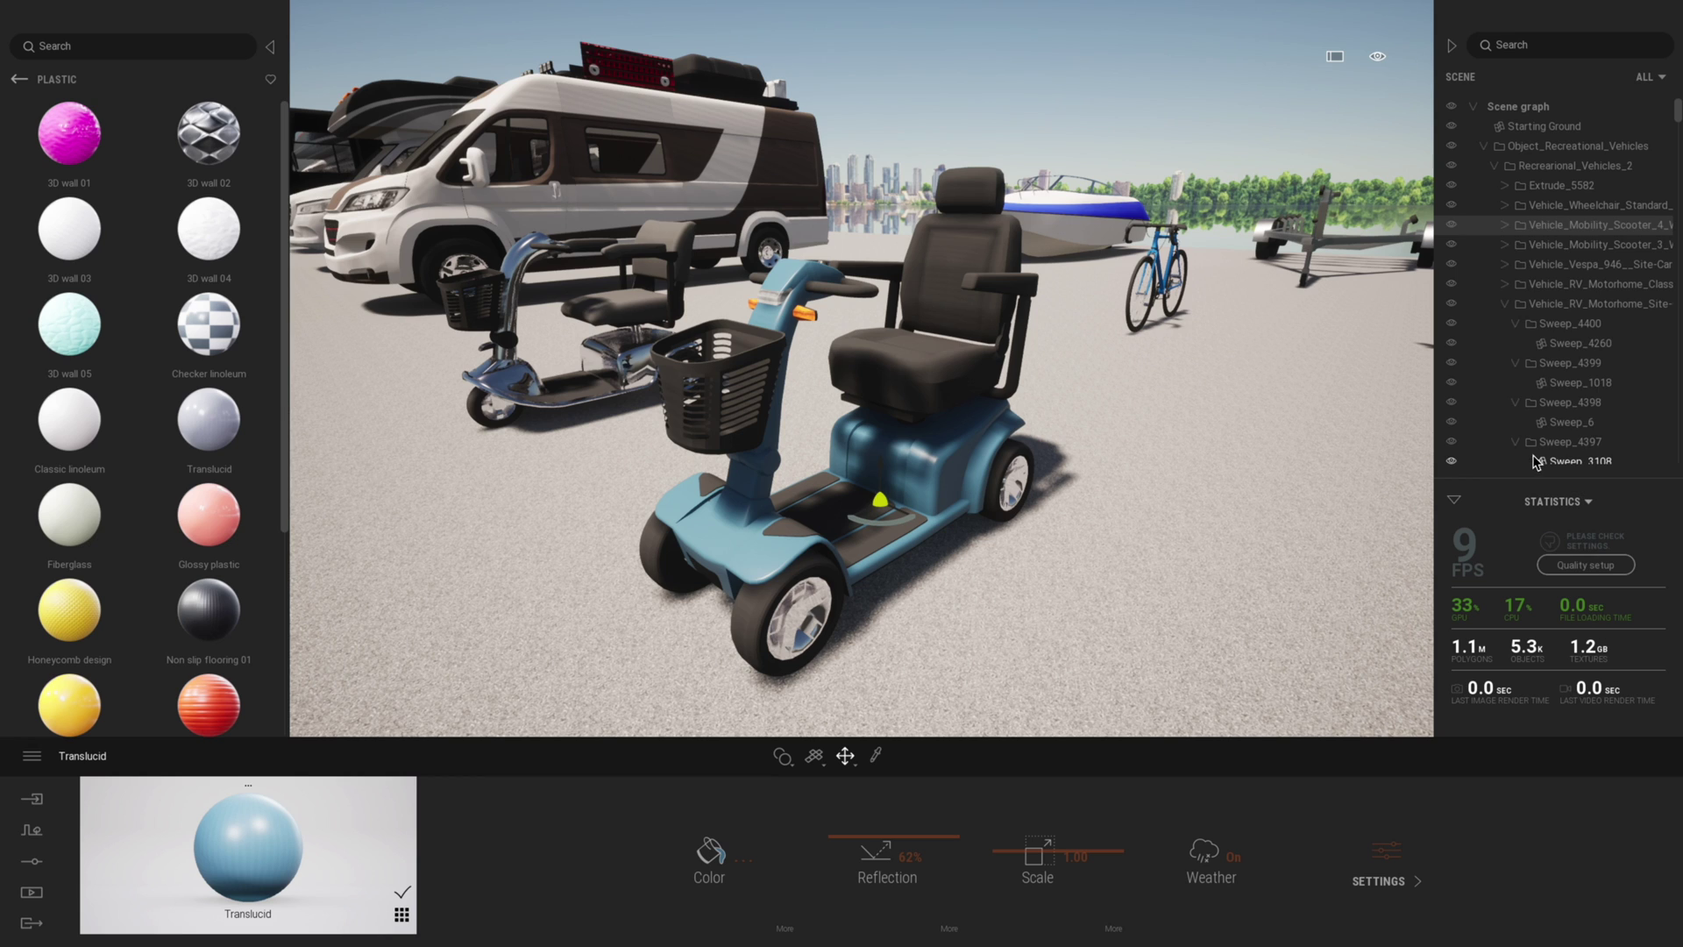
pyautogui.click(18, 85)
pyautogui.click(18, 84)
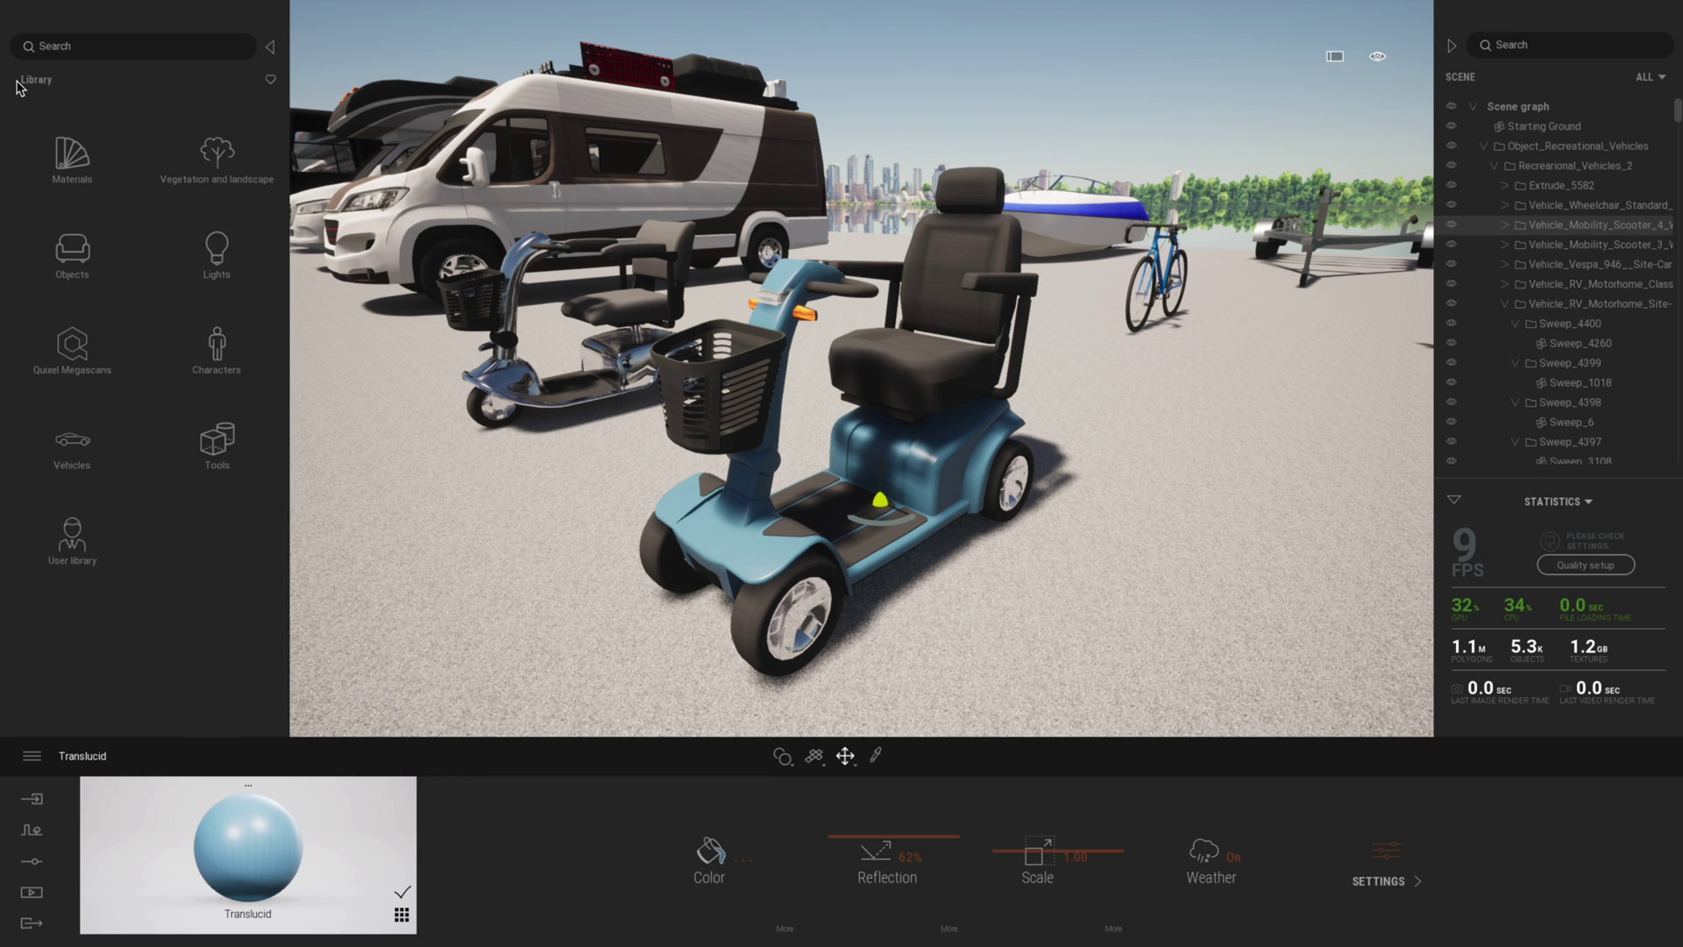
pyautogui.click(73, 536)
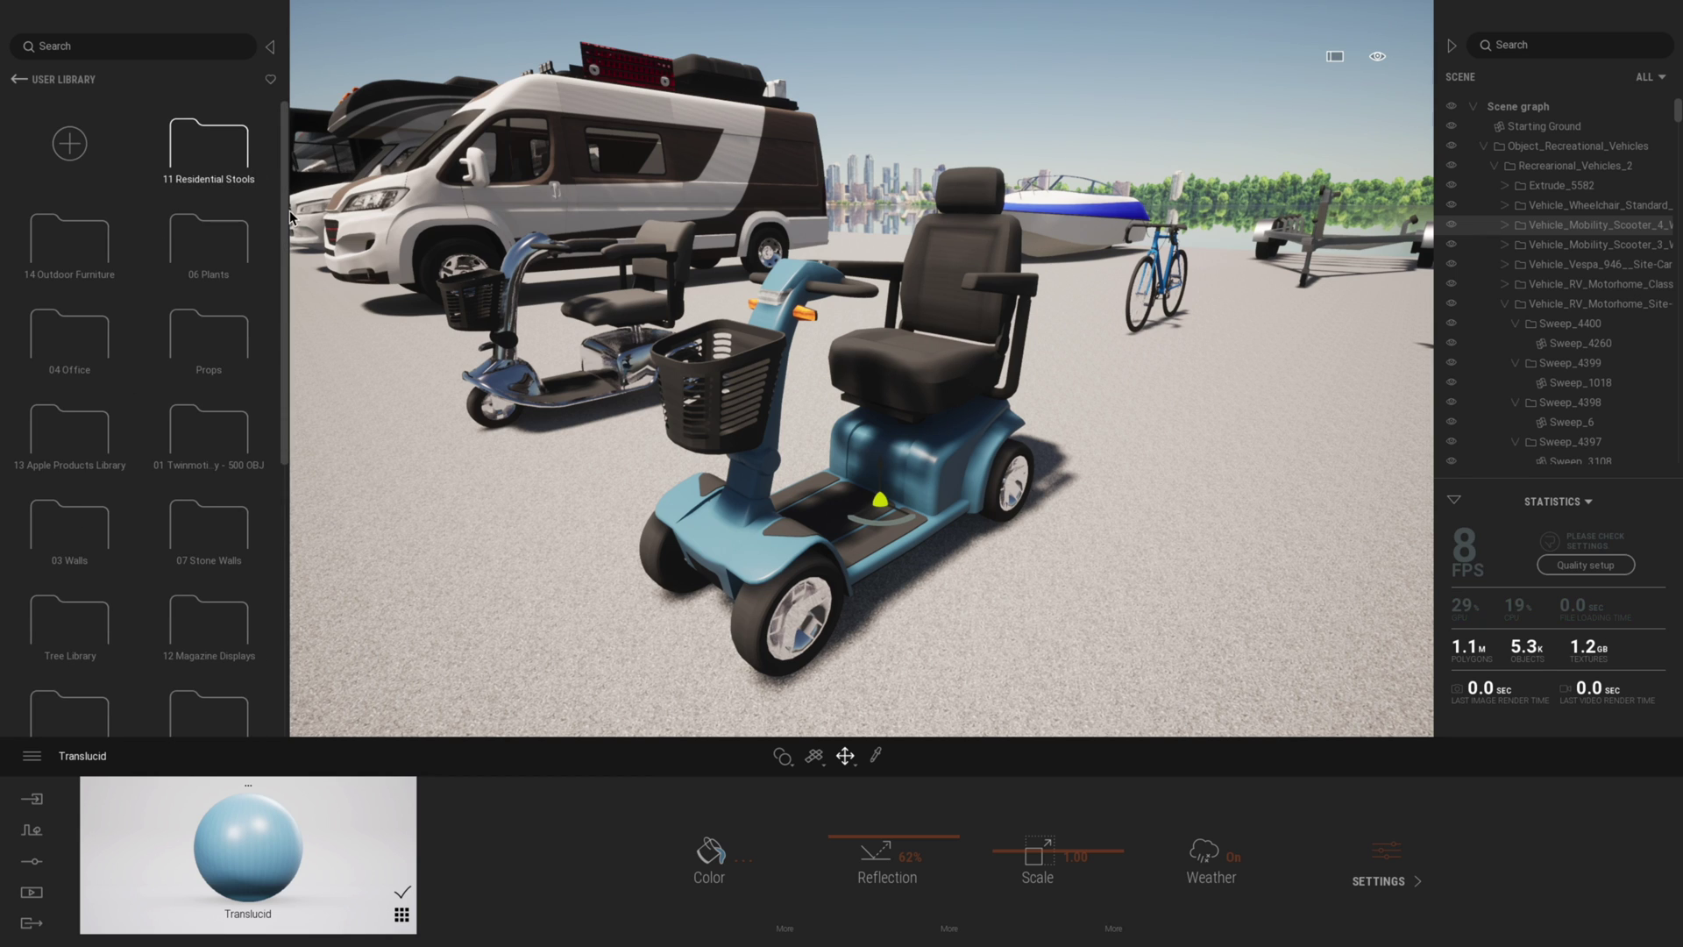
pyautogui.click(283, 692)
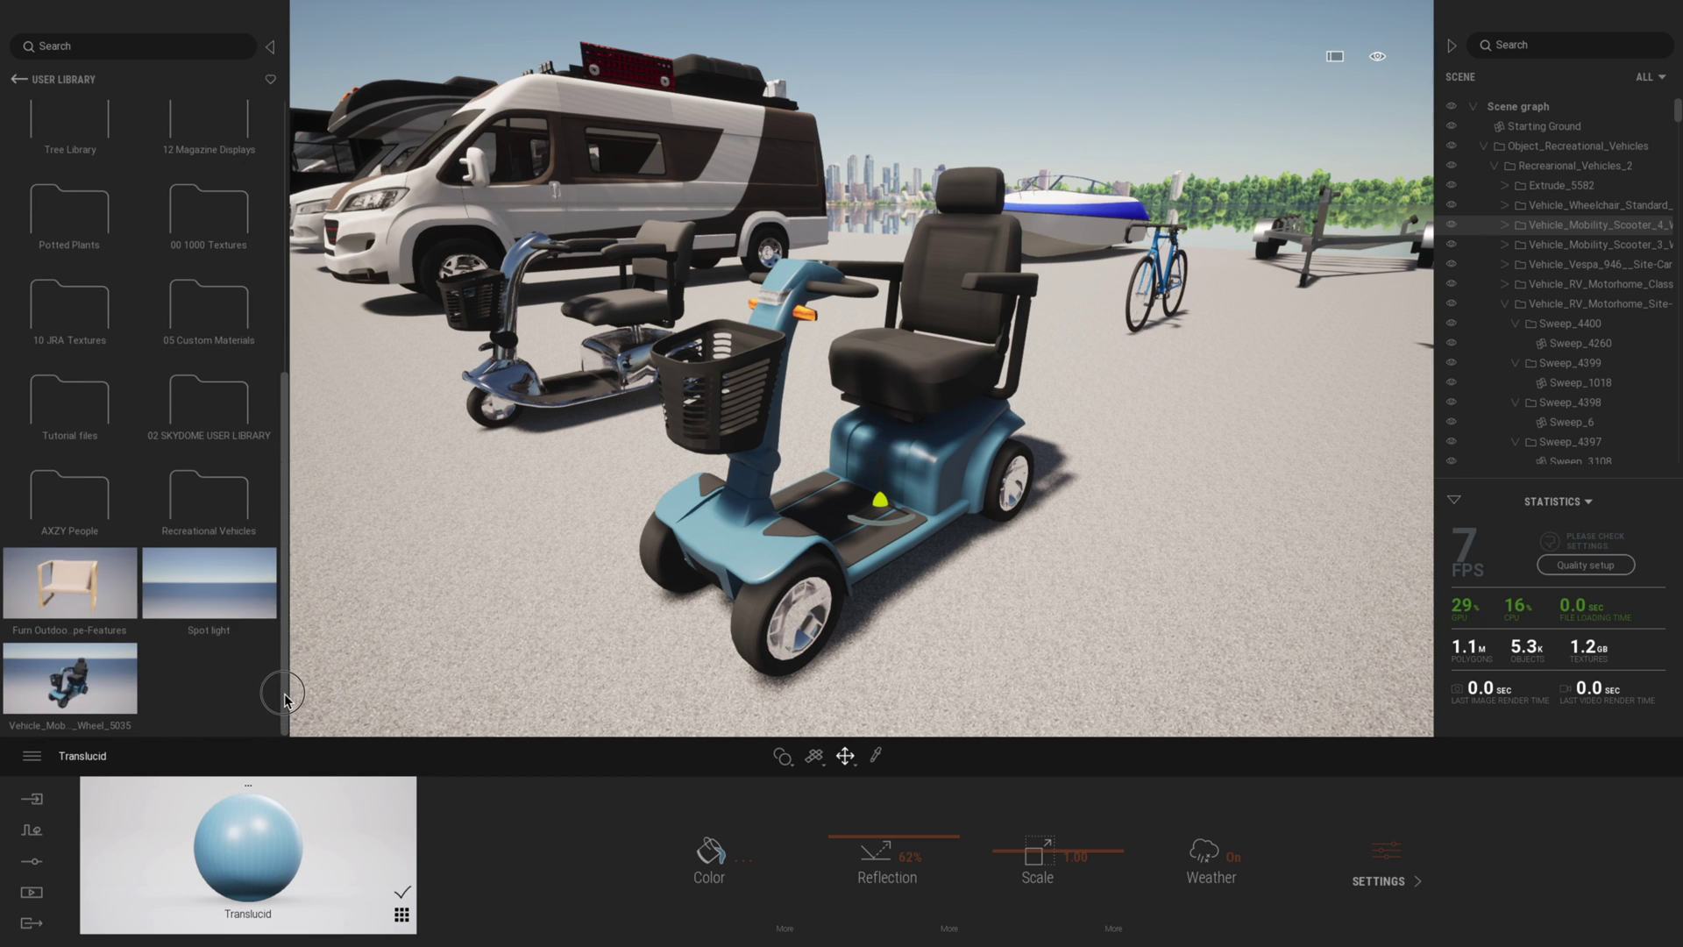
pyautogui.moveTo(70, 690); pyautogui.dragTo(203, 507)
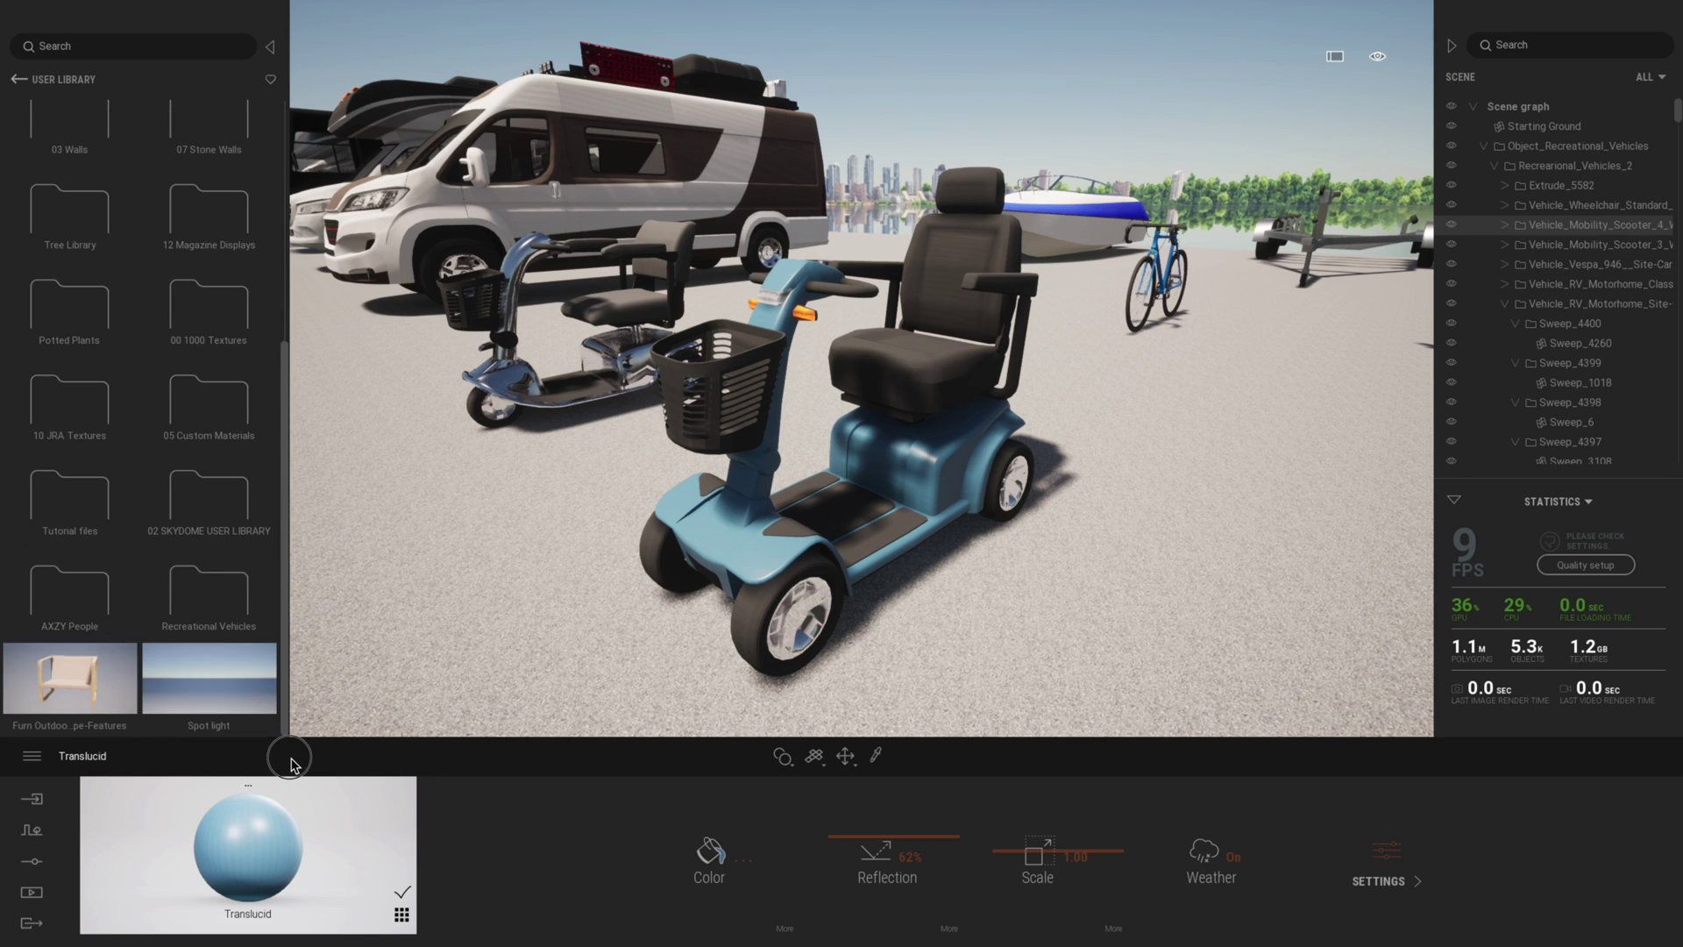
pyautogui.click(220, 624)
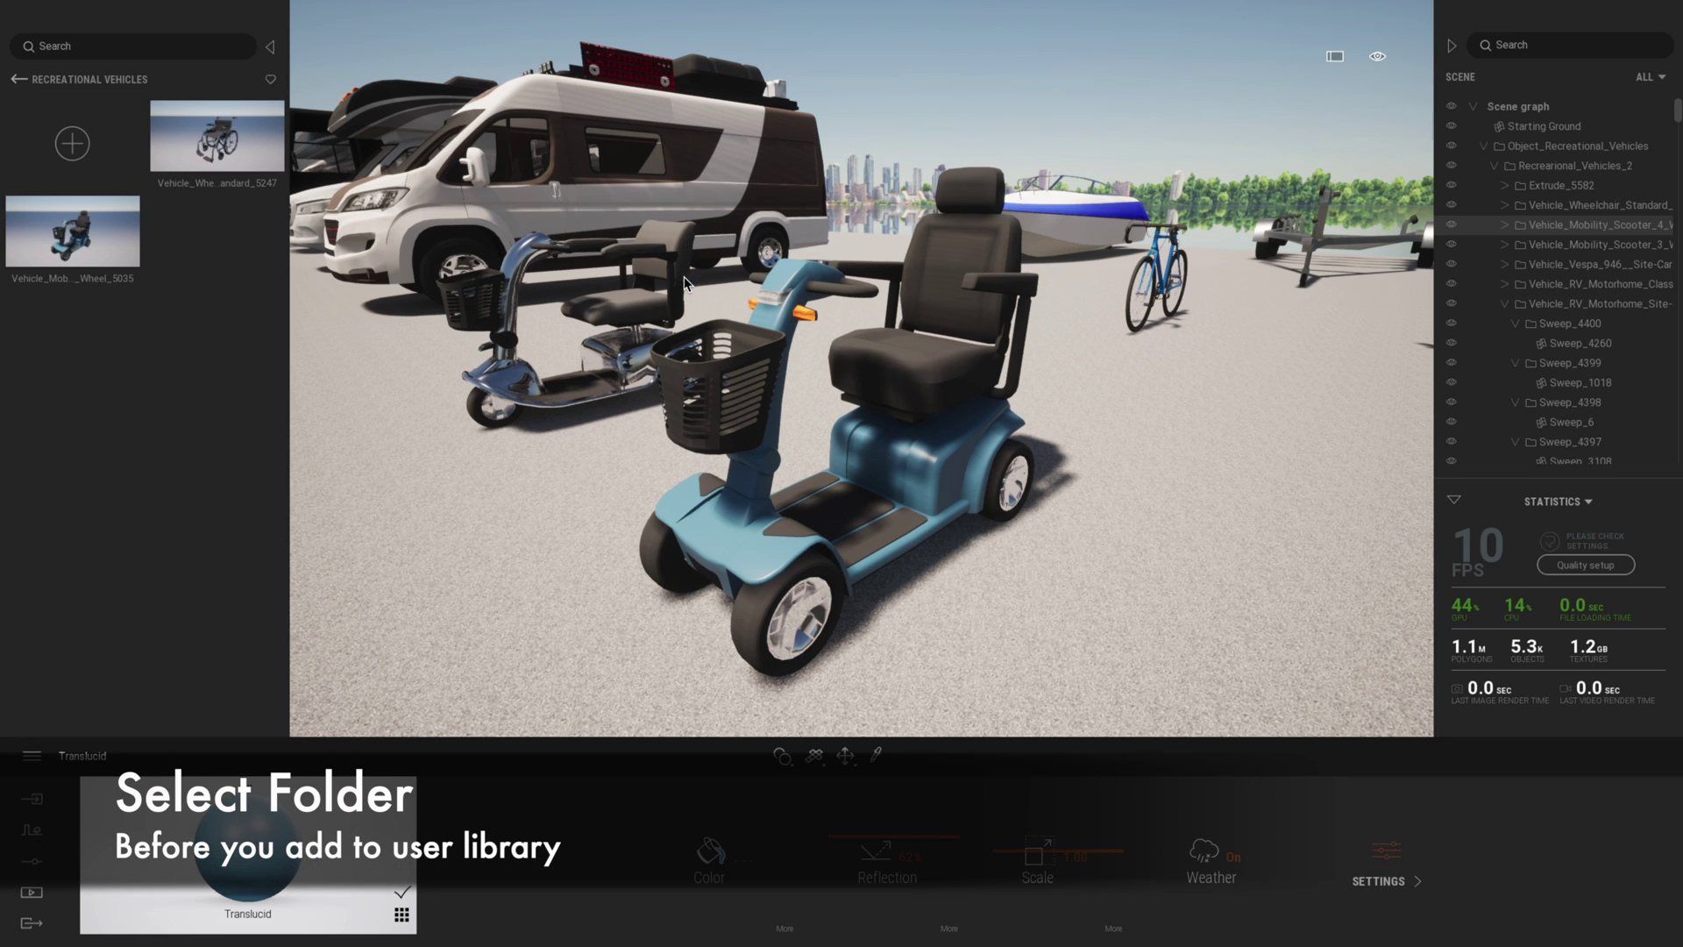
# Step: Add the small mobility scooter and the Vespa to the user library
pyautogui.press('a')
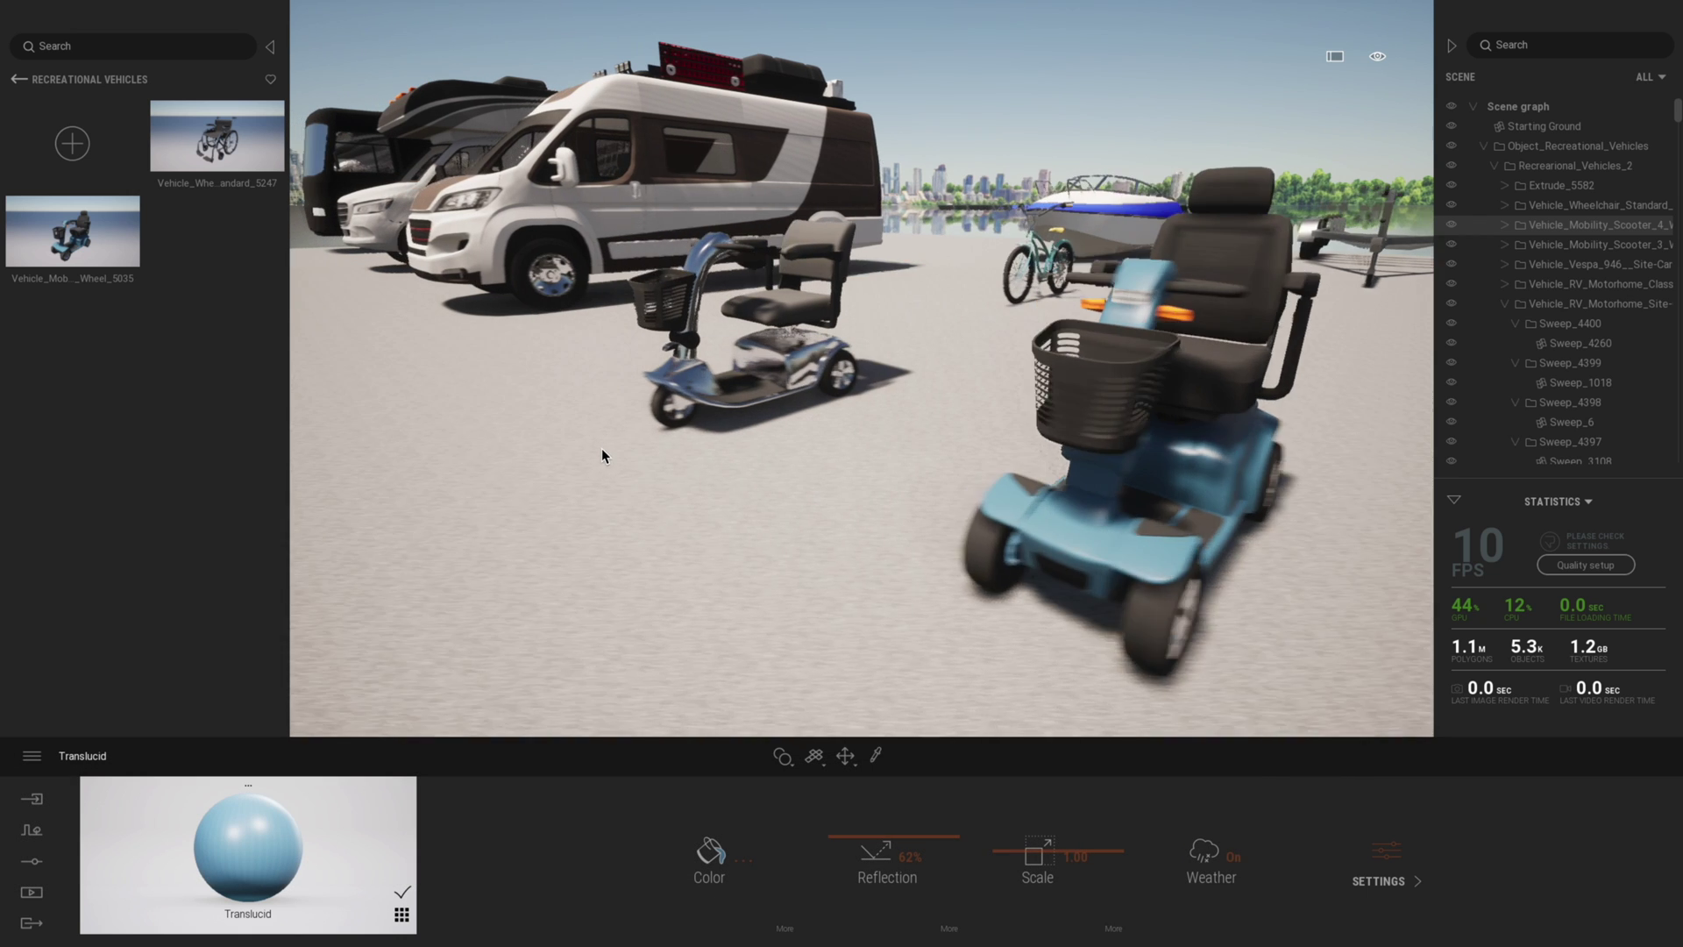
pyautogui.click(713, 240)
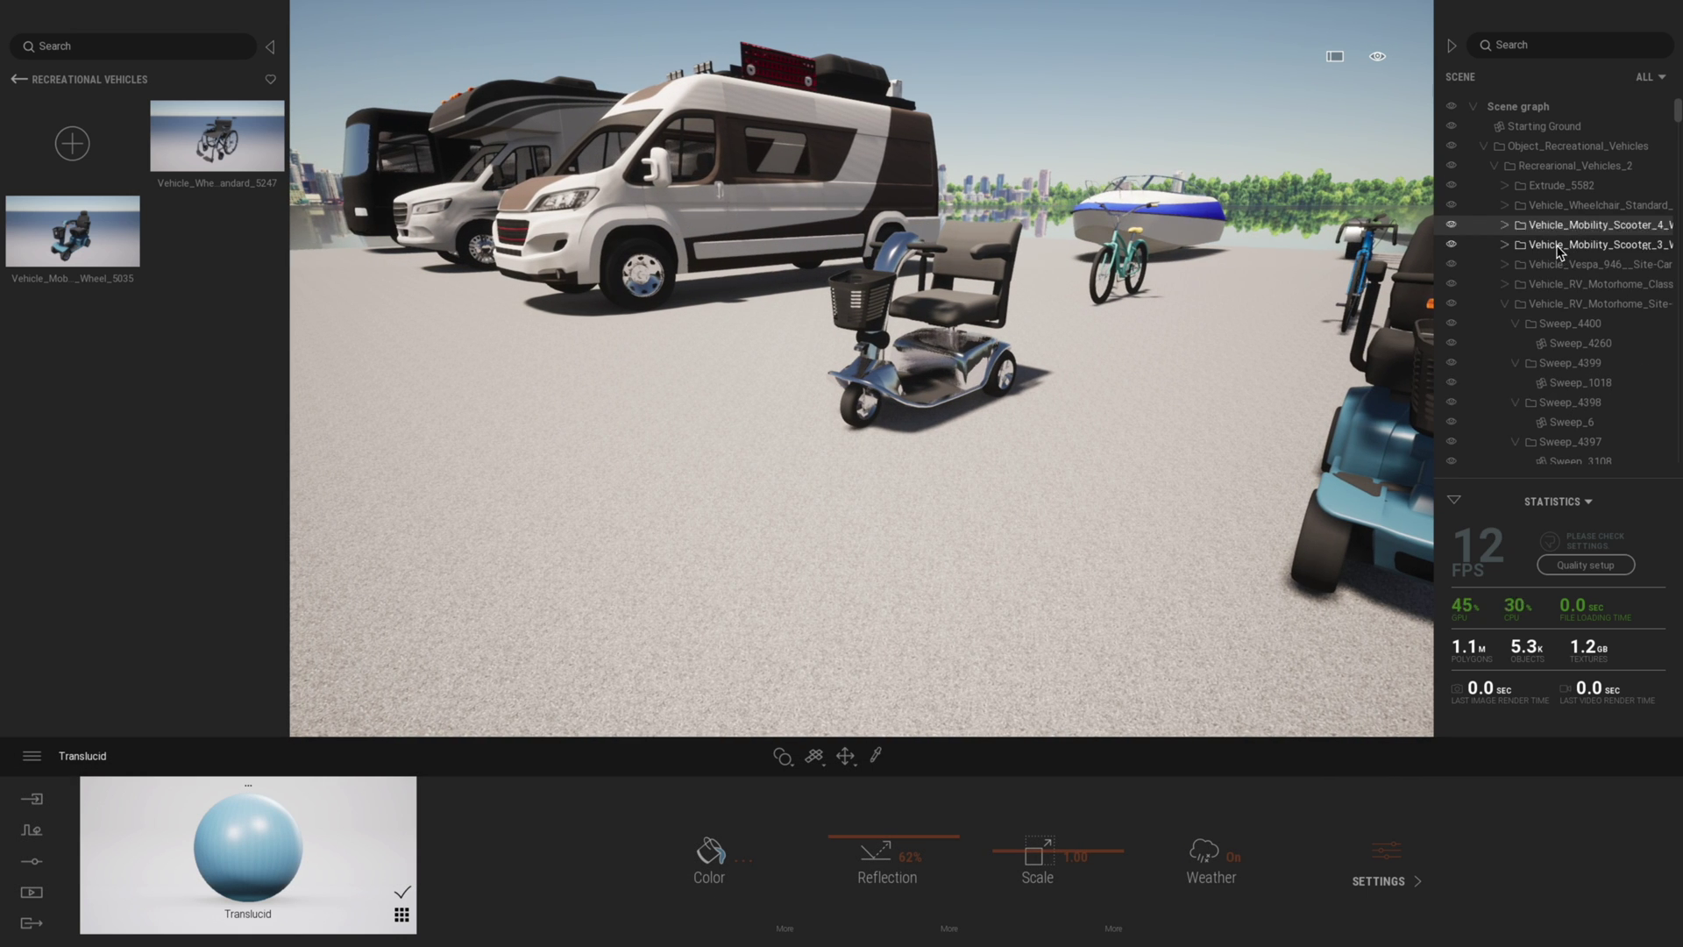
pyautogui.click(1490, 246)
pyautogui.click(1452, 244)
pyautogui.click(1452, 245)
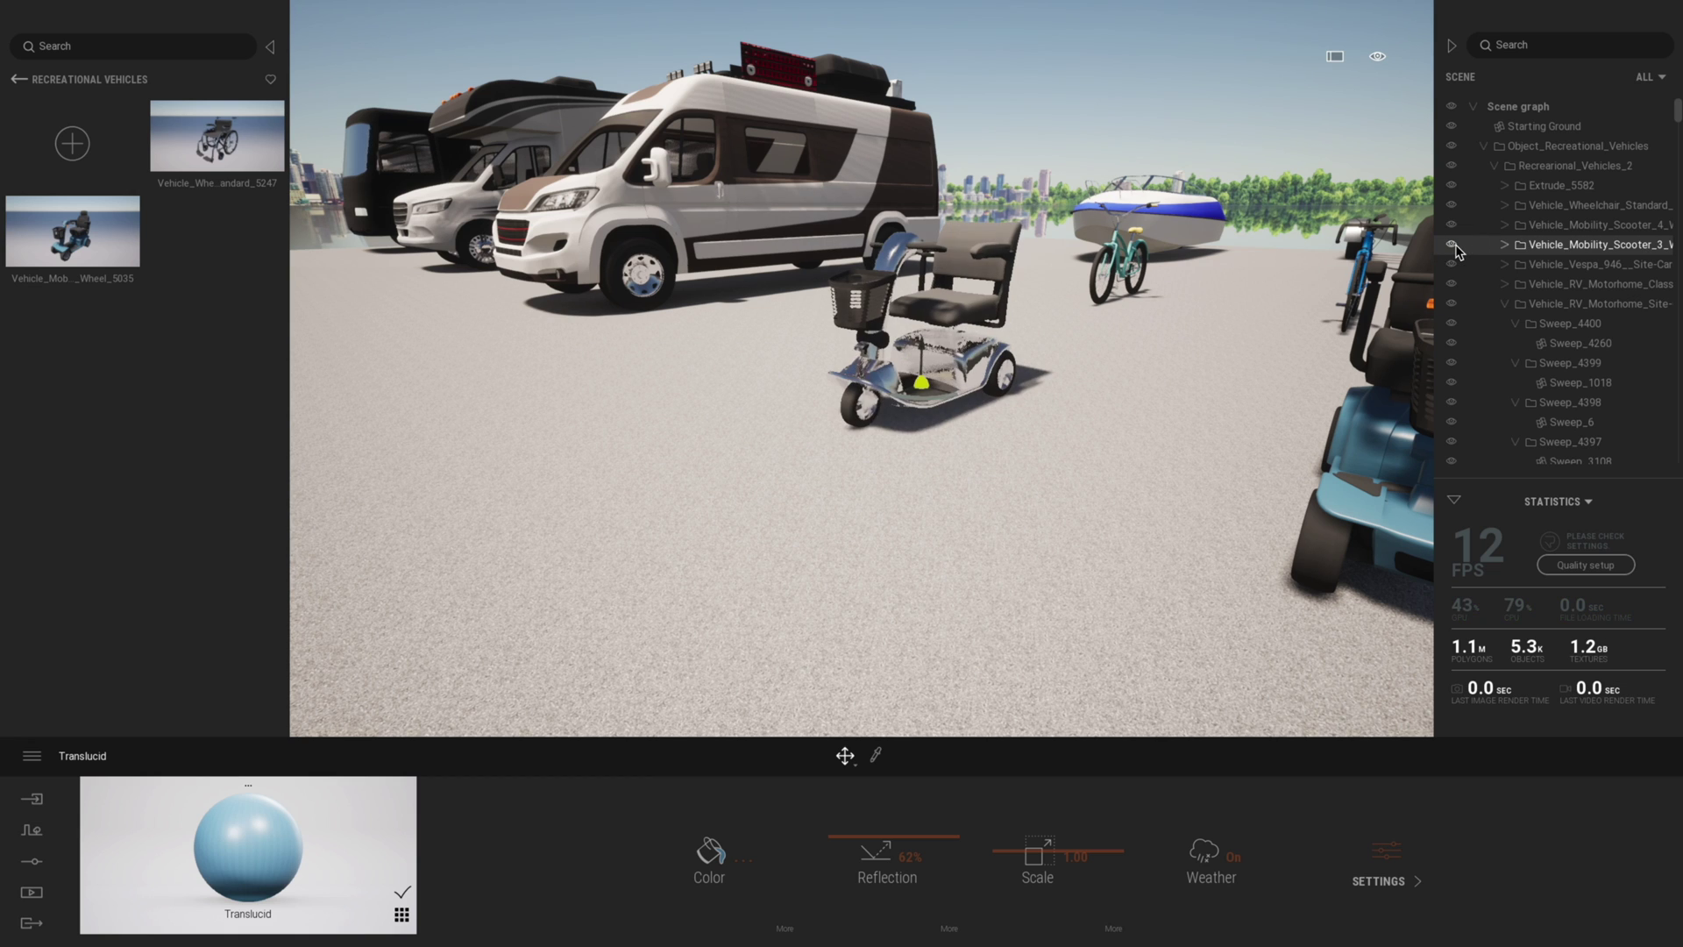
pyautogui.rightClick(1536, 252)
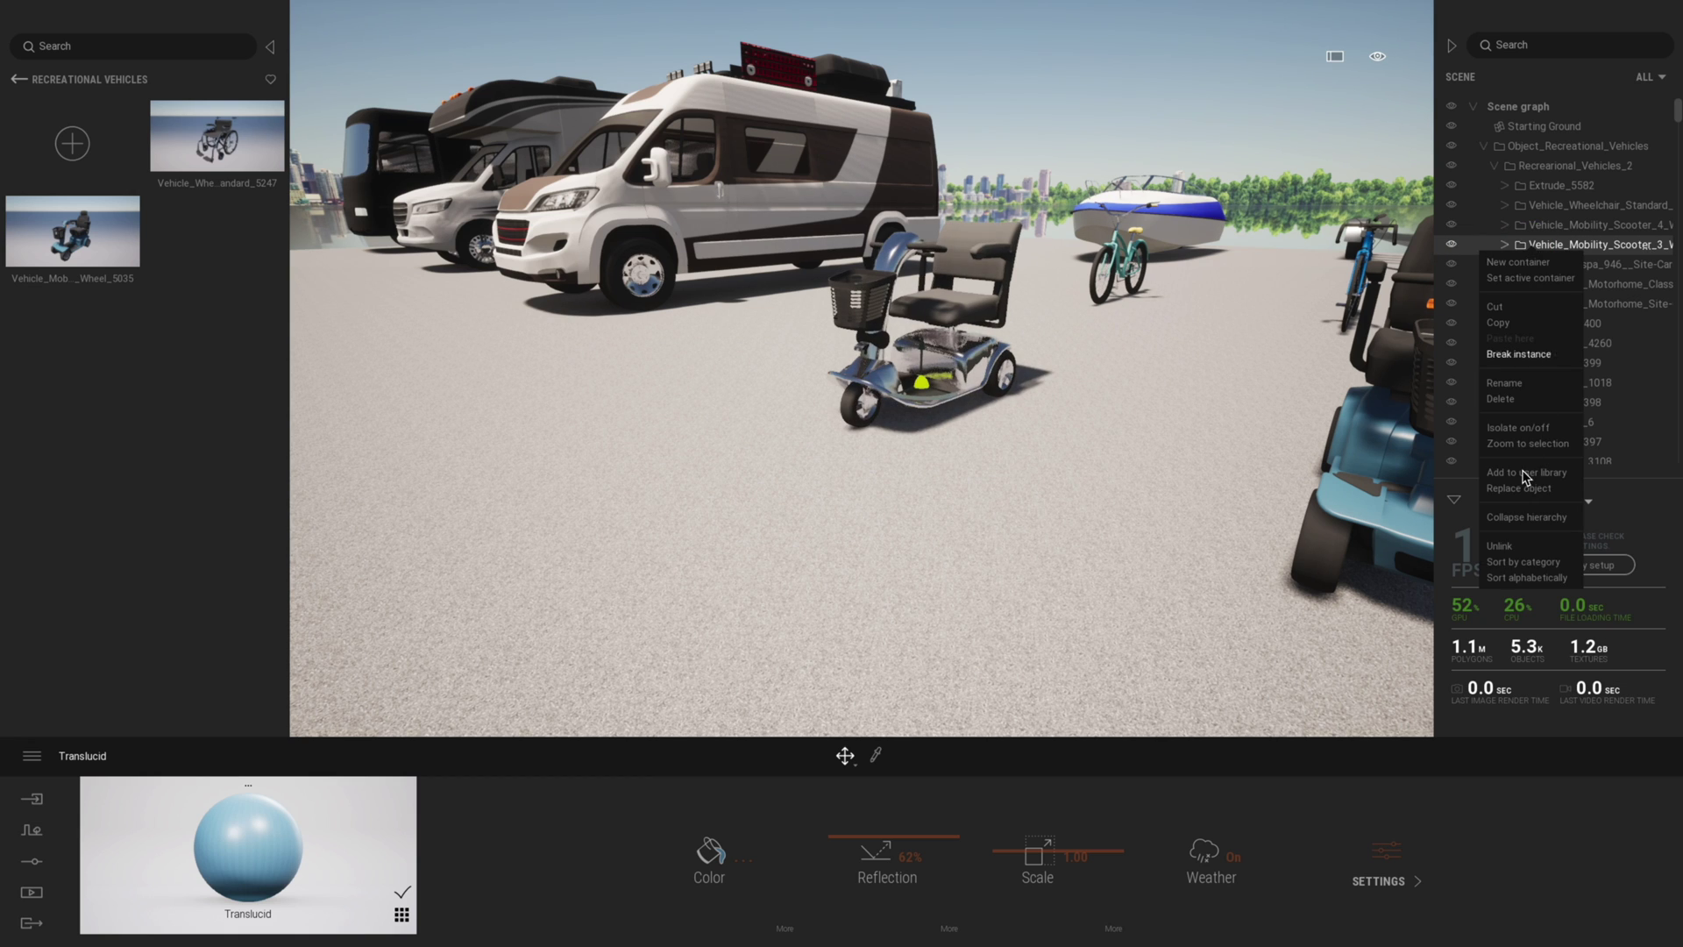
pyautogui.click(187, 383)
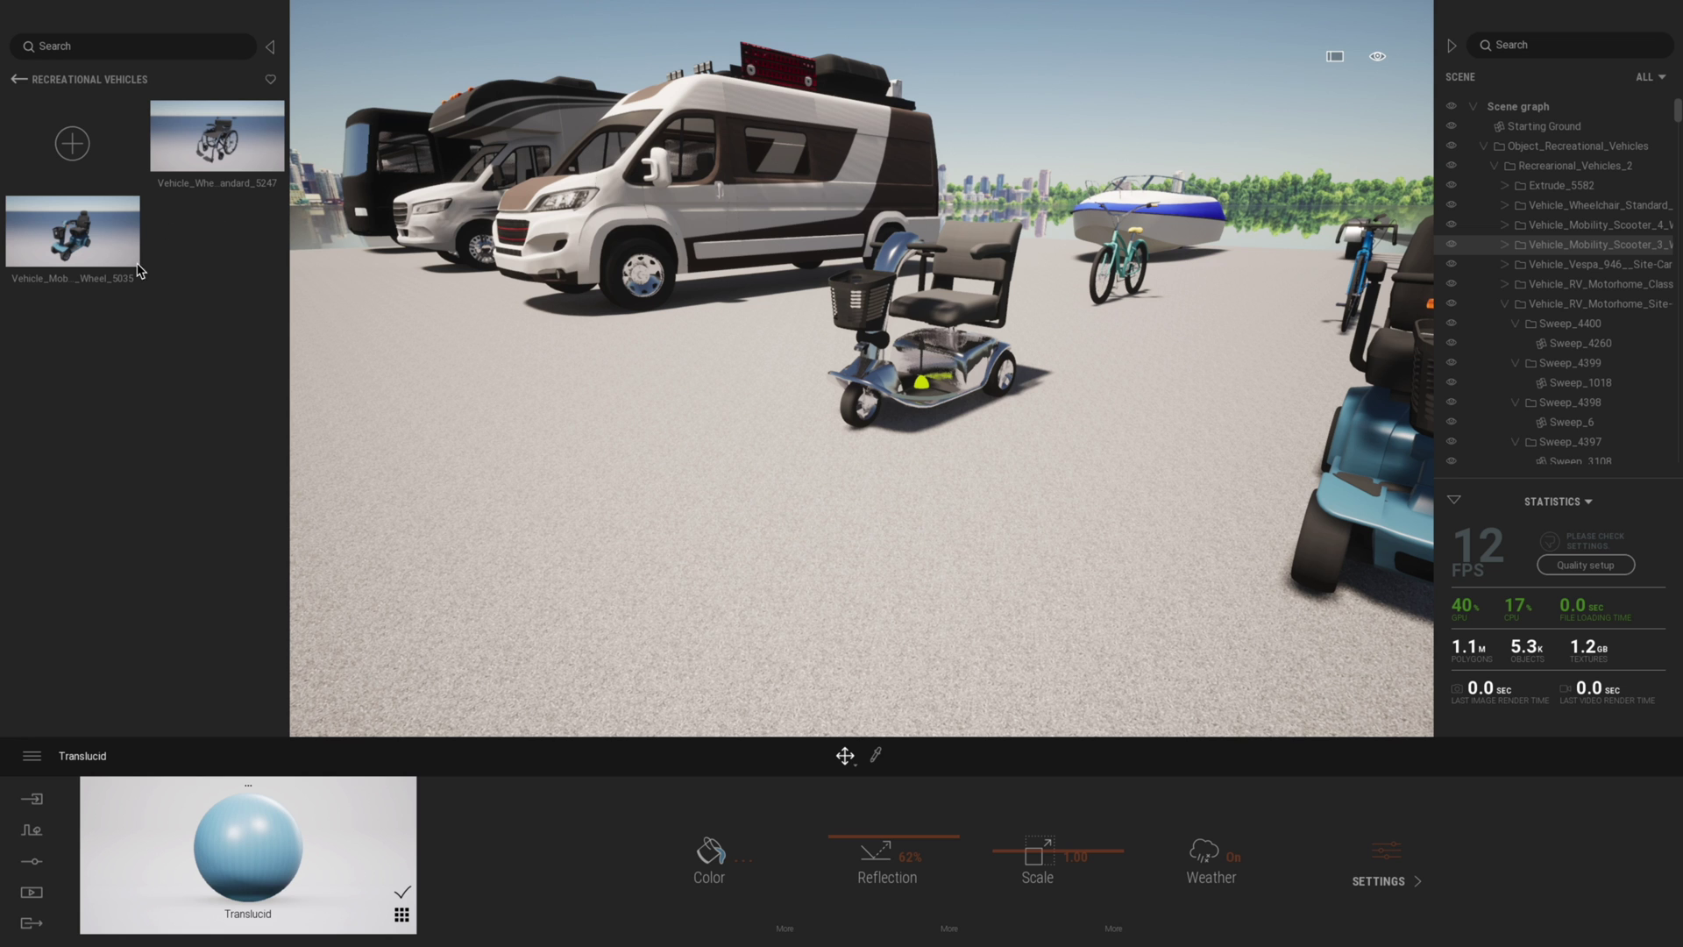
pyautogui.moveTo(859, 357); pyautogui.dragTo(920, 232)
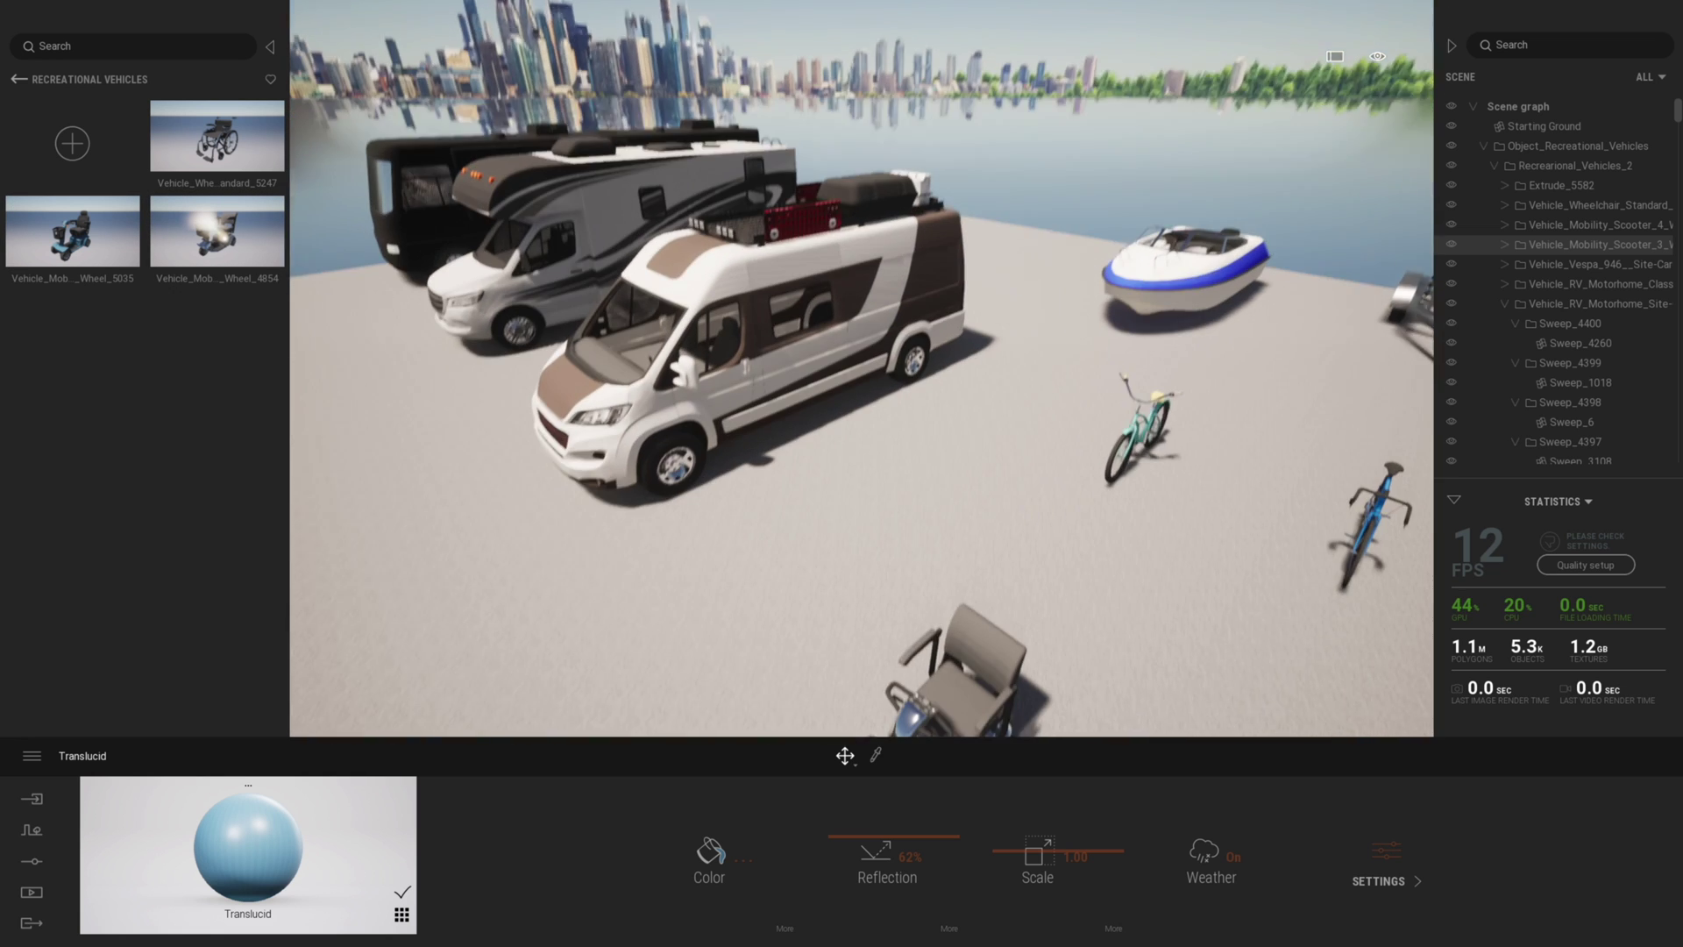
pyautogui.rightClick(1569, 272)
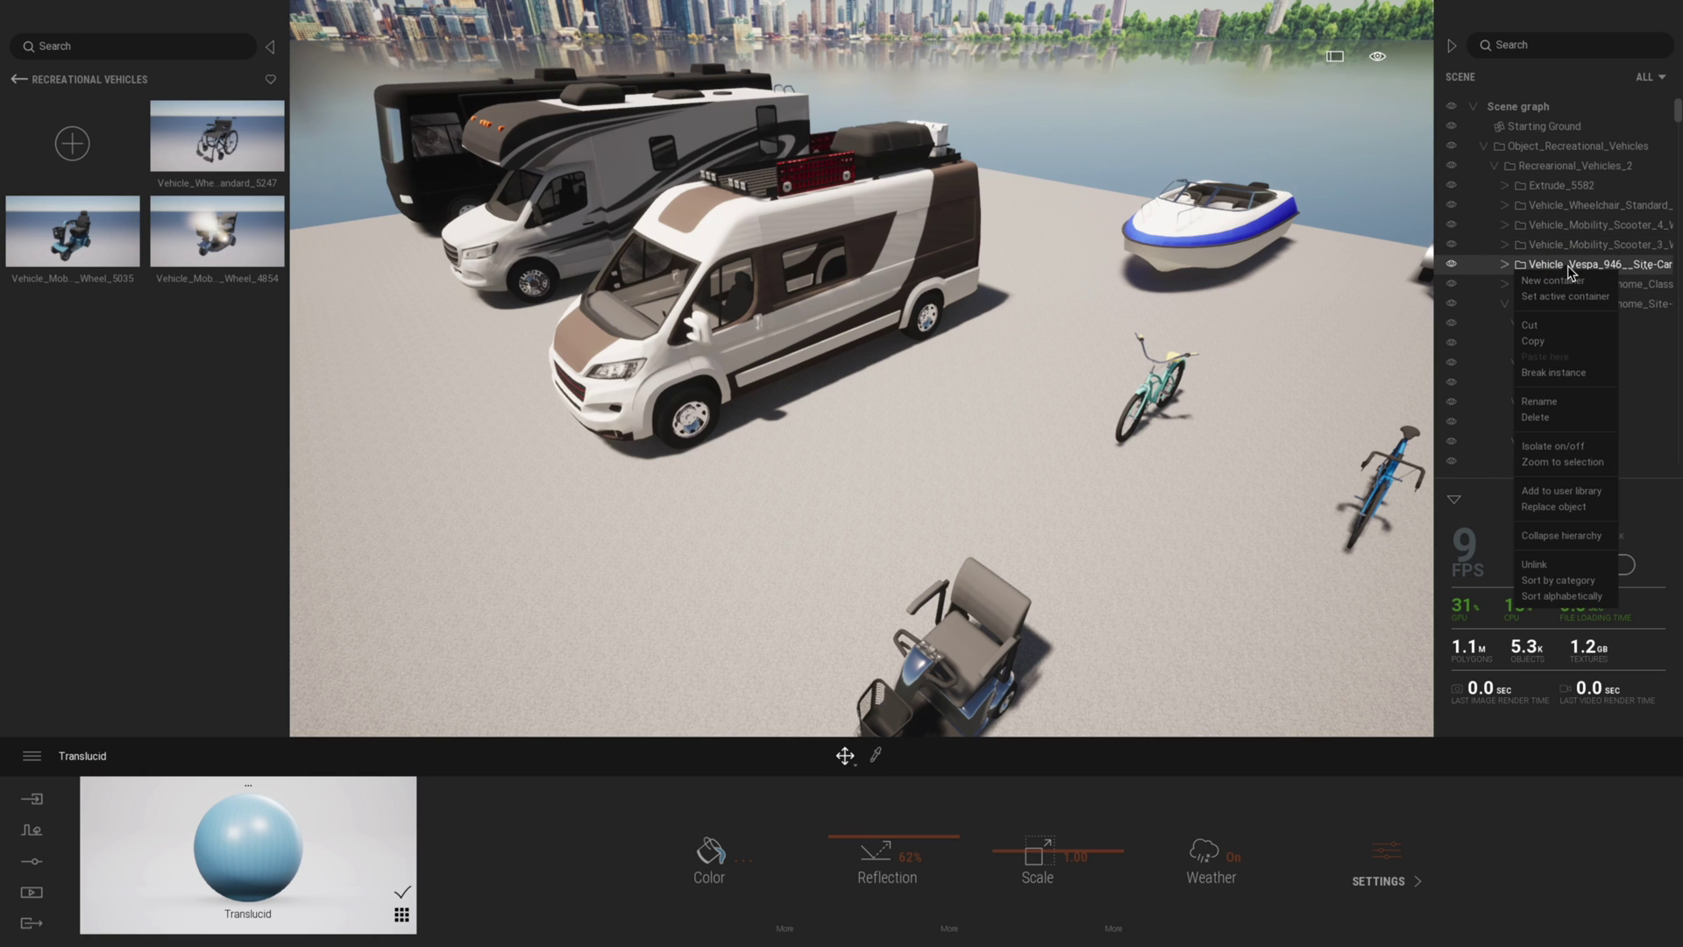
pyautogui.click(1551, 493)
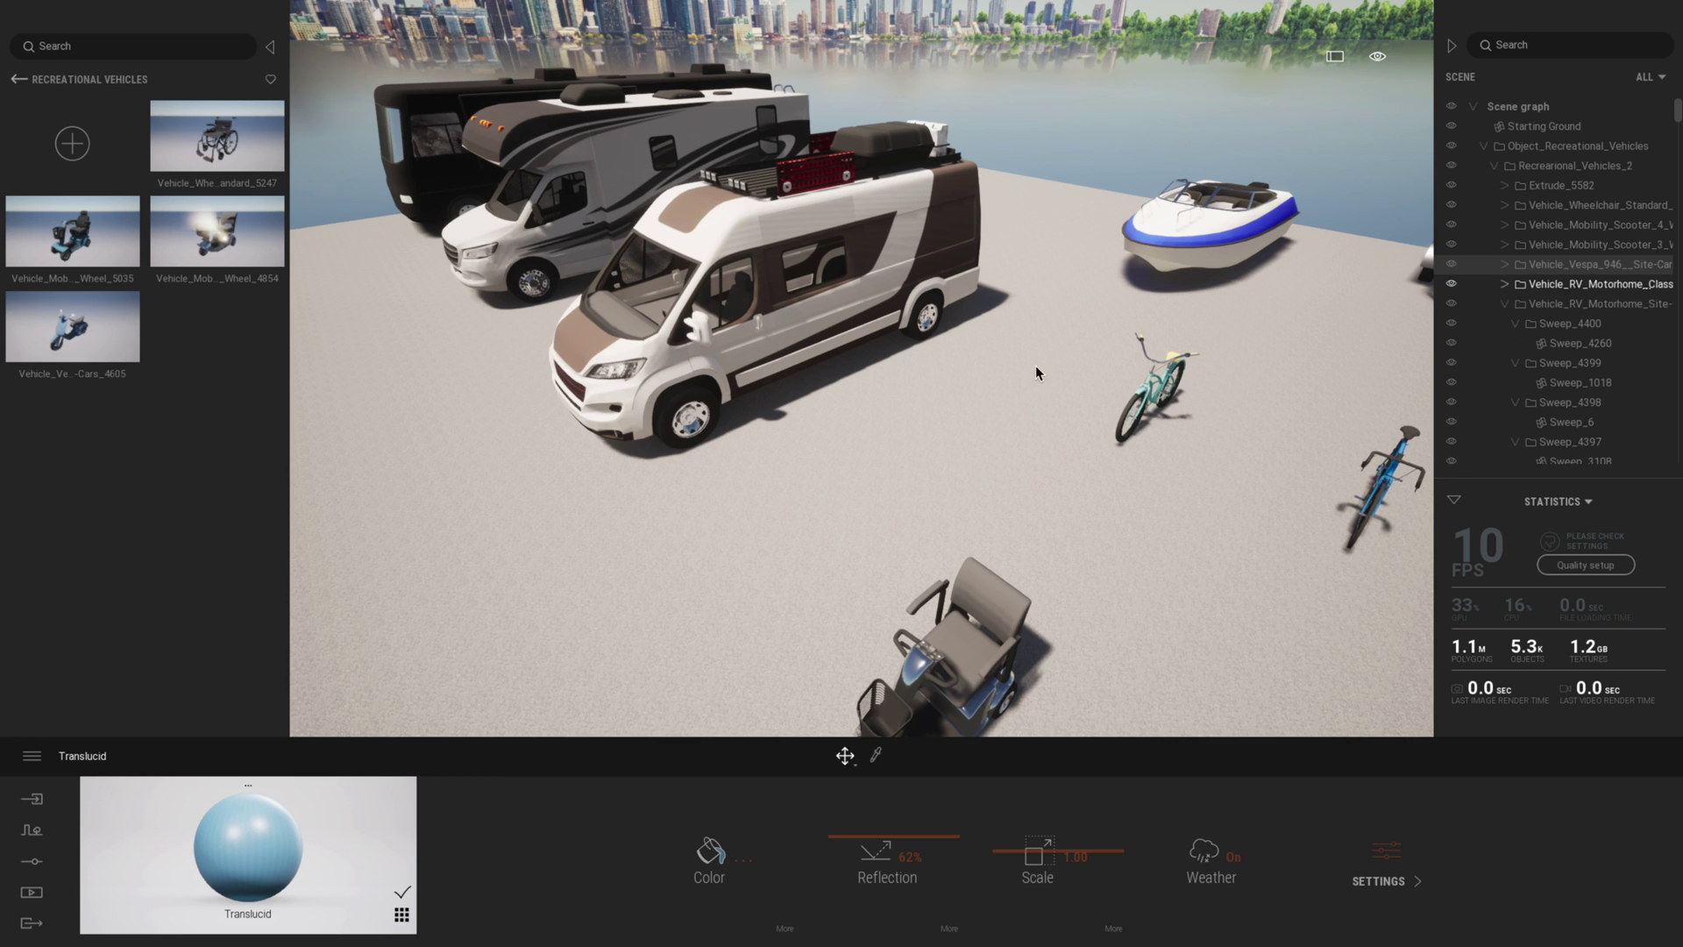
# Step: Add both RV motorhomes and the Fiat Ducato camper to the user library
pyautogui.click(1552, 285)
pyautogui.rightClick(1552, 286)
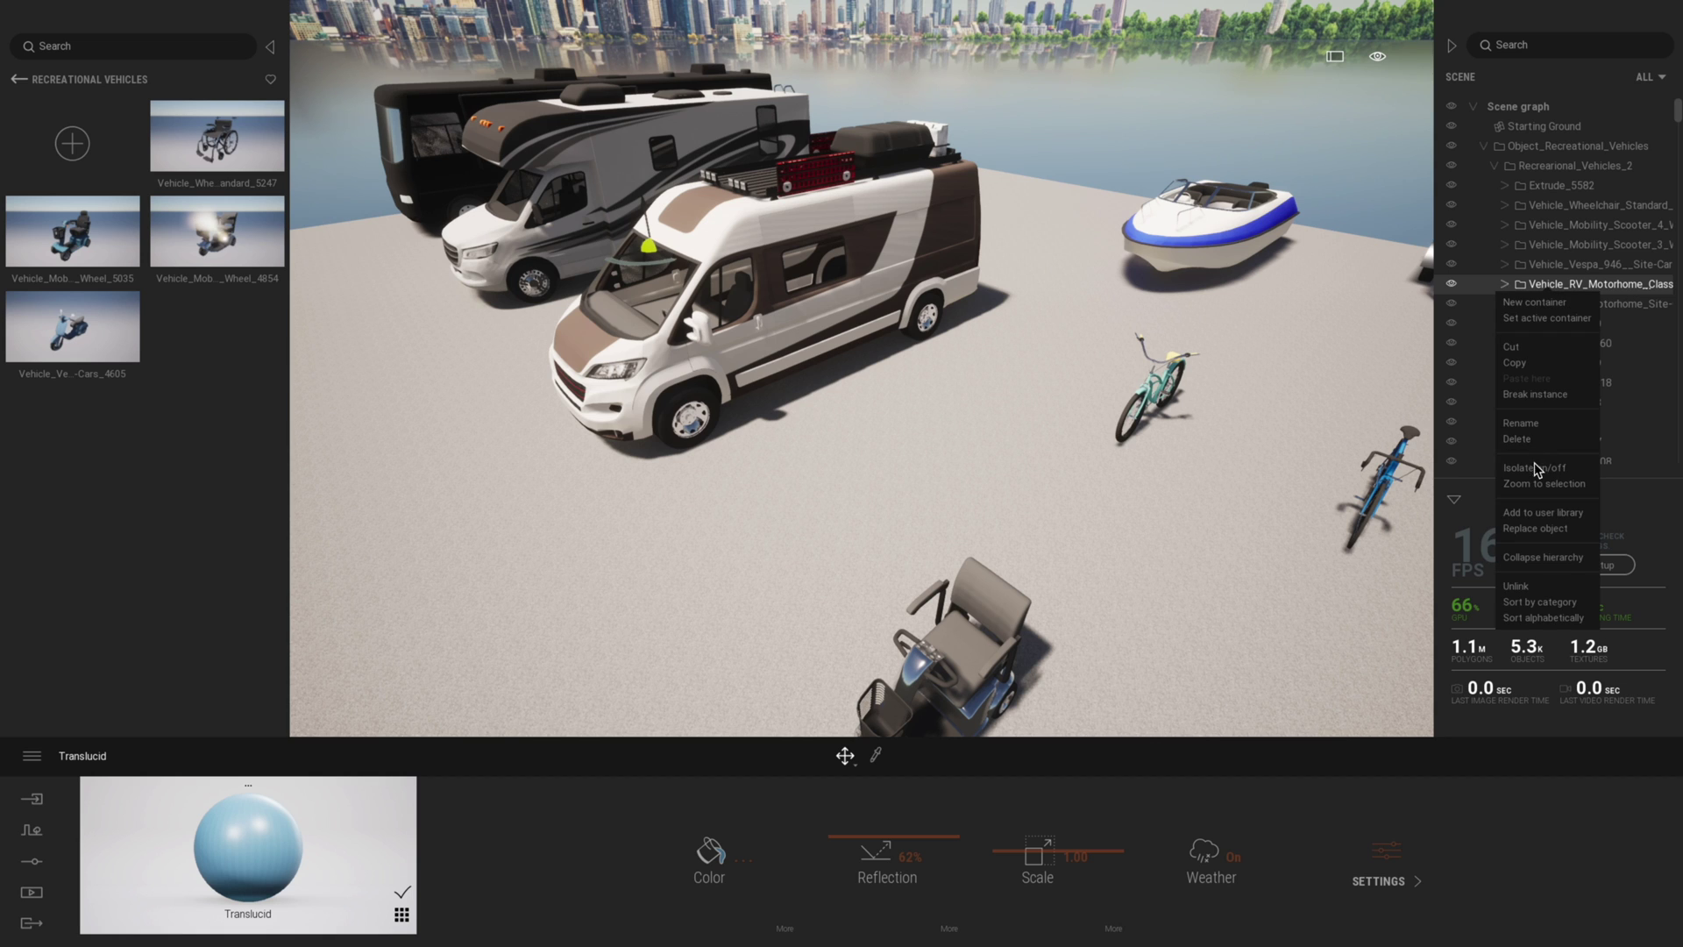
pyautogui.click(1532, 514)
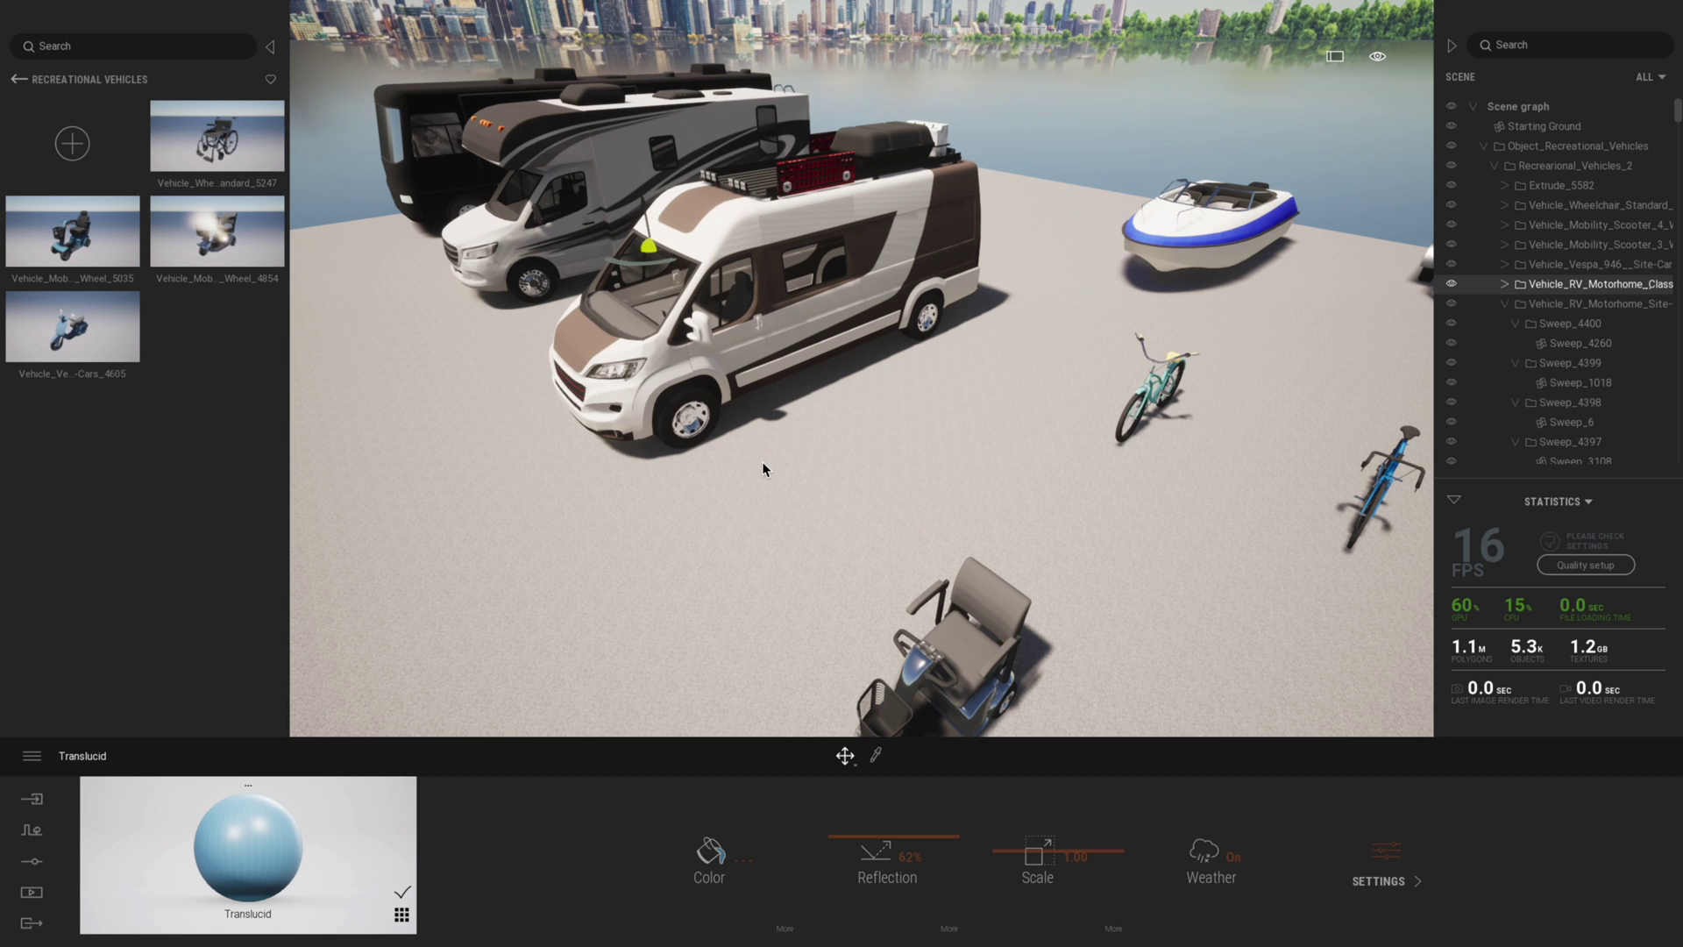
pyautogui.click(1578, 304)
pyautogui.rightClick(1578, 309)
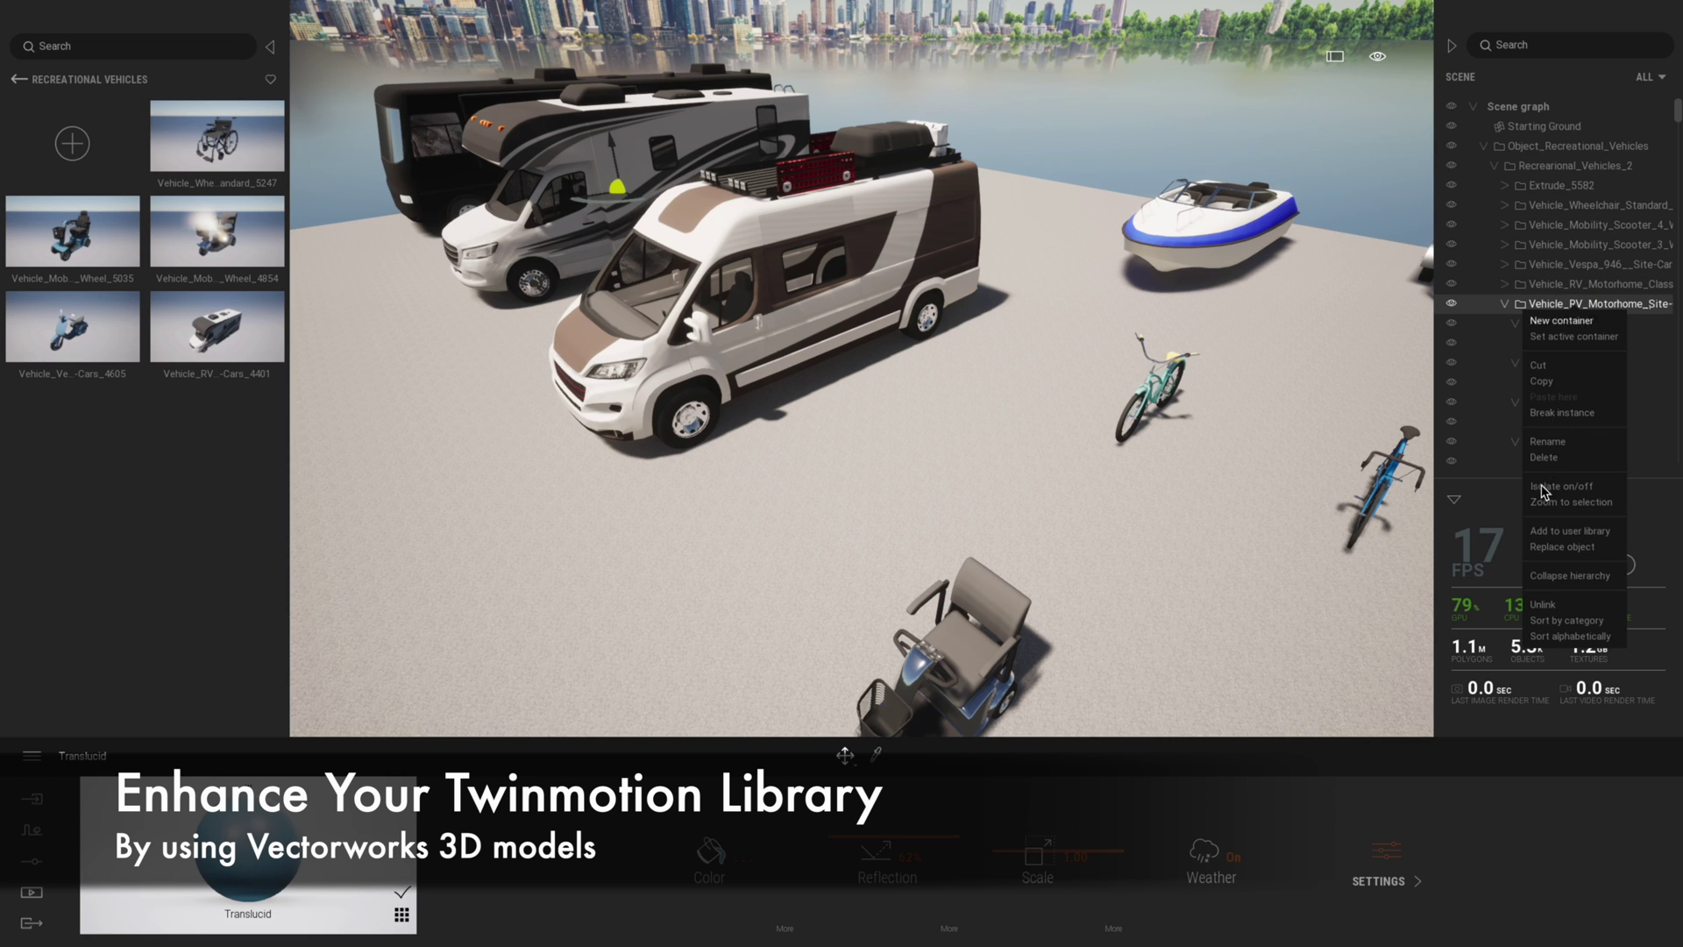
pyautogui.click(1553, 533)
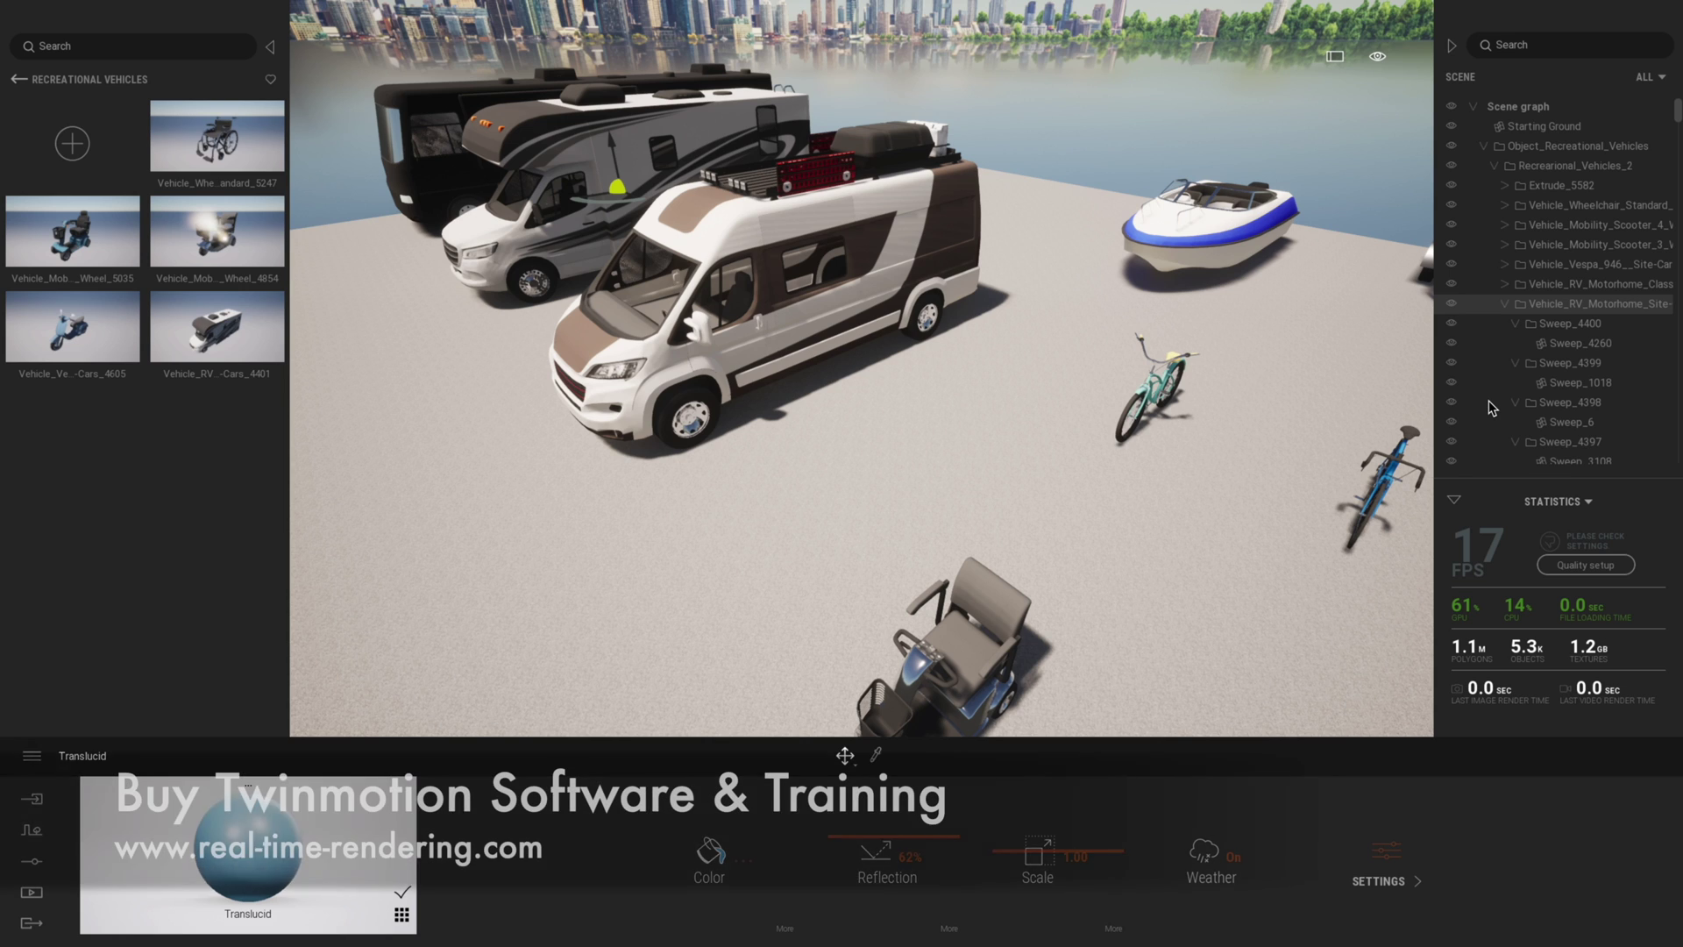
pyautogui.click(1504, 304)
pyautogui.click(1507, 324)
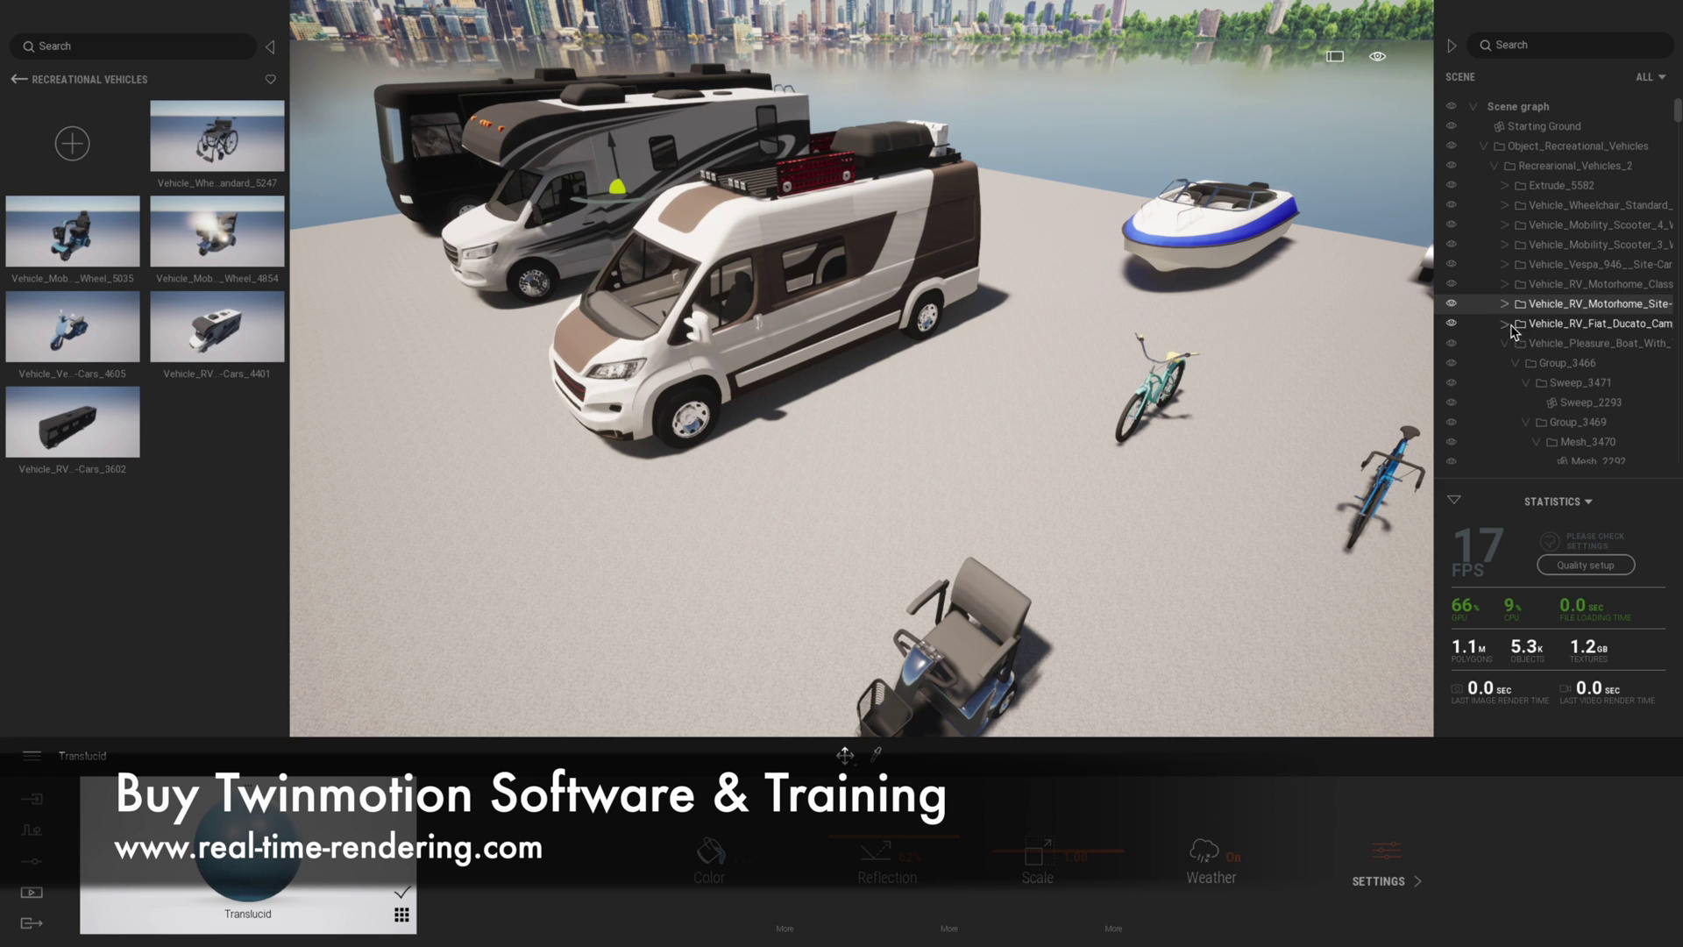
pyautogui.rightClick(1560, 331)
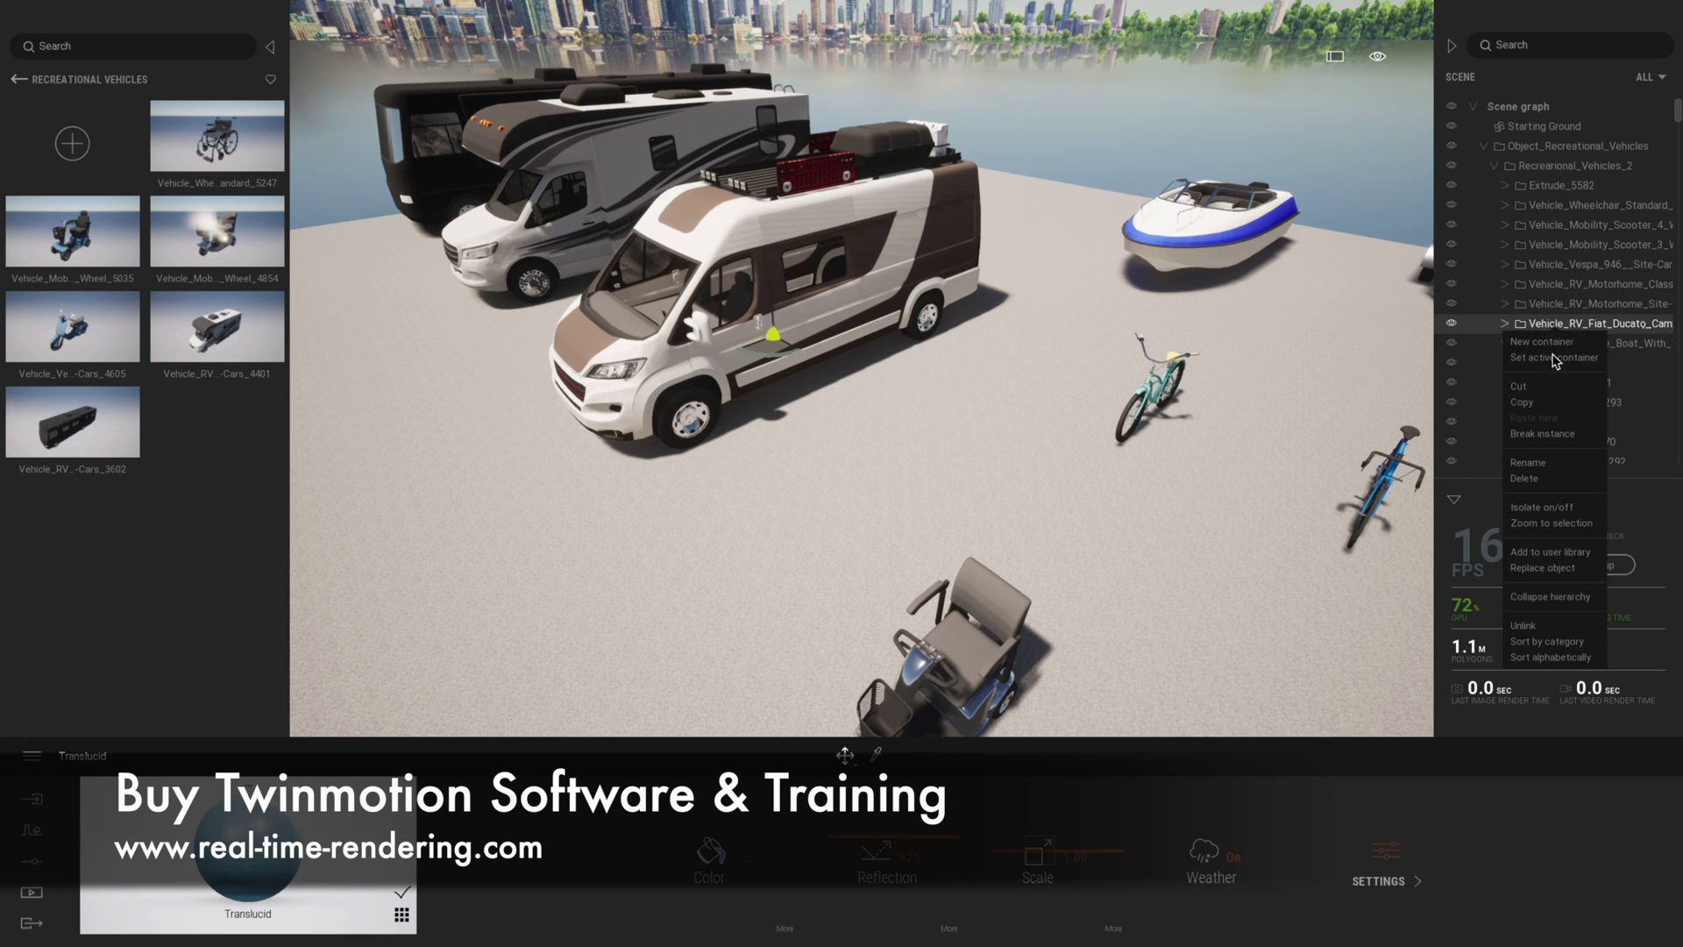
pyautogui.click(1543, 552)
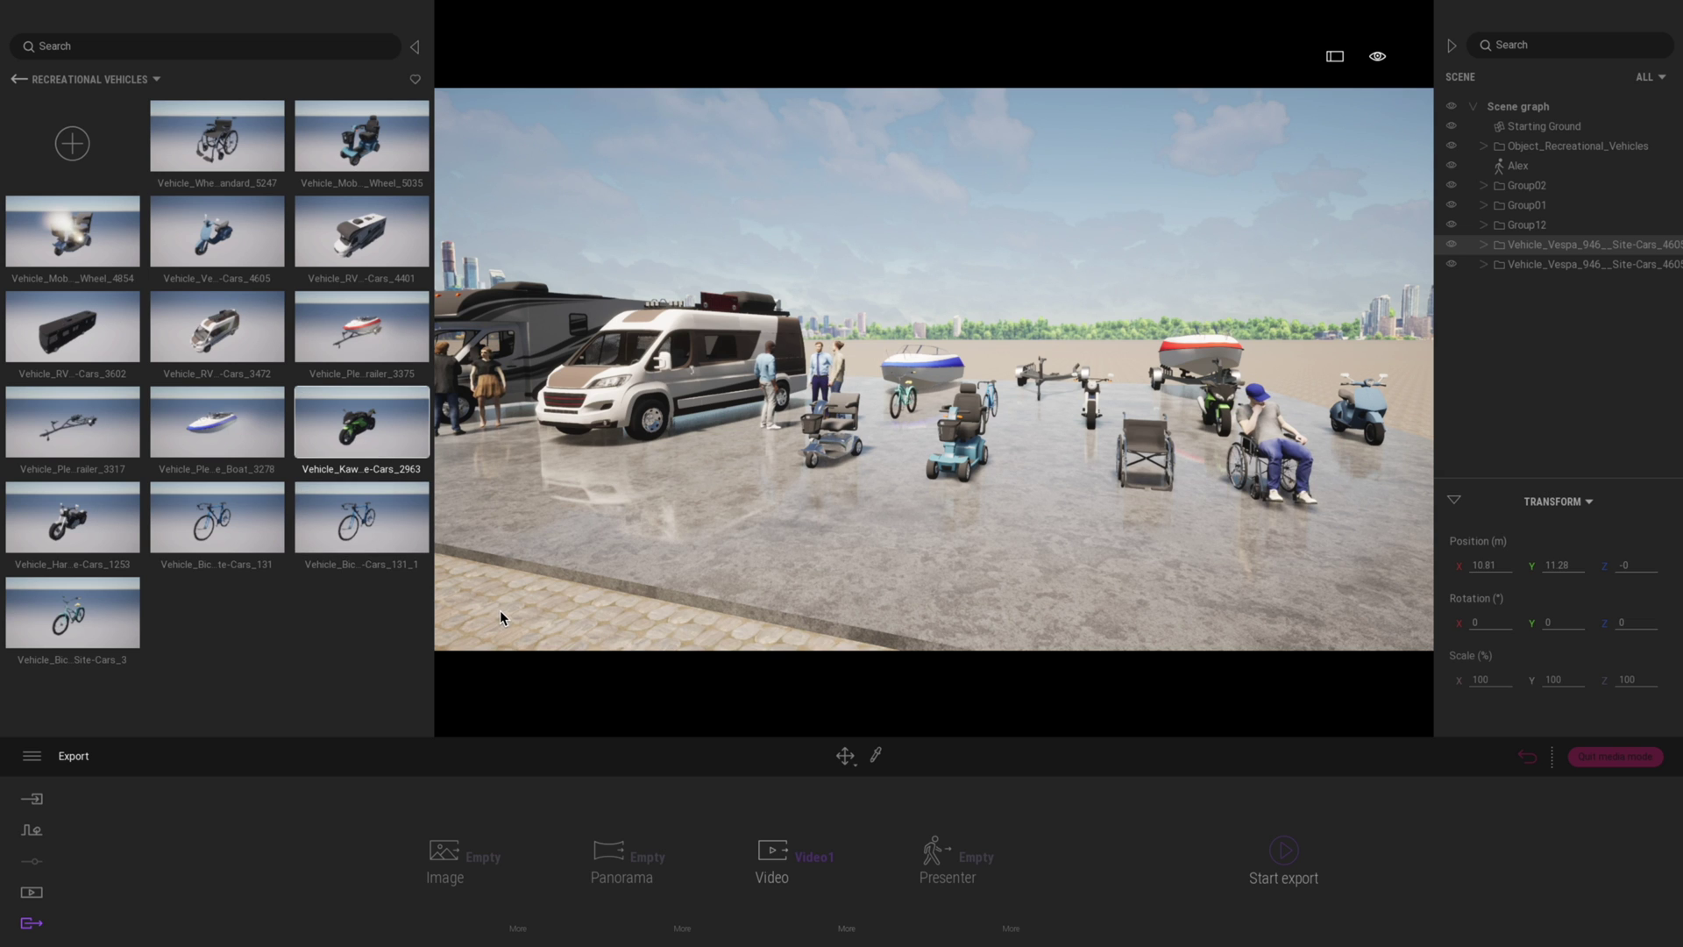
# Step: Place the Kawasaki motorcycle in the foreground and lift it onto the paving beside the scooter
pyautogui.moveTo(500, 610); pyautogui.dragTo(690, 606)
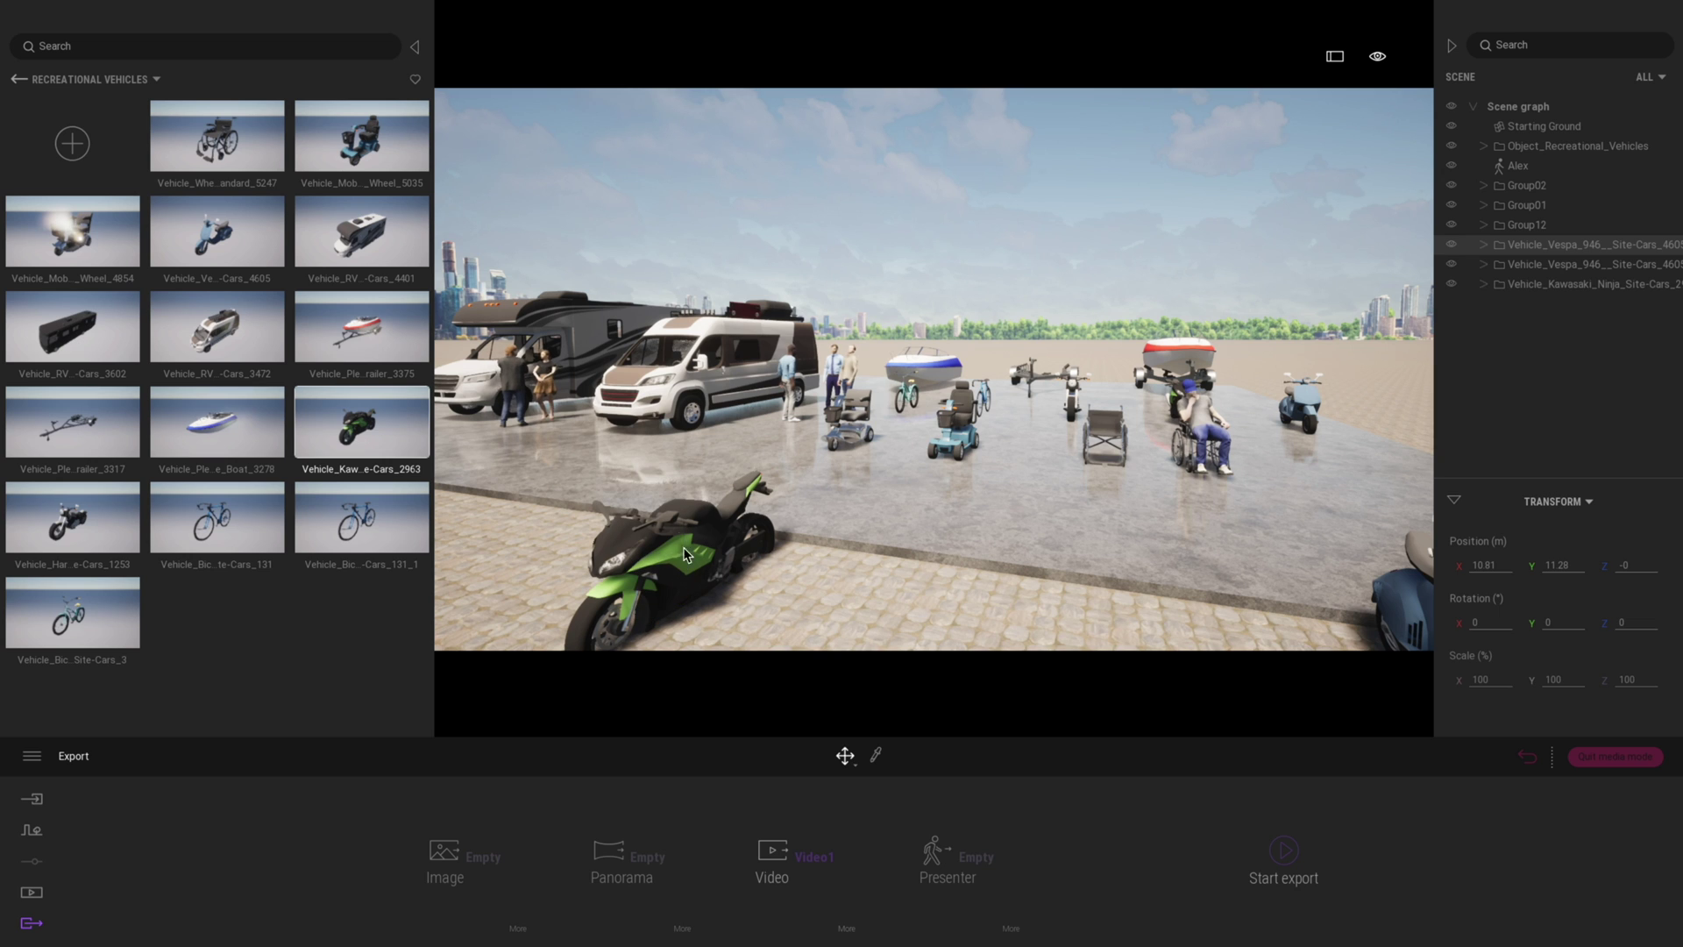
pyautogui.click(1538, 285)
pyautogui.moveTo(688, 566); pyautogui.dragTo(781, 609)
pyautogui.moveTo(781, 608); pyautogui.dragTo(663, 631, button='middle')
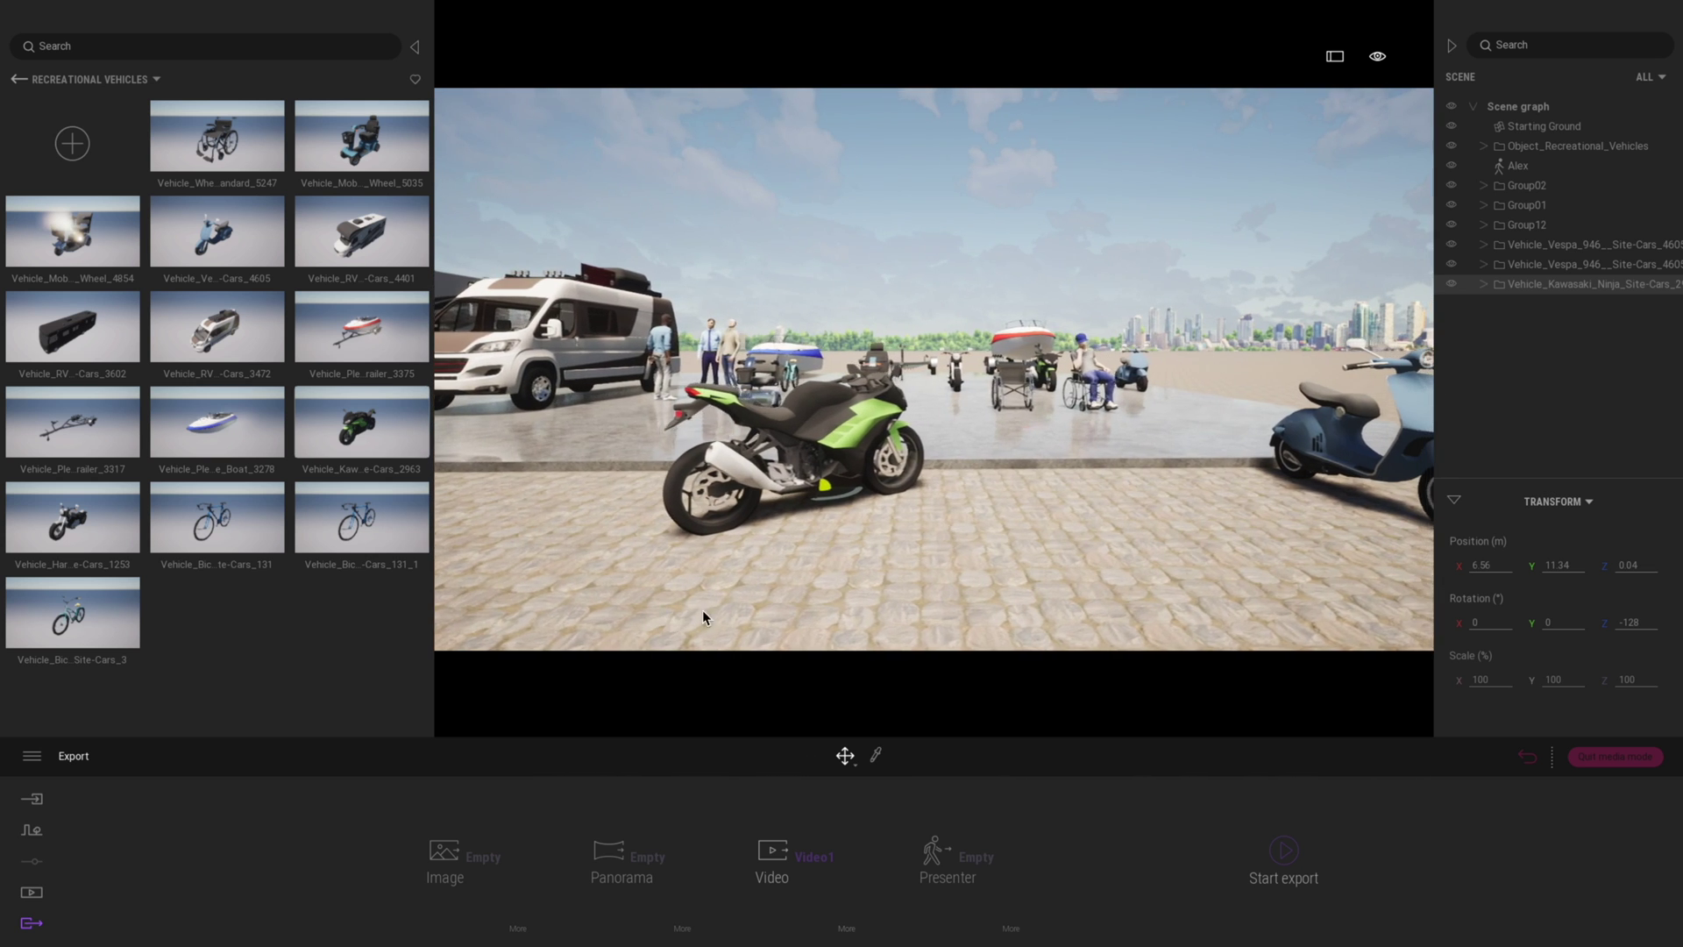
pyautogui.moveTo(1037, 574); pyautogui.dragTo(1012, 491, button='middle')
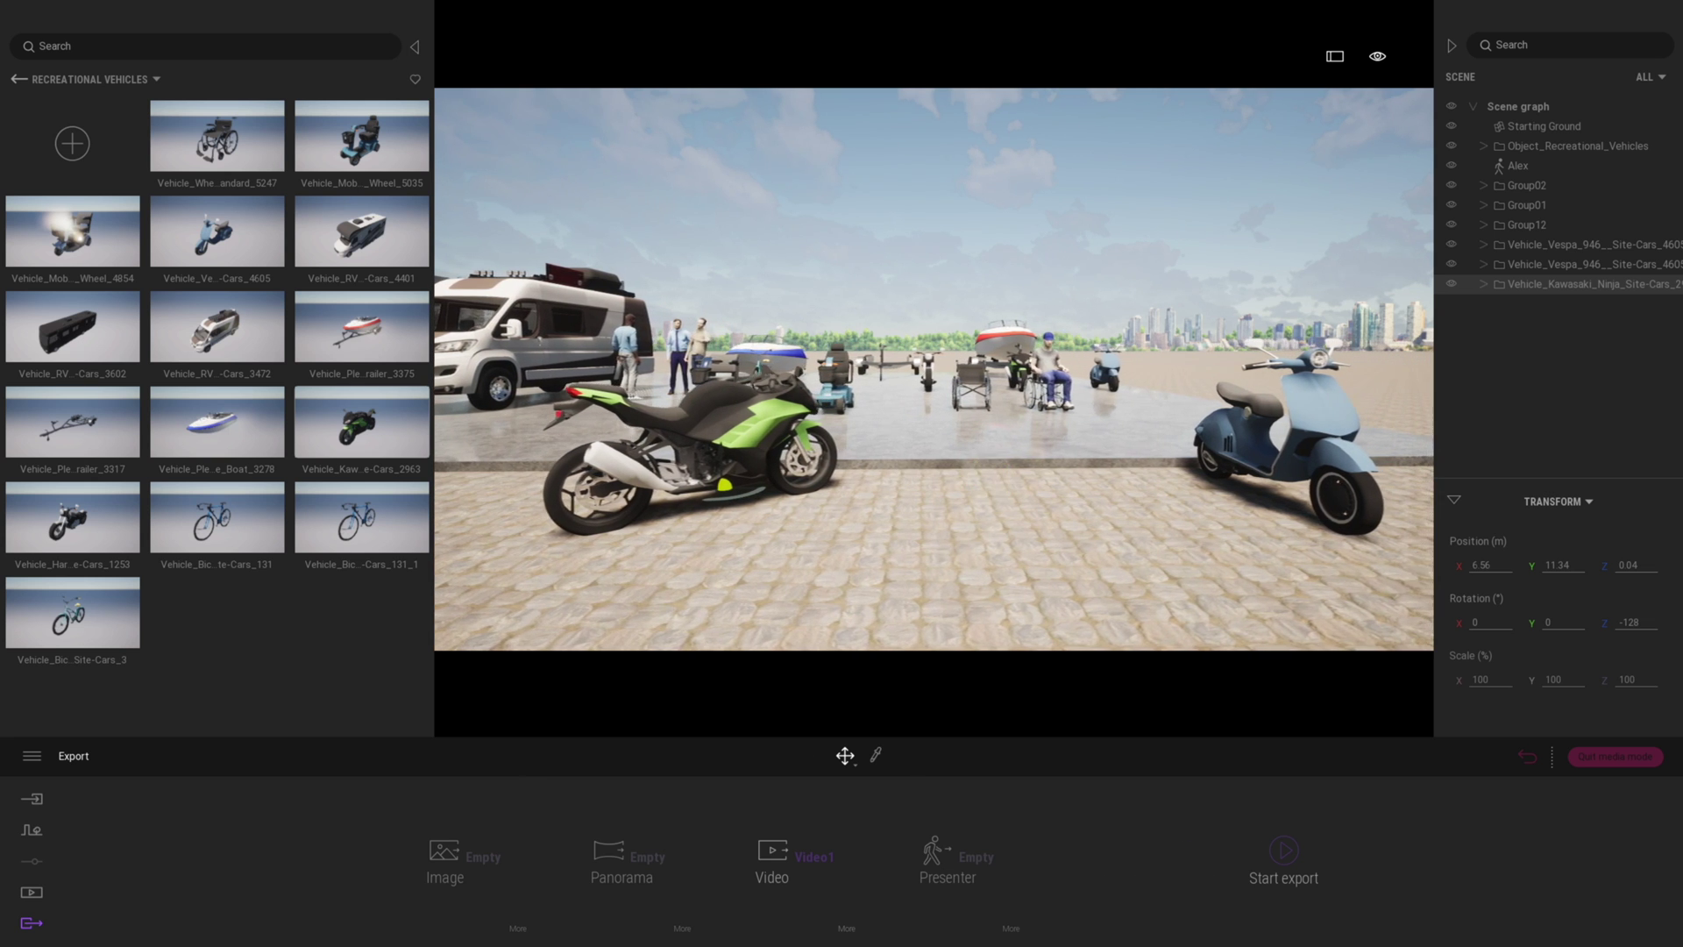
pyautogui.scroll(5, 1010, 491)
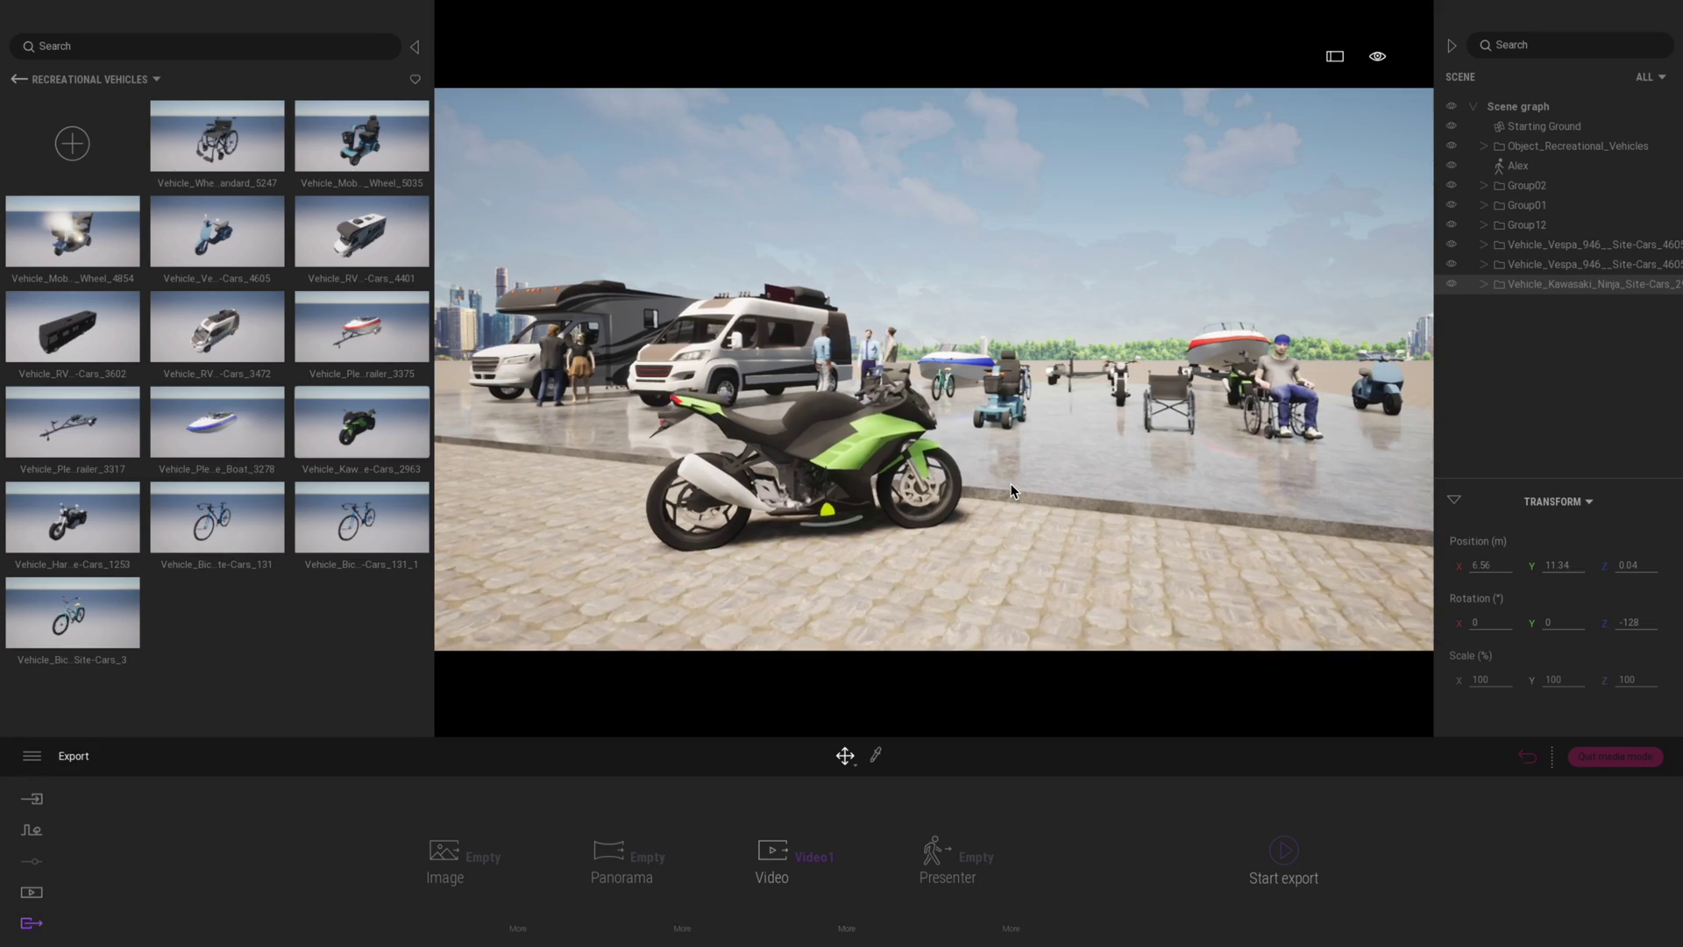
pyautogui.click(1011, 492)
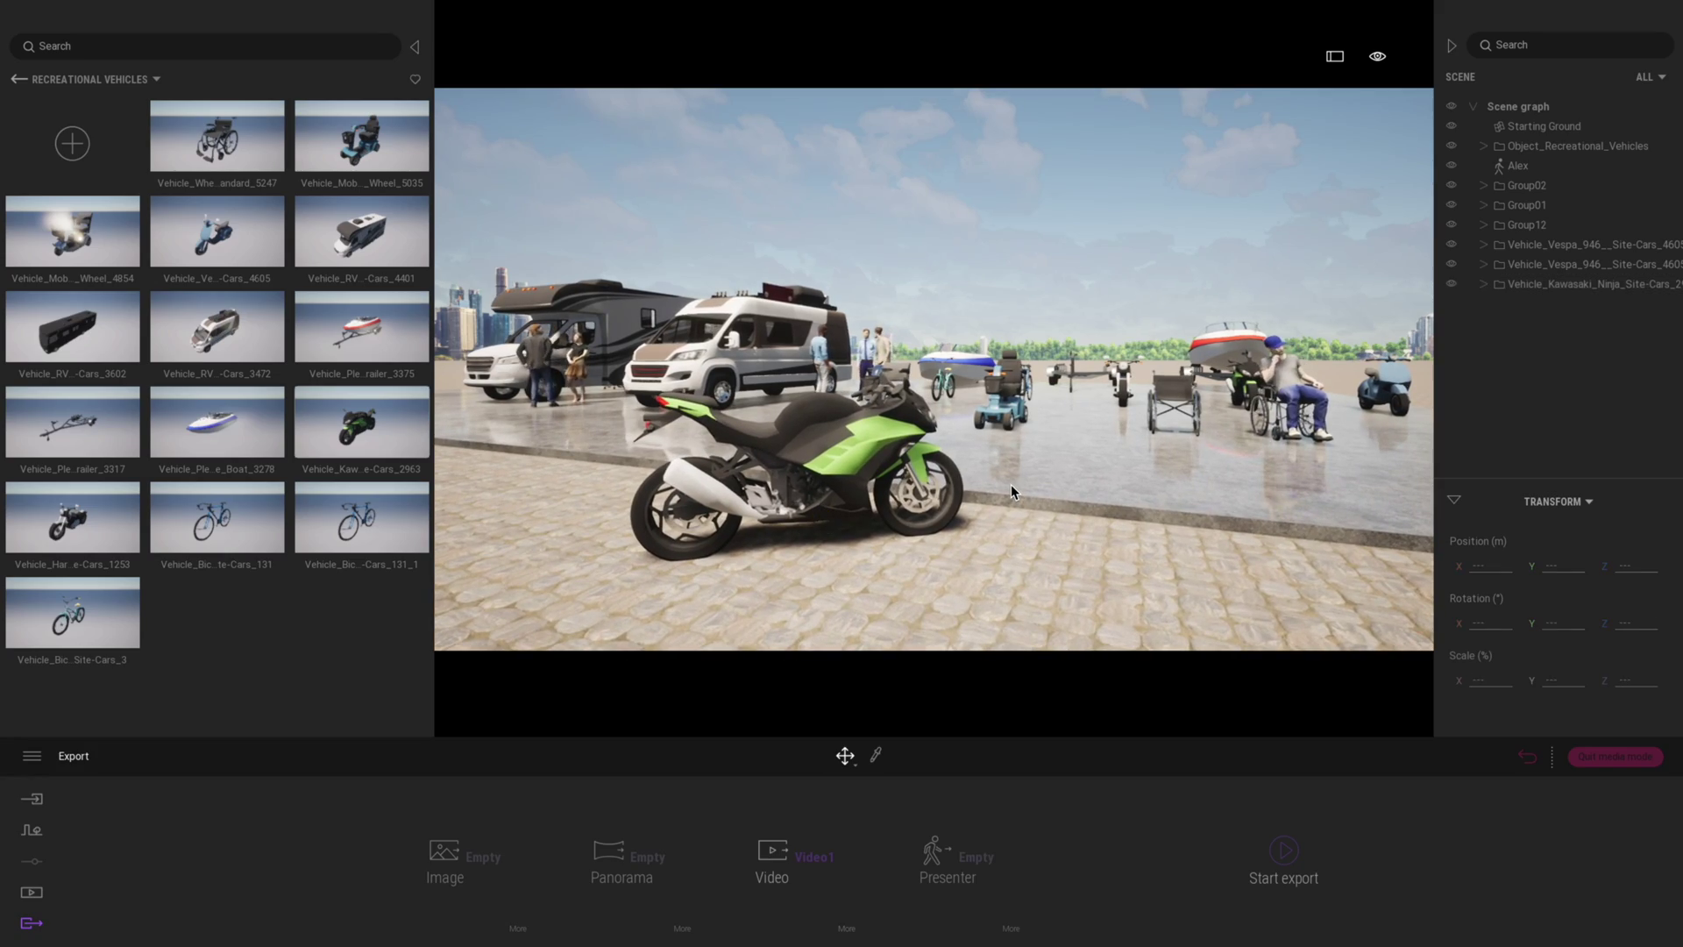